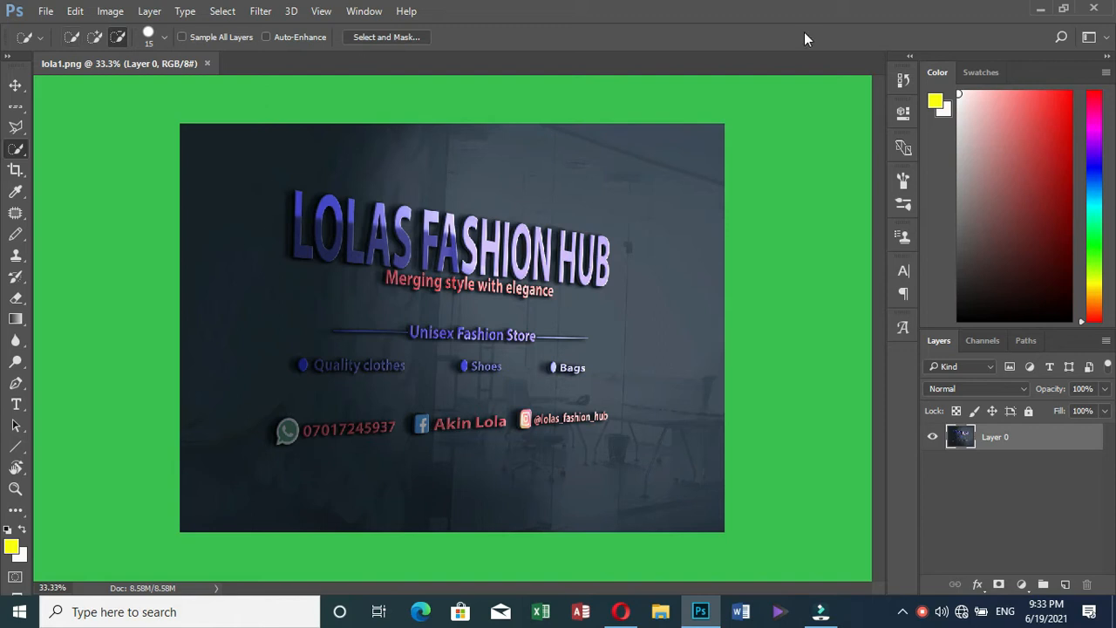
Minimize Photoshop with lola1.png open to reach the Windows desktop
left_click(1041, 9)
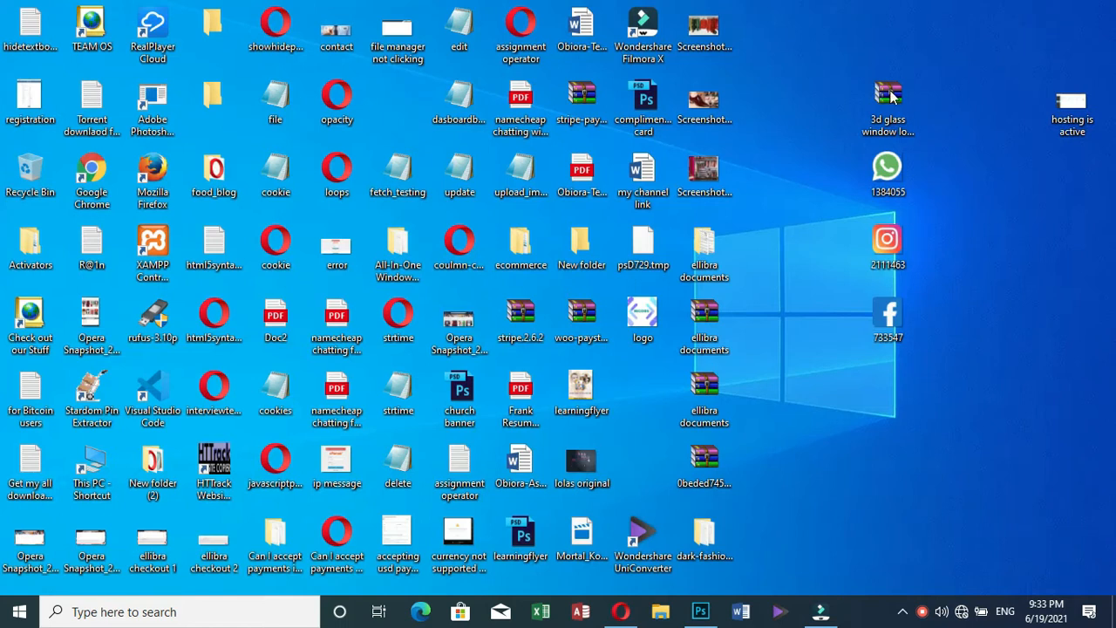
Open the '3d glass window logo mockup.zip' archive from the desktop in WinRAR
left_click(890, 109)
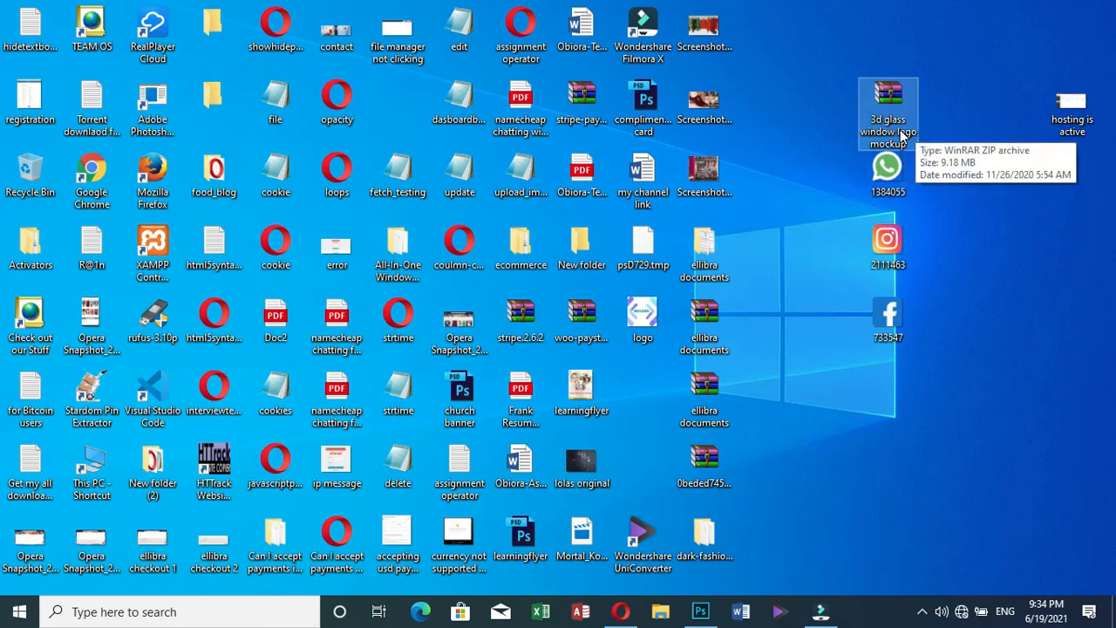
double_click(889, 122)
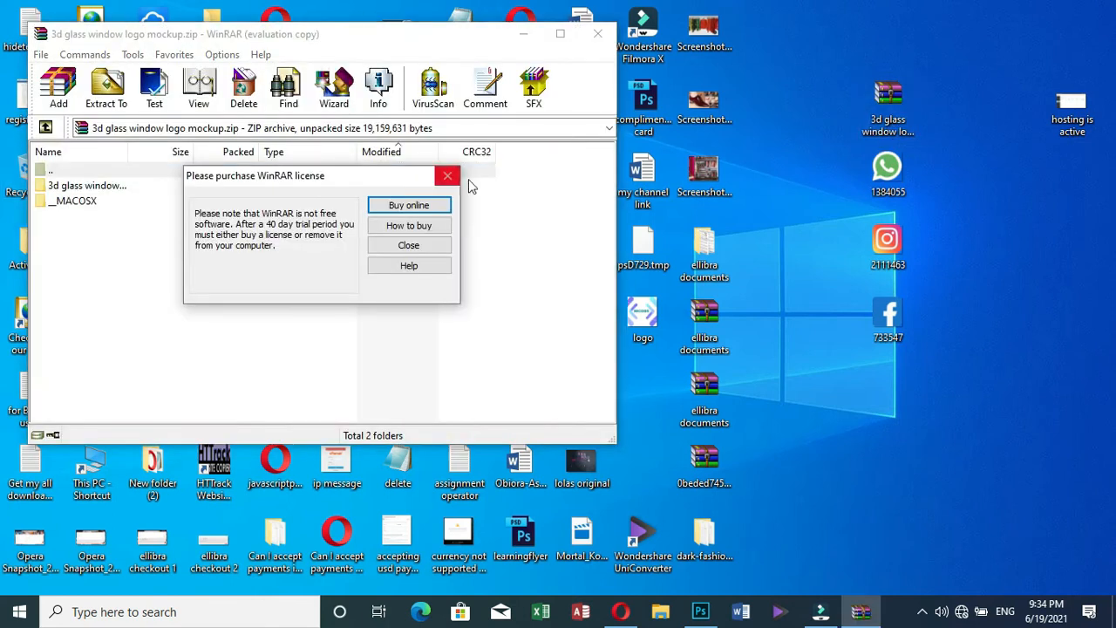
Dismiss the licence notice and open Preview.jpg inside the 3d glass window folder
left_click(447, 177)
double_click(80, 185)
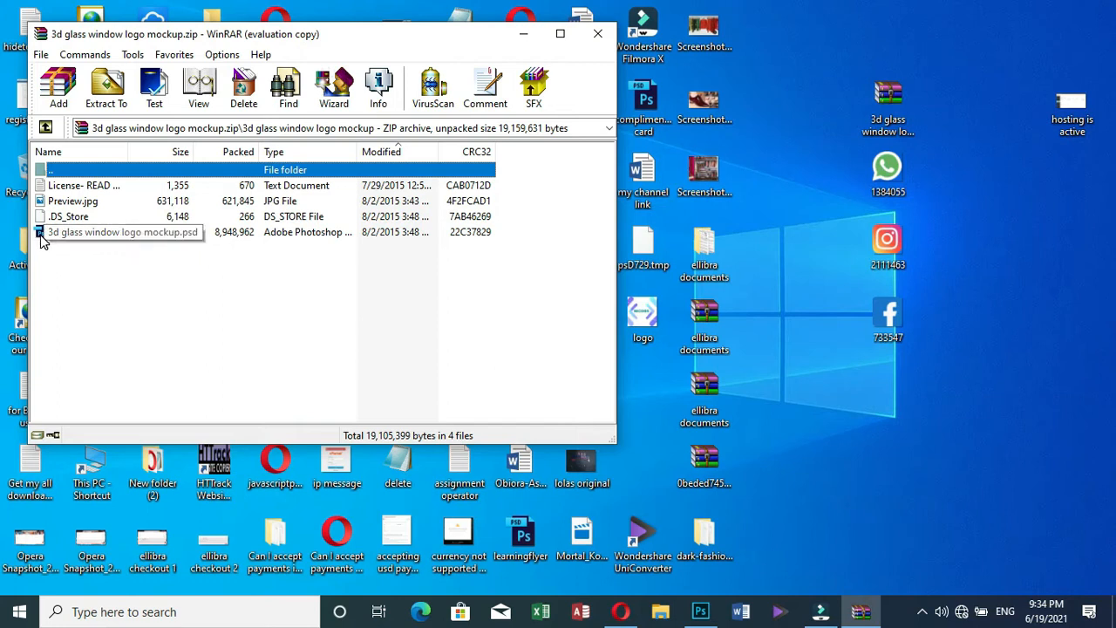
double_click(74, 201)
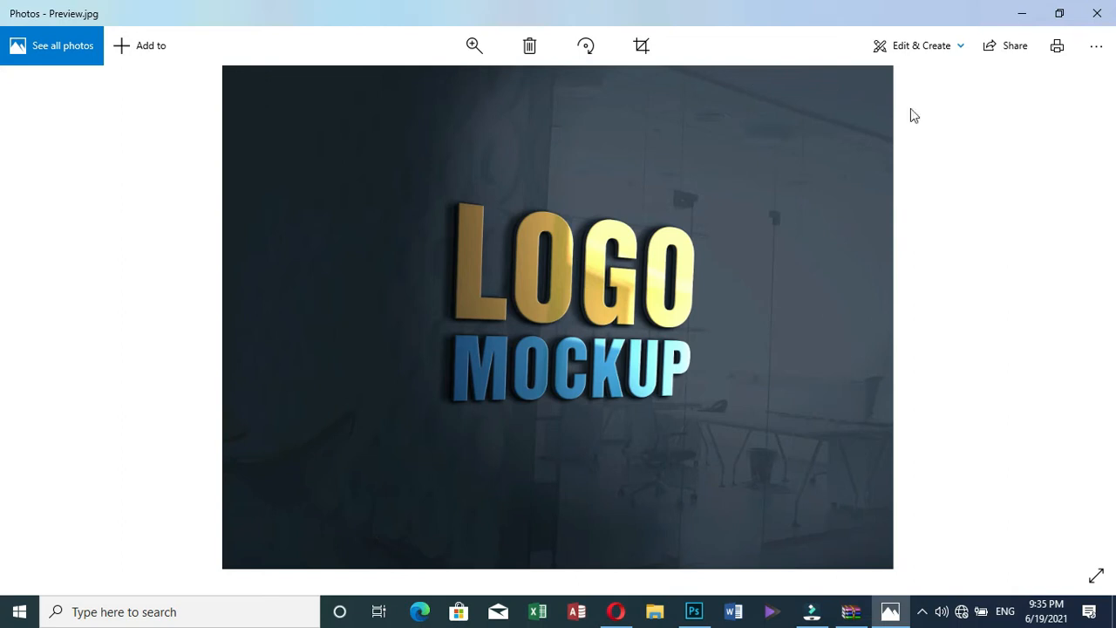
Close the Preview.jpg viewer and return to Photoshop showing lola1.png
left_click(1097, 13)
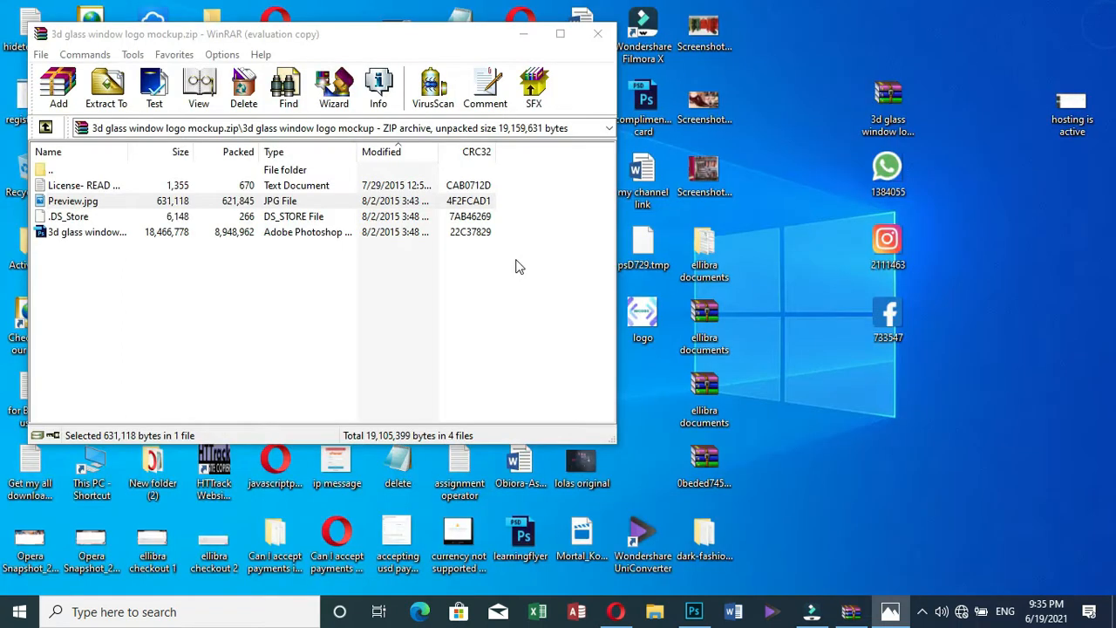
left_click(694, 612)
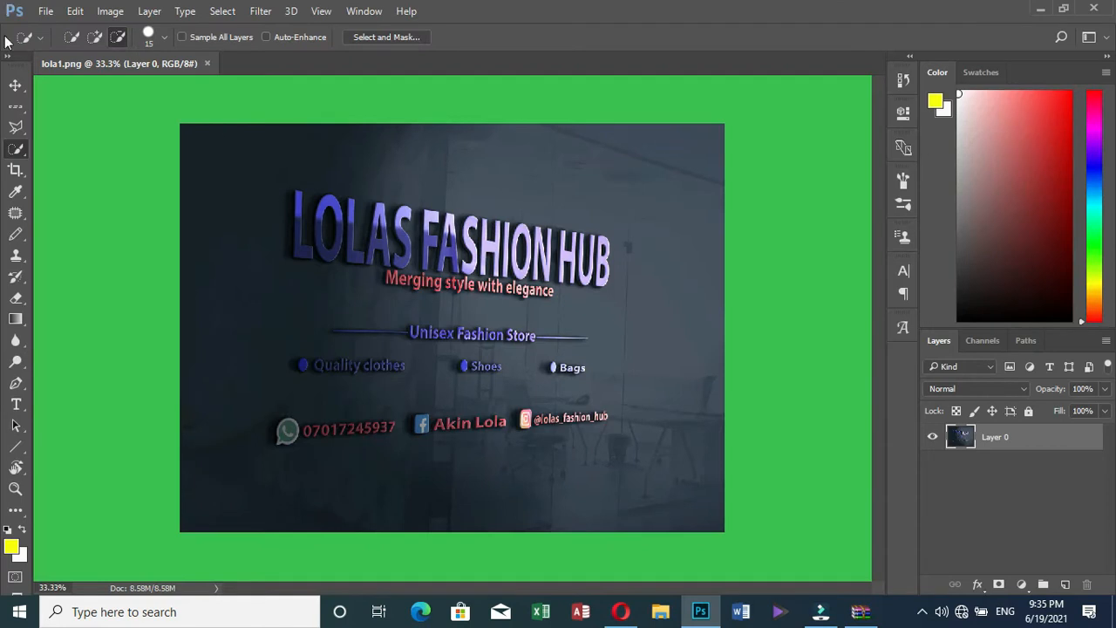
Glance through the File menu, then bring up the New Document dialog with Ctrl+N
left_click(45, 11)
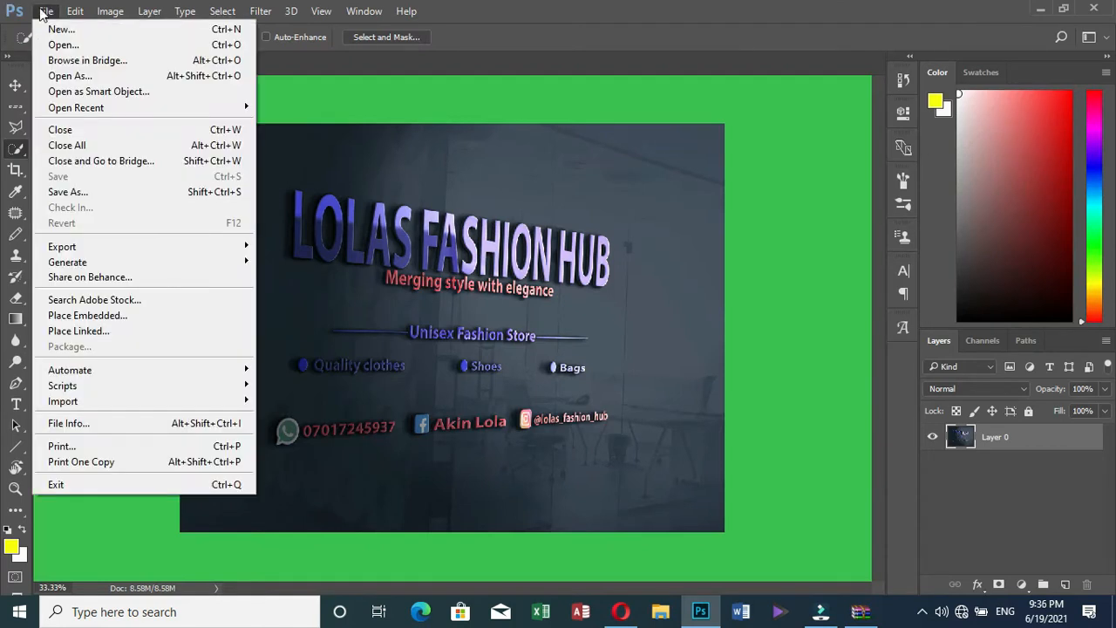
left_click(54, 29)
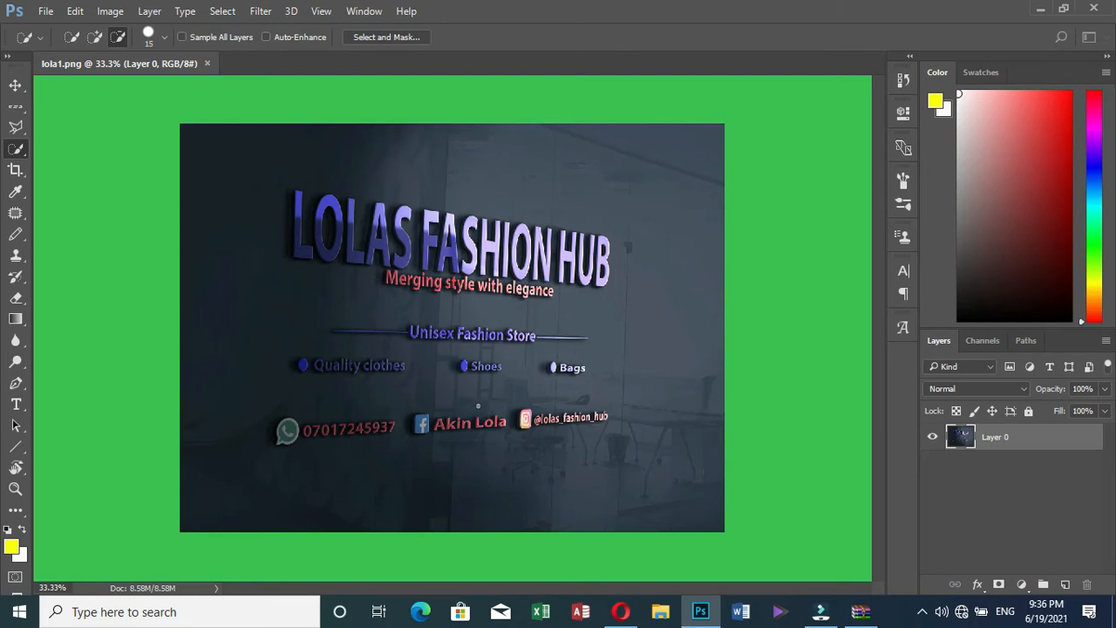
key("ctrl+n")
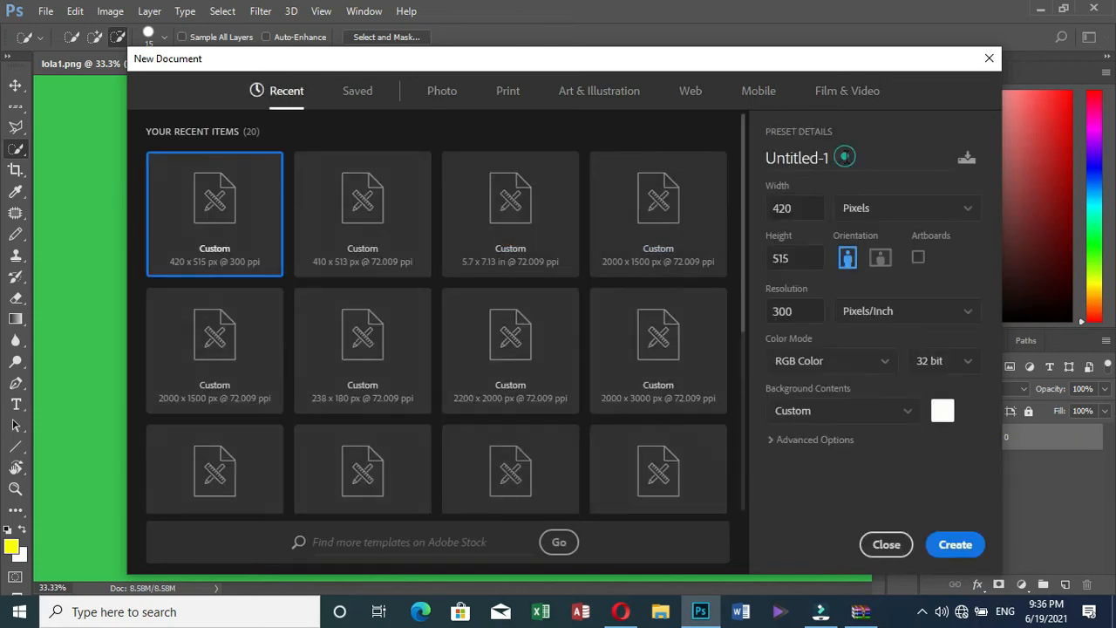
Name the new document 'fashion 3d mockup logo'
left_click(843, 166)
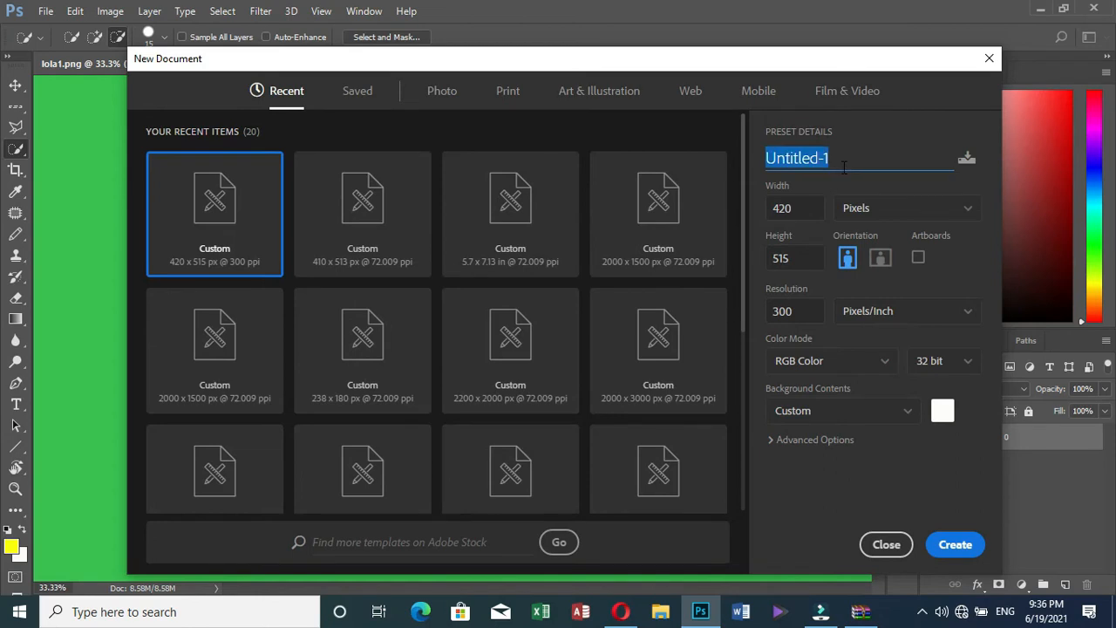
type("3")
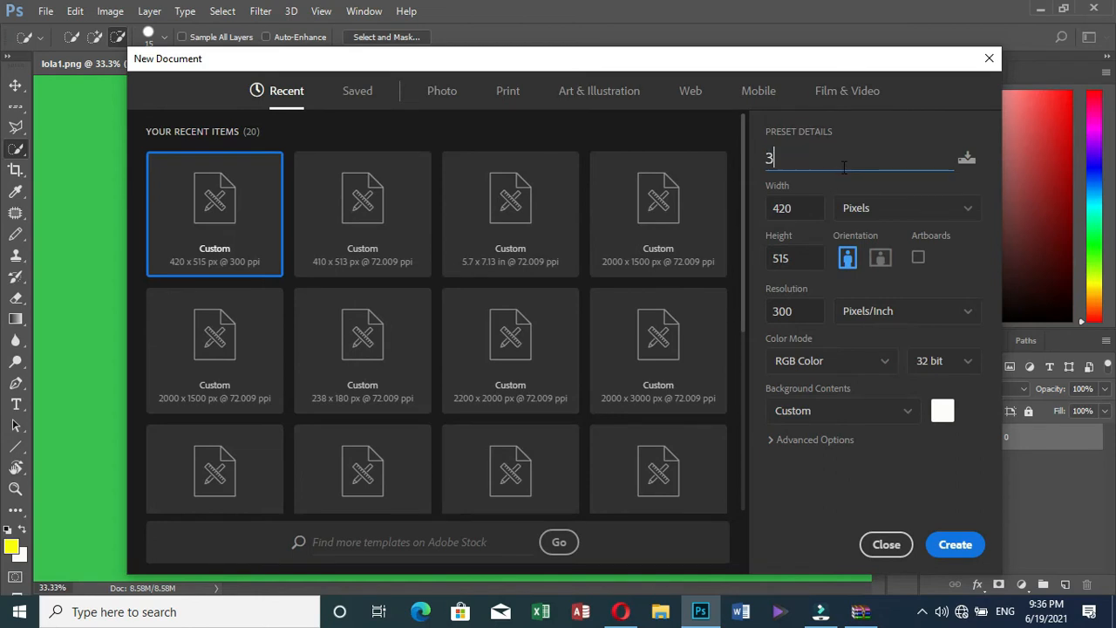
key("BackSpace")
type("fashion 3d ")
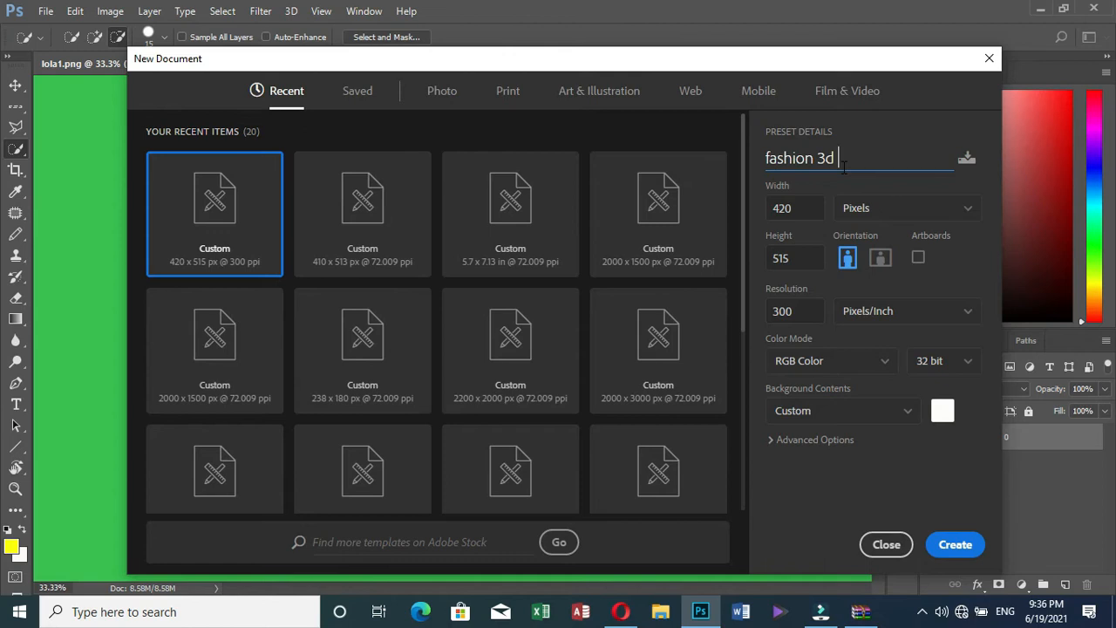
type("mockup logo")
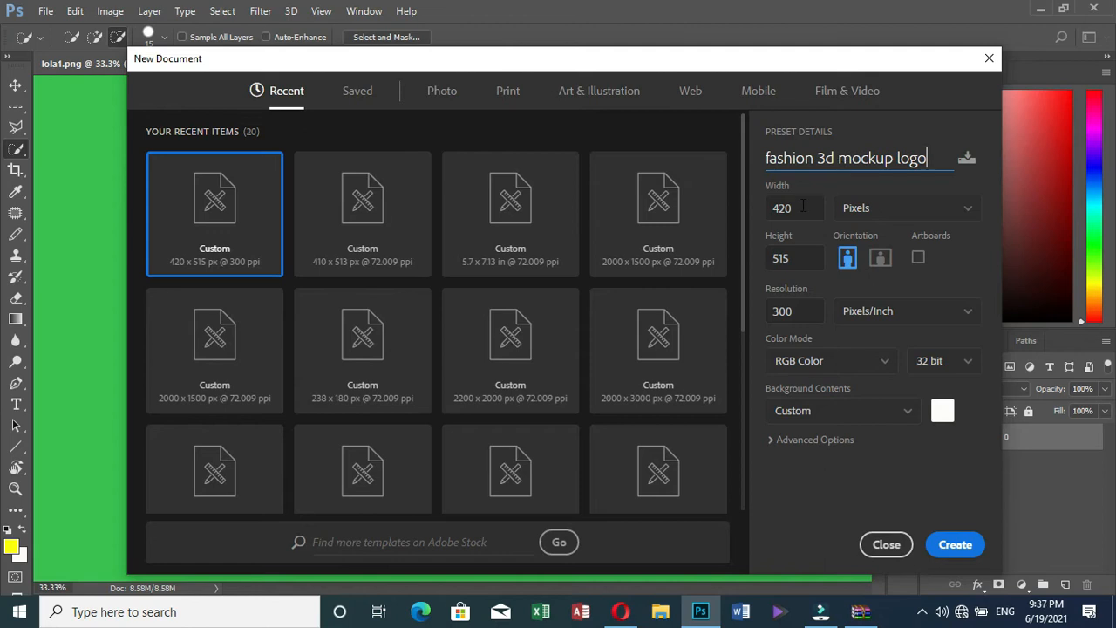
Set it to 1950 × 980 px landscape and create the document
double_click(799, 208)
left_click_drag(799, 208, 764, 209)
type("1950")
double_click(795, 258)
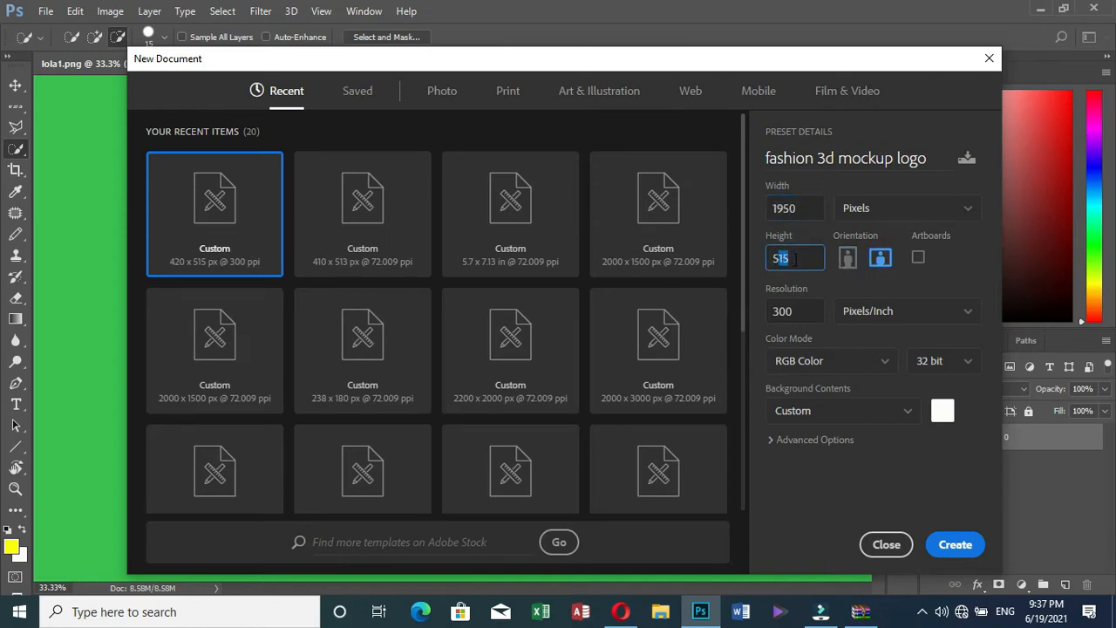
left_click(791, 258)
key("BackSpace")
key("BackSpace")
key("BackSpace")
type("980")
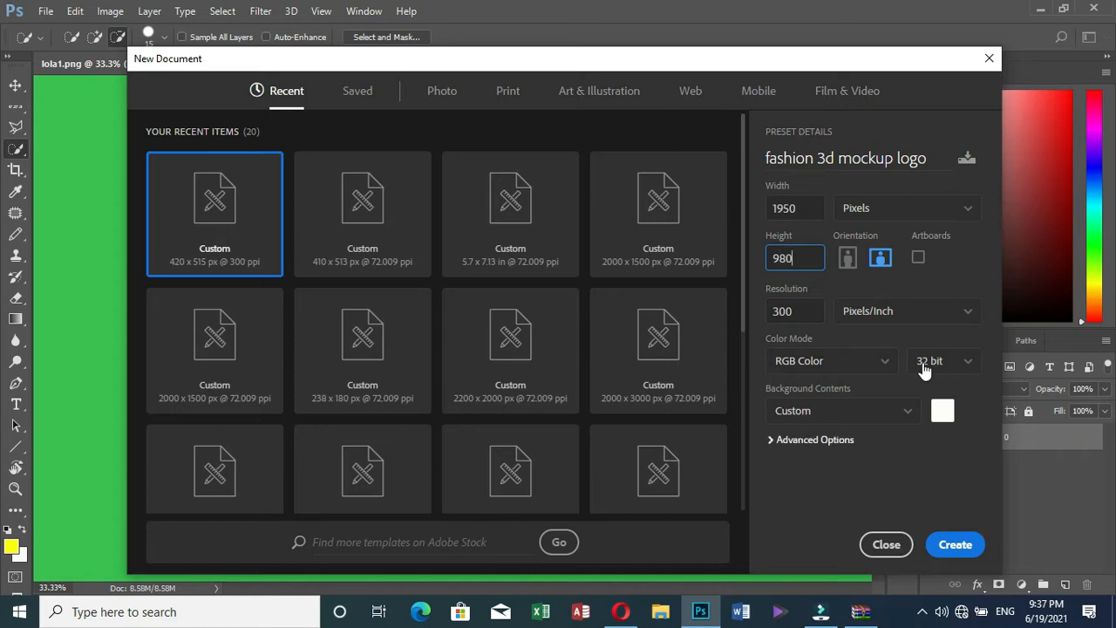
left_click(958, 546)
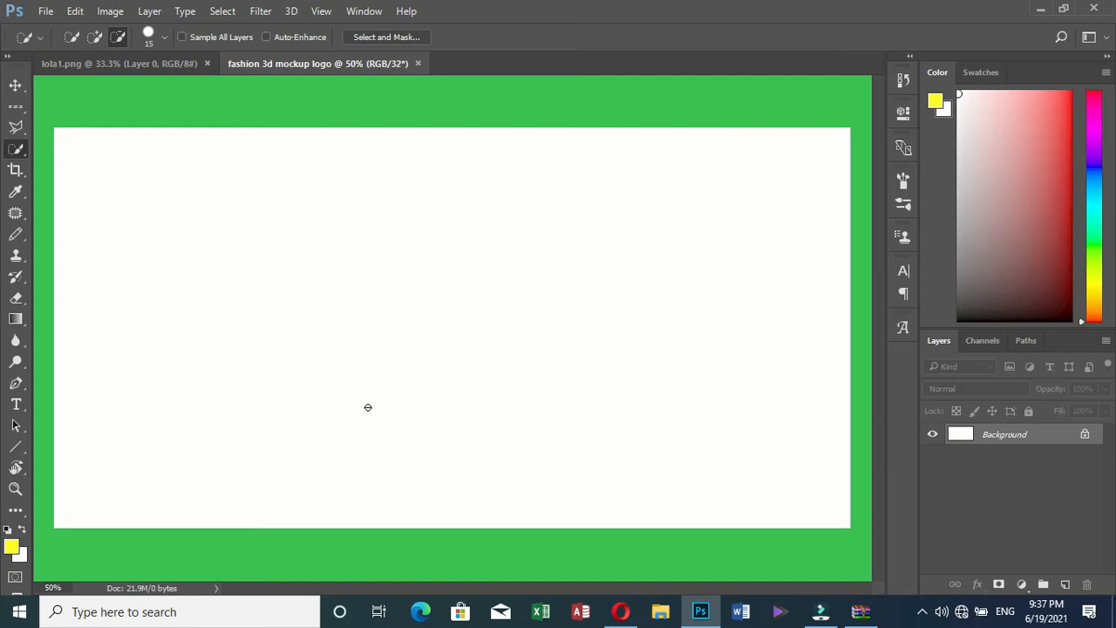
Convert the Background into Layer 0 and hide it so the canvas shows transparency
double_click(1019, 445)
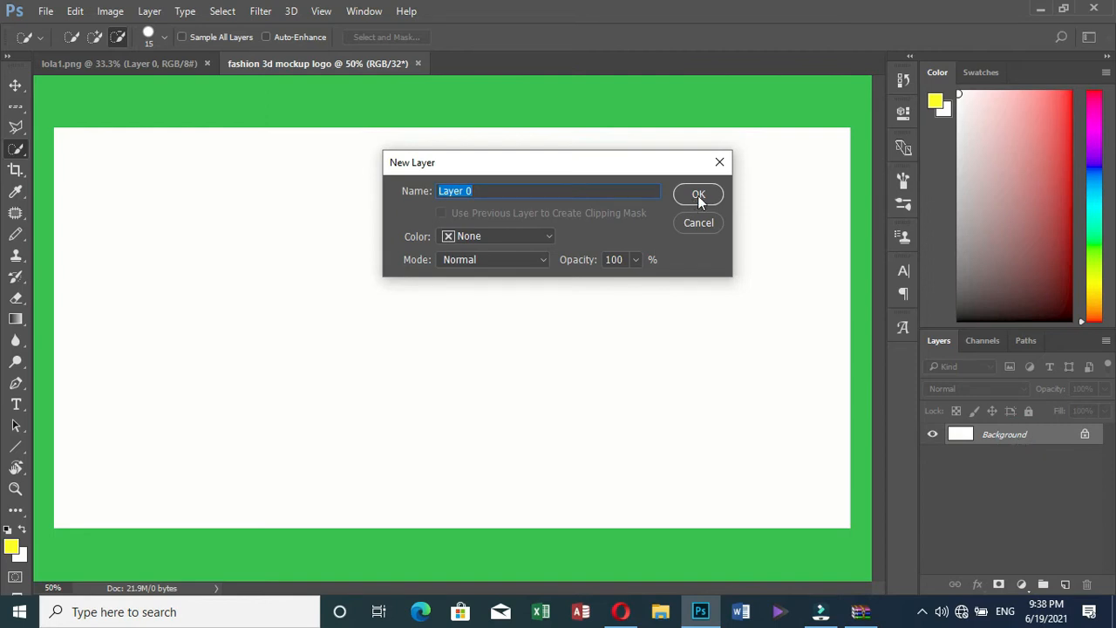
key("Return")
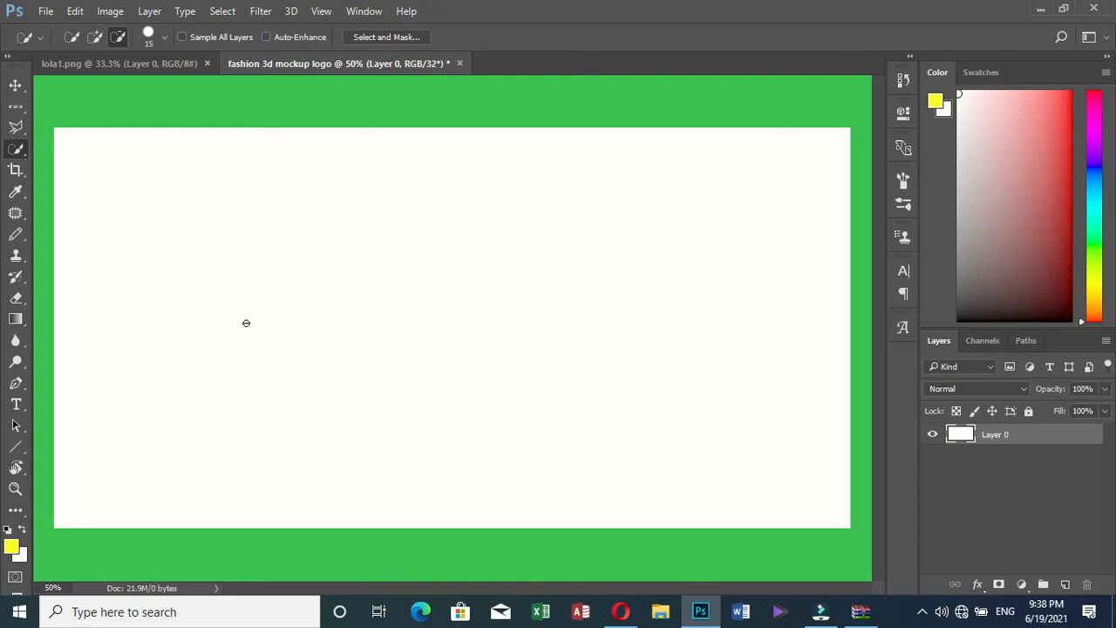
left_click(934, 435)
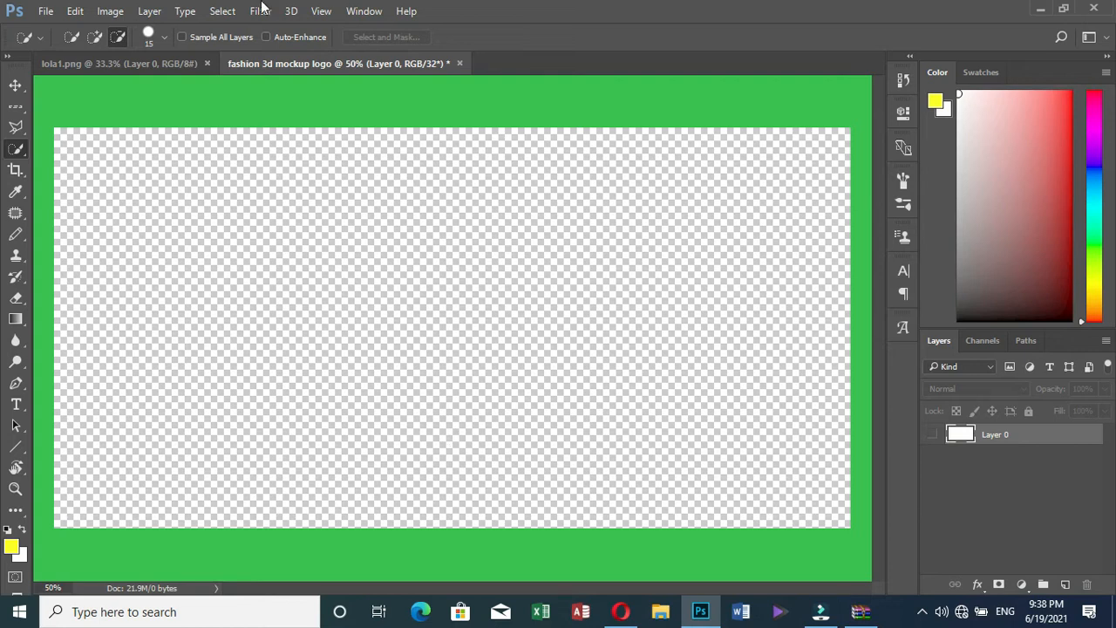
With the Horizontal Type Tool, set text colour to RGB 15, 3, 134 and size 60 pt
left_click(16, 405)
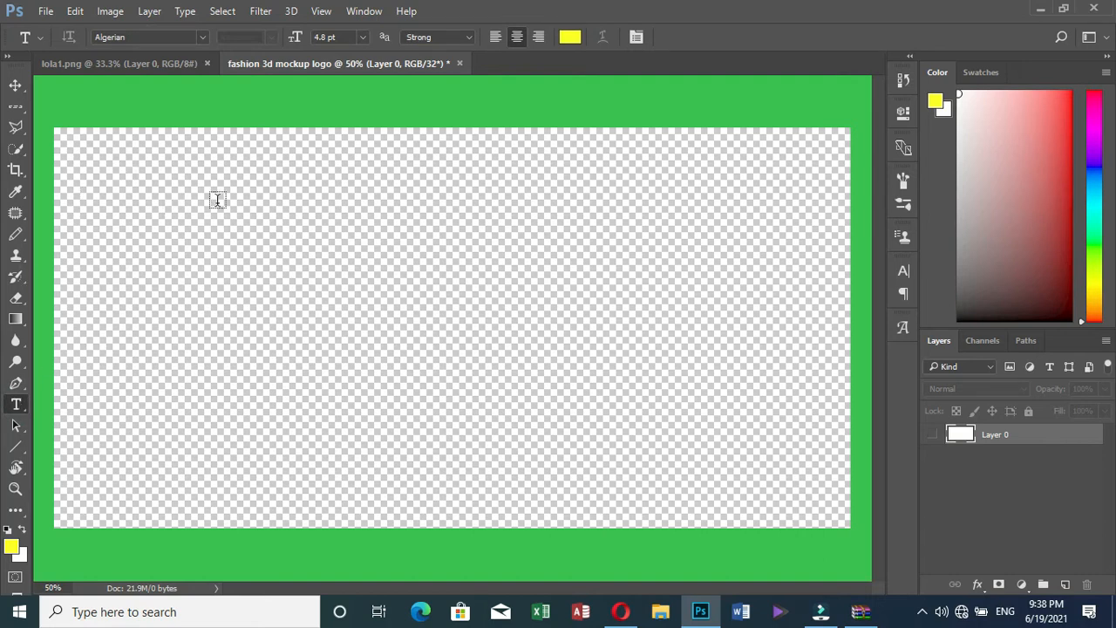
left_click(568, 38)
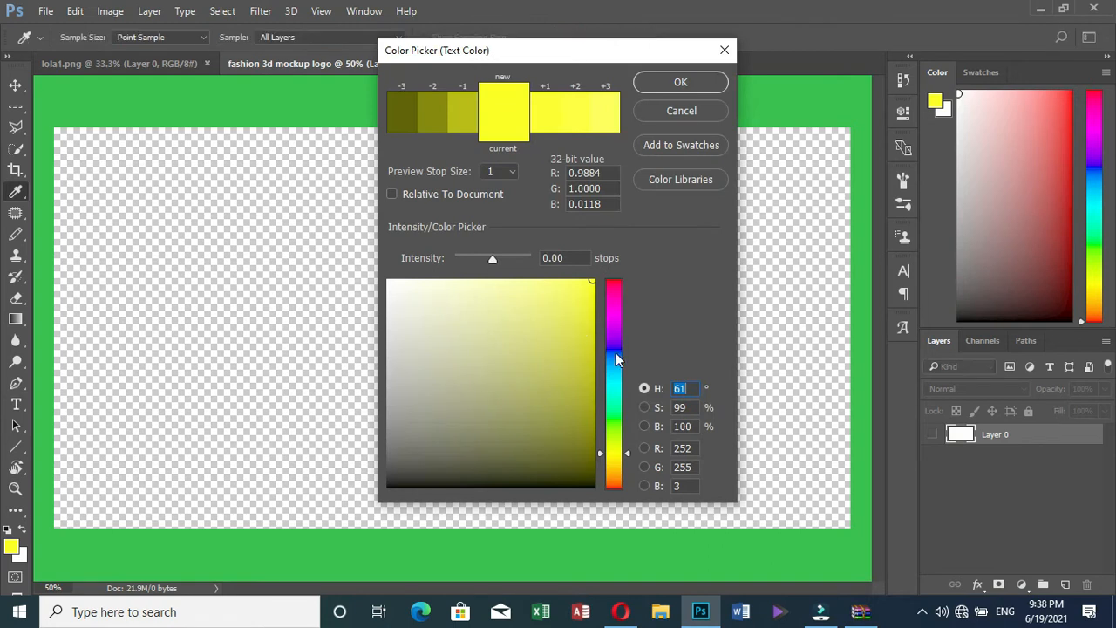
left_click(615, 346)
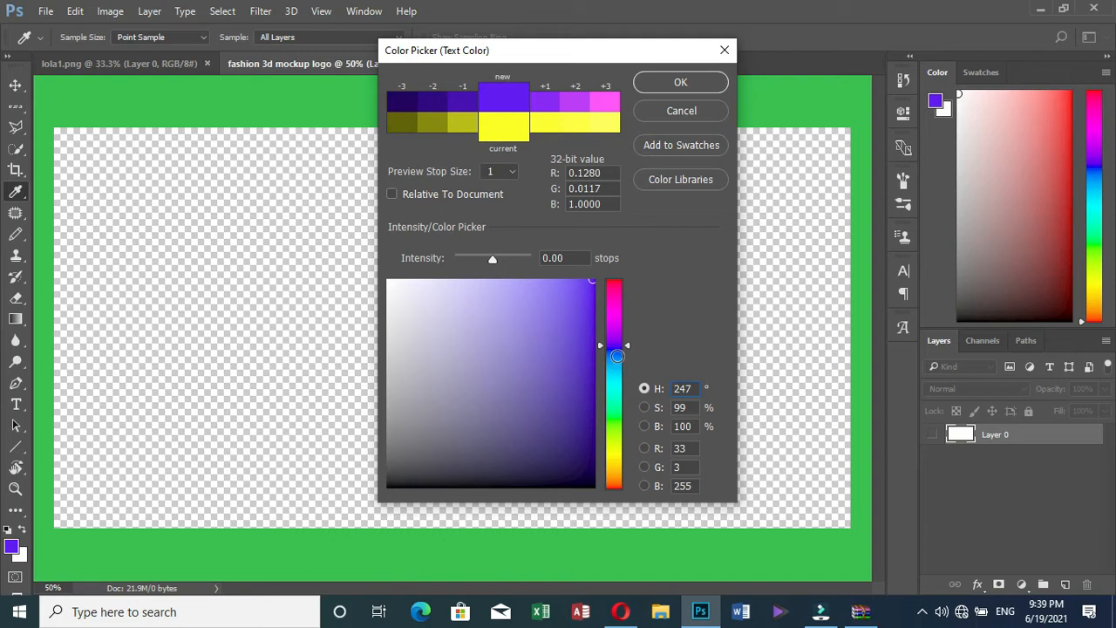
left_click(612, 352)
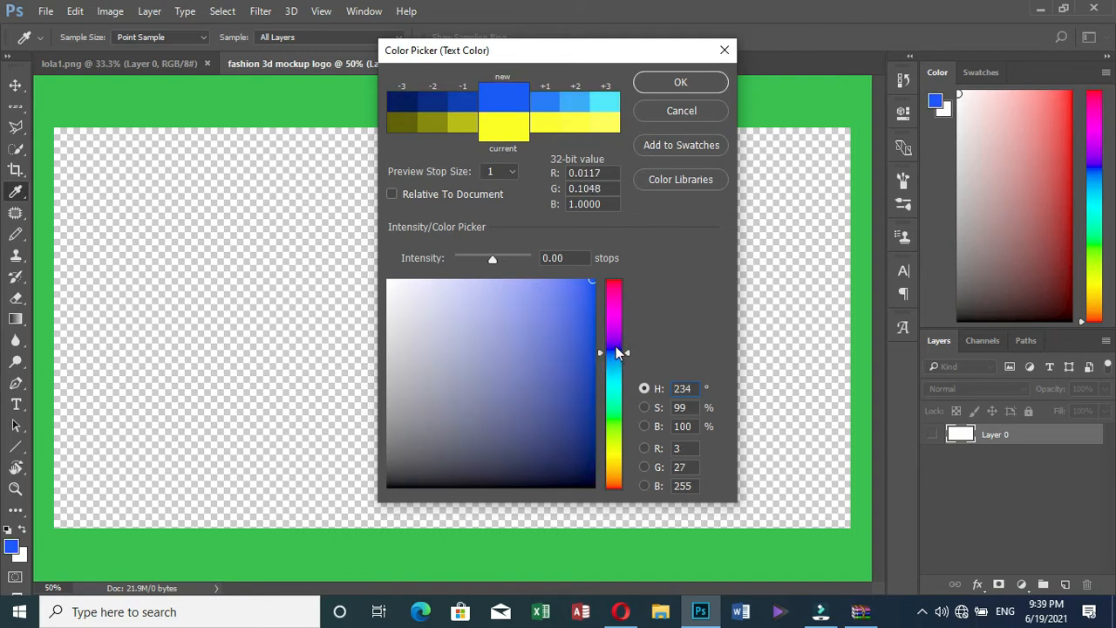
left_click(616, 346)
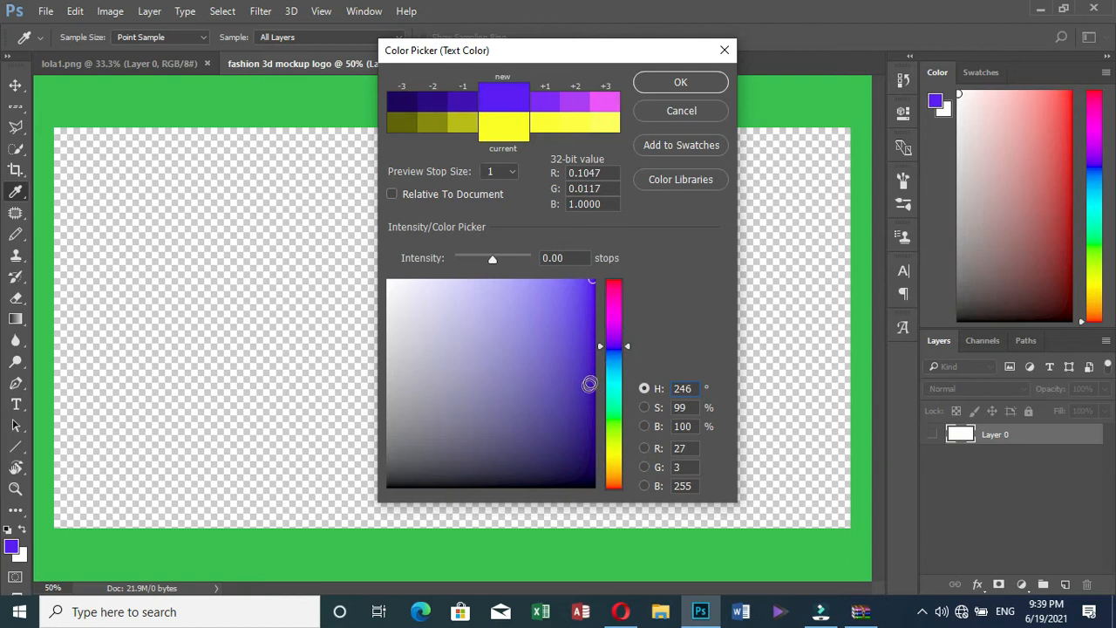
left_click(591, 377)
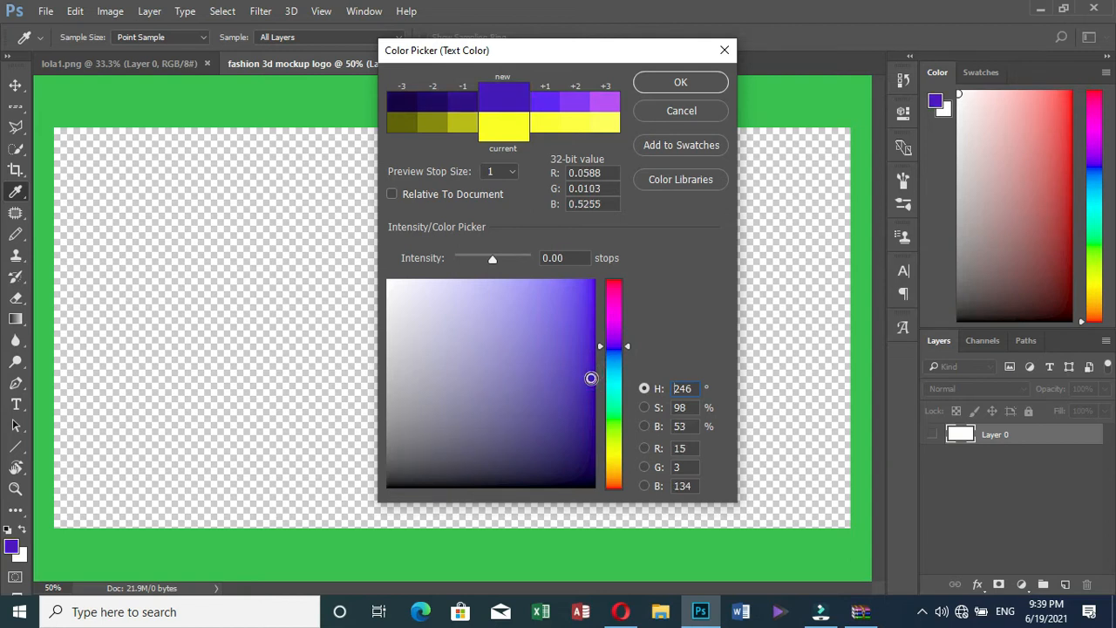
left_click(680, 85)
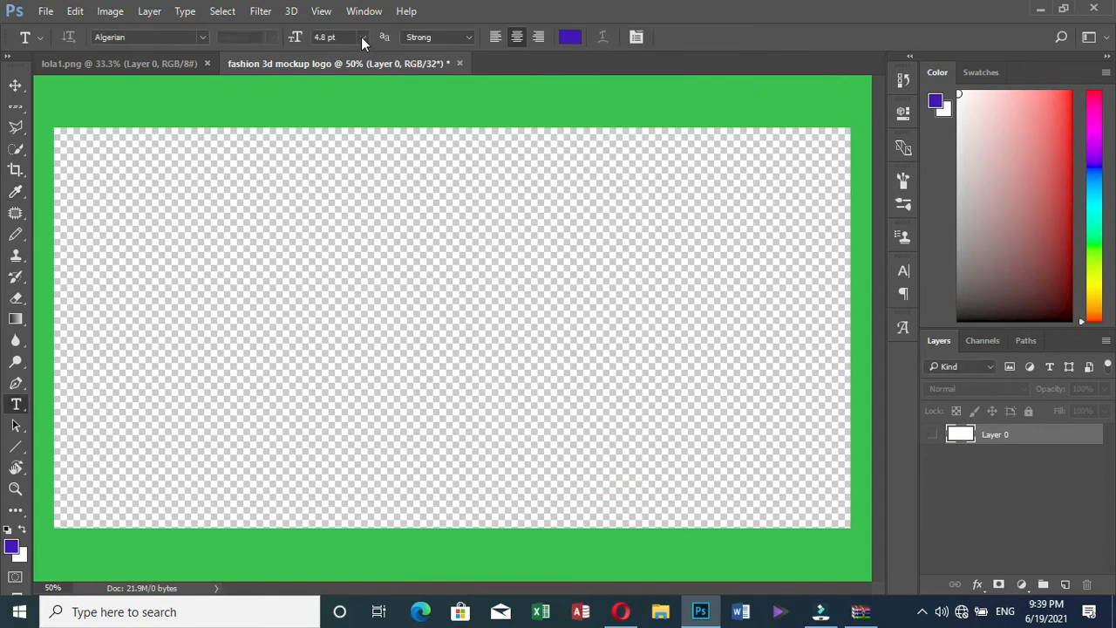
left_click(361, 37)
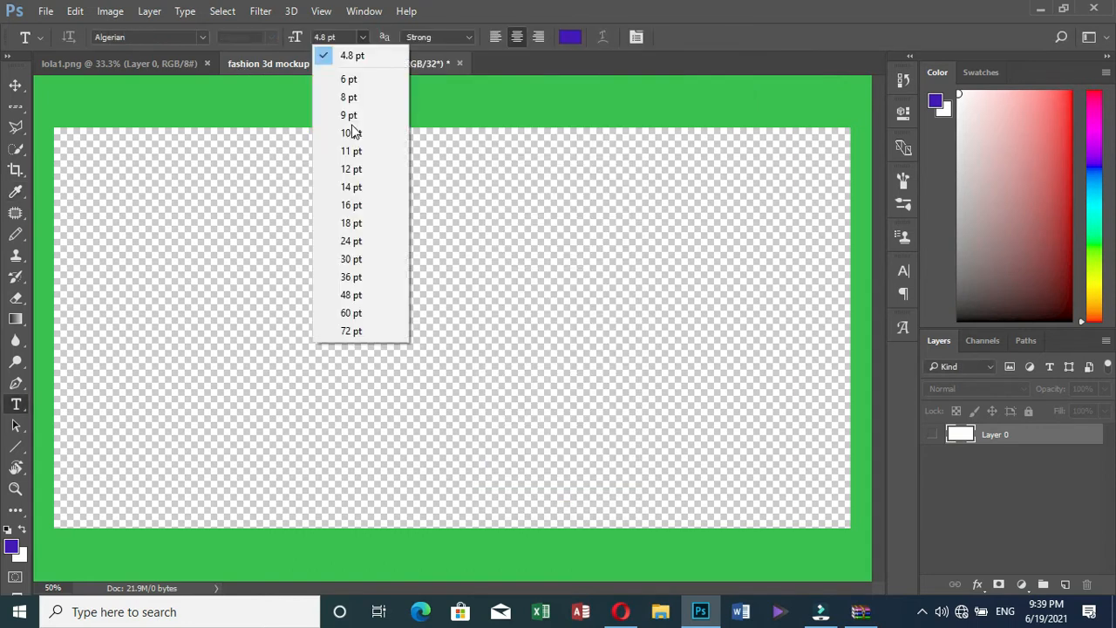
left_click(352, 313)
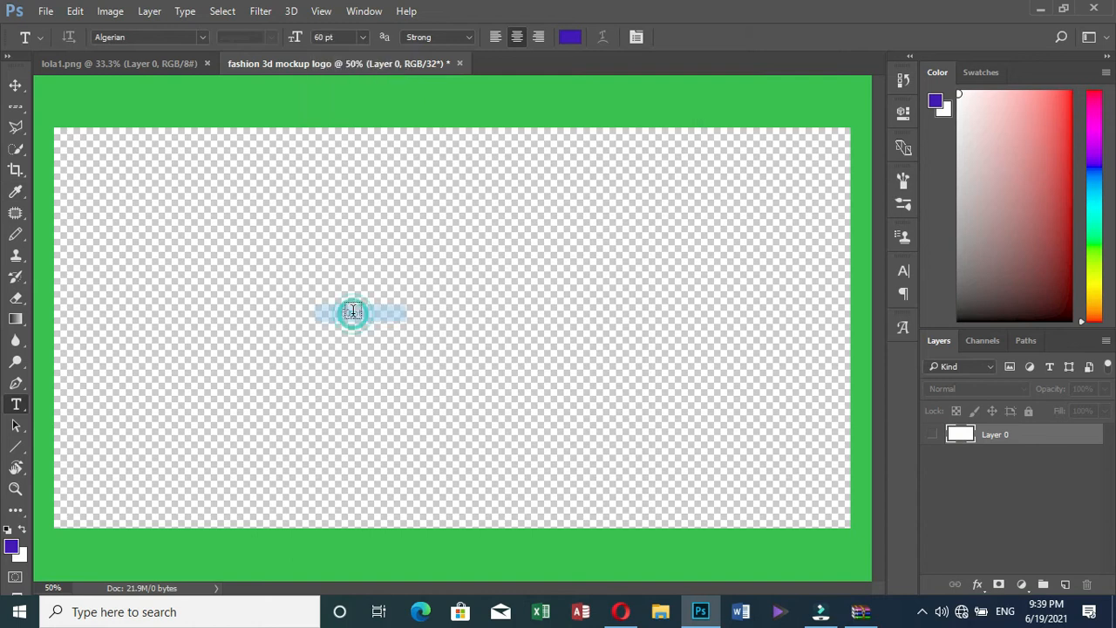
Type the heading 'LOLAS FASHION HUB' on the canvas and commit it
left_click(139, 179)
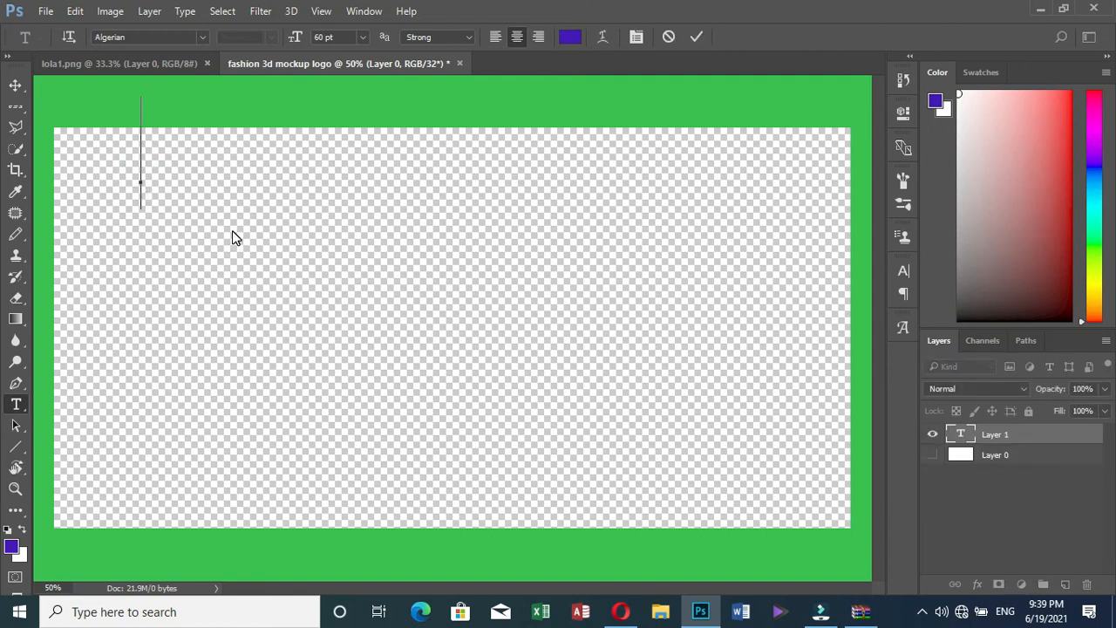
type("LO")
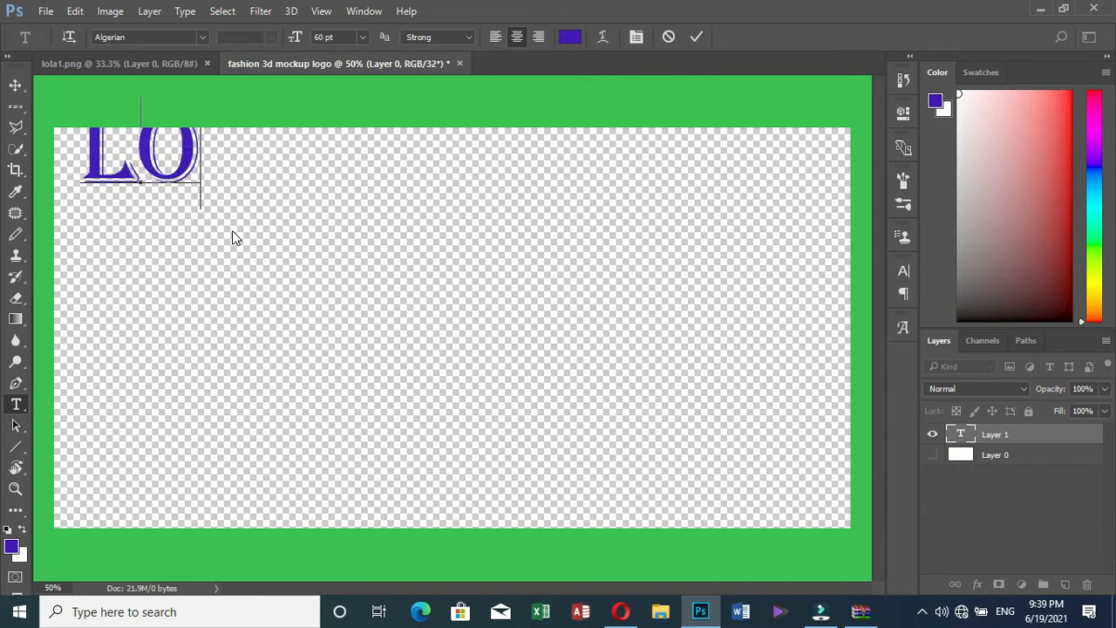
type("LAS FASH")
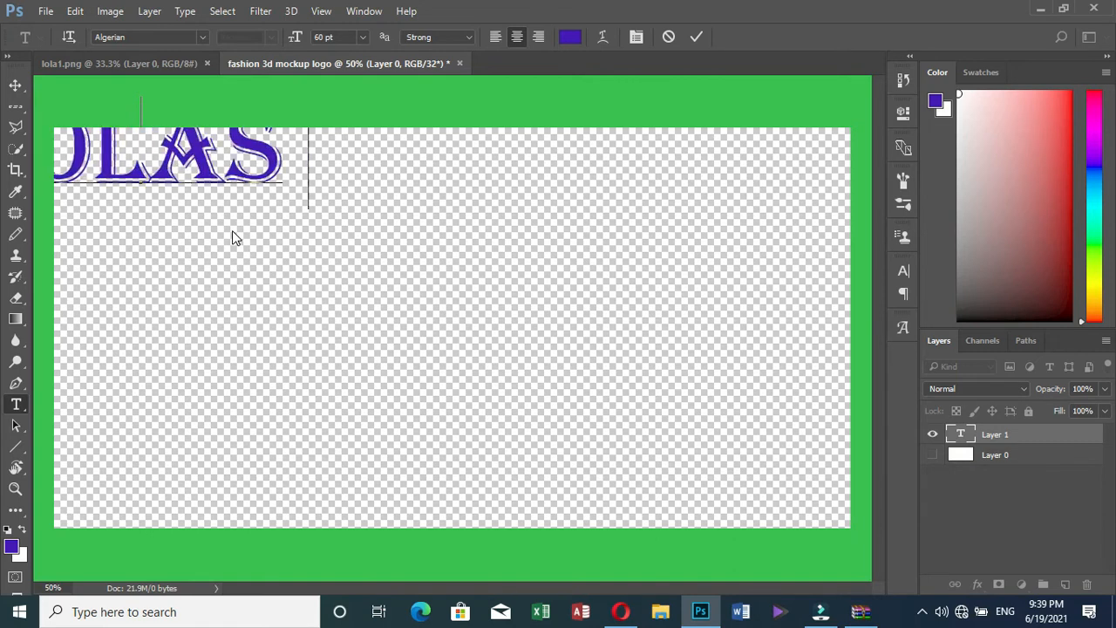
type("ION")
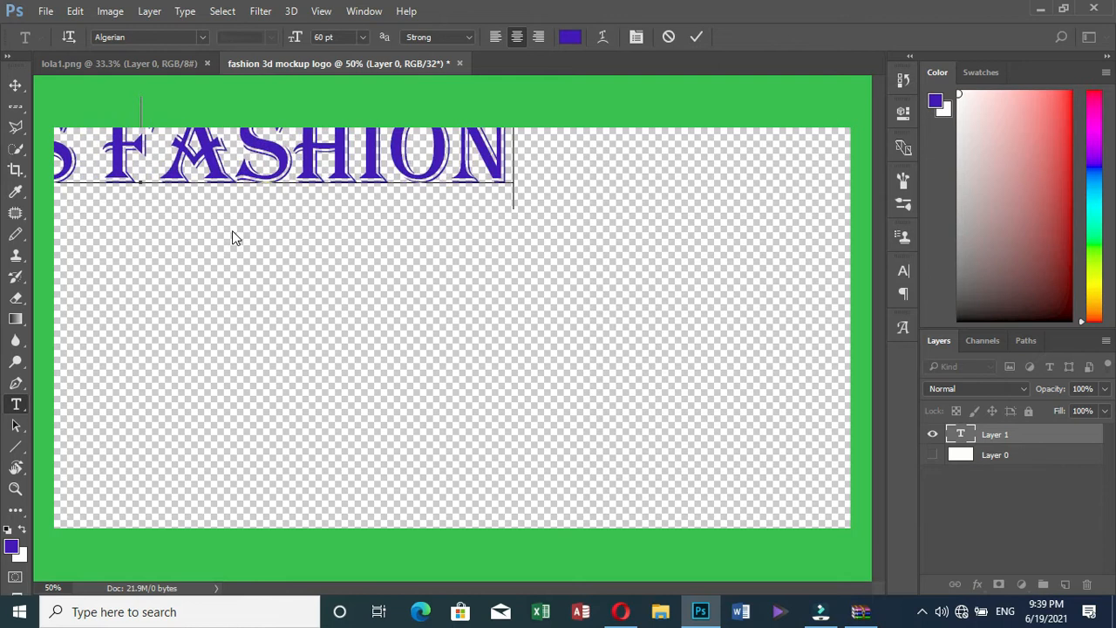
type(" HUB")
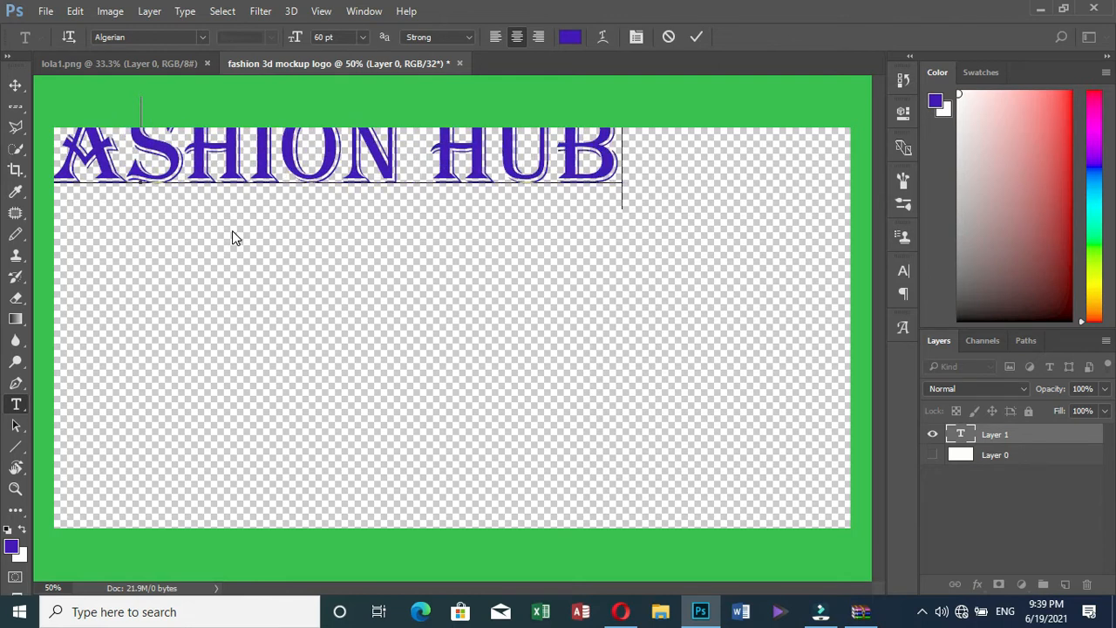
left_click(696, 37)
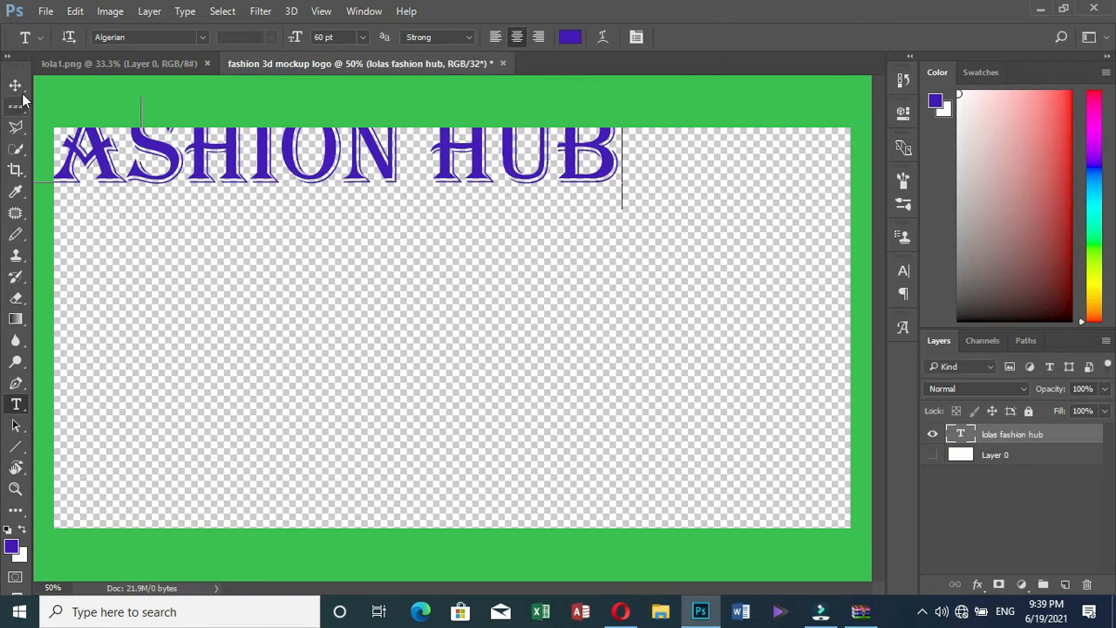
left_click(15, 84)
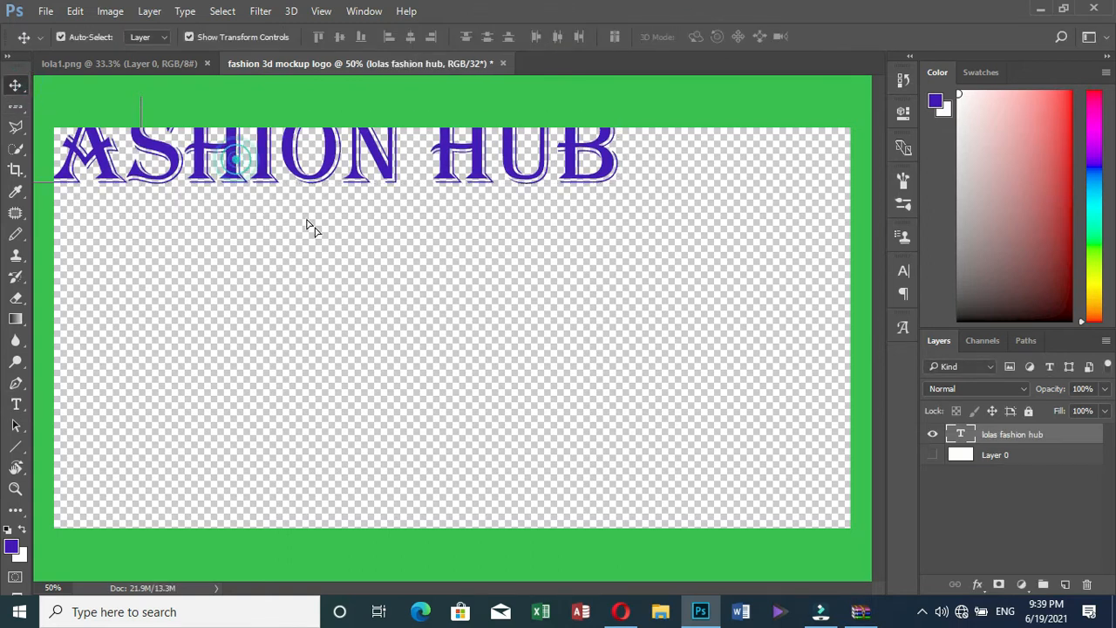
Move the heading lower and scale it to about 73% width and 58% height
left_click_drag(469, 153, 624, 225)
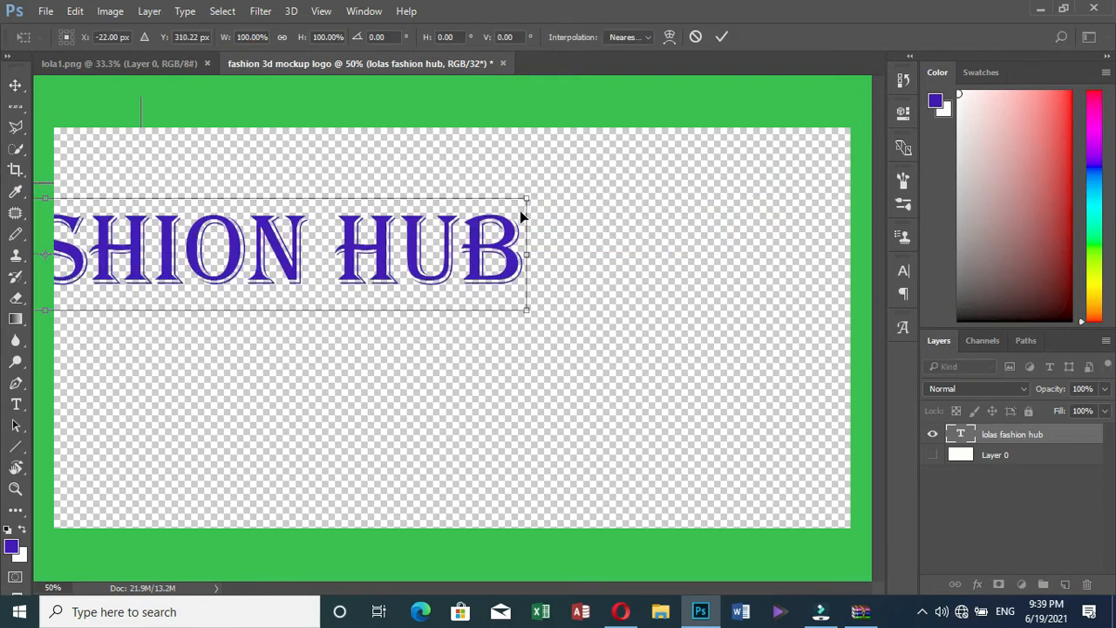
left_click_drag(243, 253, 784, 191)
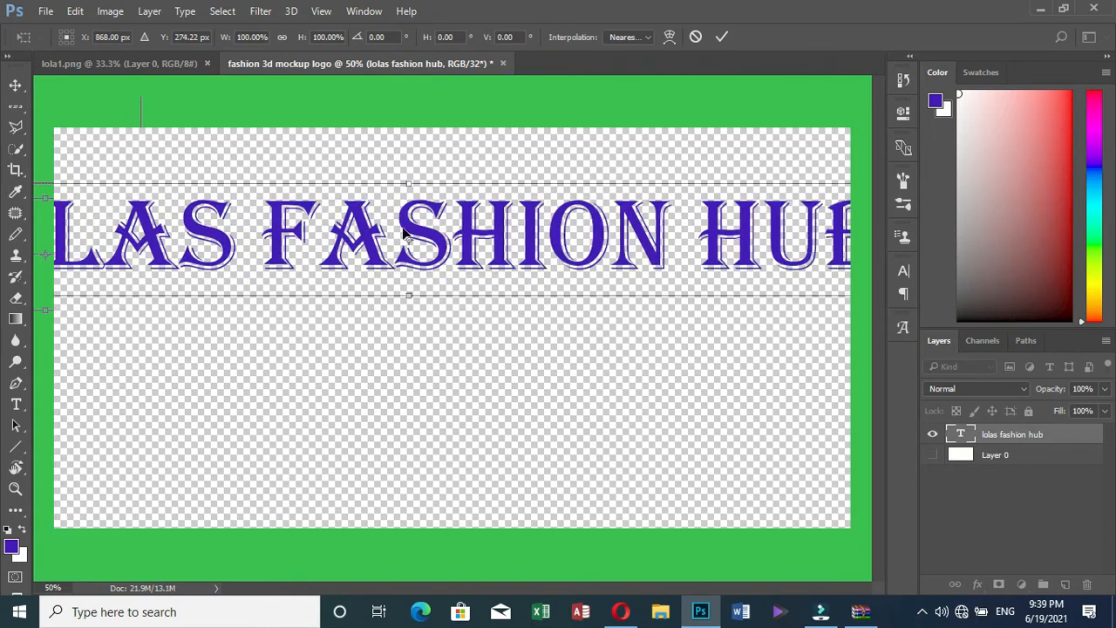
left_click_drag(404, 231, 242, 236)
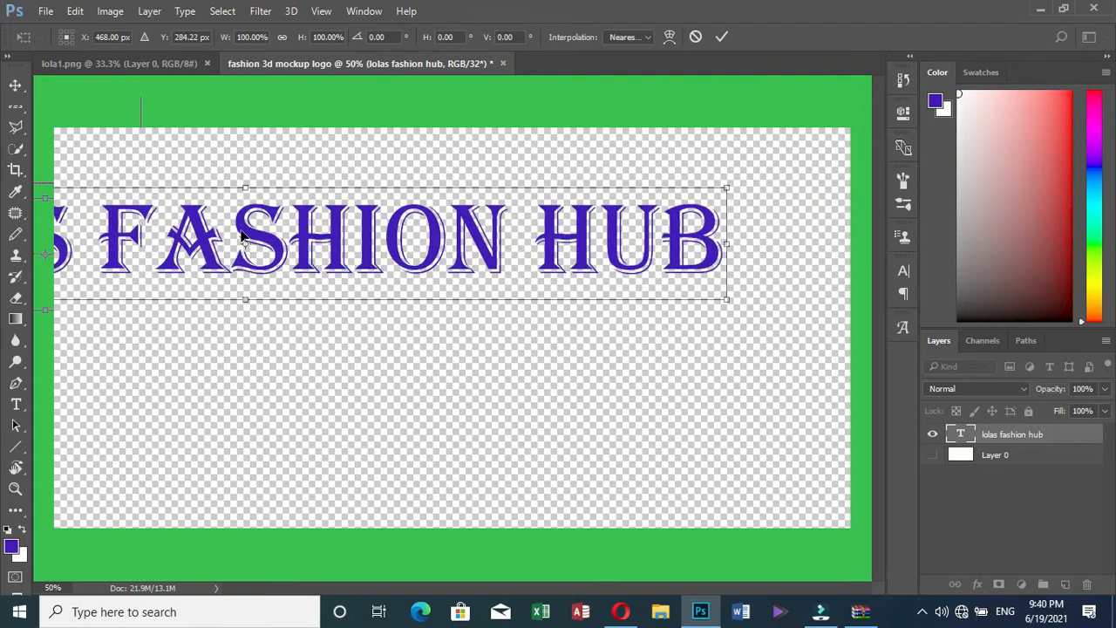
left_click_drag(728, 188, 468, 236)
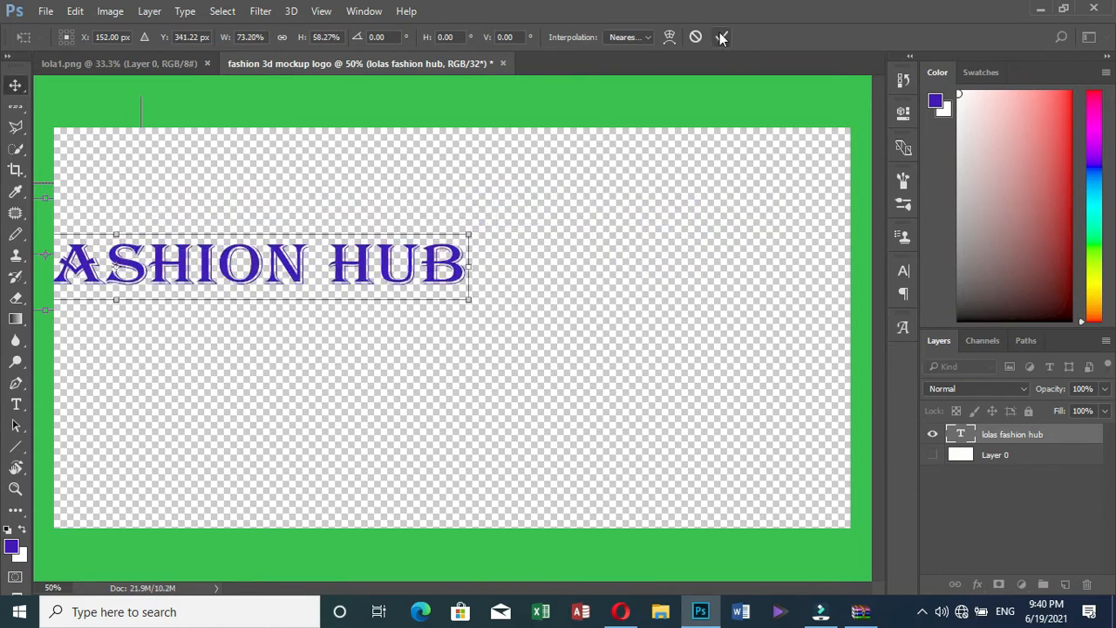
left_click(720, 37)
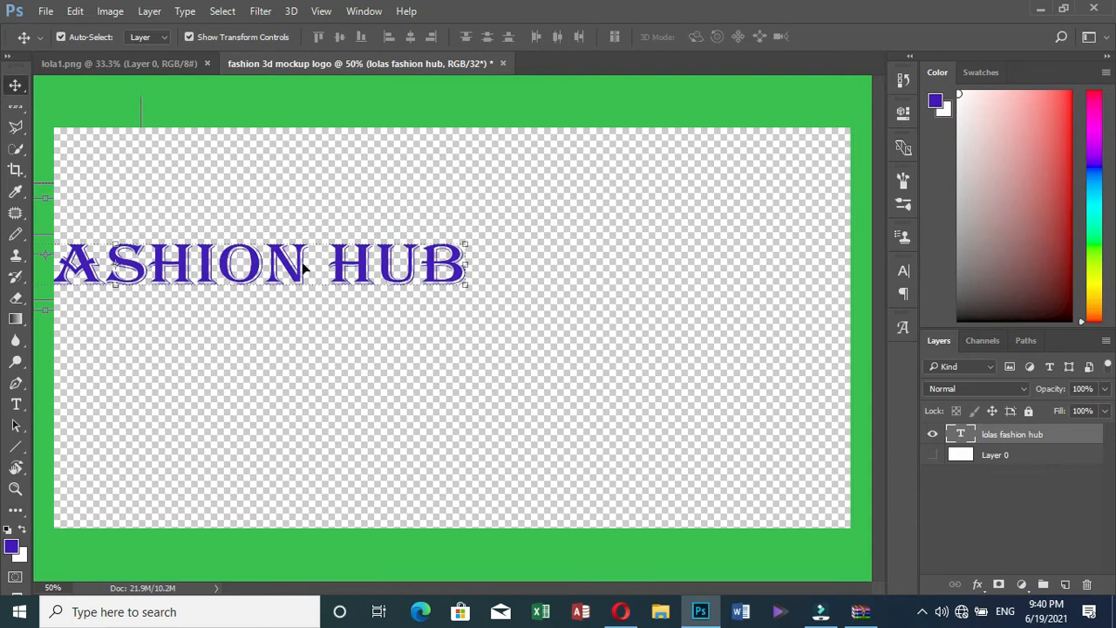
Move the LOLAS FASHION HUB heading to the top and stretch it to about 104% width, 135% height
left_click_drag(304, 269, 616, 191)
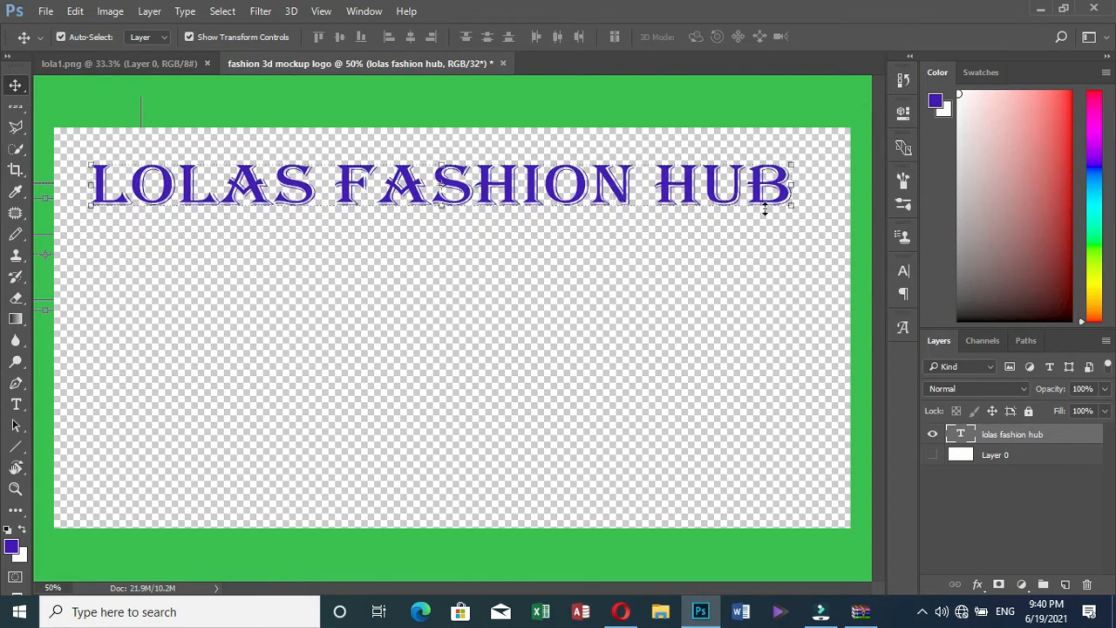
mouse_move(787, 206)
left_mouse_down()
mouse_move(804, 224)
mouse_move(794, 210)
left_mouse_up()
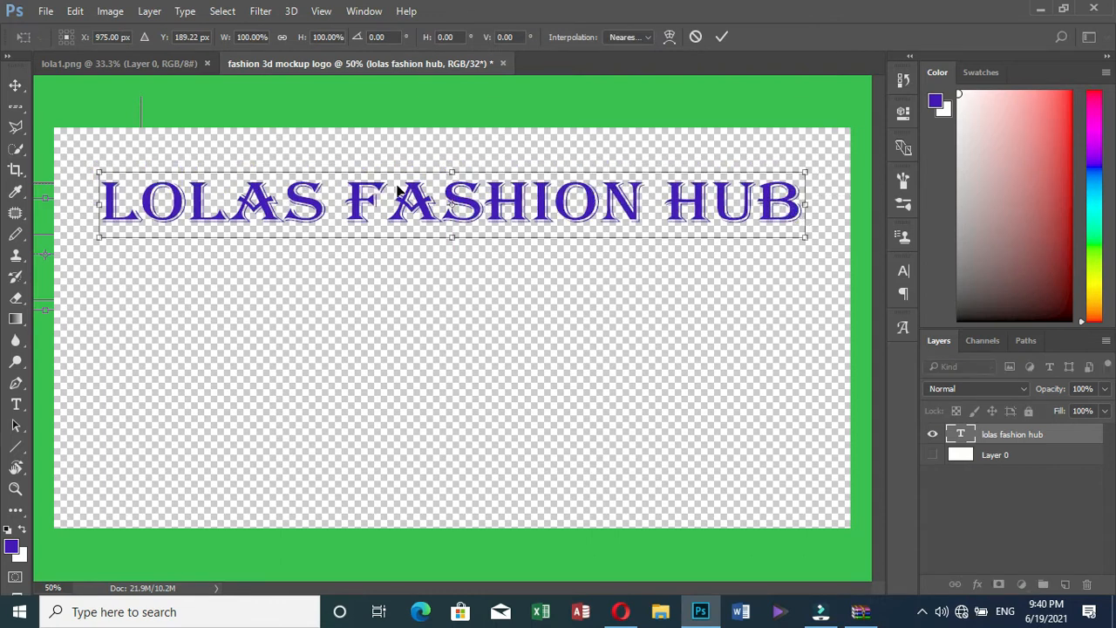
left_click_drag(99, 237, 83, 249)
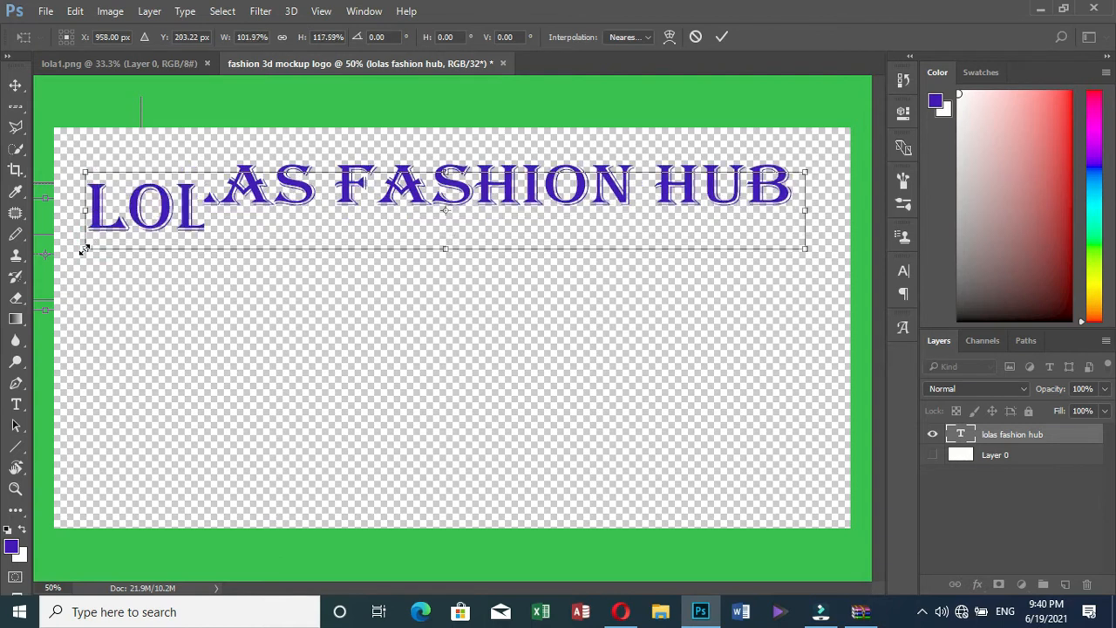
left_click_drag(803, 210, 820, 210)
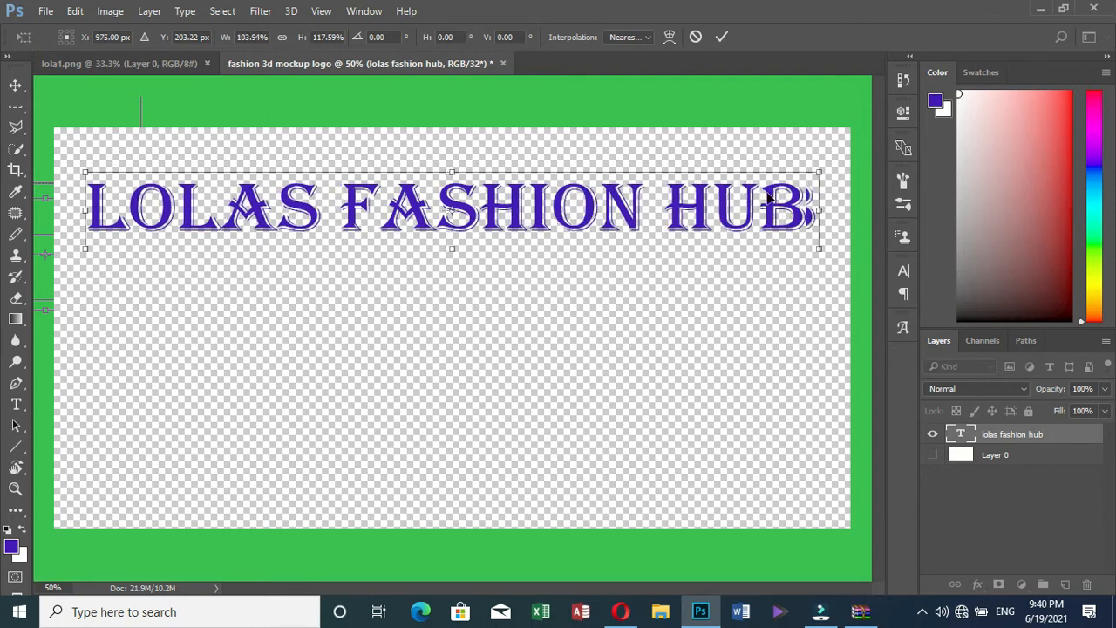
left_click_drag(452, 172, 452, 160)
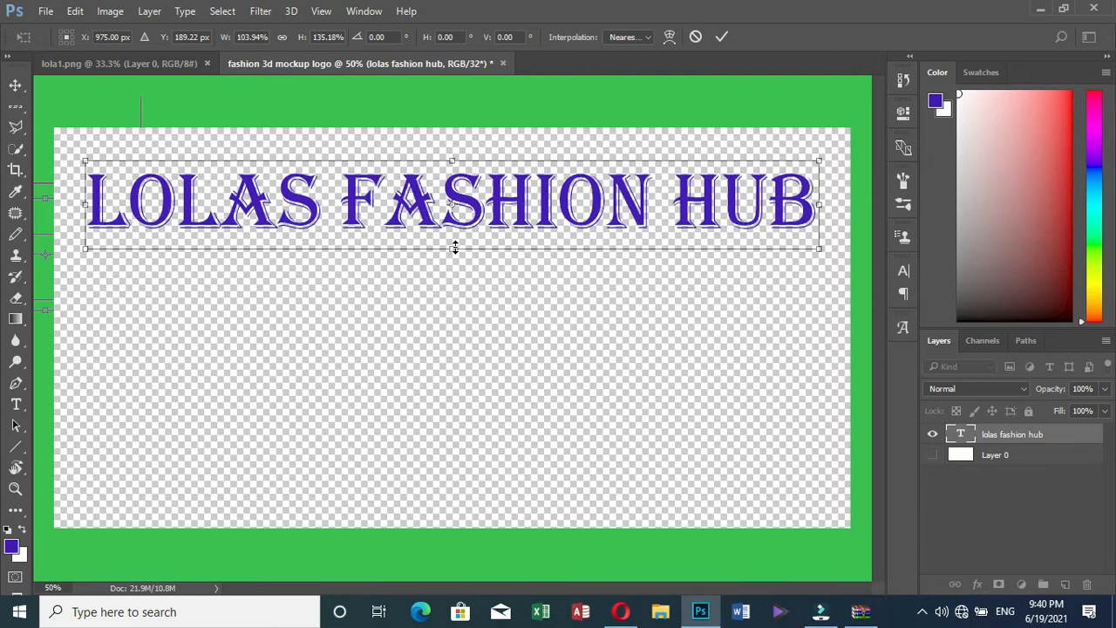
left_click(723, 38)
Nudge the LOLAS FASHION HUB heading up a few pixels with the Up arrow, then deselect it
left_click(380, 210)
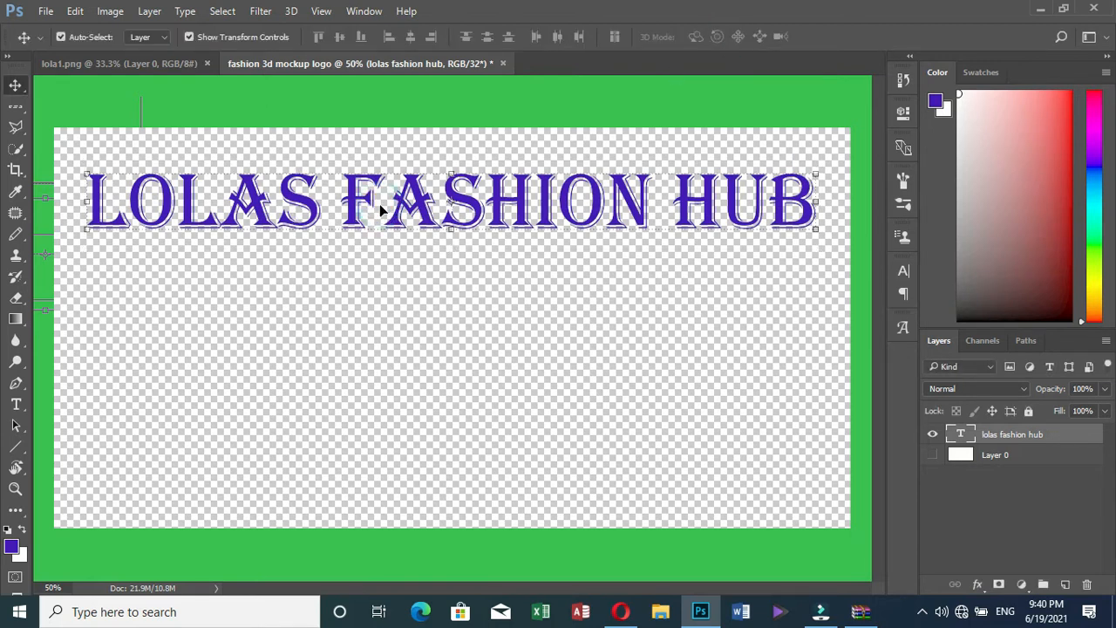
key("Up")
key("Up")
key("Up")
key("Up")
key("Up")
key("Up")
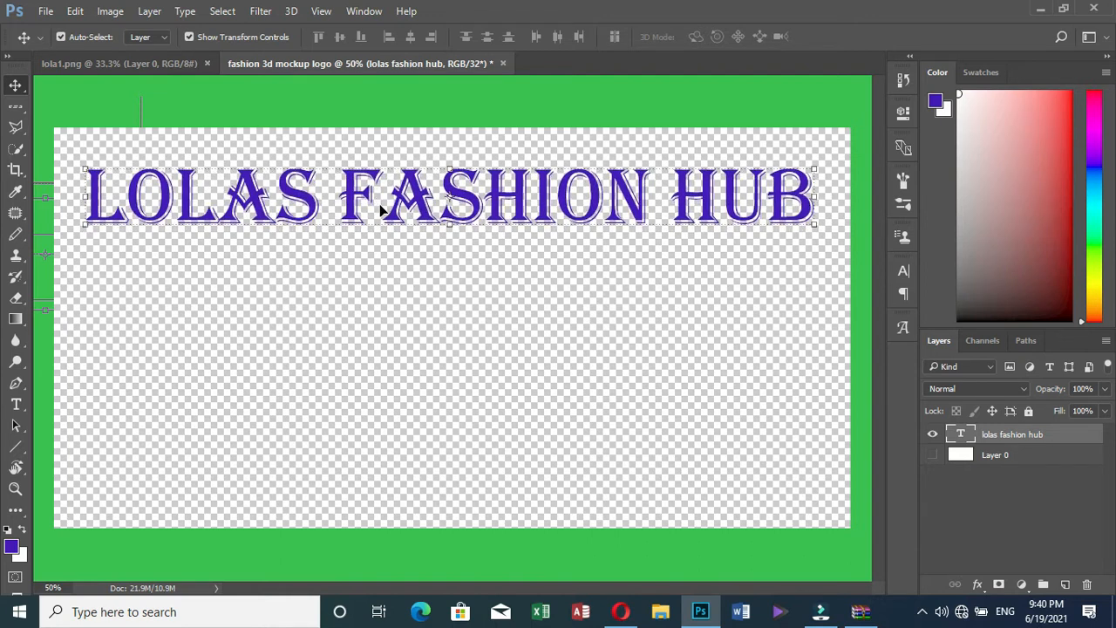
left_click(207, 278)
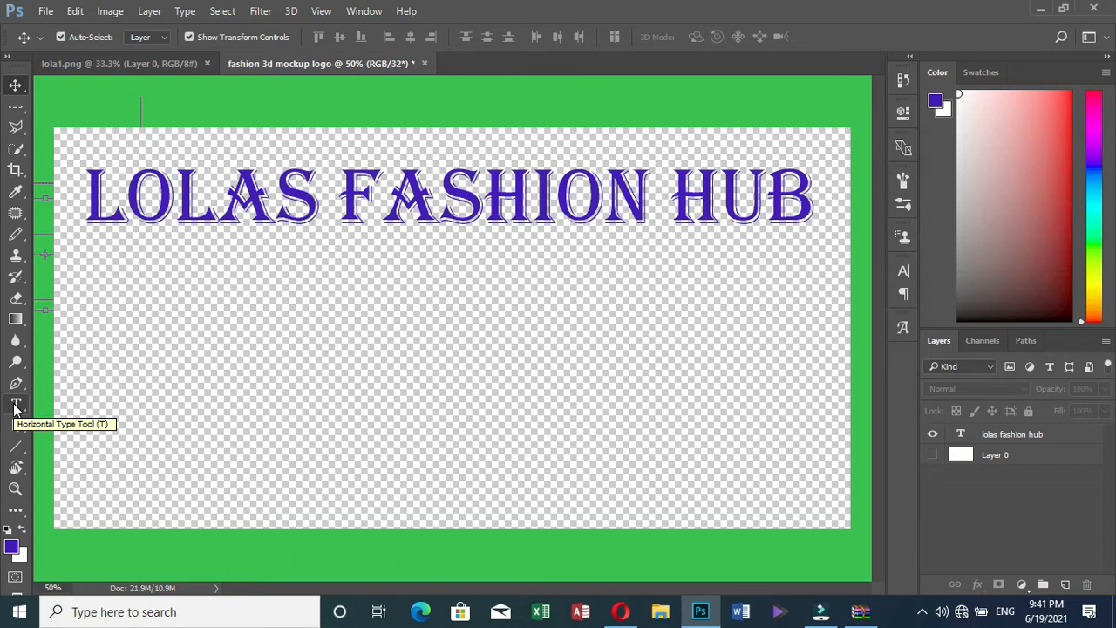
Choose the Horizontal Type tool with Myriad Pro as the font
left_click(16, 405)
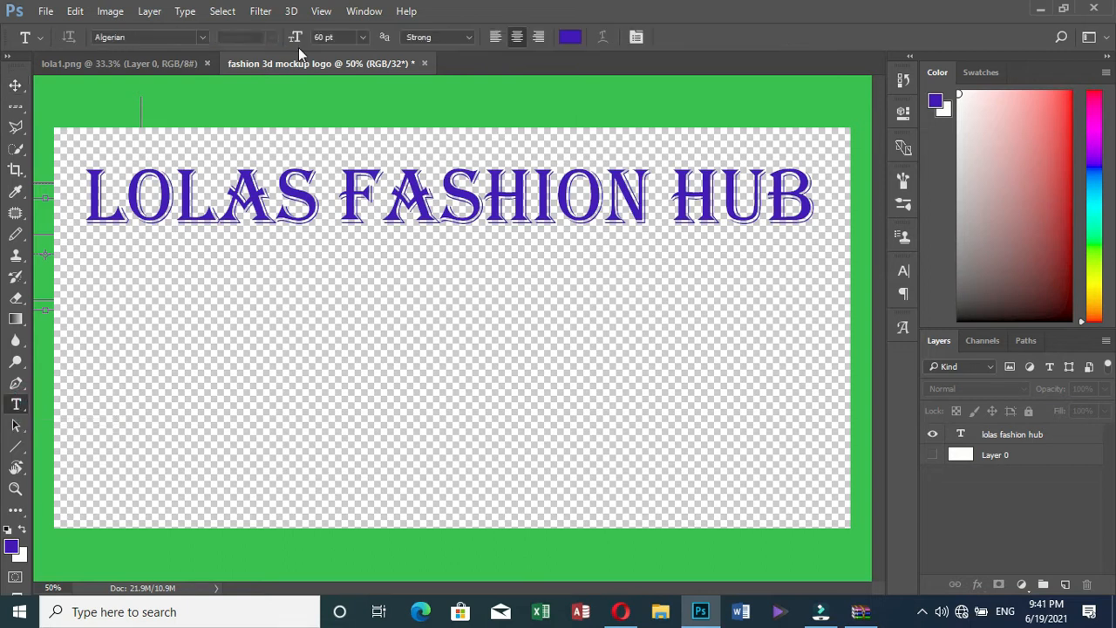
left_click(203, 38)
left_click(203, 39)
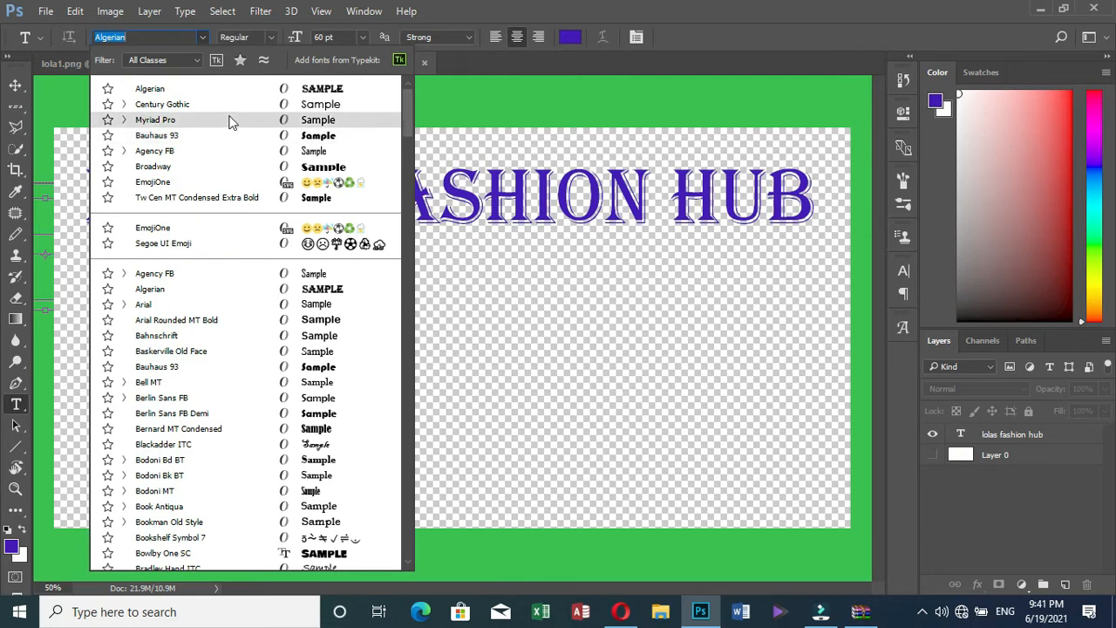
left_click(230, 120)
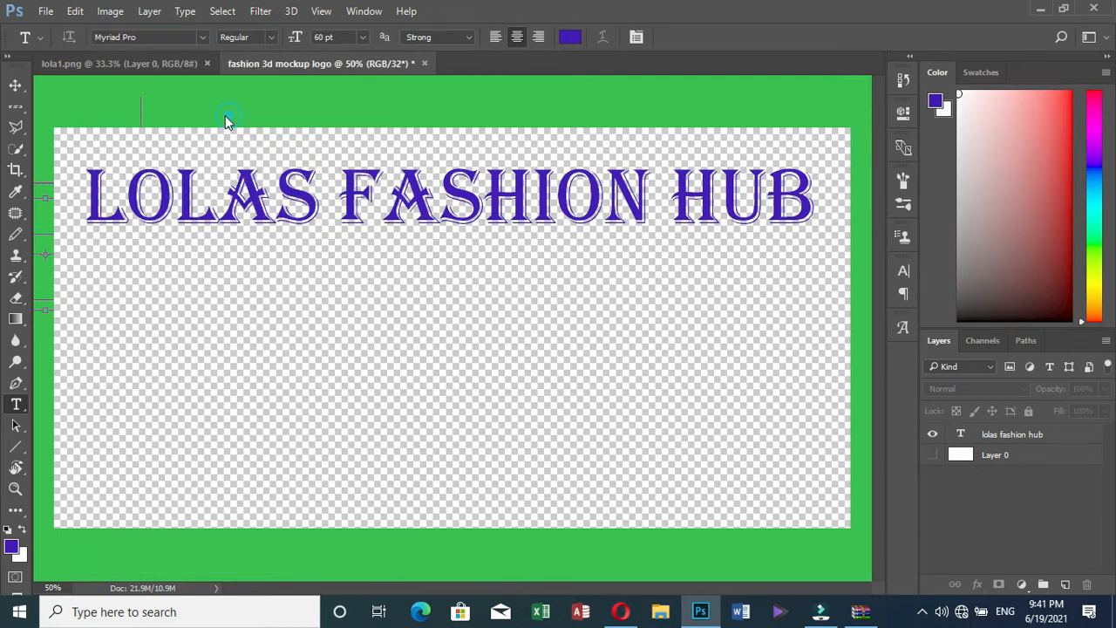
Set the text colour to red (RGB 198, 2, 2) and the font size to 24 pt
left_click(569, 37)
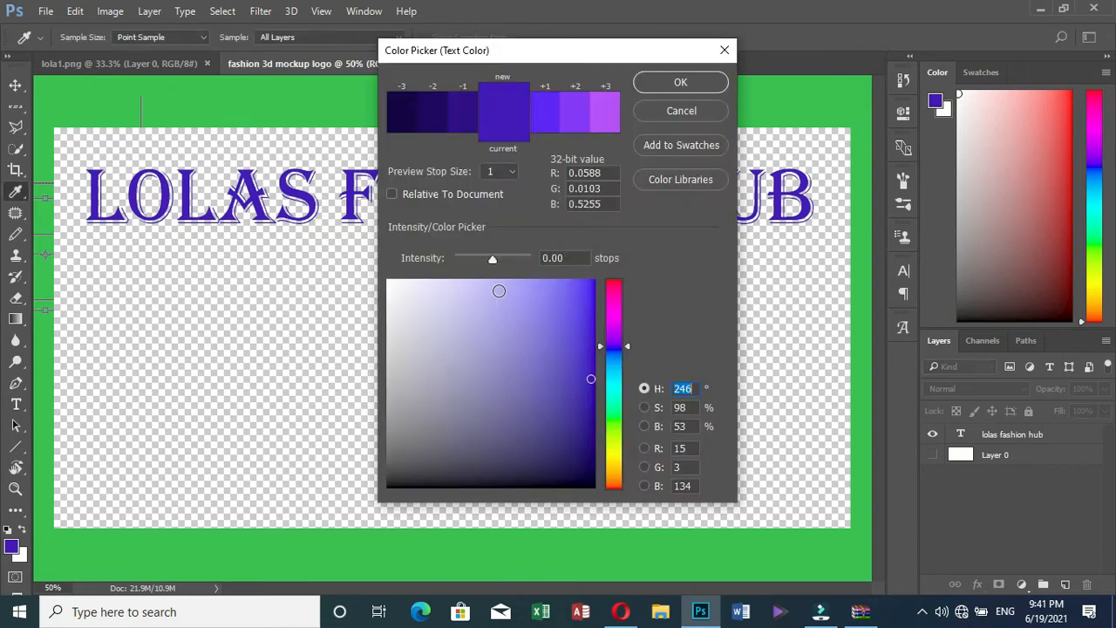
left_click(615, 284)
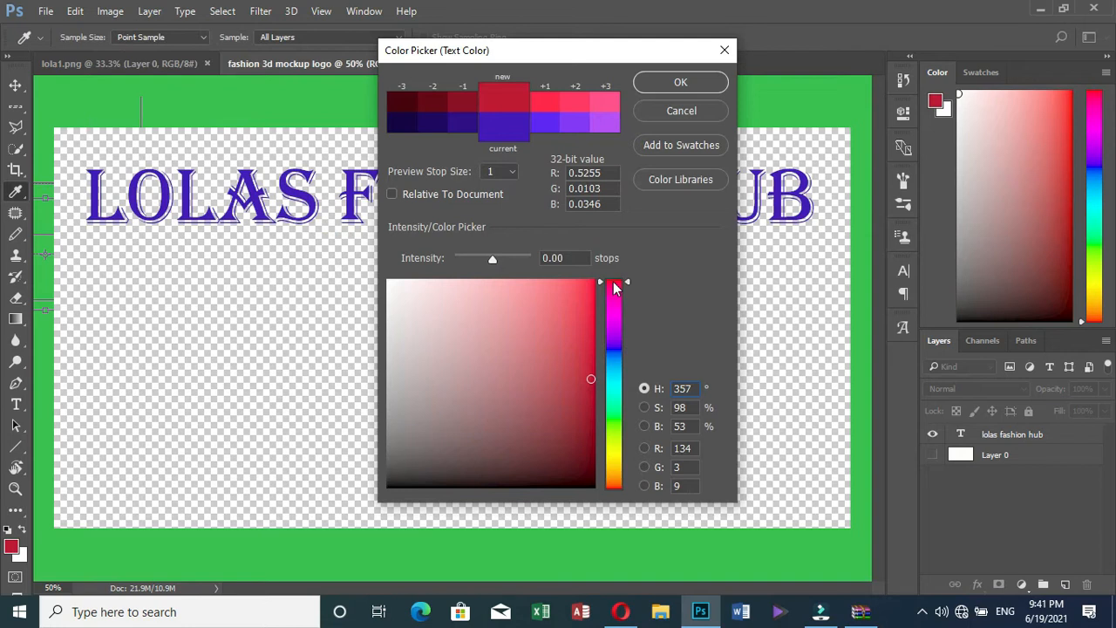
left_click(625, 281)
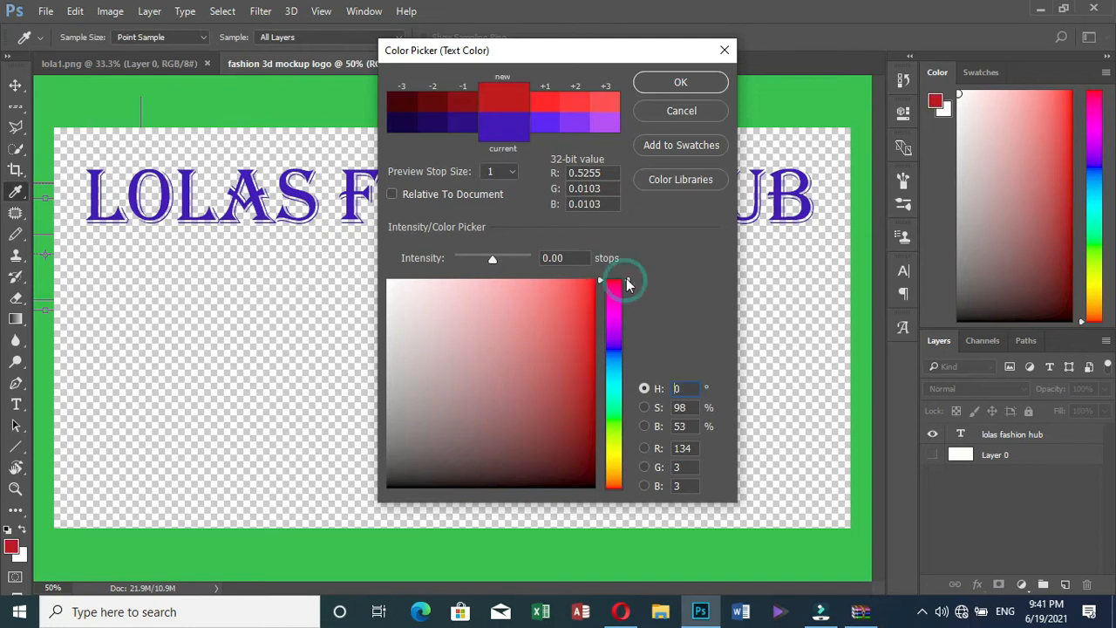
left_click(593, 326)
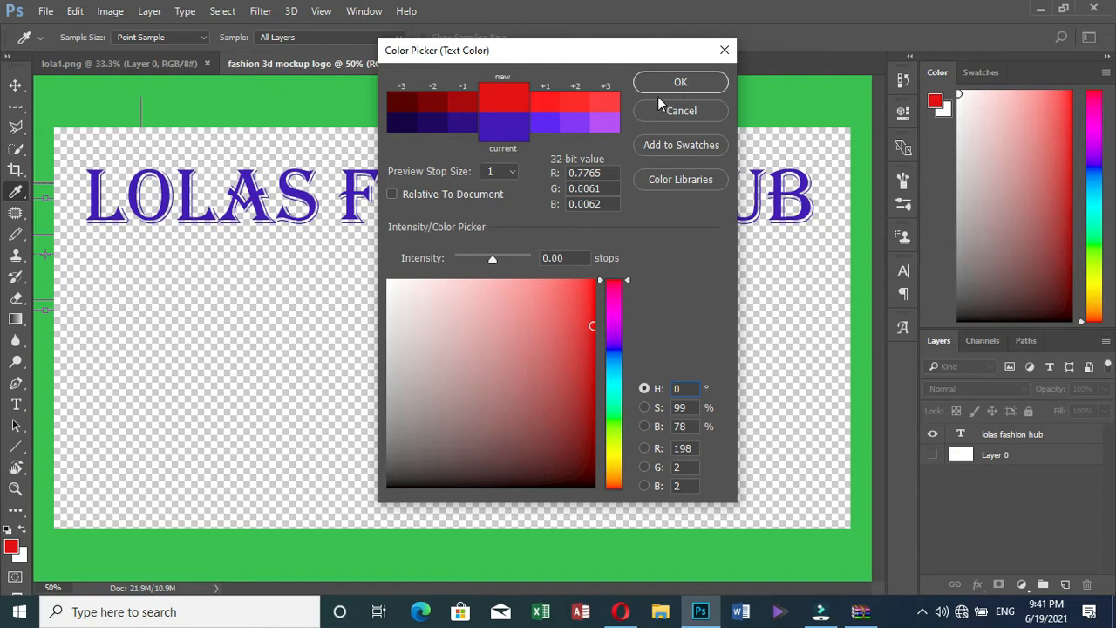
left_click(680, 87)
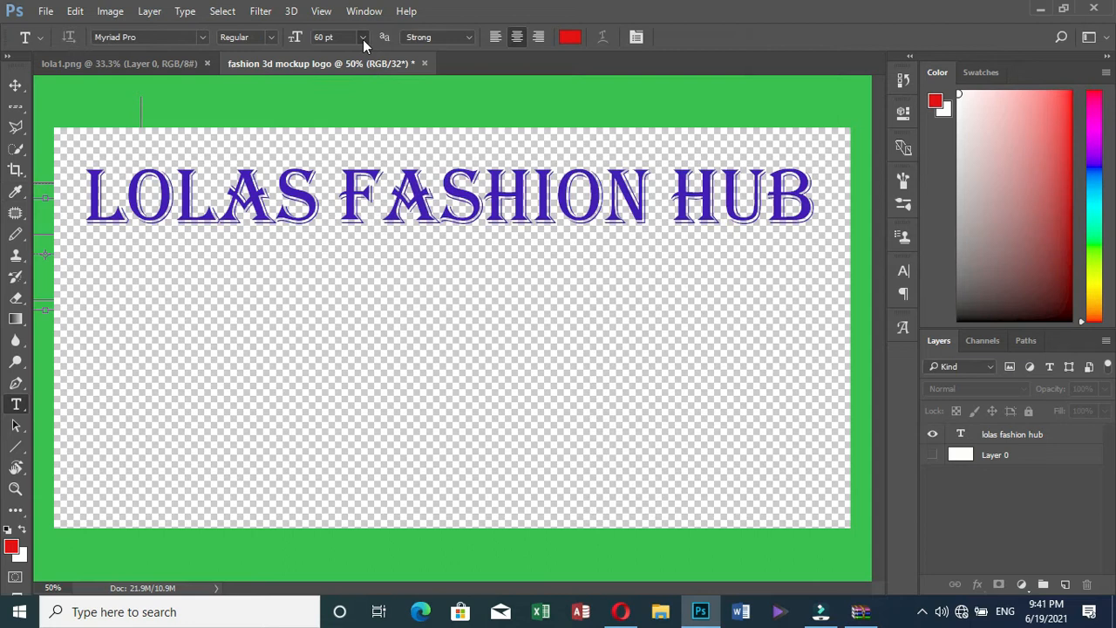
left_click(363, 39)
left_click(353, 238)
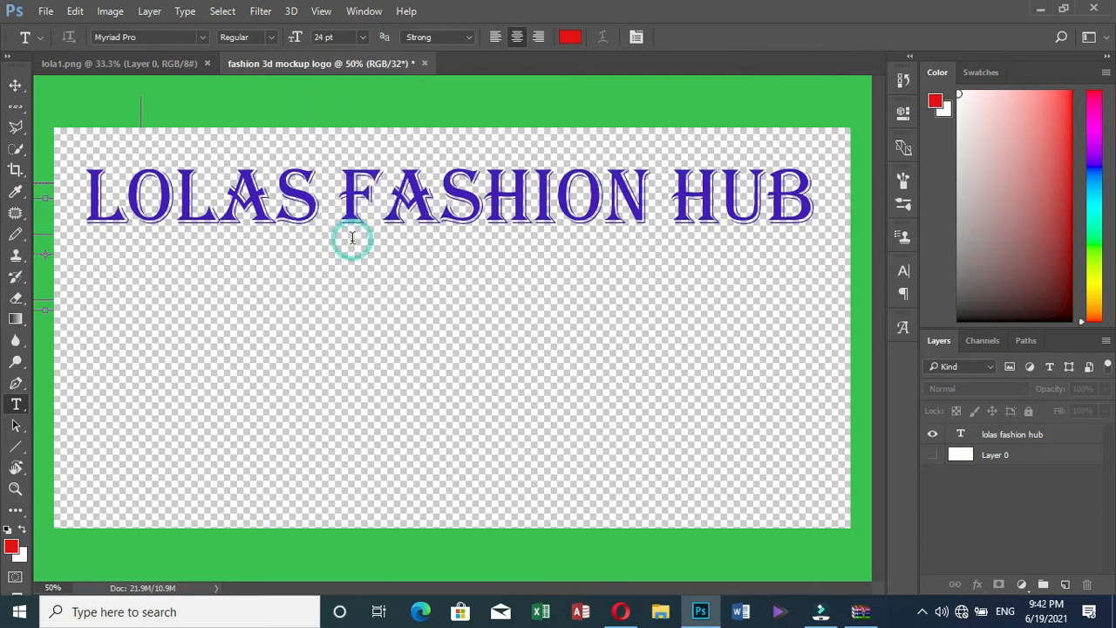
Type the red tagline 'Merging style with elegance' below the heading and commit it
left_click(300, 257)
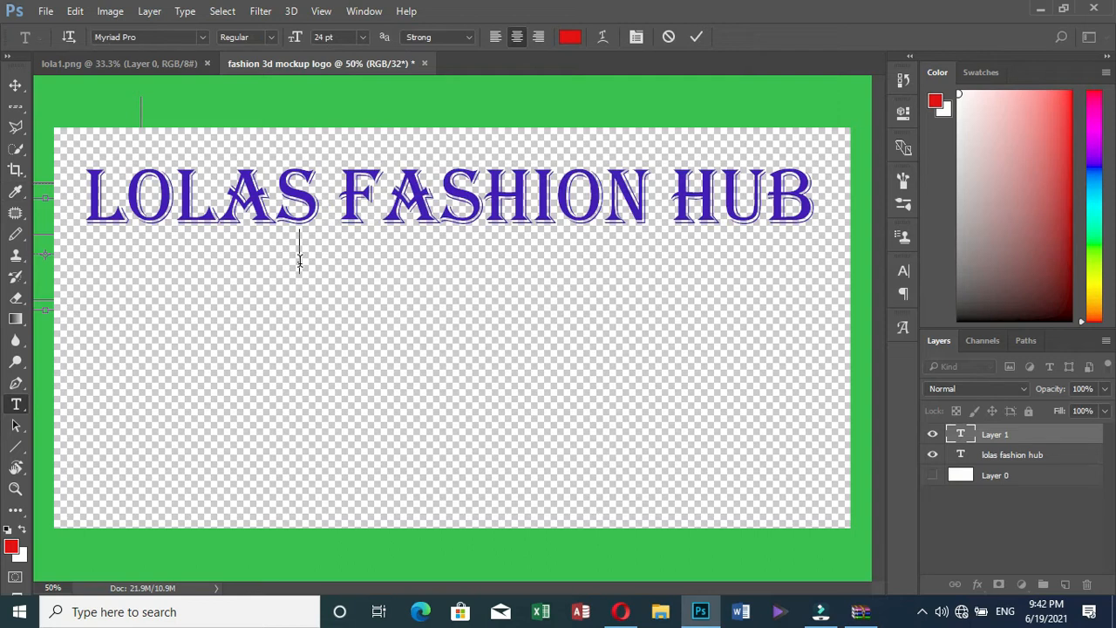
type("Merf")
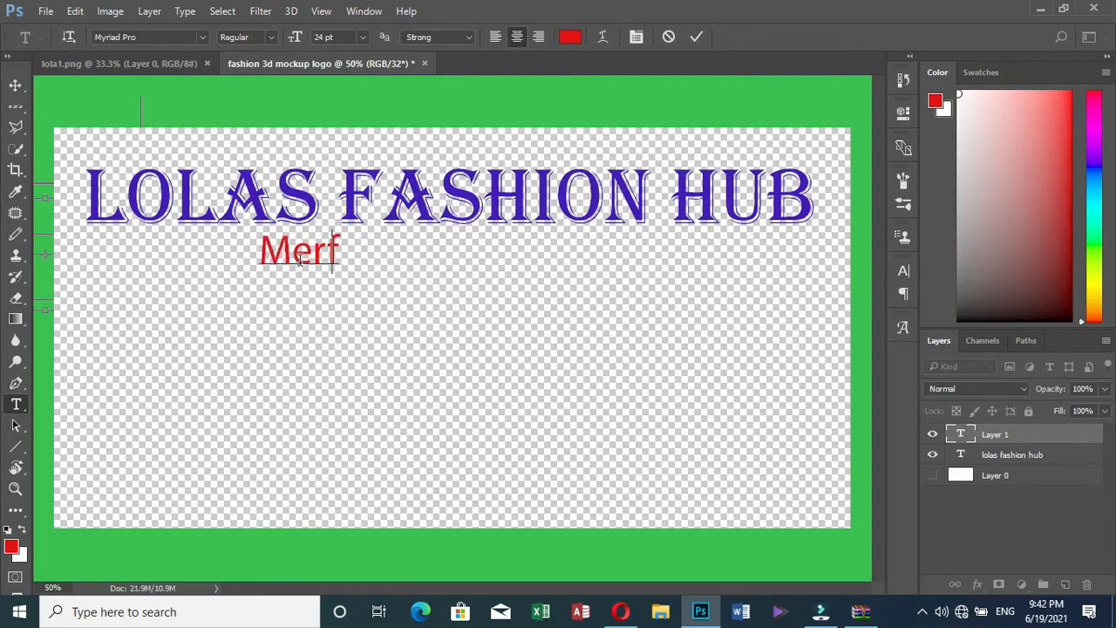
key("BackSpace")
type("ging")
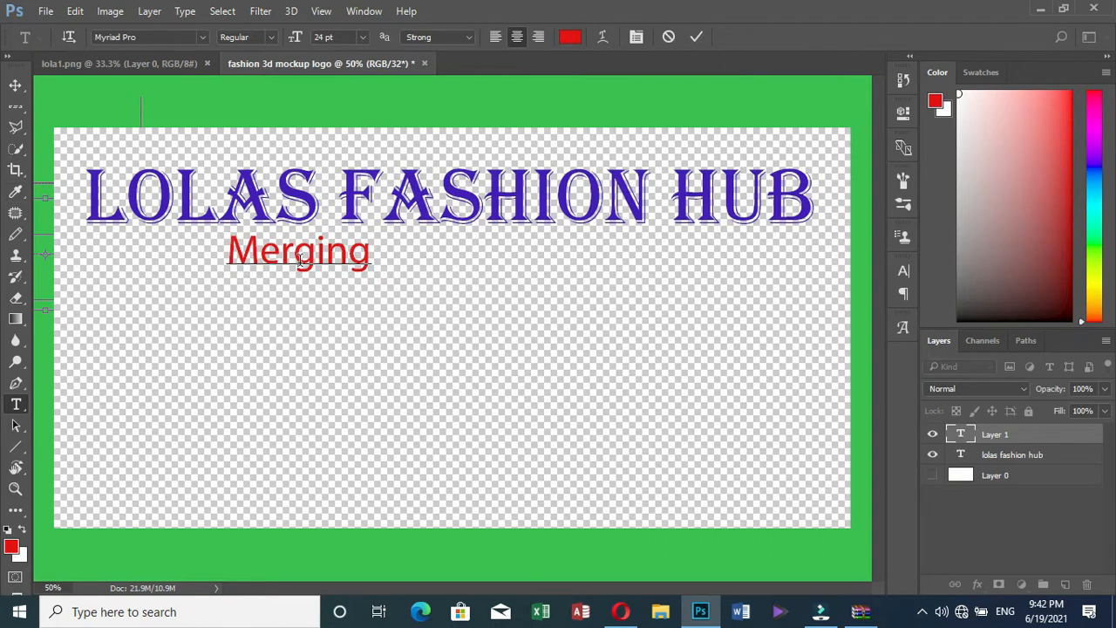
type(" sstyl")
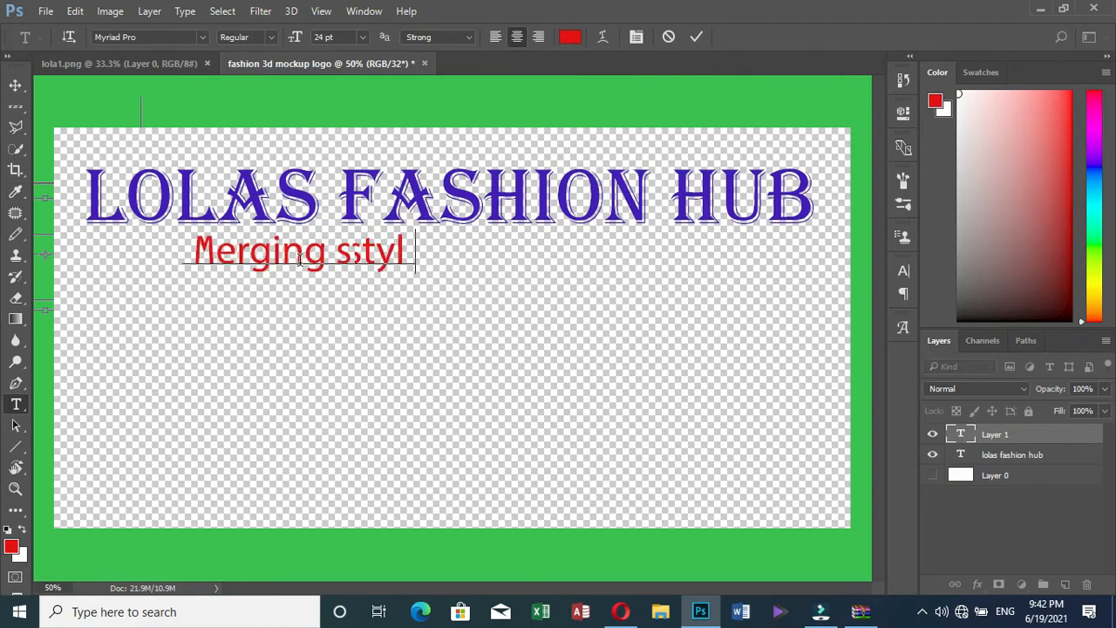
key("BackSpace")
key("BackSpace")
key("BackSpace")
key("BackSpace")
type("tyle with")
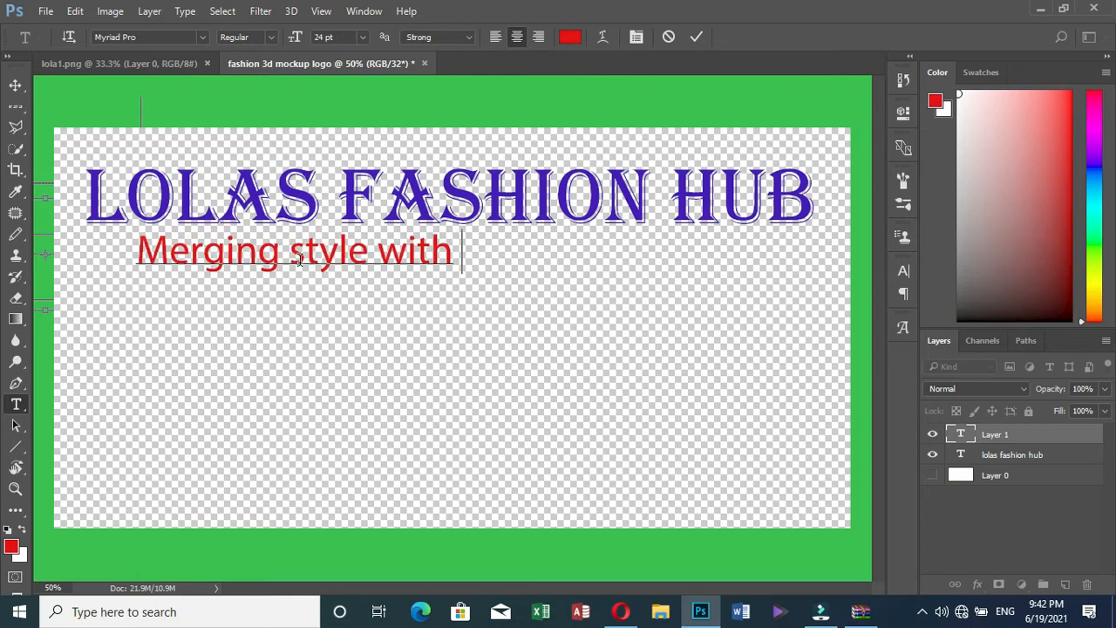
type(" eleg")
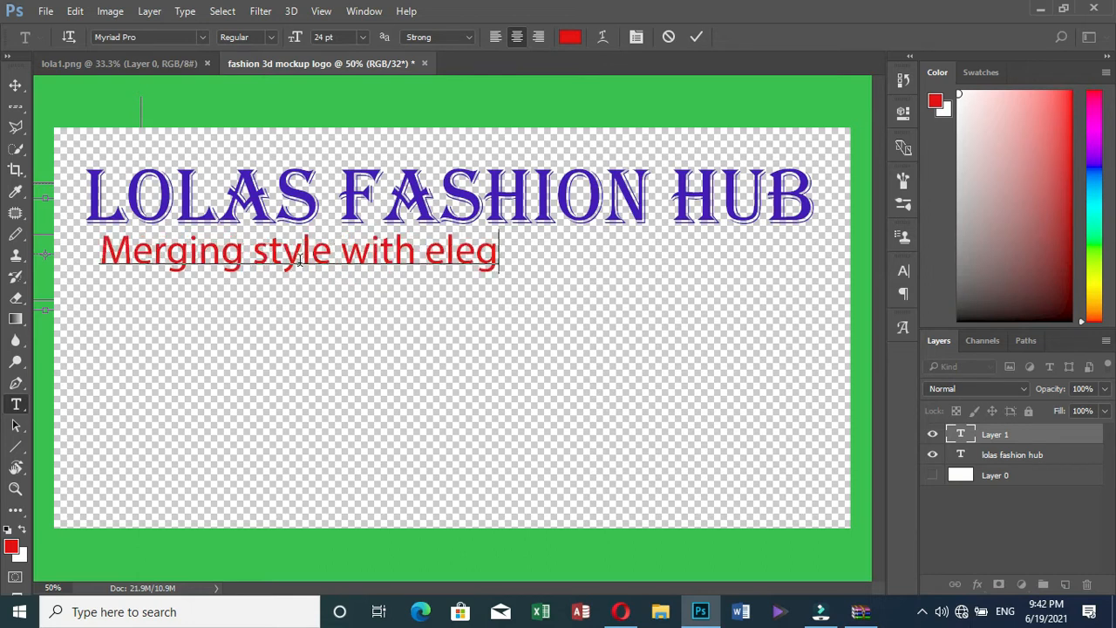
type("anc")
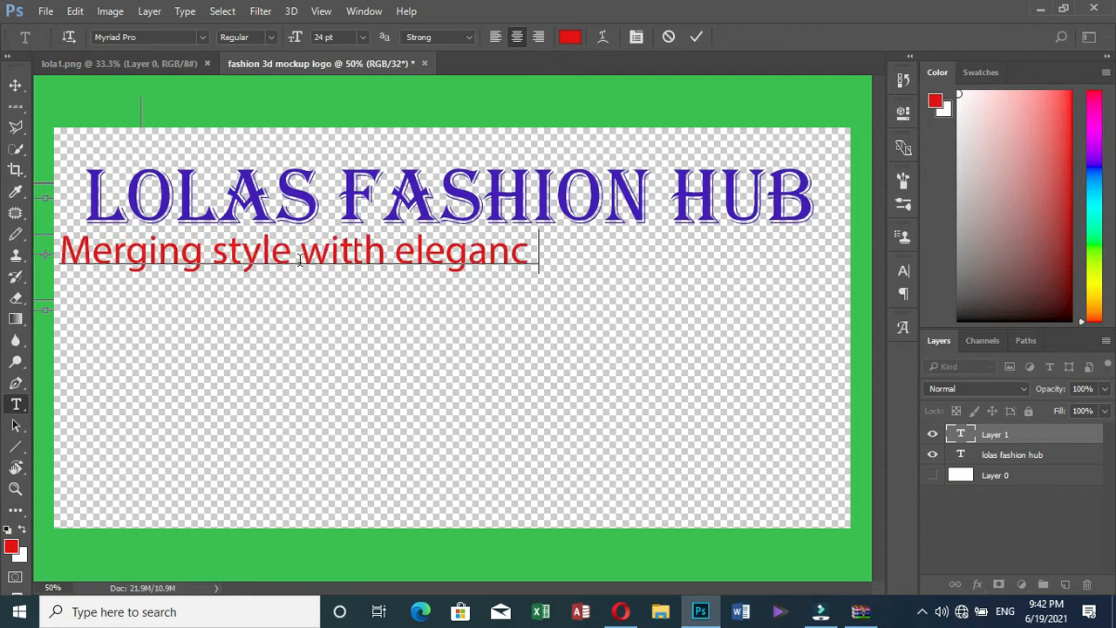
type("e")
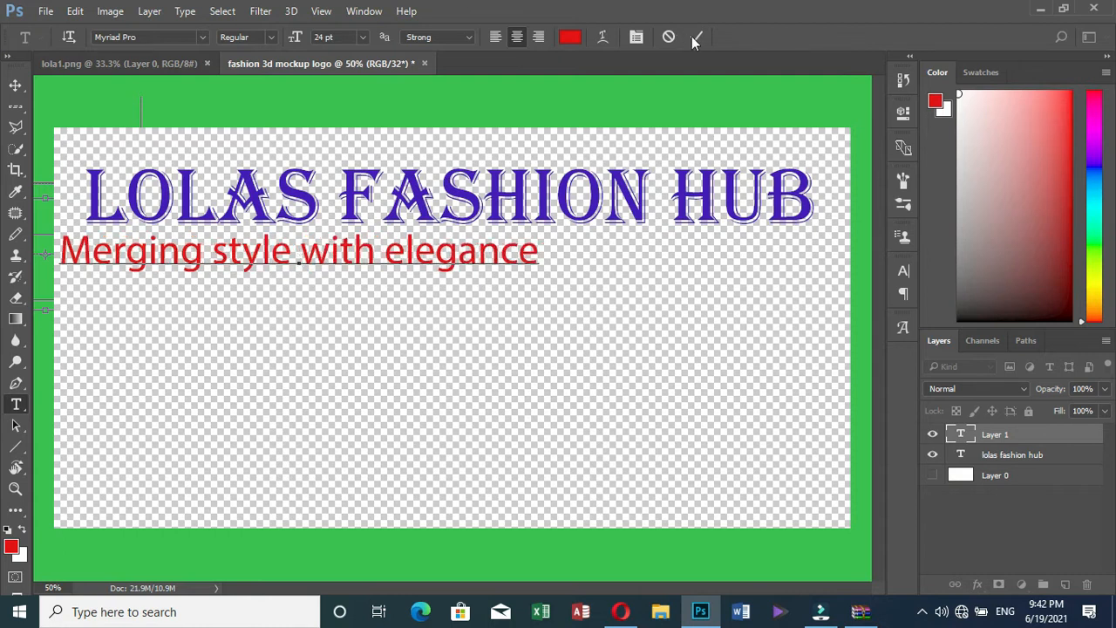
left_click(695, 38)
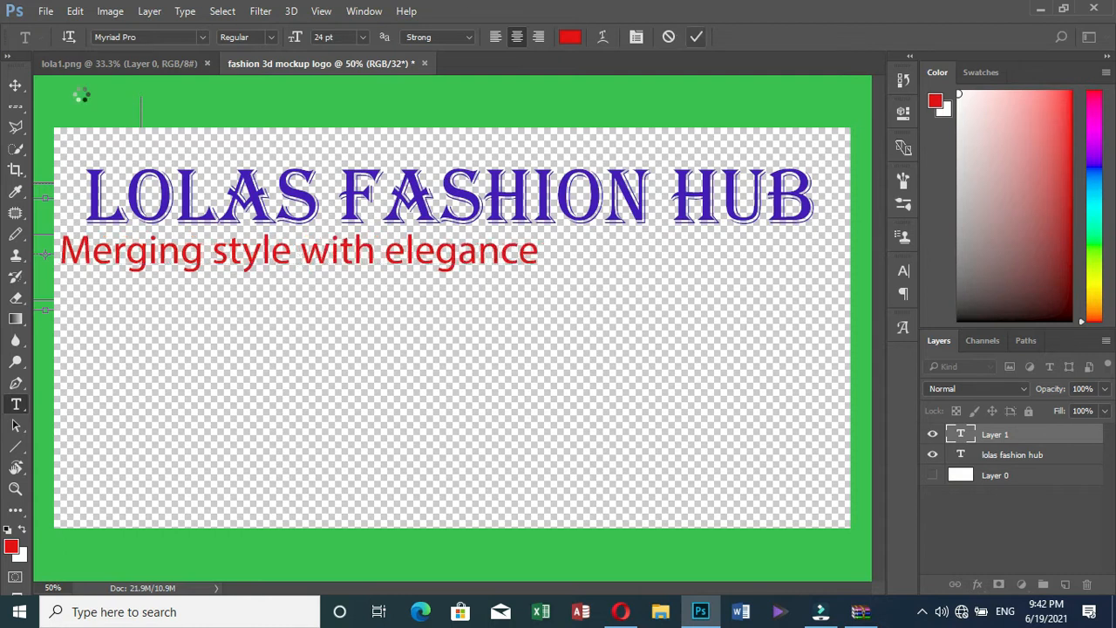
Shift the red tagline right under the title and narrow it from both sides
left_click(17, 86)
left_click_drag(321, 256, 451, 251)
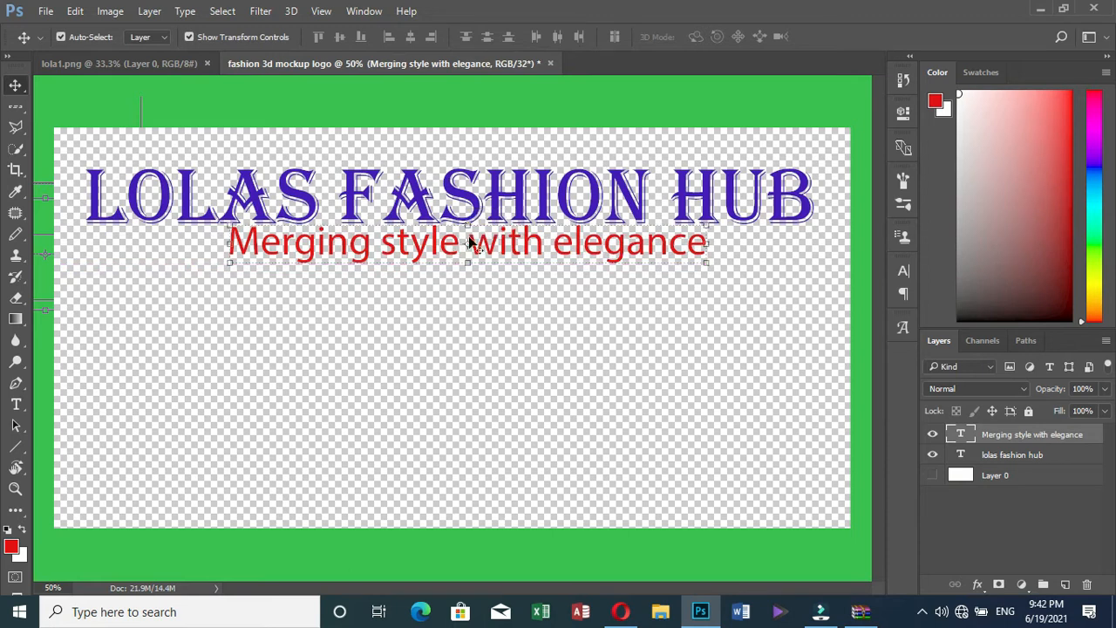
left_click_drag(467, 234, 467, 234)
left_click_drag(223, 248, 282, 246)
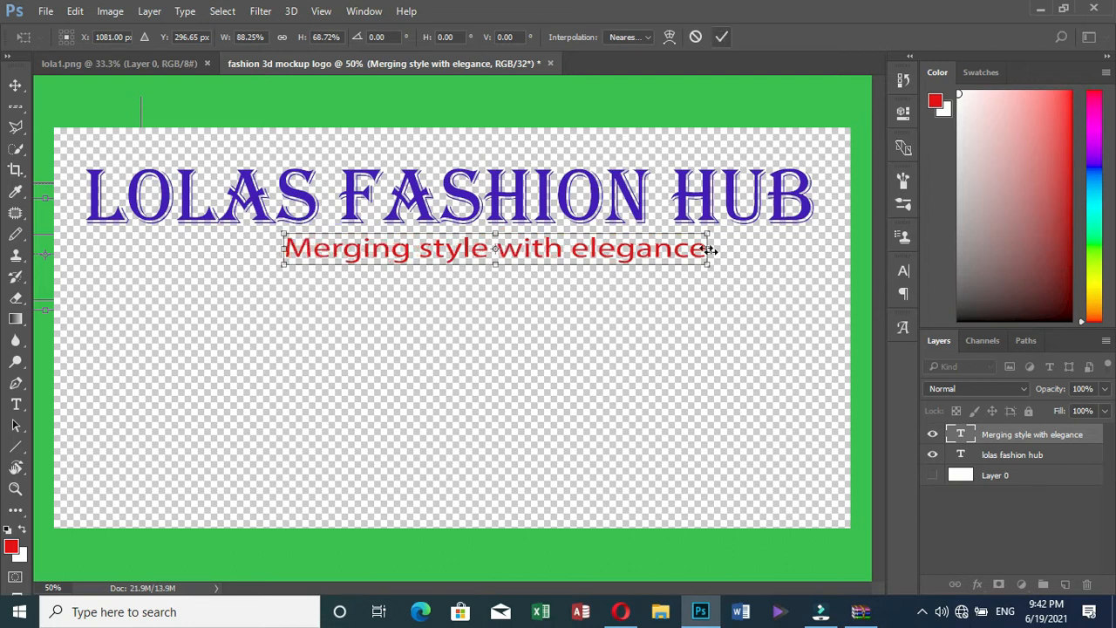
left_click_drag(707, 249, 664, 249)
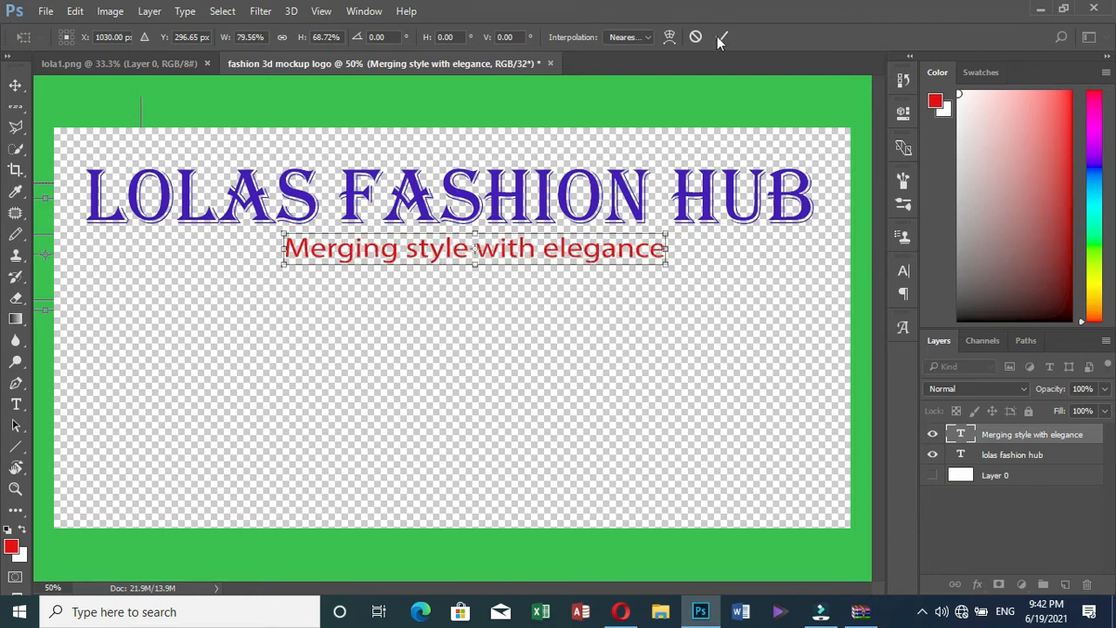
key("Return")
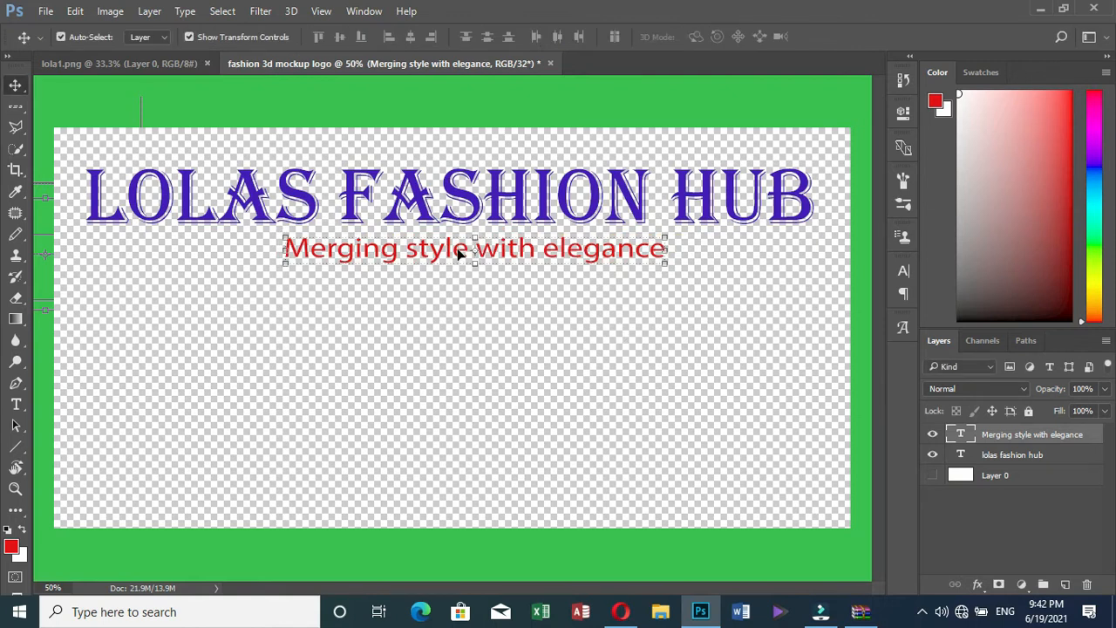
Nudge the tagline up and left with the arrow keys to centre it, then deselect
key("Up")
key("Up")
key("Up")
key("Up")
key("Up")
key("Up")
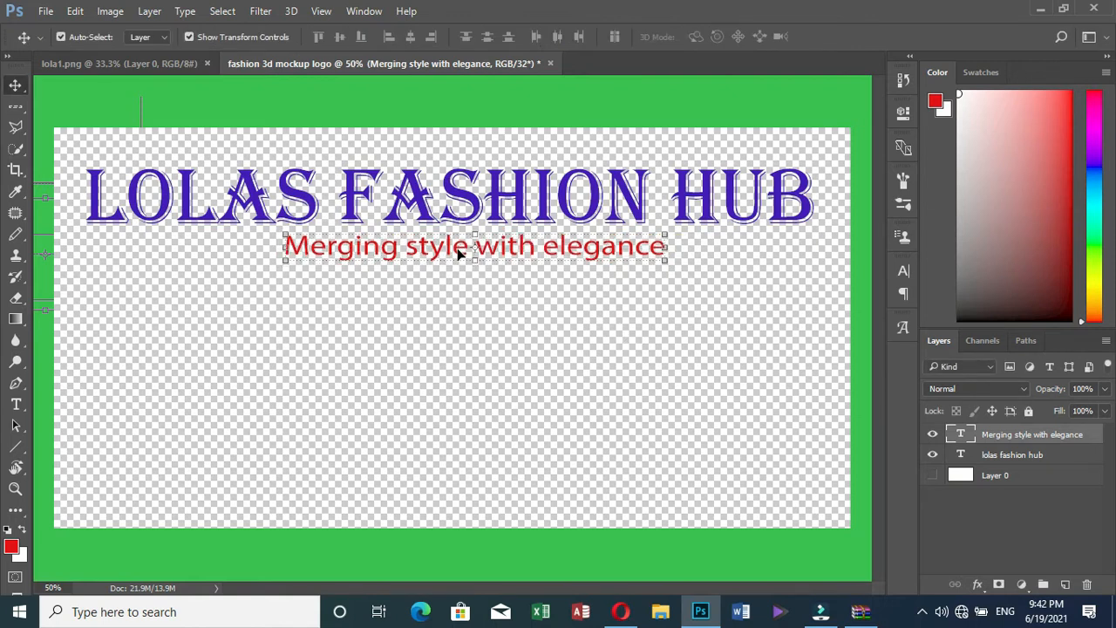
key("Up")
key("Up")
key("Up")
key("Up")
key("Up")
key("Up")
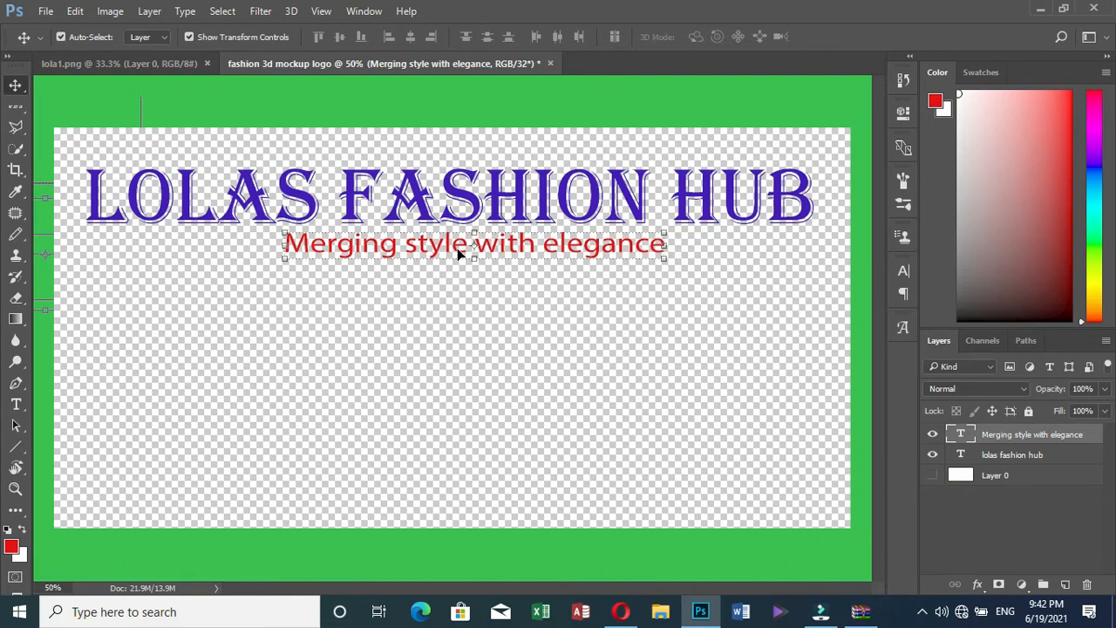
key("Left")
key("Left")
key("Left")
key("Left")
key("Left")
key("Left")
key("Left")
key("Left")
key("Left")
key("Left")
key("Up")
key("Up")
key("Up")
key("Up")
key("Up")
key("Up")
key("Left")
key("Left")
key("Left")
key("Left")
key("Left")
key("Left")
key("Left")
key("Left")
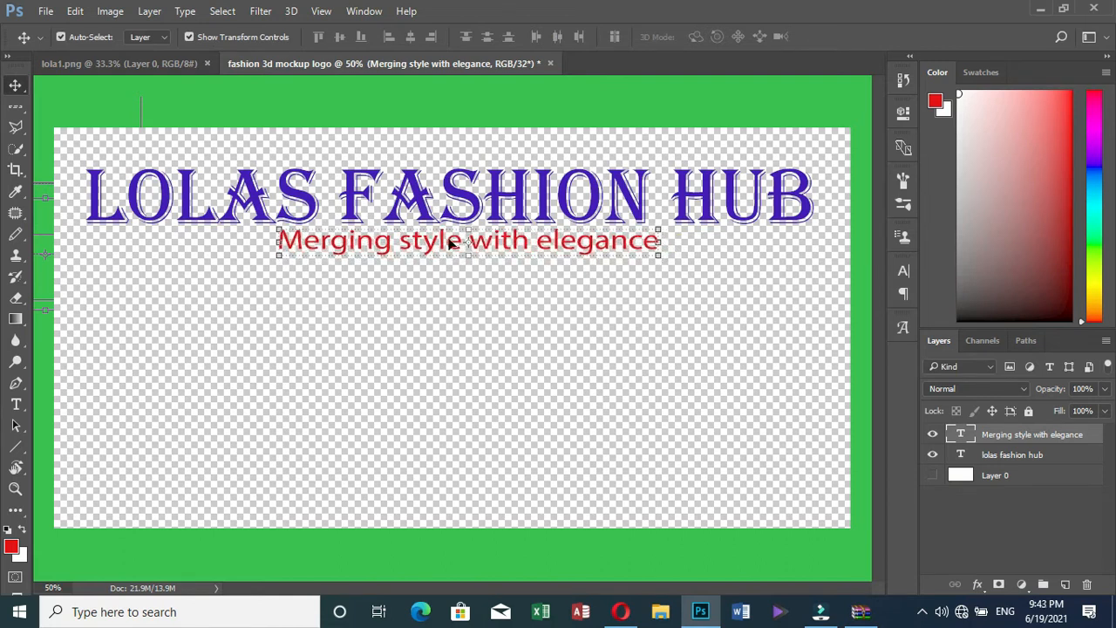
left_click(454, 368)
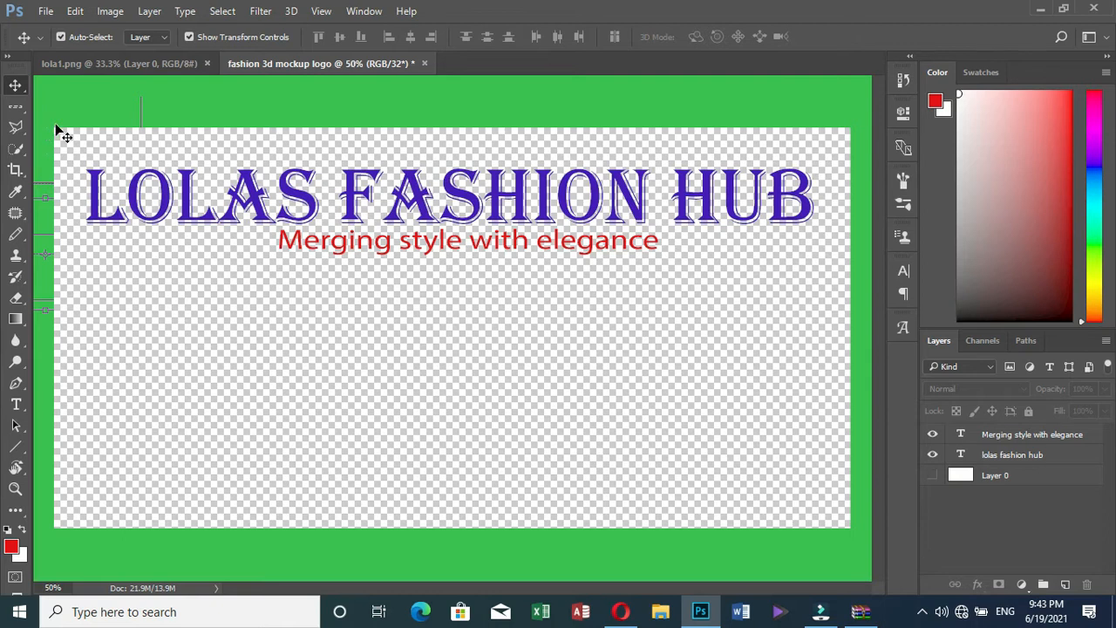
Change the Type tool's text colour to bright green (RGB 4, 236, 9)
left_click(16, 406)
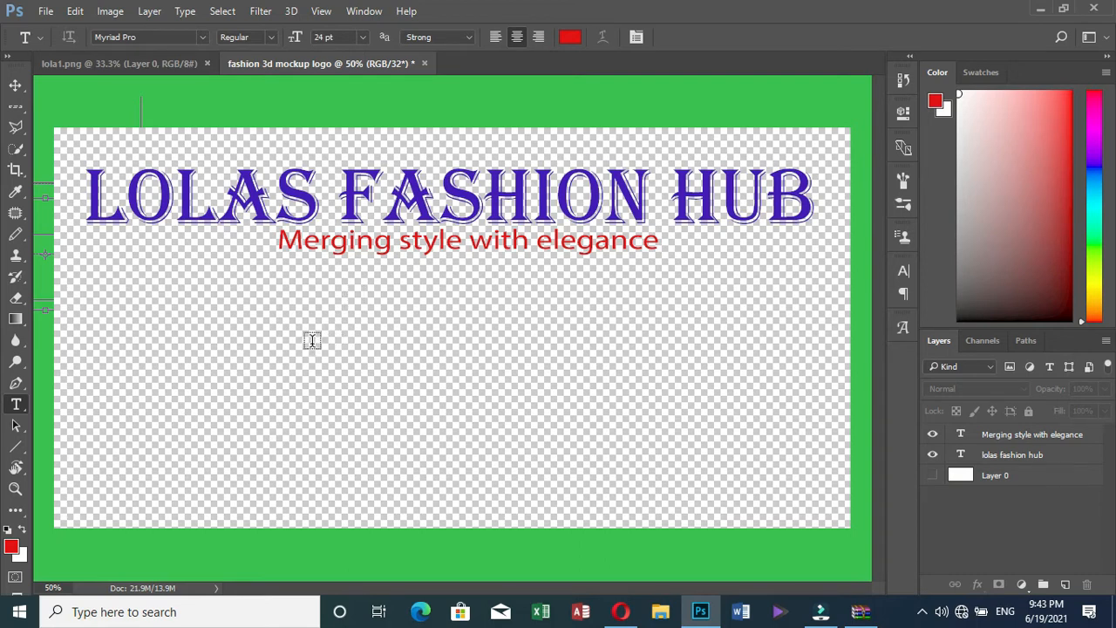
left_click(571, 37)
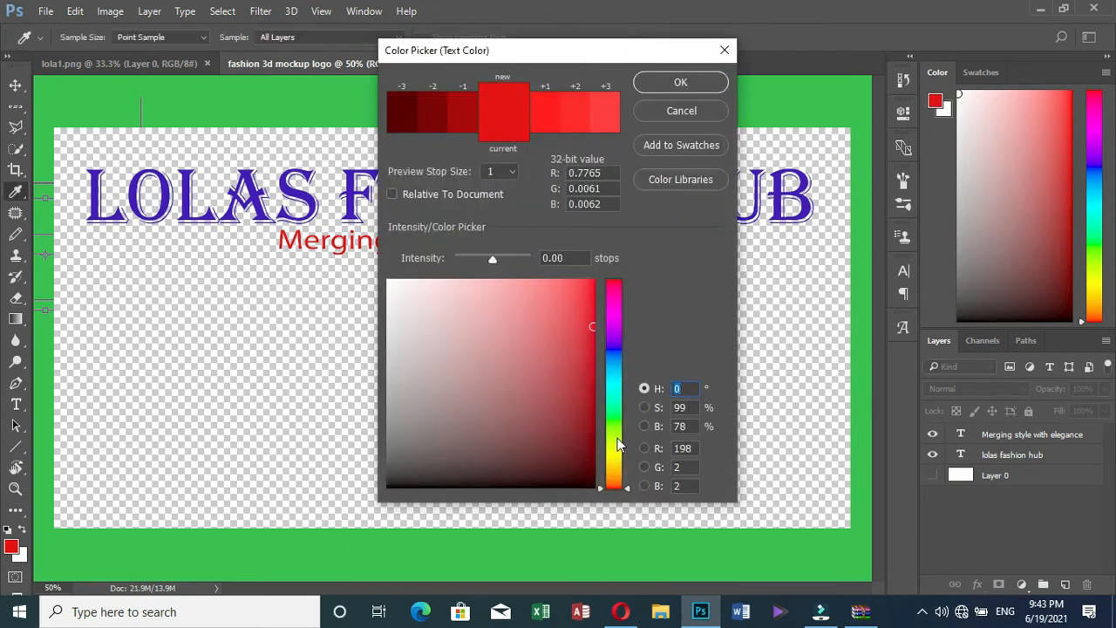
left_click(614, 418)
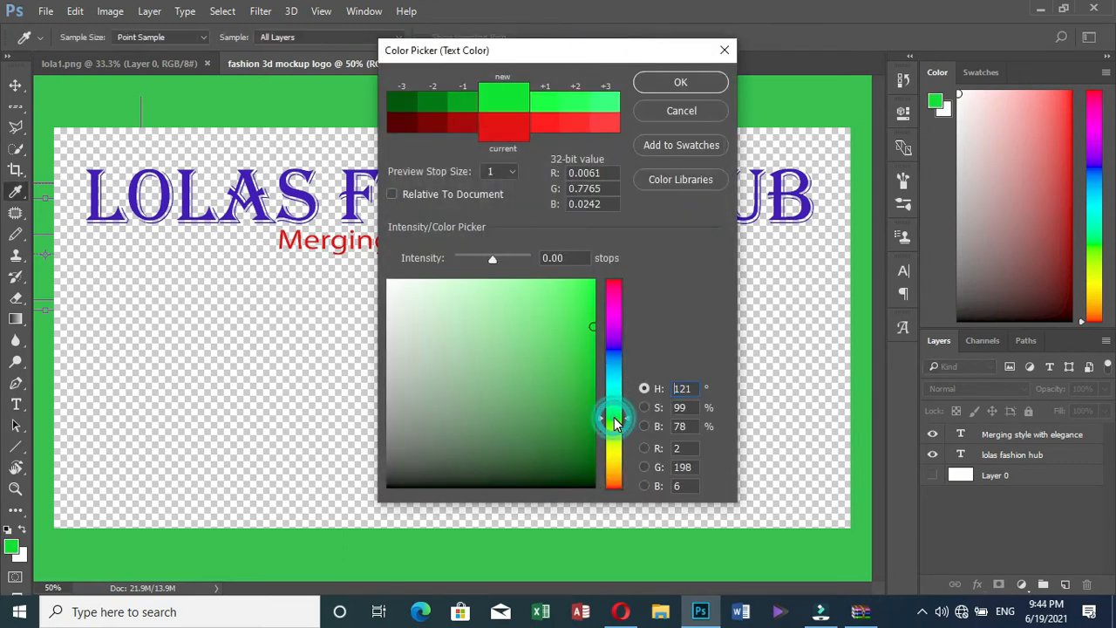
left_click(593, 332)
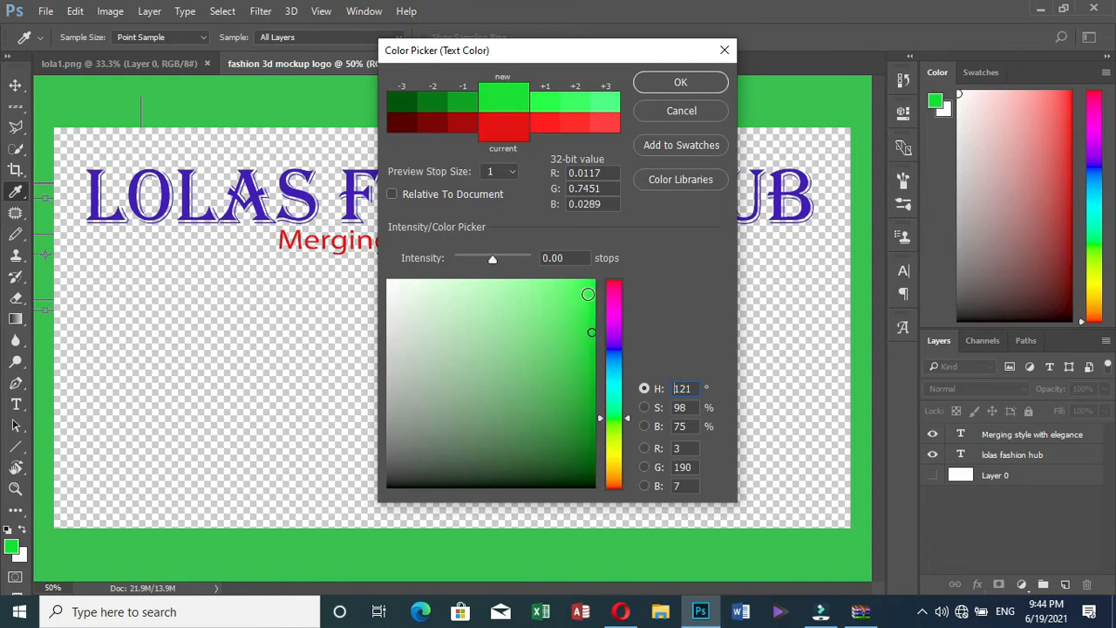
left_click(592, 294)
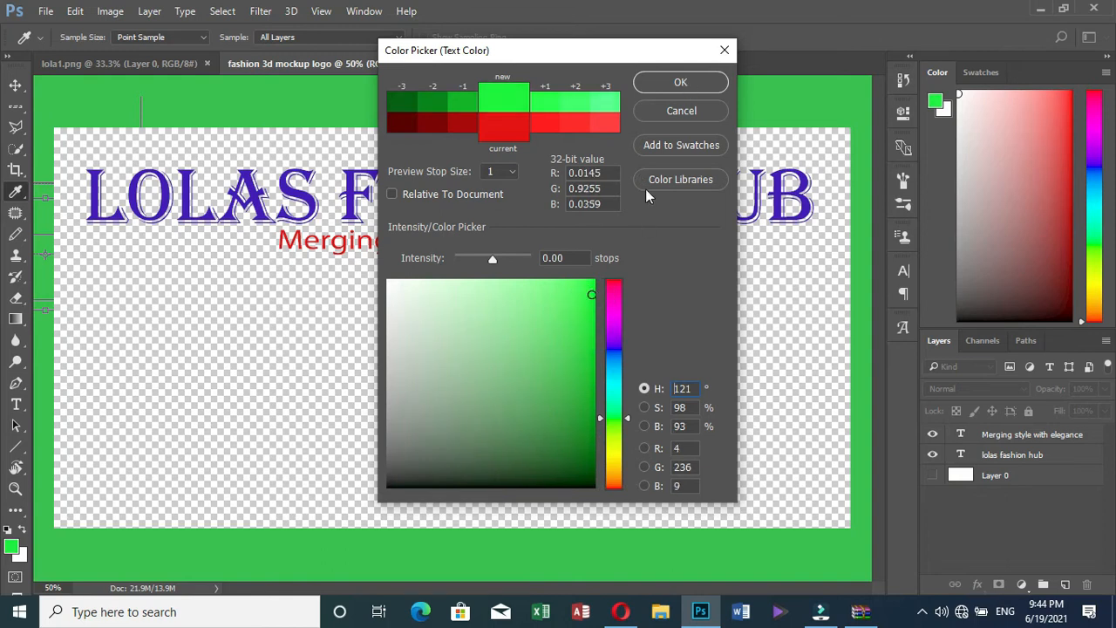
left_click(680, 82)
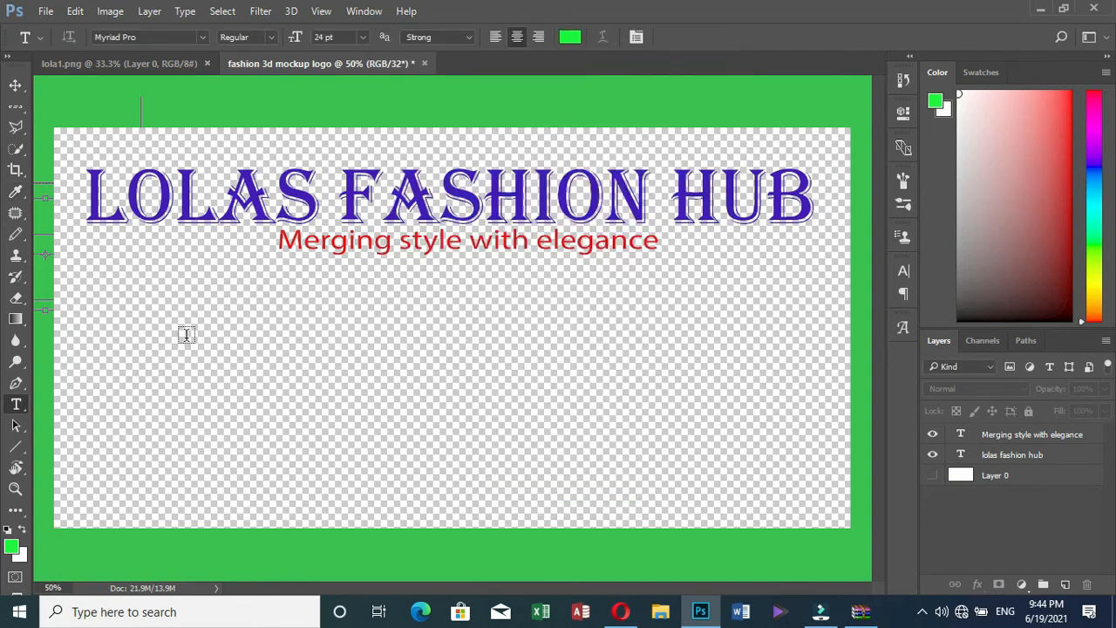
Type the green line 'Unisex Fashion Store' on the left of the canvas below the tagline
left_click(291, 352)
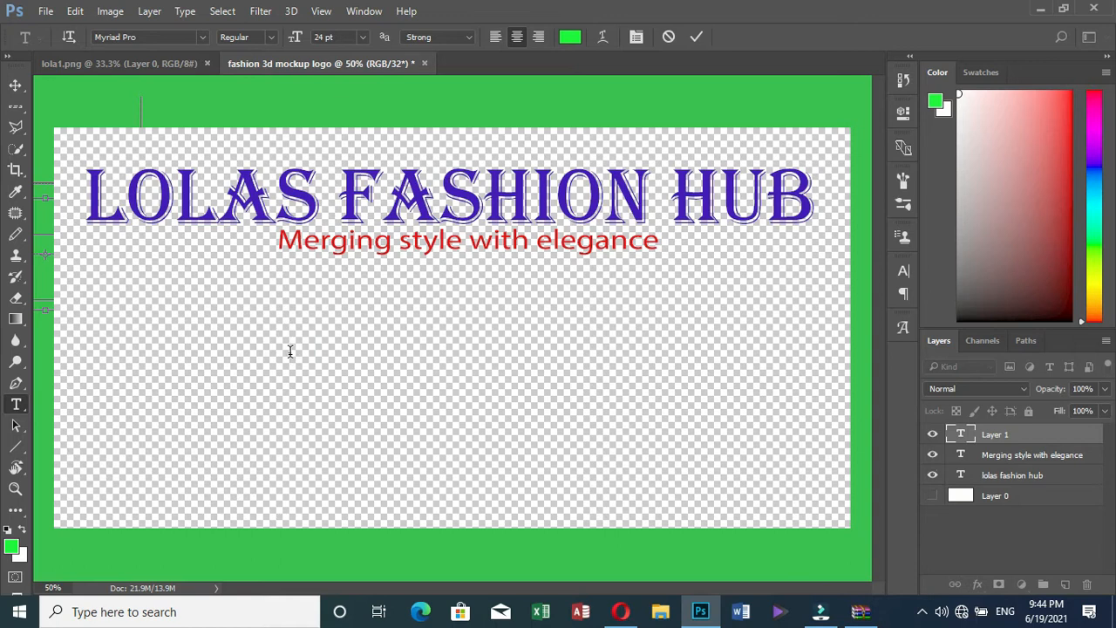
type("Un")
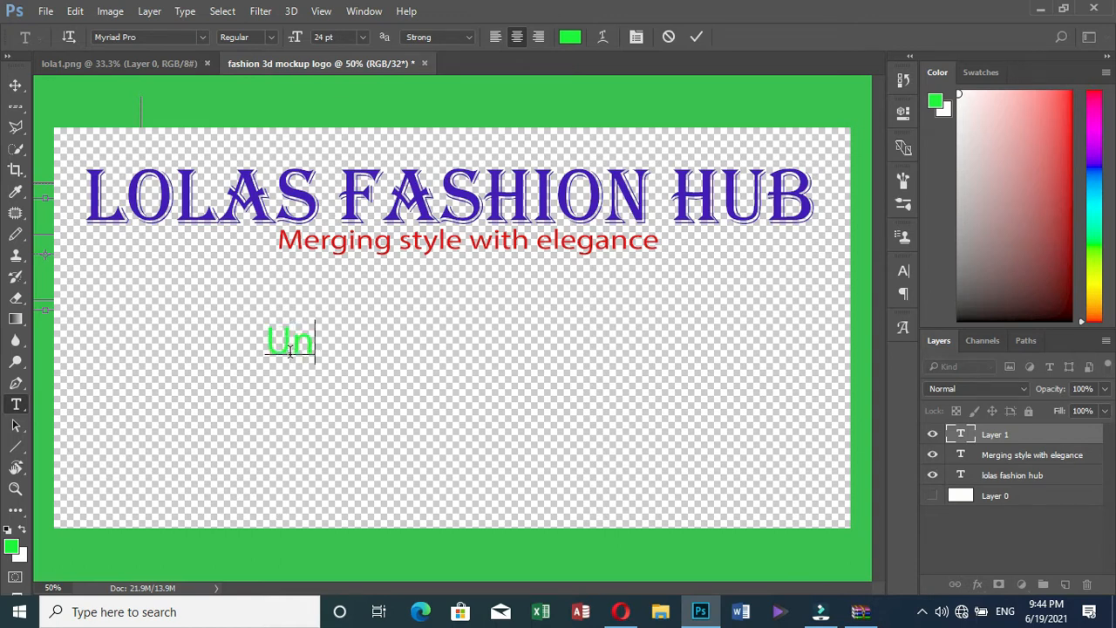
type("i se")
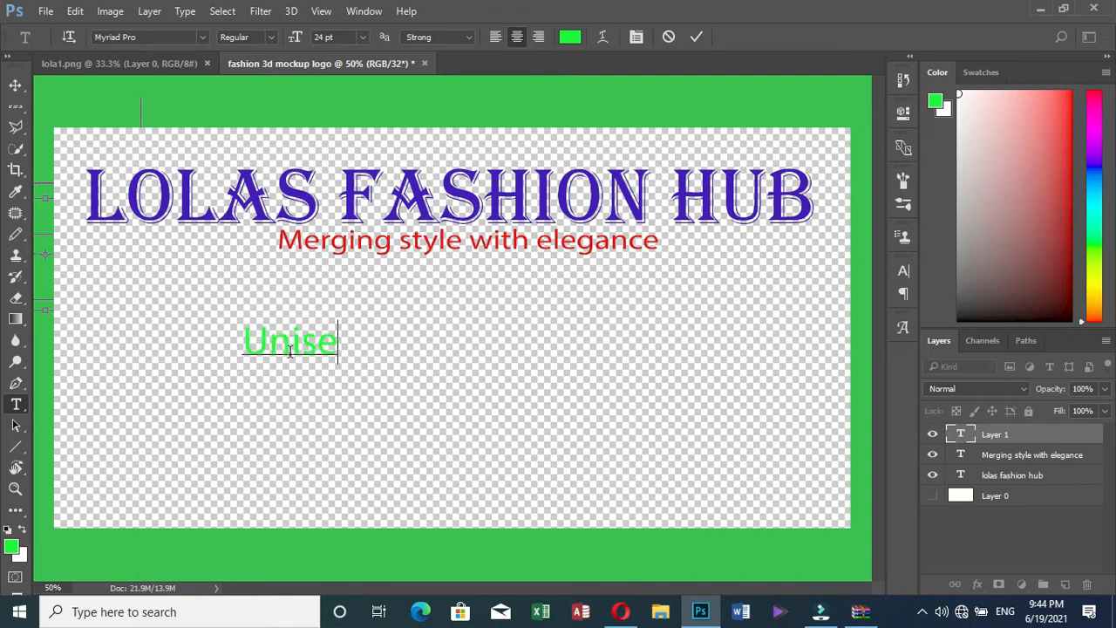
type("x")
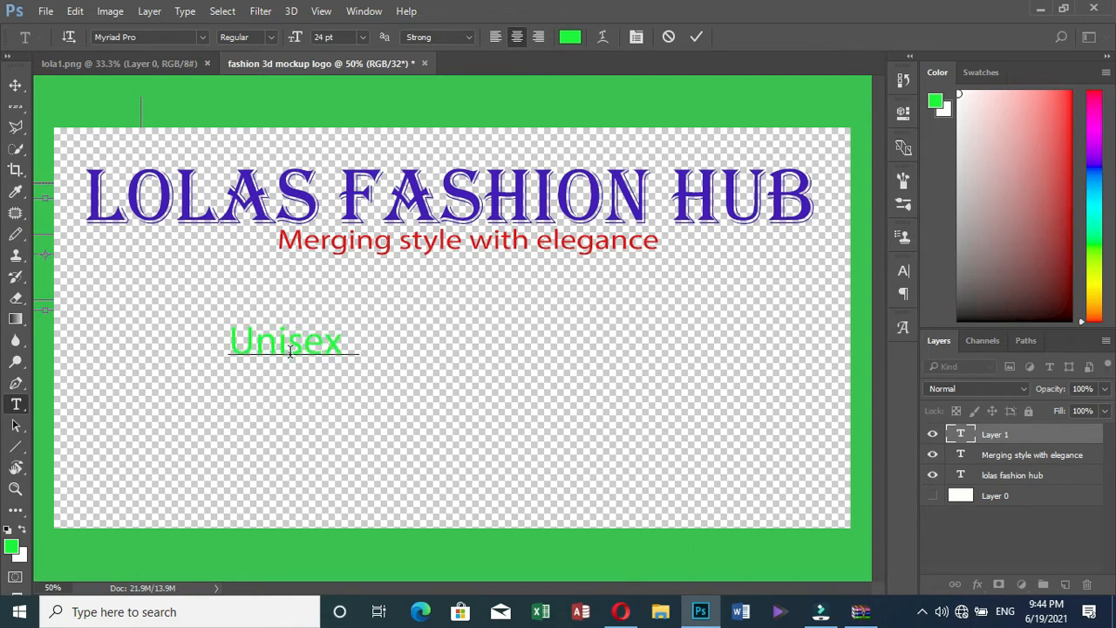
type("Fas")
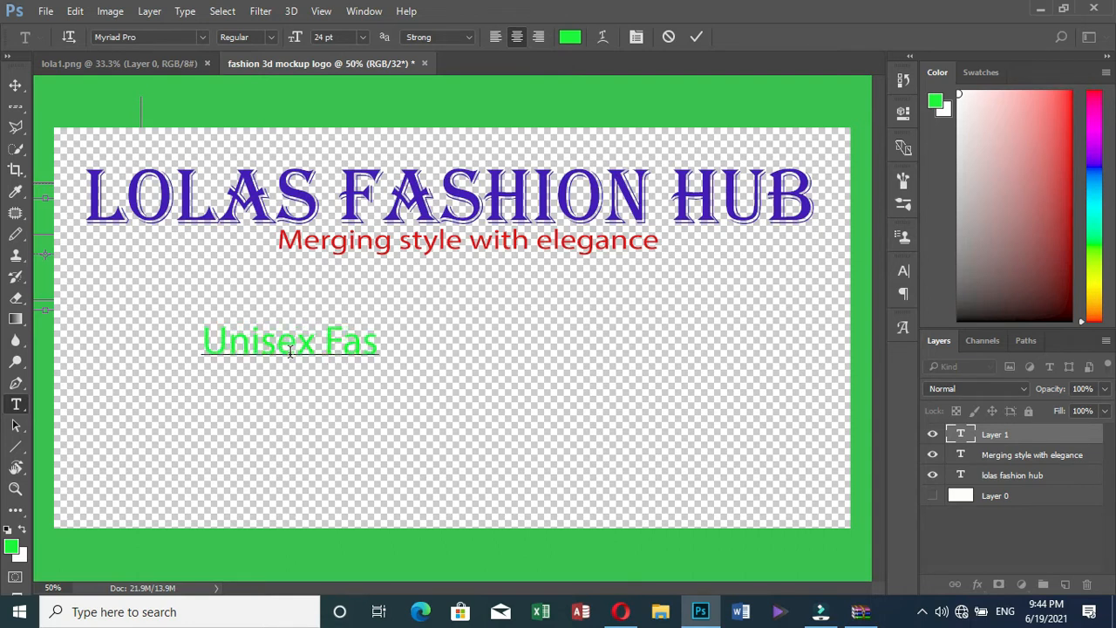
type("hion ")
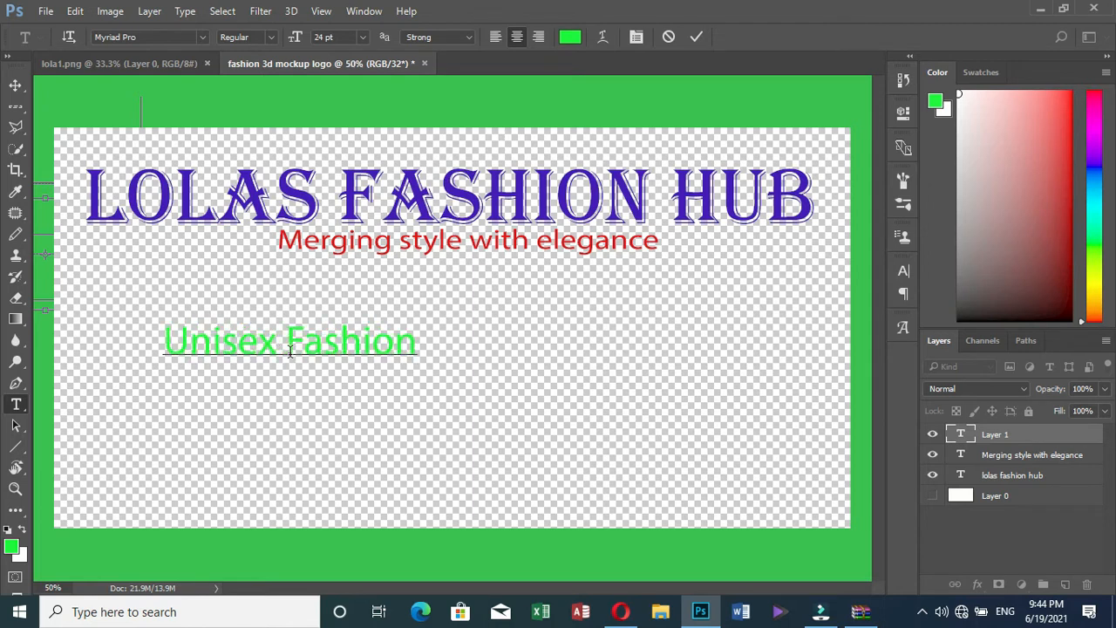
type("Sto")
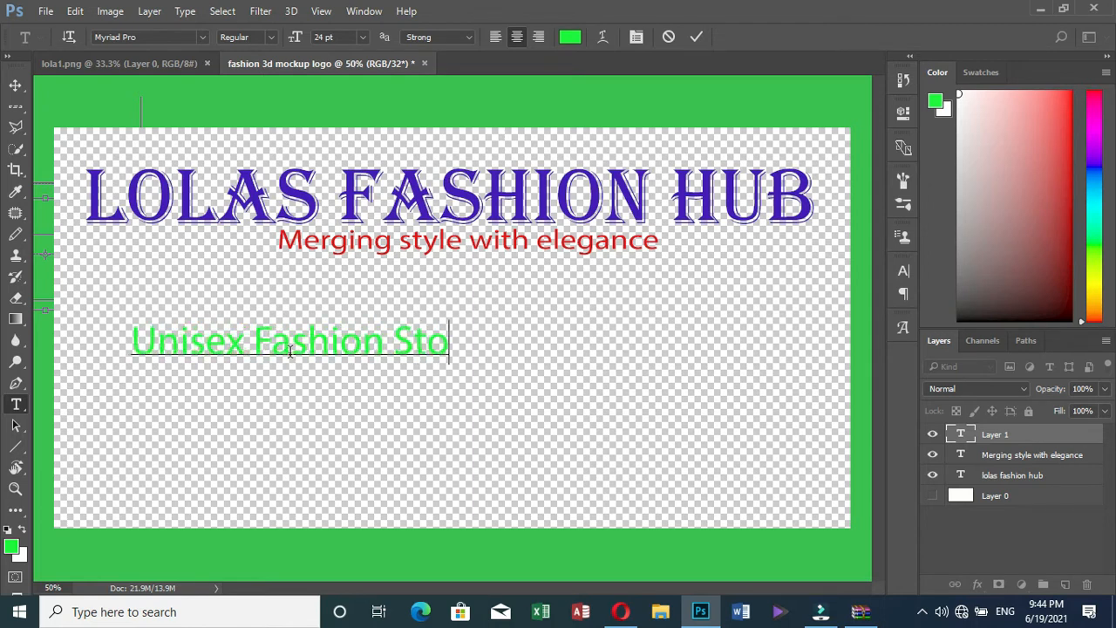
type("re")
Commit 'Unisex Fashion Store' and move it to the centre beneath the red tagline
left_click(696, 36)
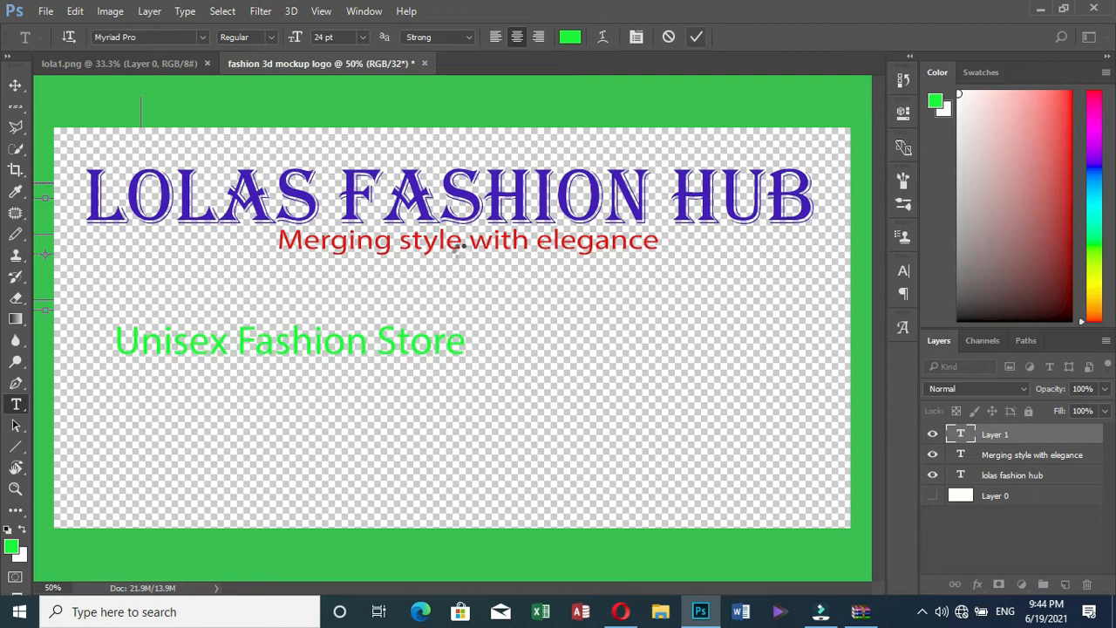
left_click(16, 87)
key("ctrl+t")
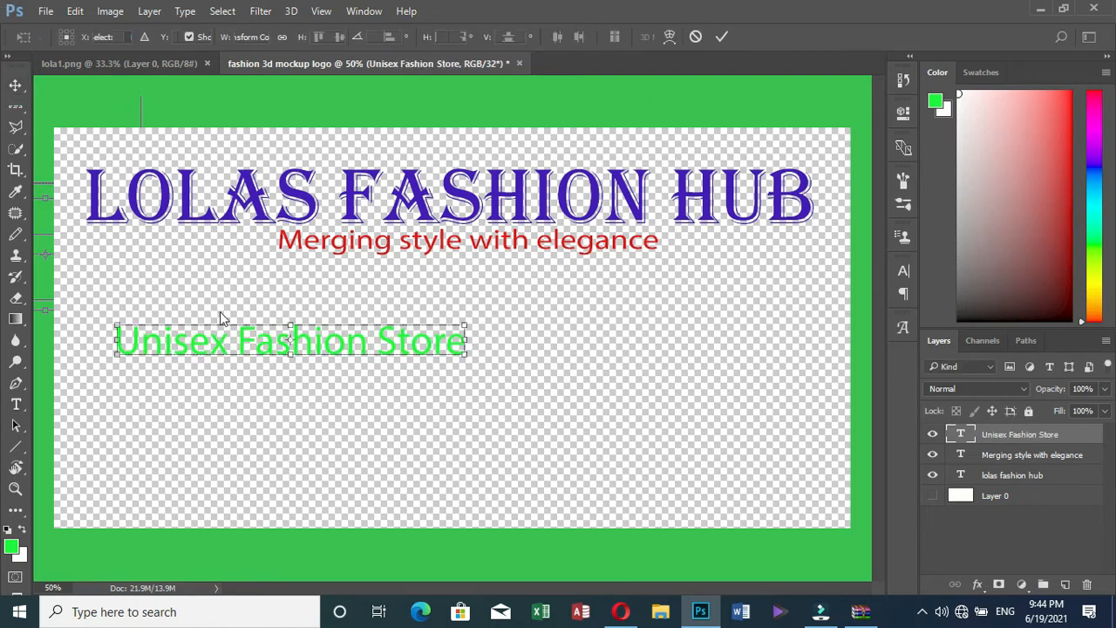
left_click_drag(219, 323, 378, 322)
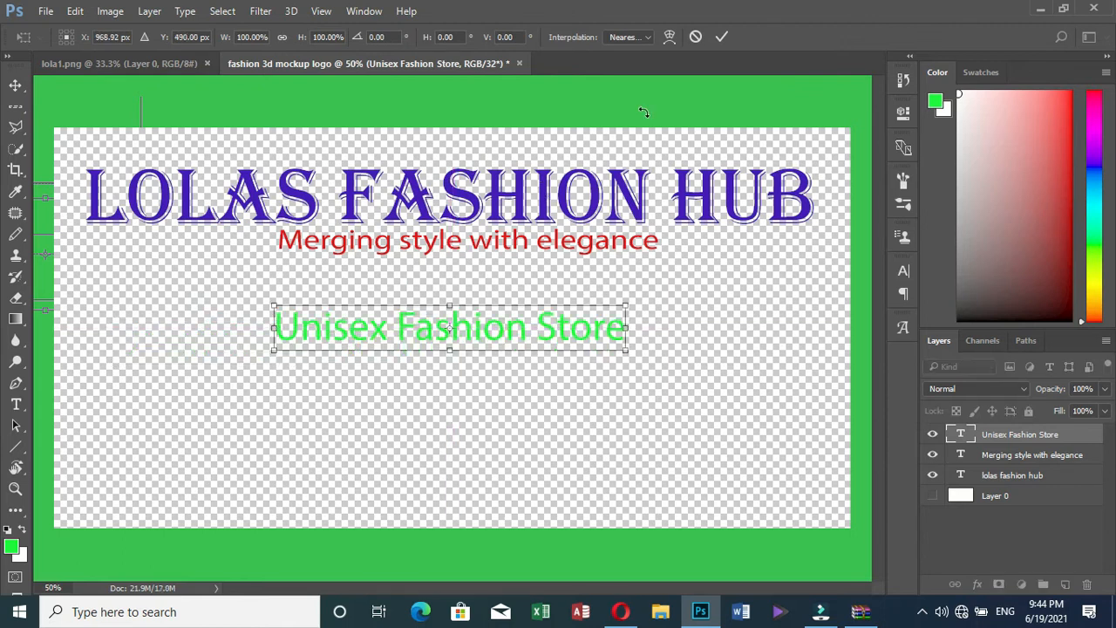
left_click(720, 38)
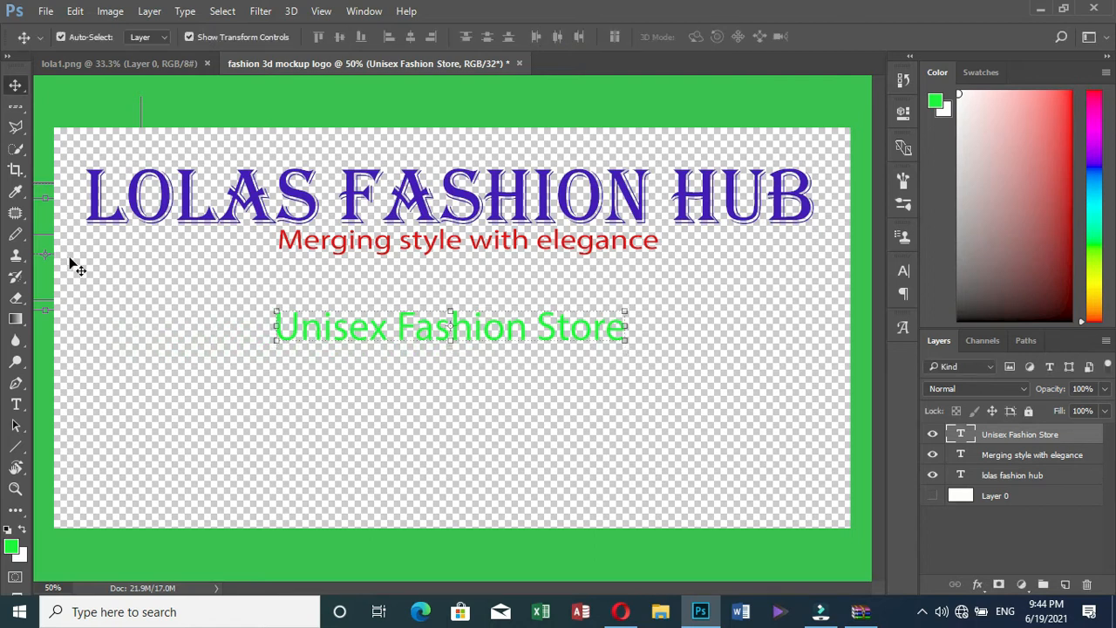
Recolour the 'Unisex Fashion Store' text to blue (RGB 4, 26, 236)
left_click(17, 406)
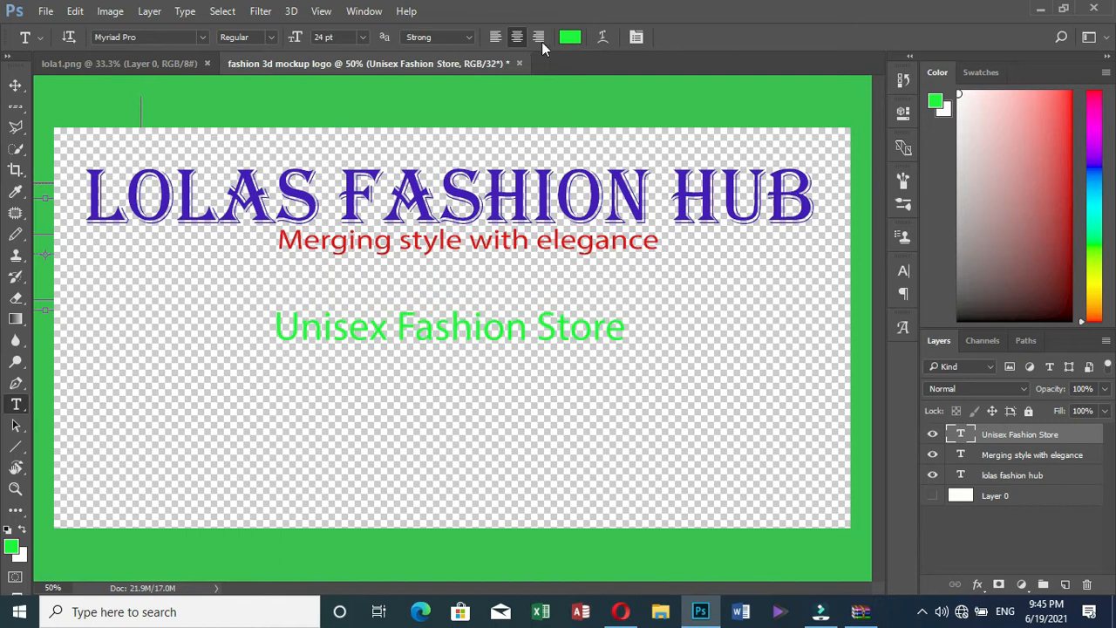
left_click(572, 38)
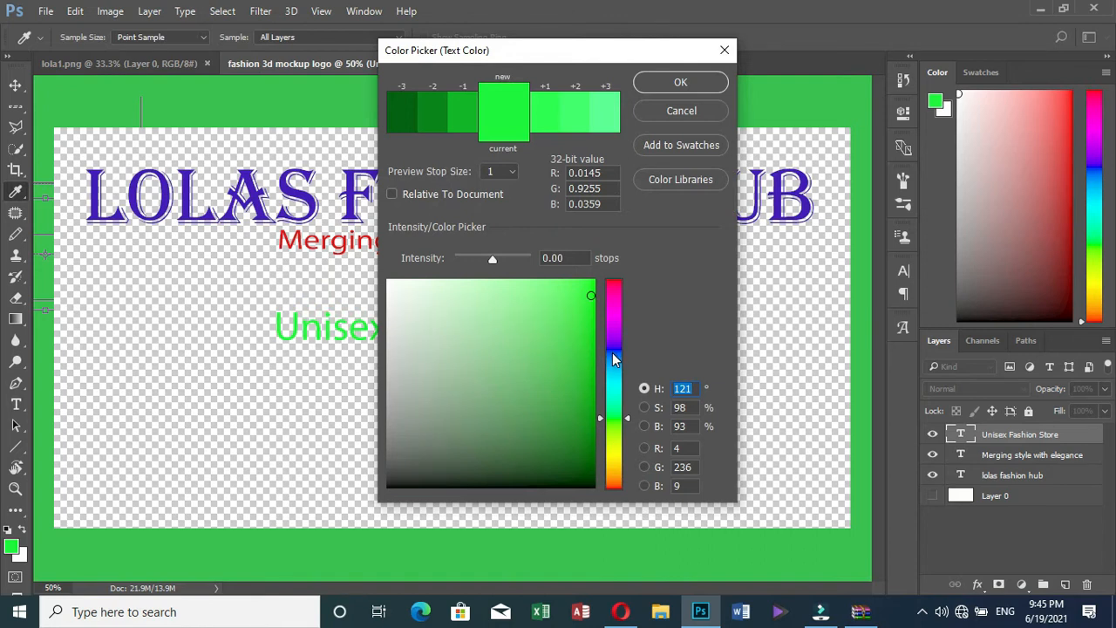
left_click(612, 353)
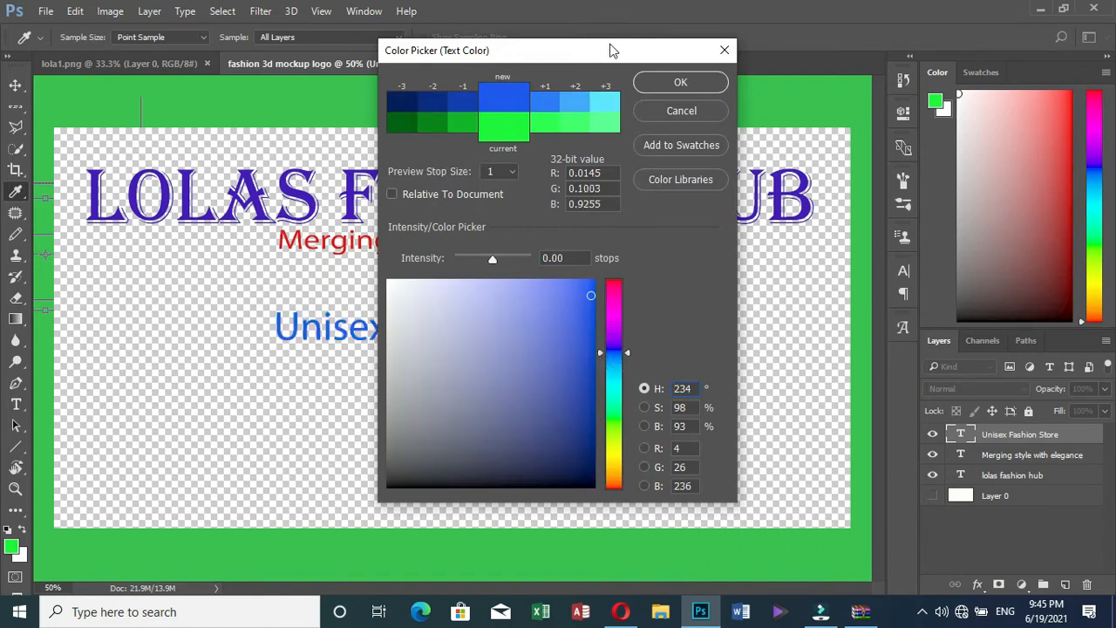
left_click_drag(583, 41, 871, 54)
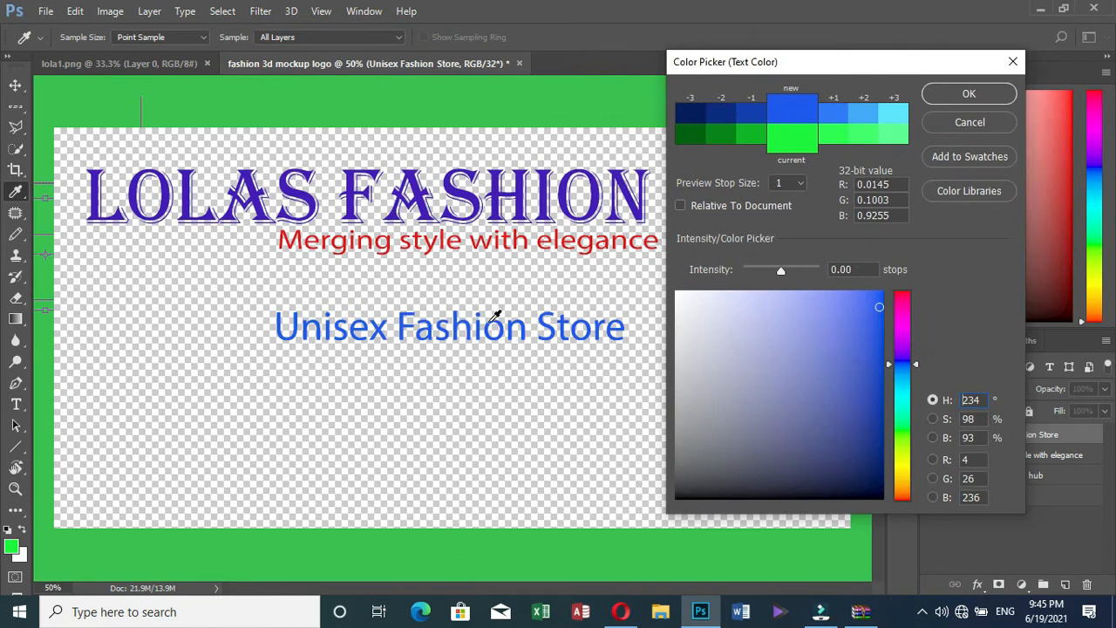
left_click(994, 93)
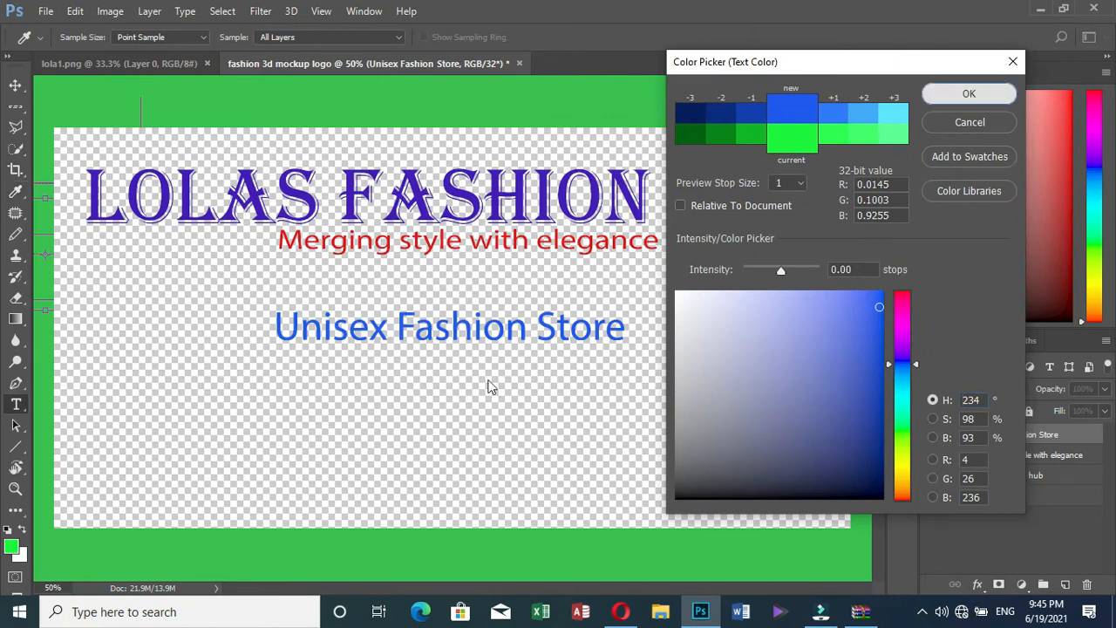
Draw a line with the Line Tool extending right from 'Store' and set its height to 10 px
left_click(24, 454)
left_click(26, 455)
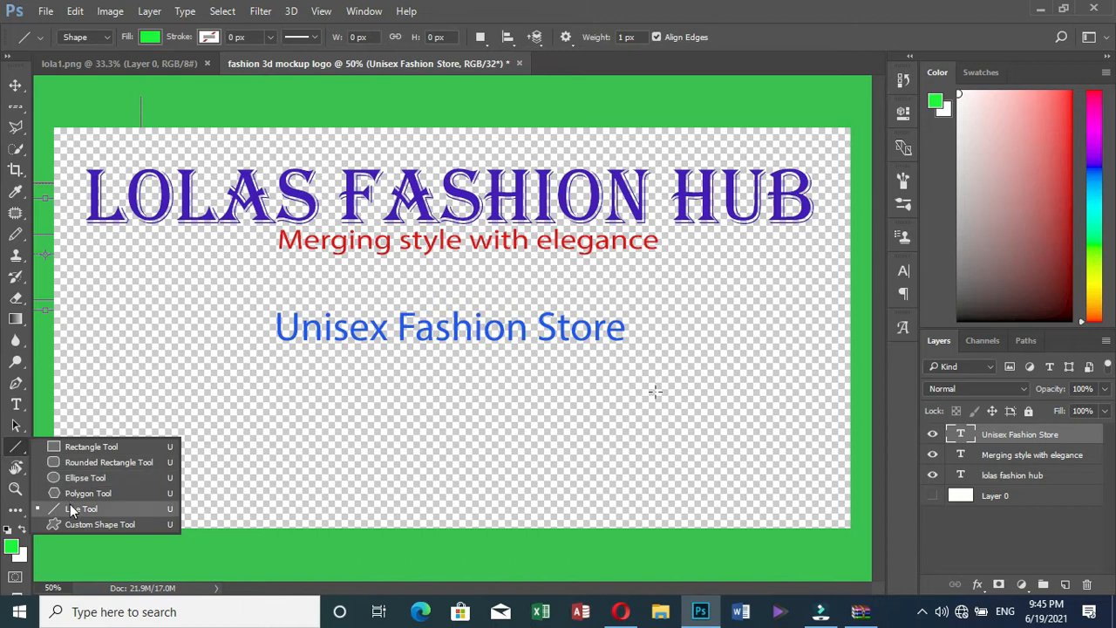
left_click(69, 509)
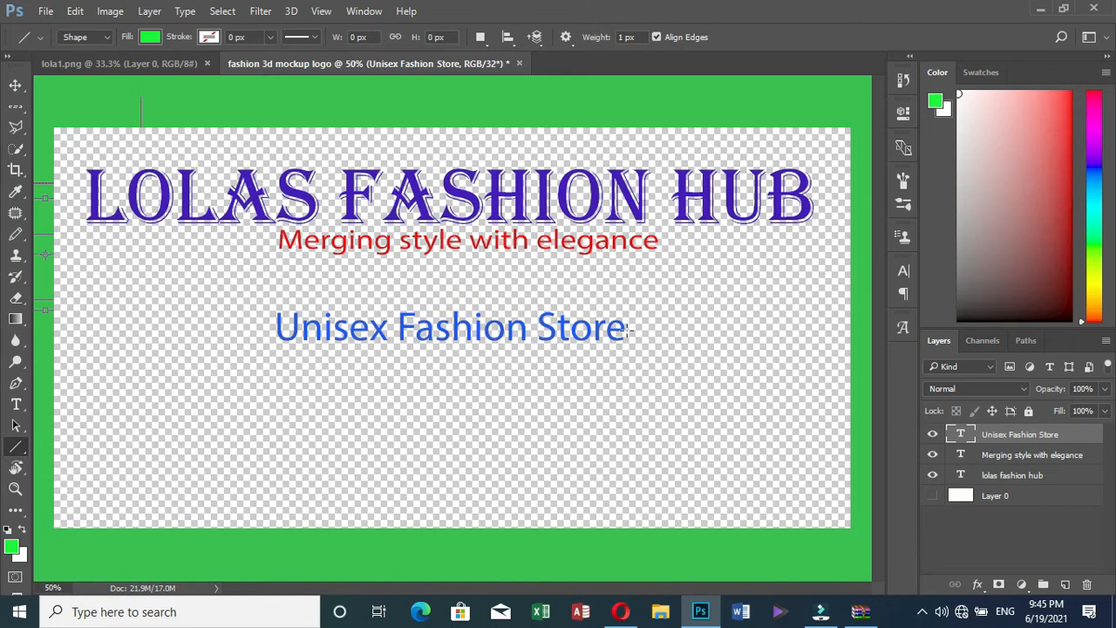
left_click_drag(630, 329, 754, 327)
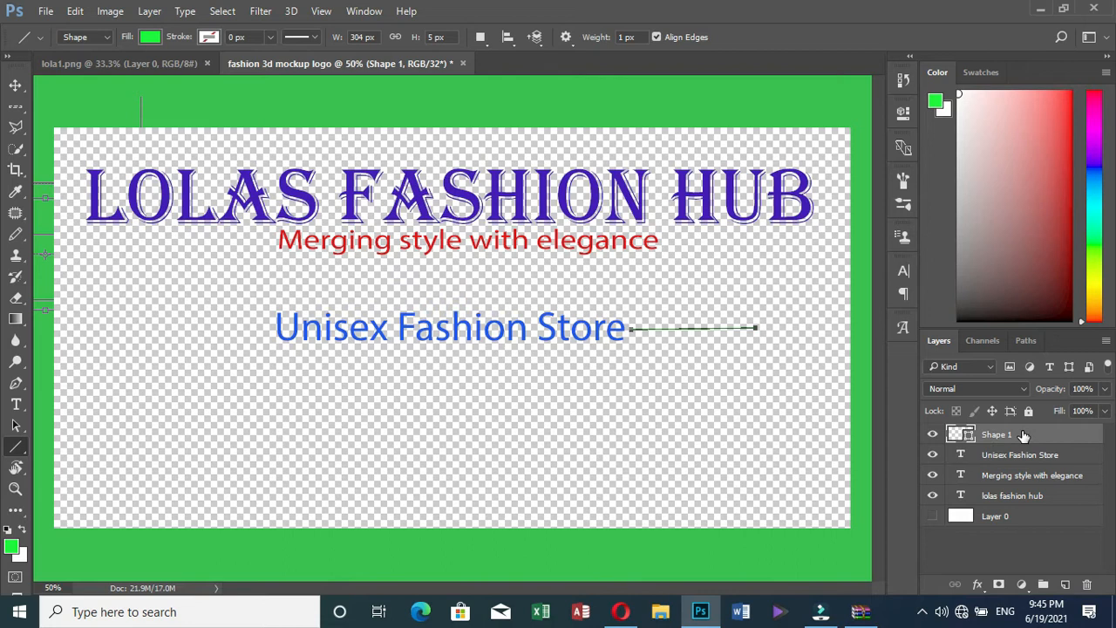
left_click(430, 37)
key("BackSpace")
type("10")
key("Return")
Duplicate the Shape 1 line layer as Shape 1 copy
right_click(1024, 433)
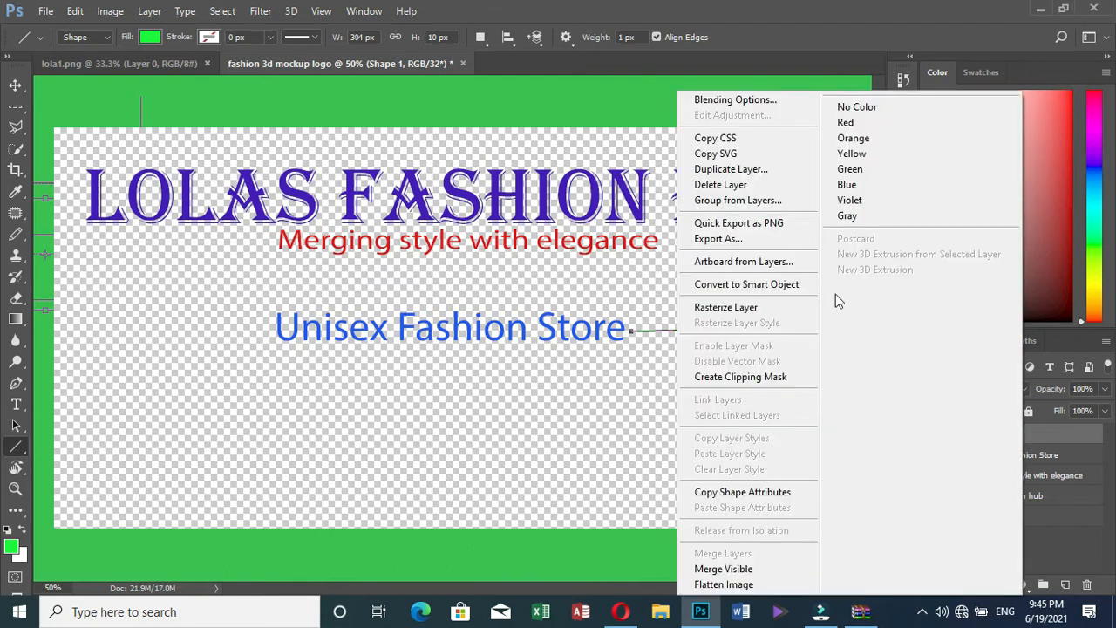
left_click(733, 167)
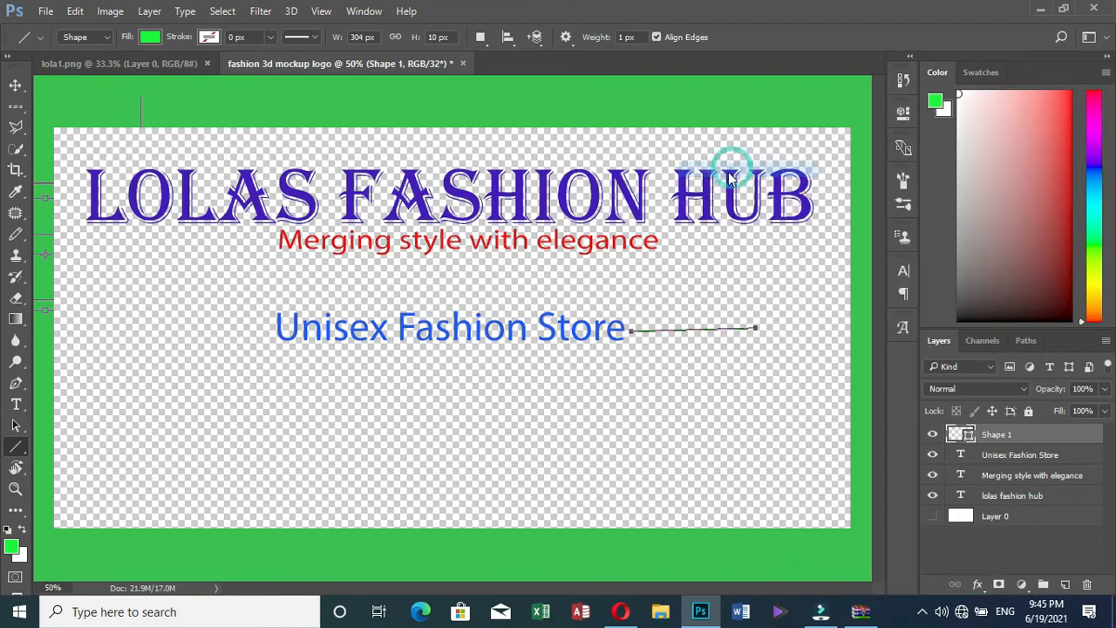
left_click(703, 180)
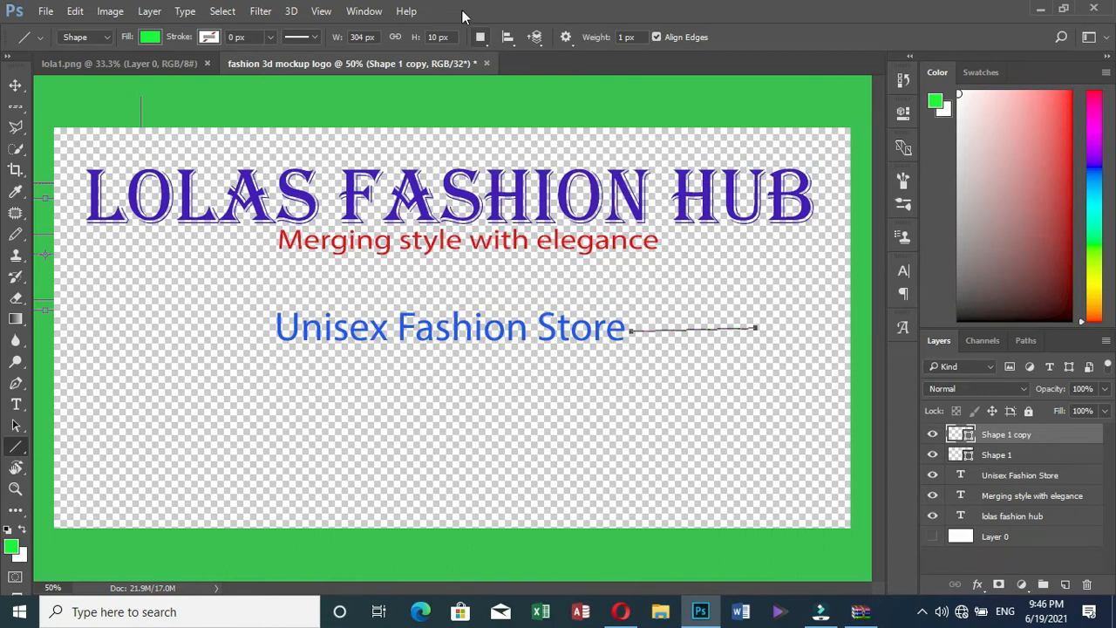
Change the Shape 1 copy line's fill from green to blue
left_click(15, 85)
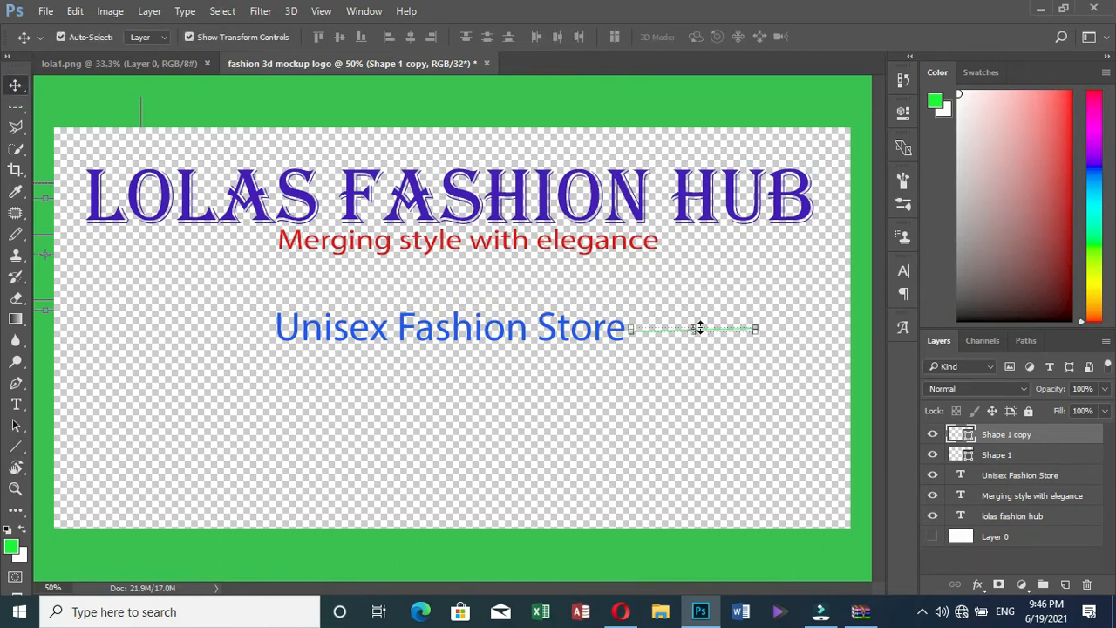
left_click(790, 352)
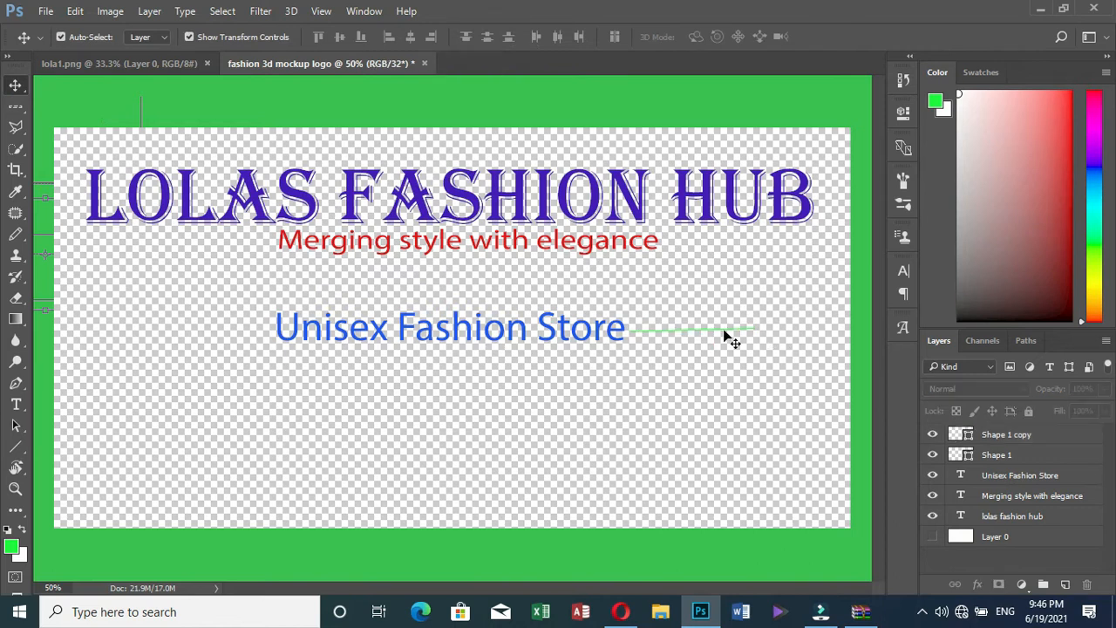
left_click(724, 331)
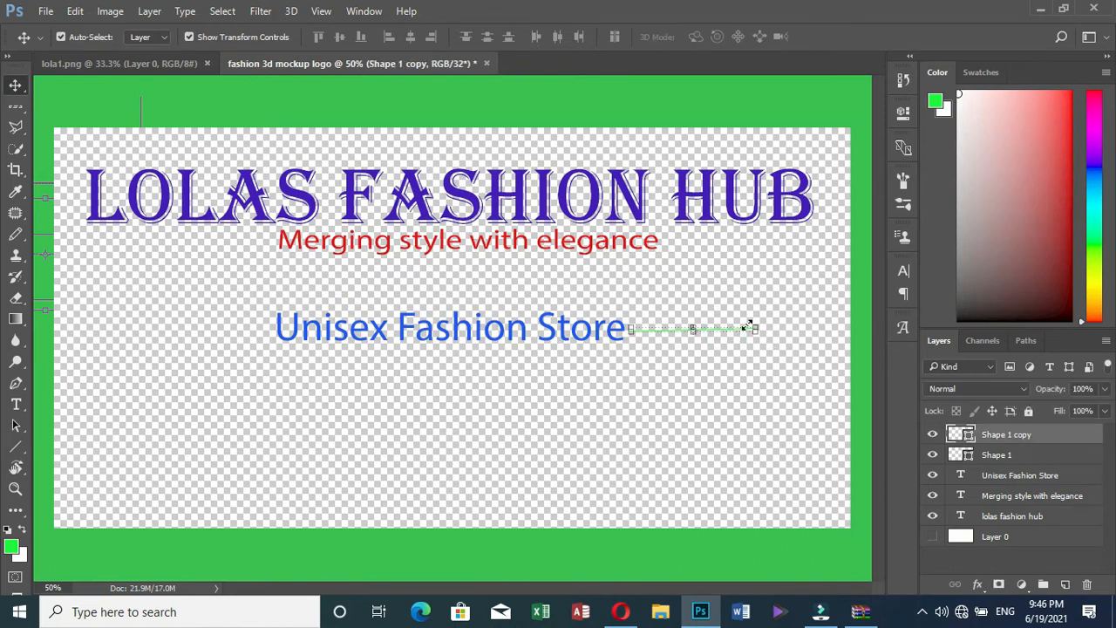
left_click(17, 447)
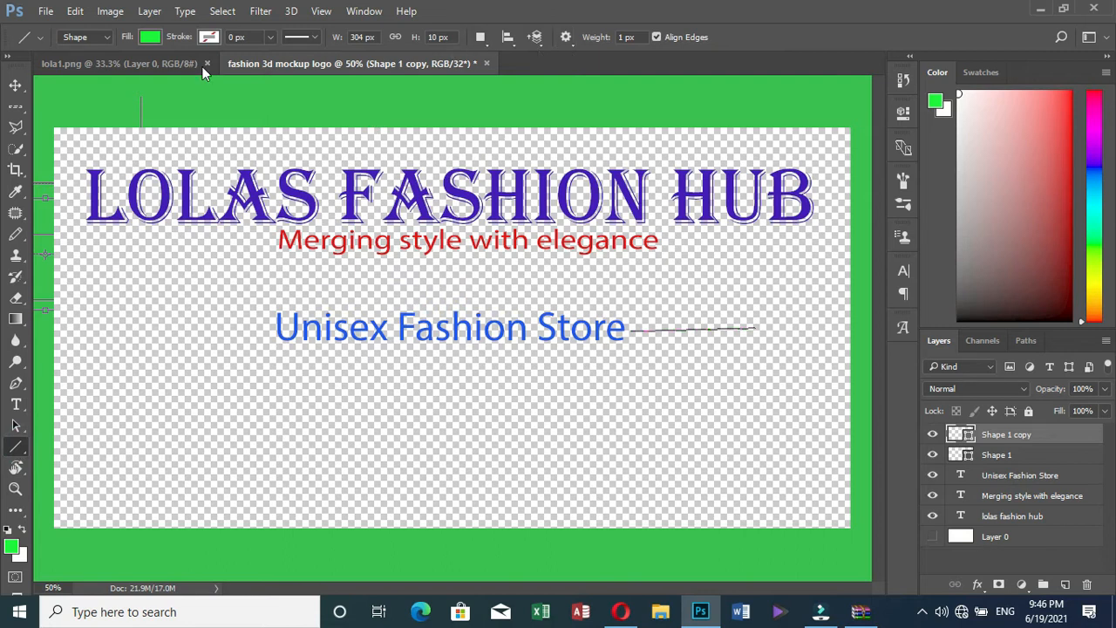
left_click(150, 38)
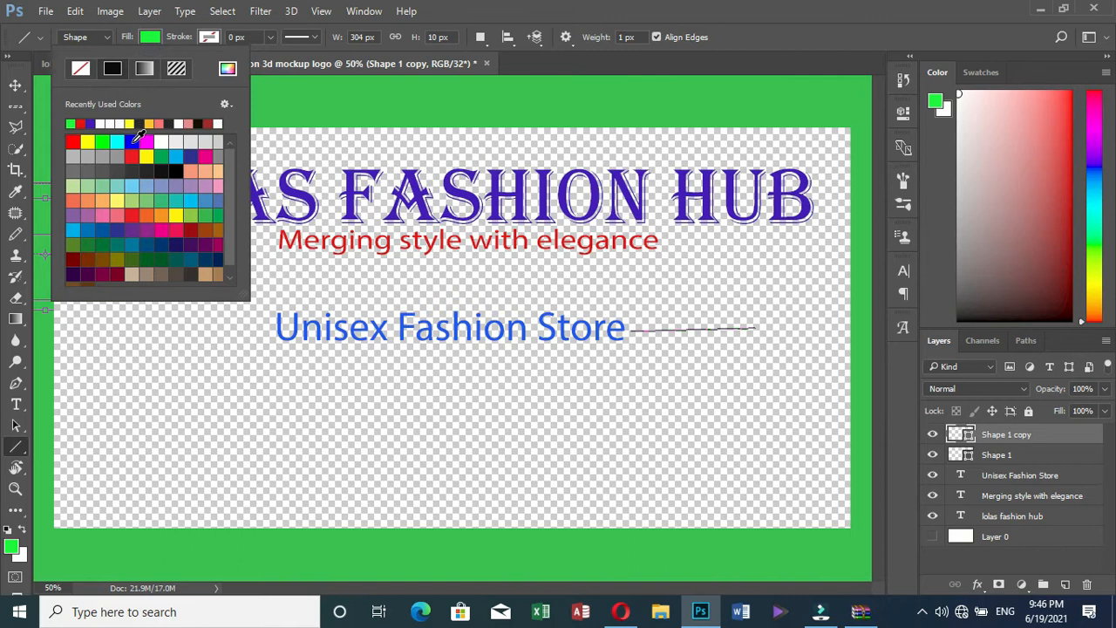
left_click(131, 142)
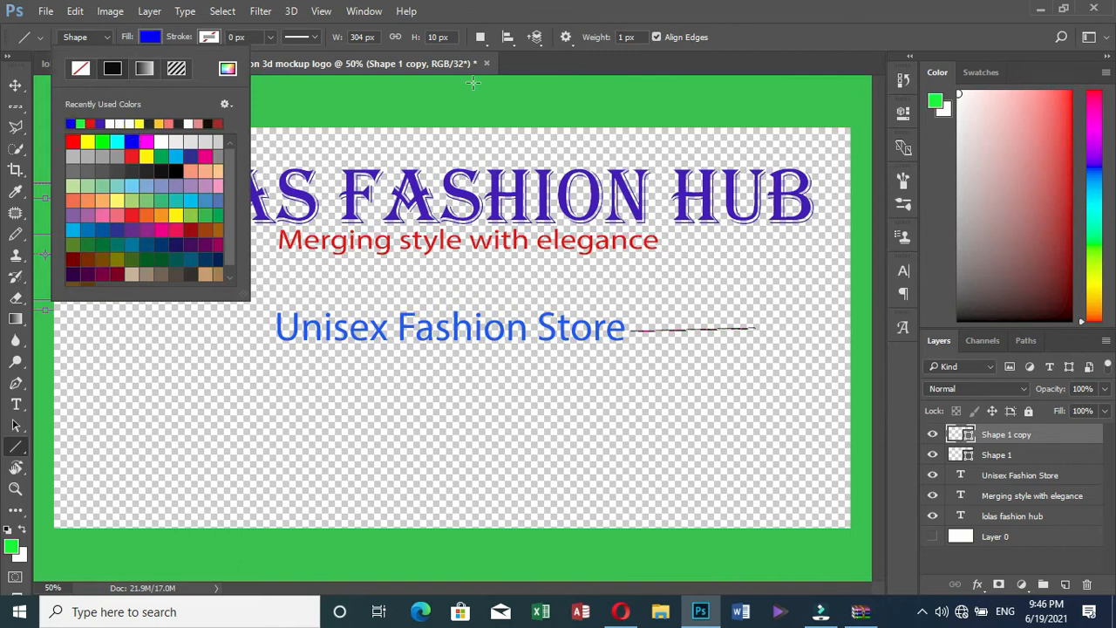
left_click(16, 85)
left_click(16, 84)
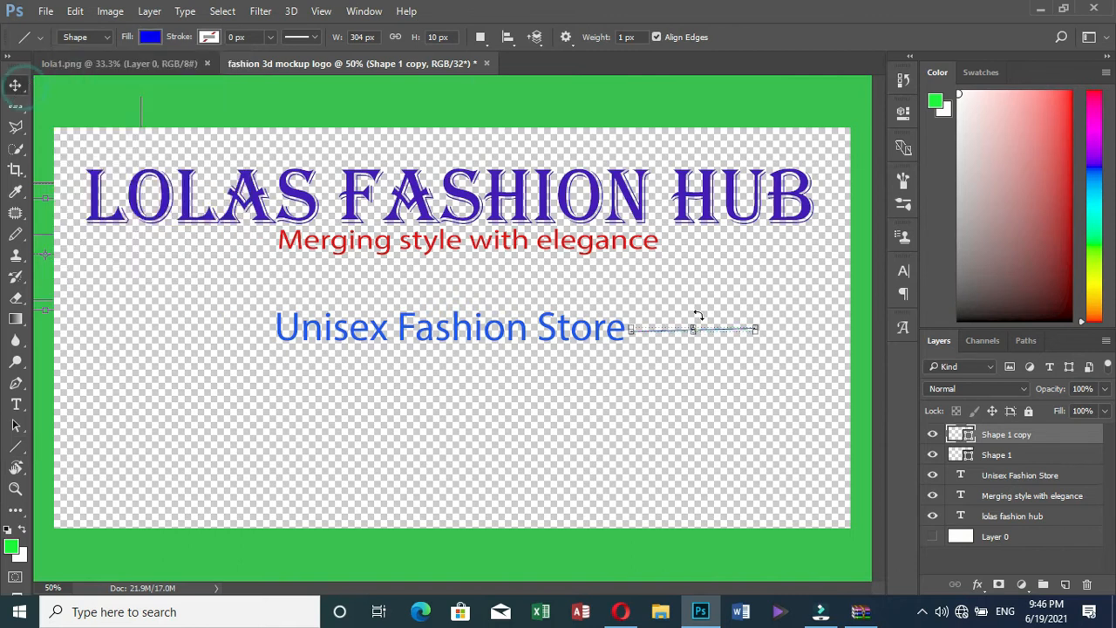
Drag the blue line copy to the left of the text
left_click(688, 335)
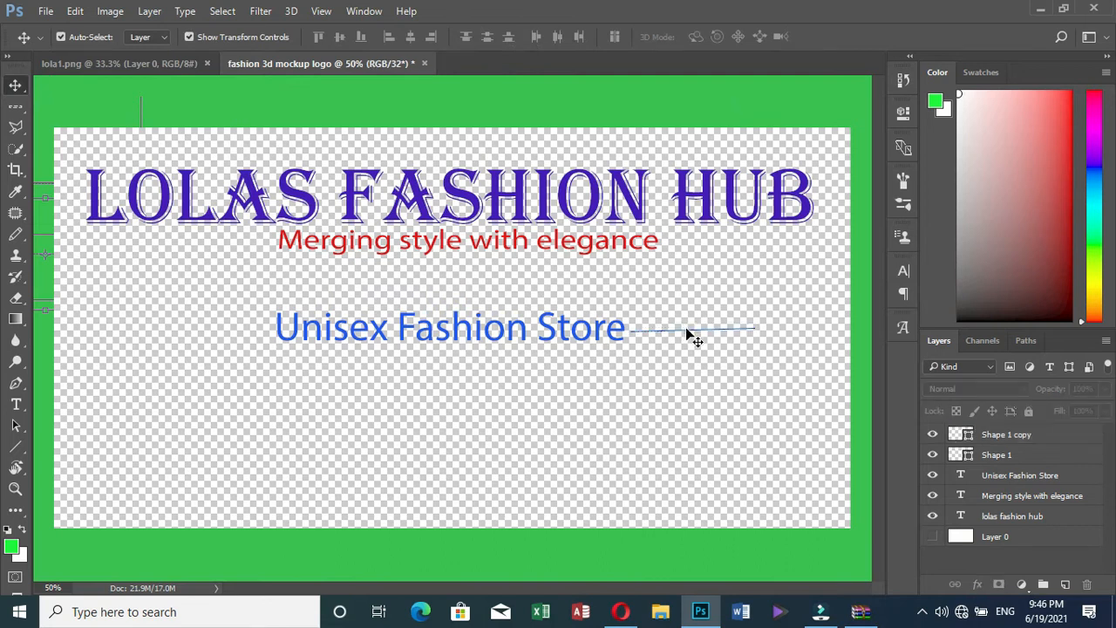
left_click_drag(686, 332, 194, 334)
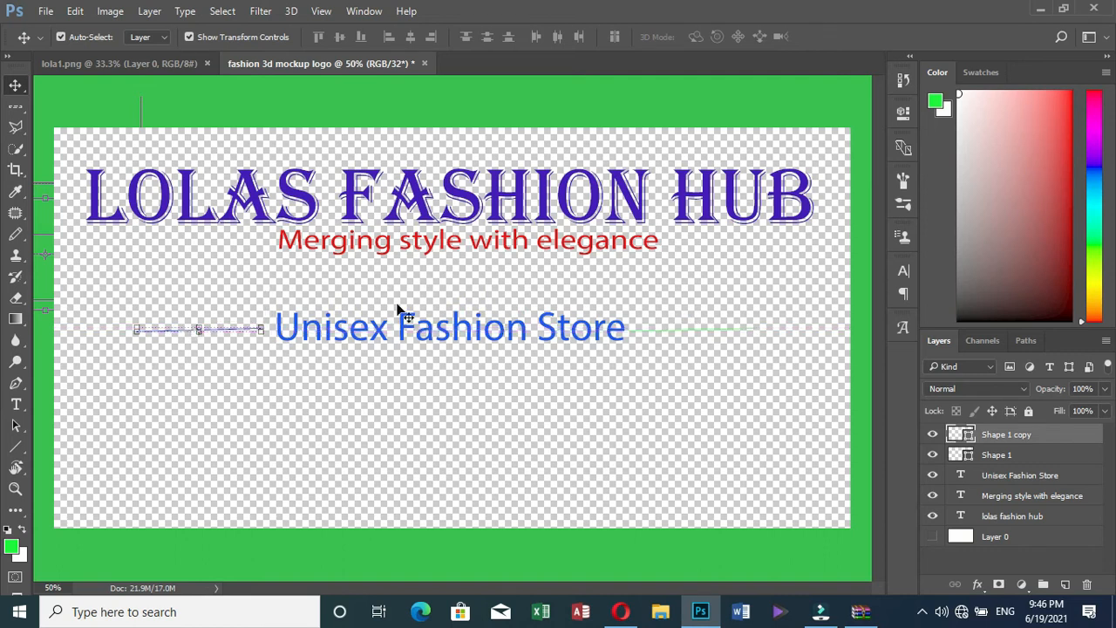
left_click(204, 330)
left_click(200, 334)
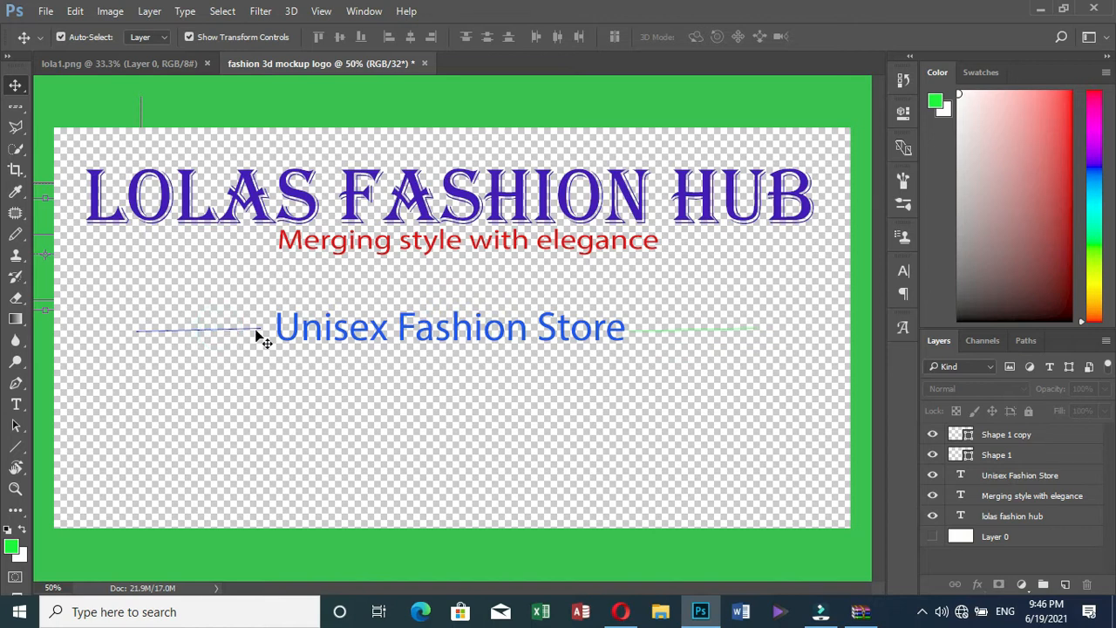
Resize the blue line and stretch its end with Free Transform
left_click(1014, 435)
left_click_drag(260, 329, 263, 332)
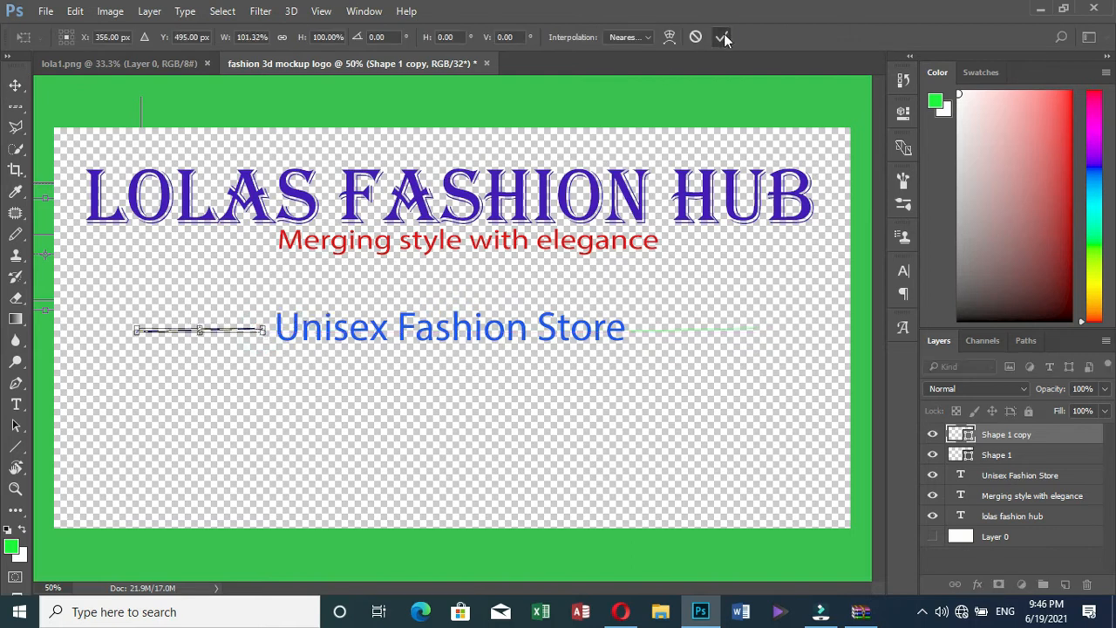
left_click(722, 37)
left_click(182, 329)
left_click(1005, 434)
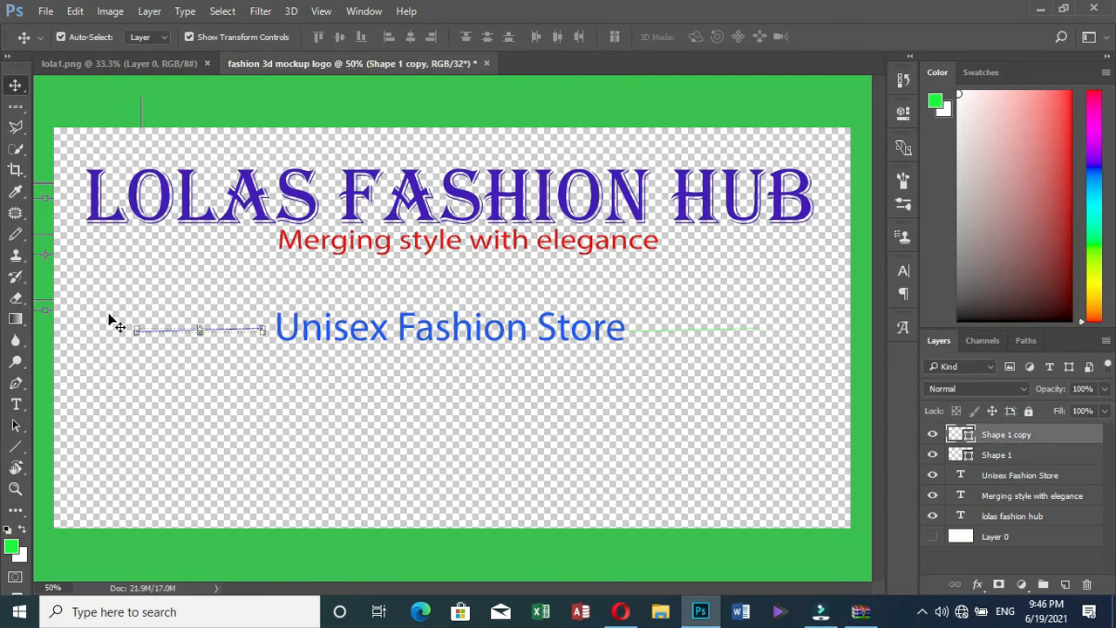
left_click_drag(133, 327, 124, 317)
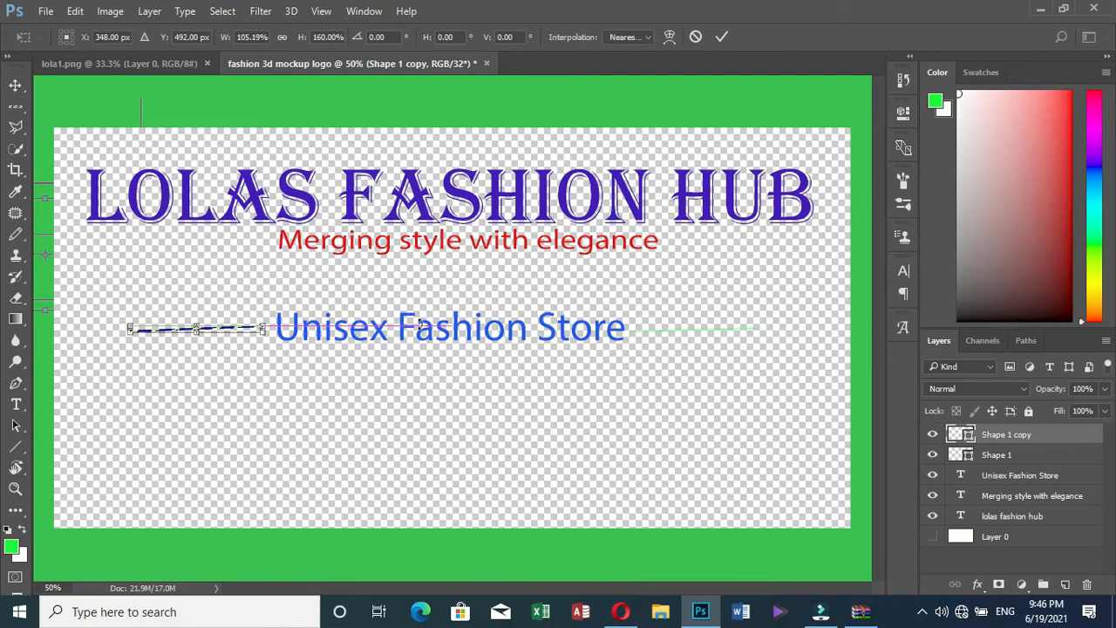
left_click(726, 36)
left_click(183, 370)
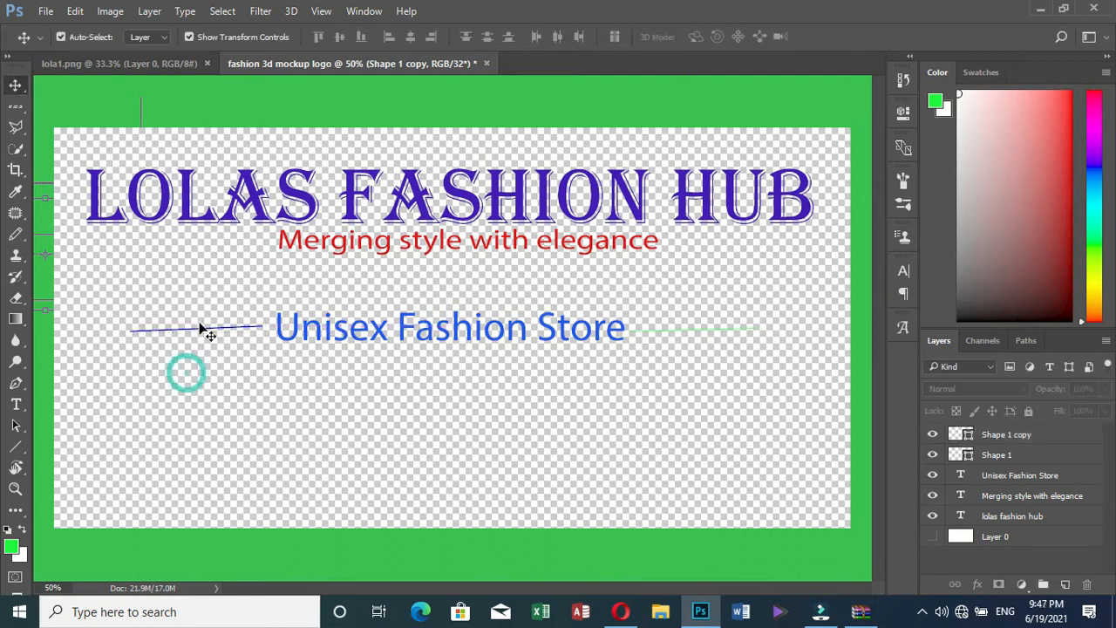
Rotate the blue line slightly, settling its angle at about 1.42 degrees
left_click(212, 329)
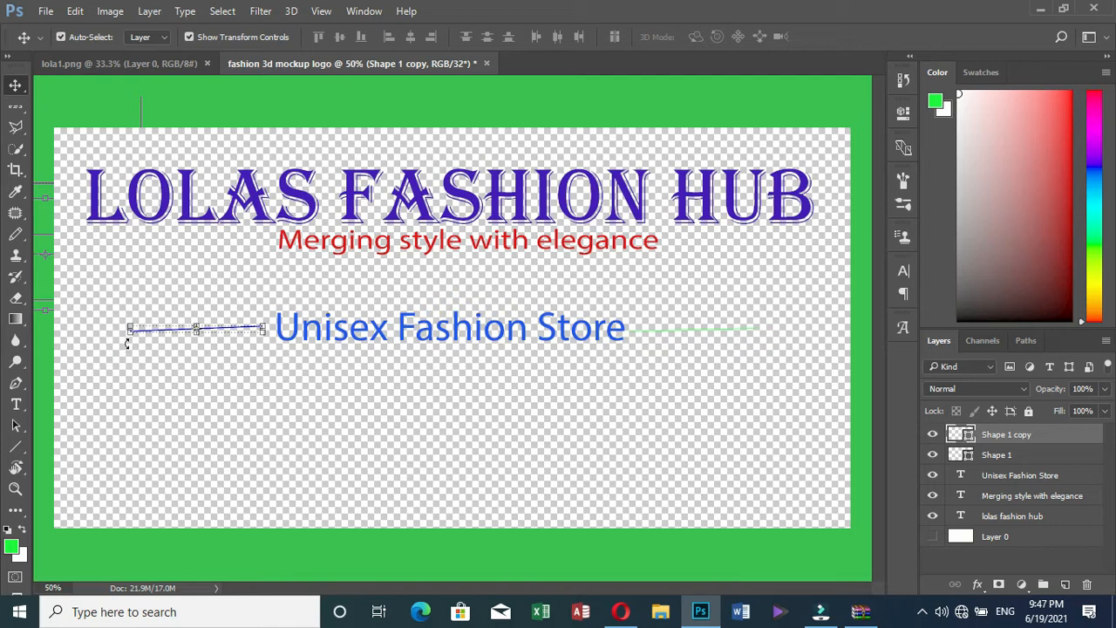
left_click_drag(117, 345, 122, 336)
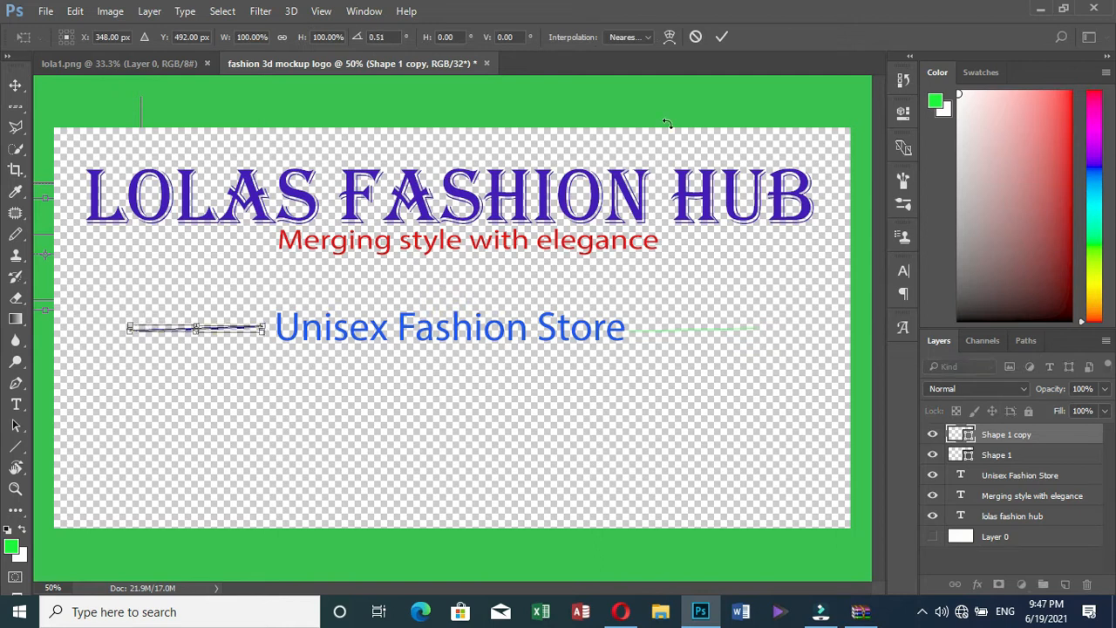
key("Return")
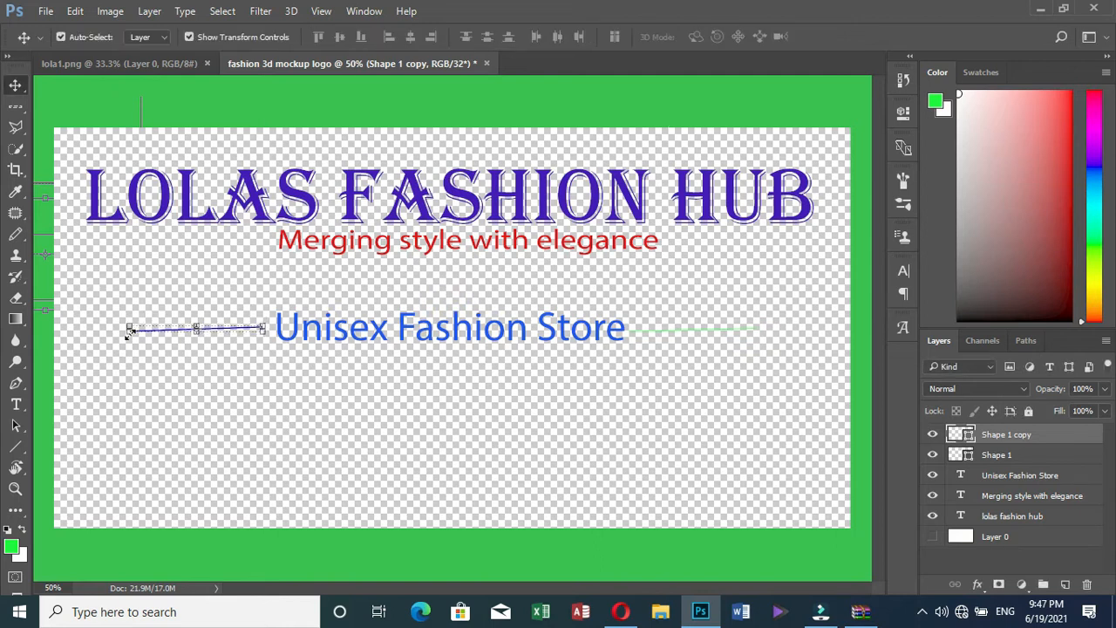
key("ctrl+t")
left_click_drag(118, 341, 119, 344)
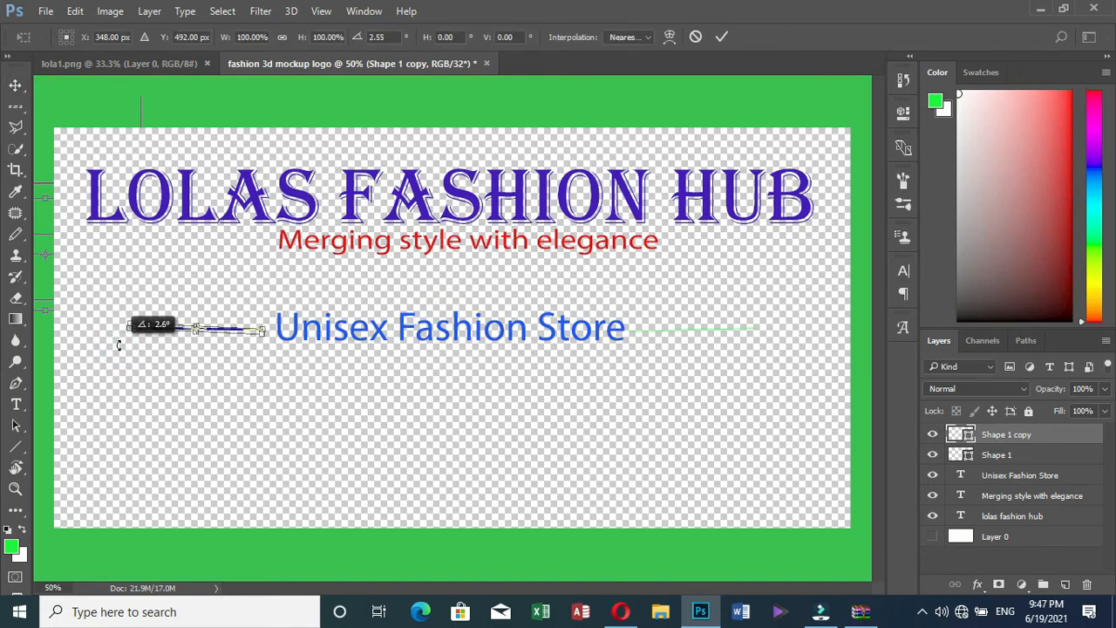
left_click_drag(119, 344, 120, 342)
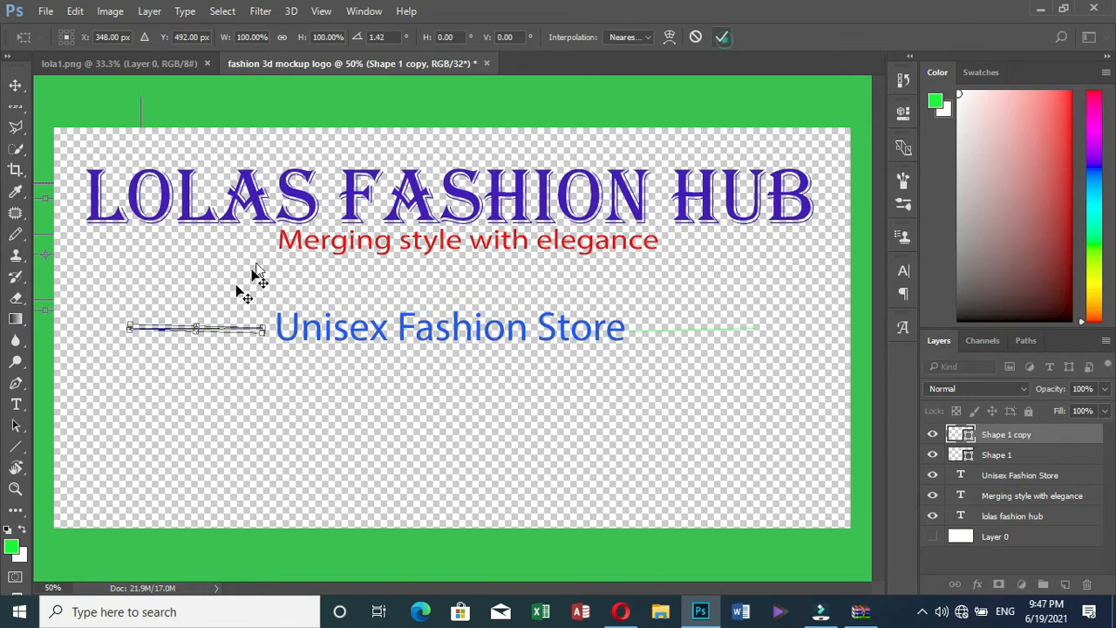
left_click(722, 37)
left_click(195, 370)
Nudge the blue line right and level so it sits just left of Unisex Fashion Store
left_click(203, 327)
left_click(217, 329)
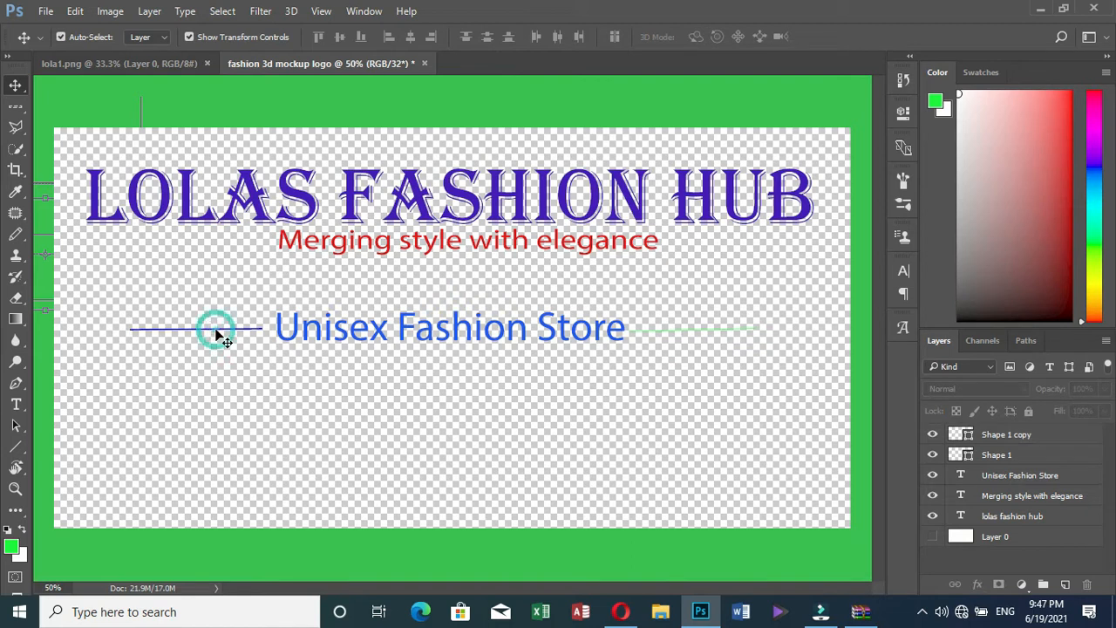
left_click(221, 328)
left_click(257, 336)
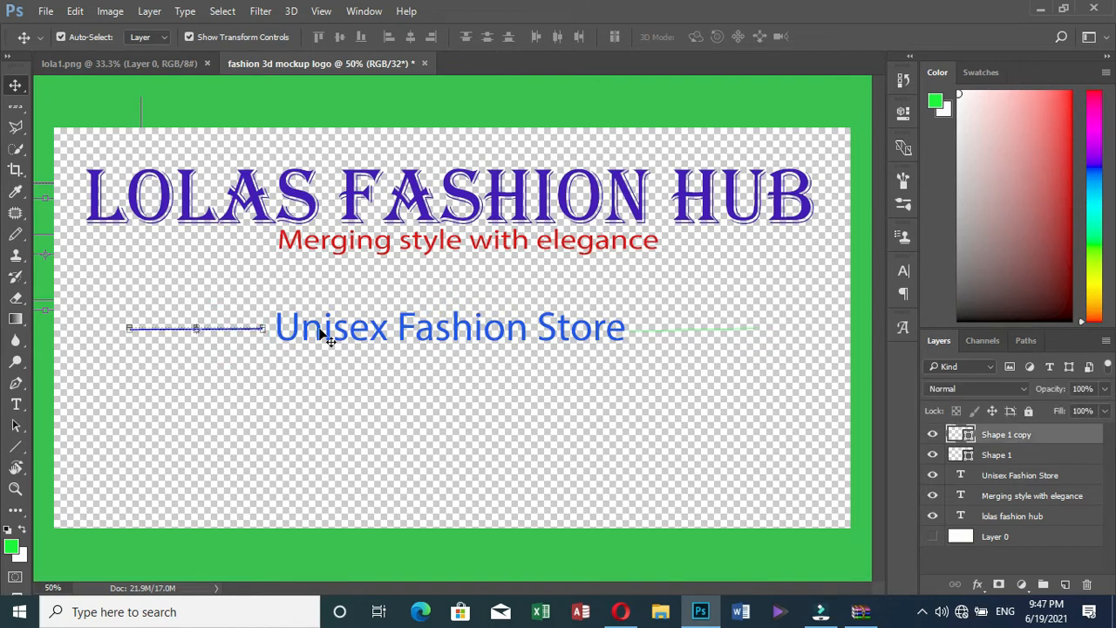
key("Right")
key("Right")
key("Right")
key("Right")
key("Right")
key("Right")
key("Right")
key("Right")
key("Right")
key("Right")
key("Right")
key("Right")
key("Right")
key("Right")
key("Right")
key("Right")
key("Right")
key("Right")
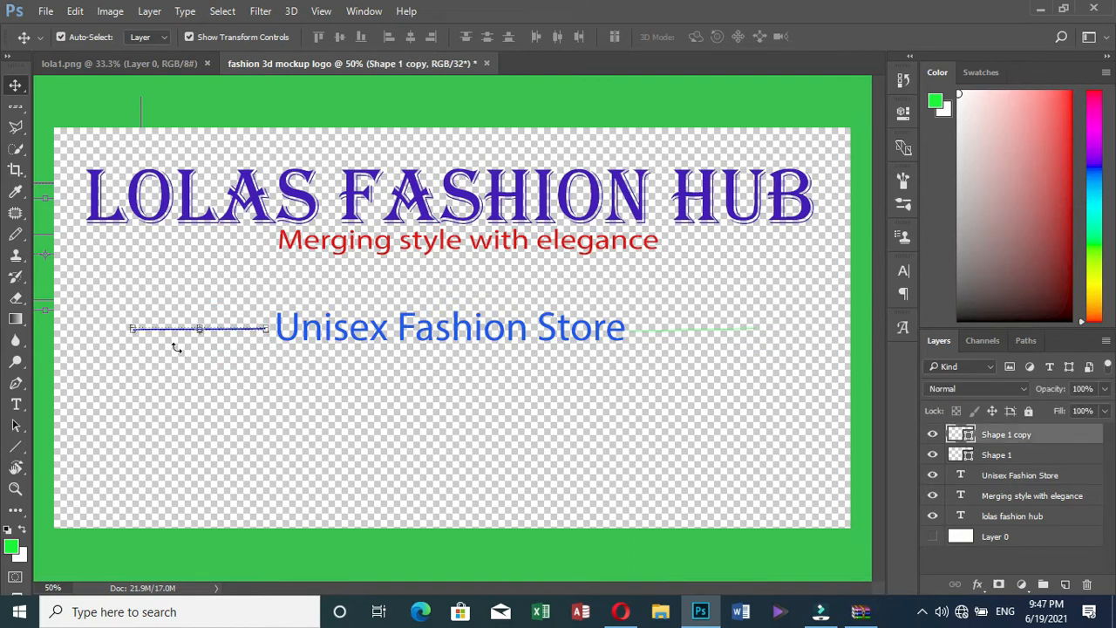
key("Right")
key("Right")
key("Right")
key("Right")
key("Up")
key("Up")
key("Up")
key("Up")
key("Up")
key("Up")
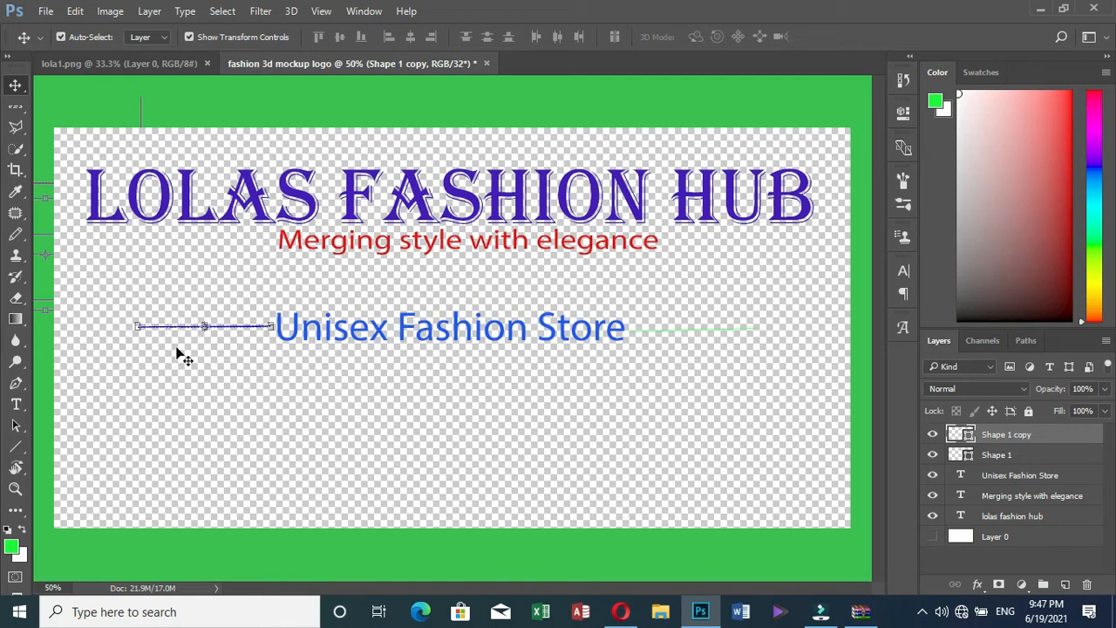
key("Down")
key("Down")
key("Down")
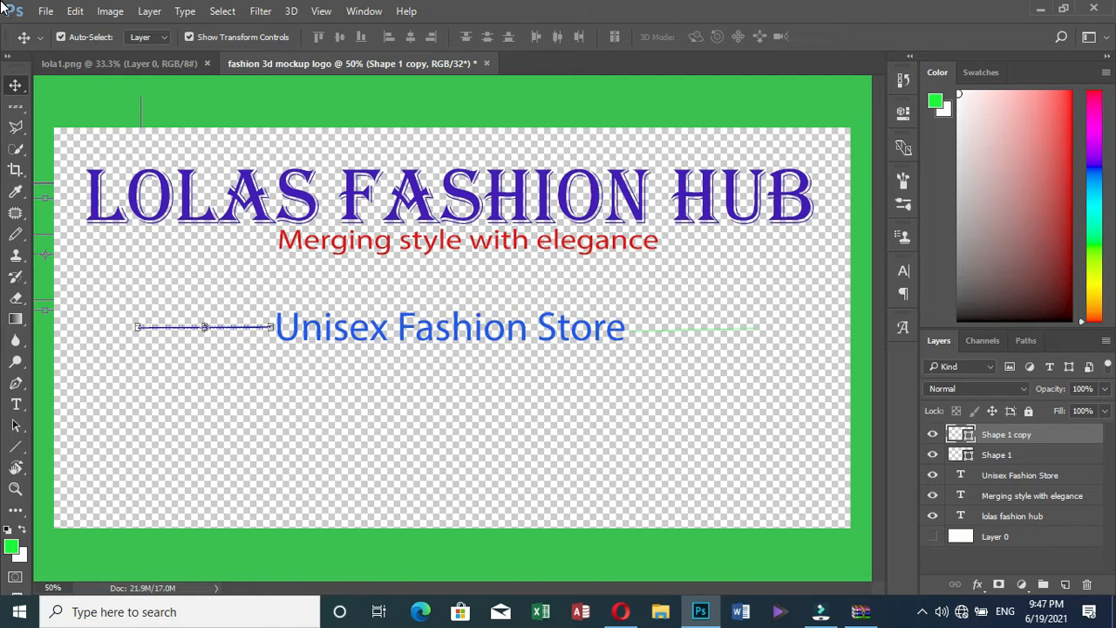
left_click(559, 110)
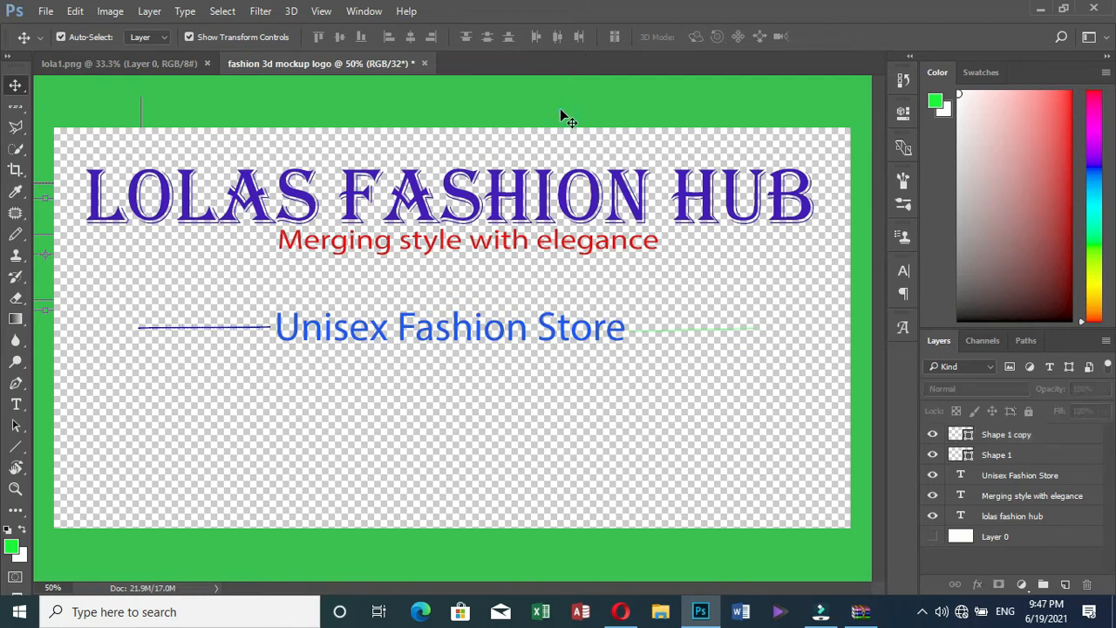
Make the text's blue (RGB 4, 26, 236) the active text colour instead of green
left_click(712, 327)
left_click(998, 454)
left_click(15, 406)
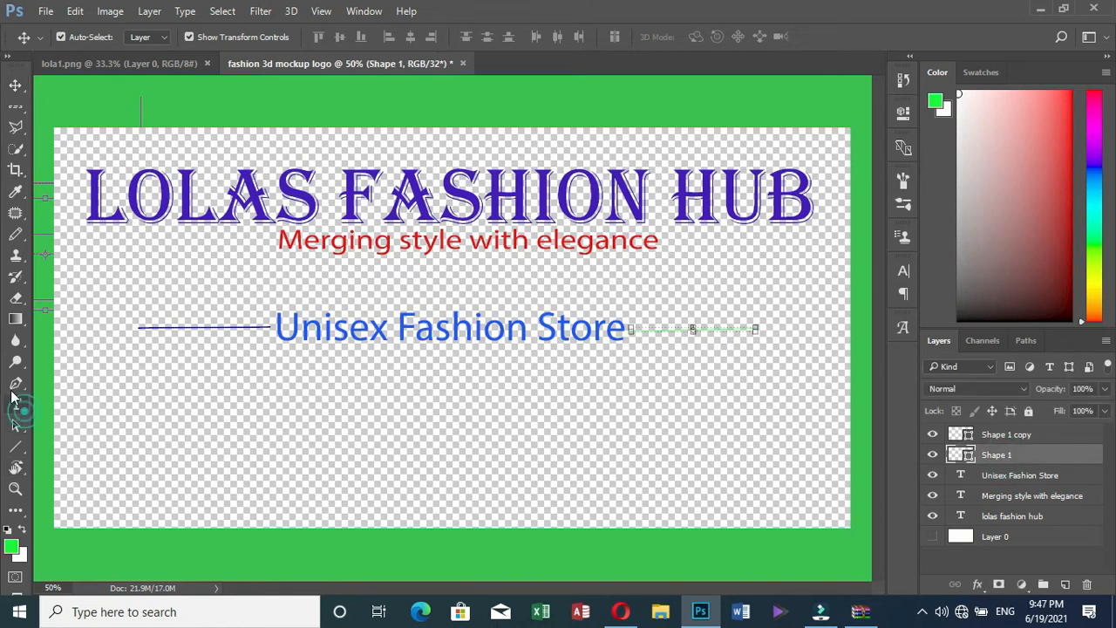
left_click(570, 37)
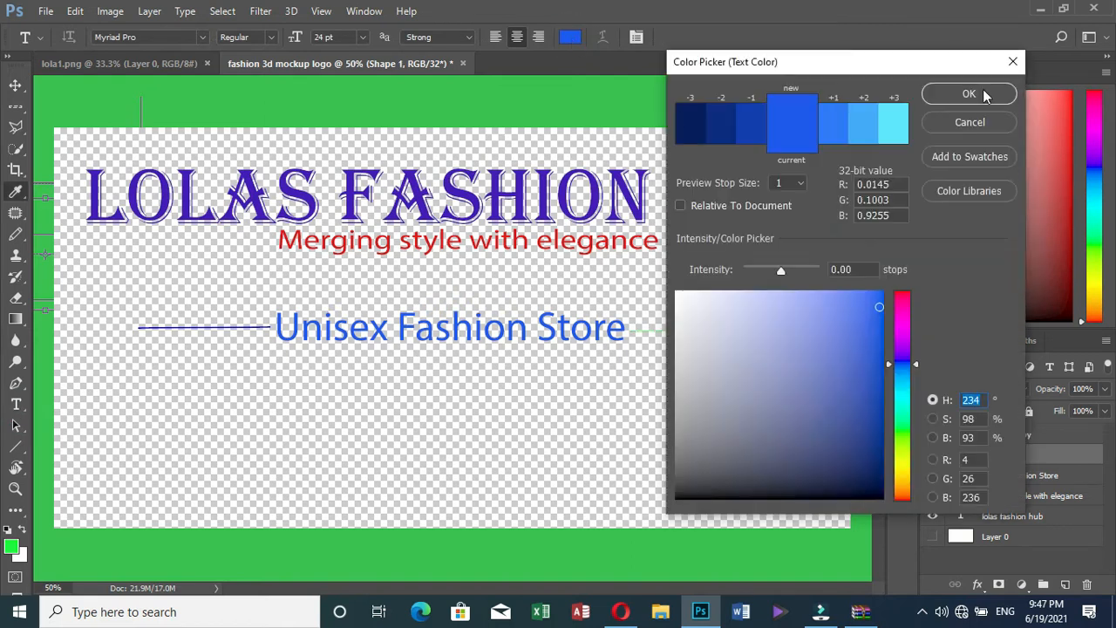
left_click(968, 94)
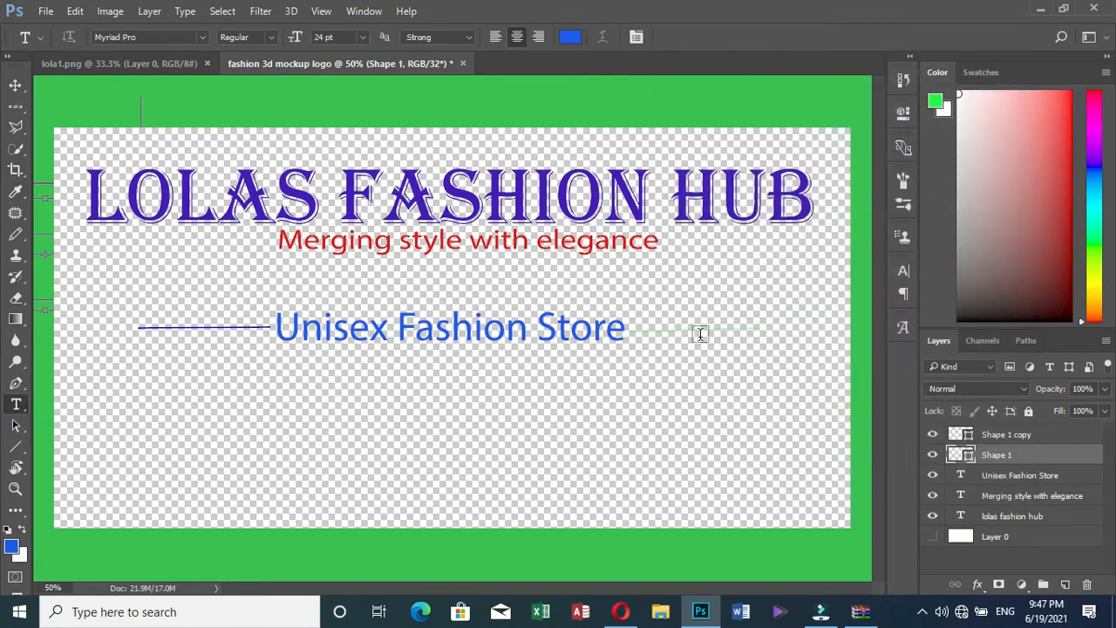
left_click(15, 85)
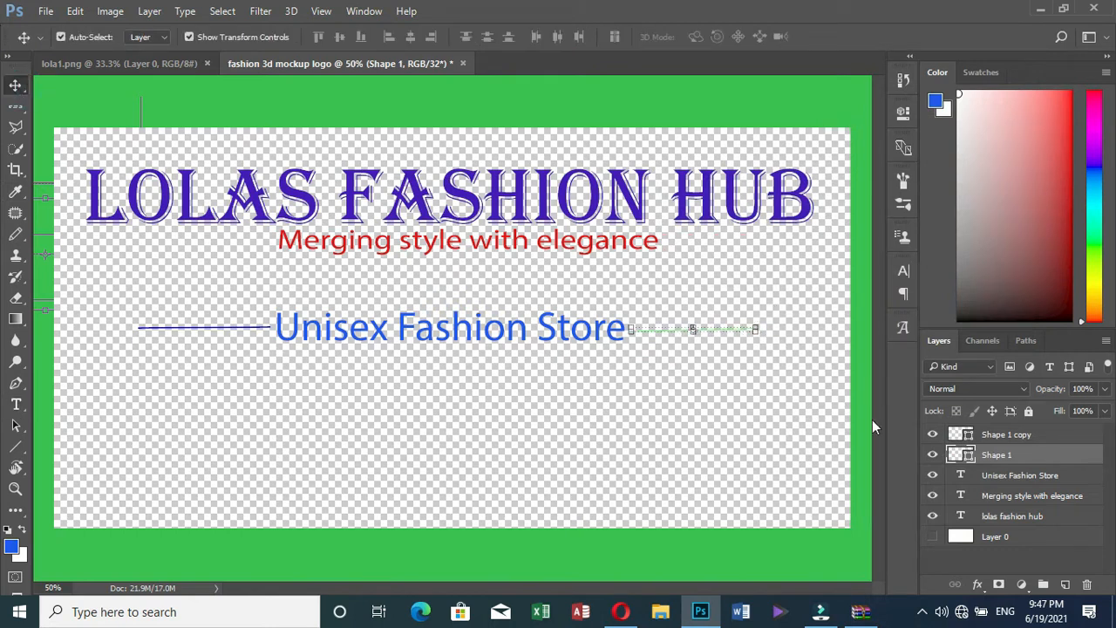
left_click(740, 419)
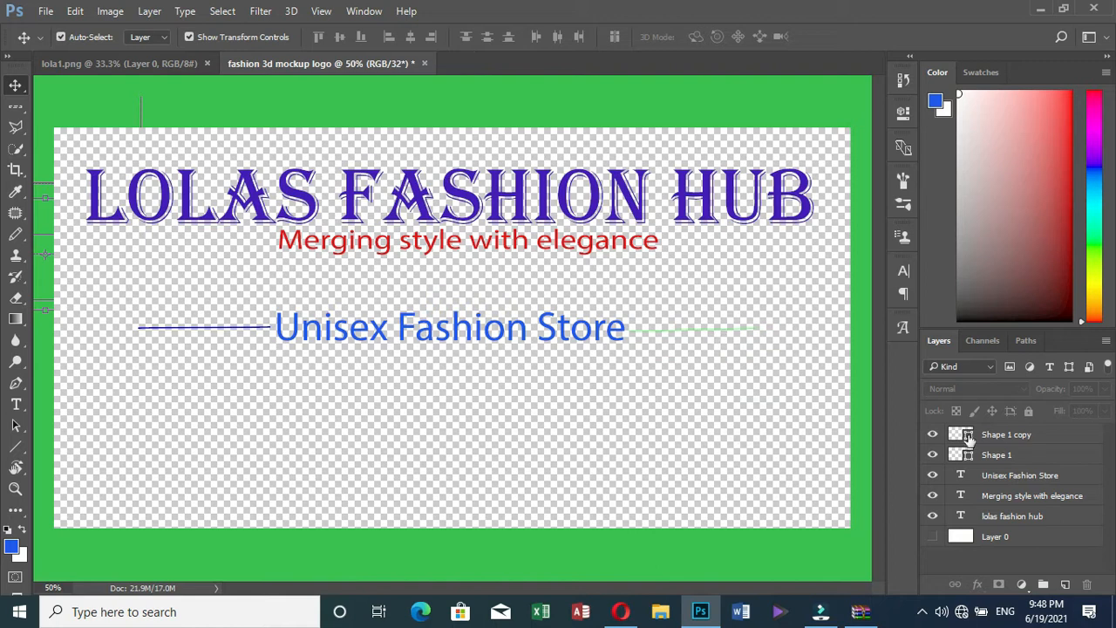
Delete the green right-hand Shape 1 line layer
left_click(1011, 457)
right_click(1009, 454)
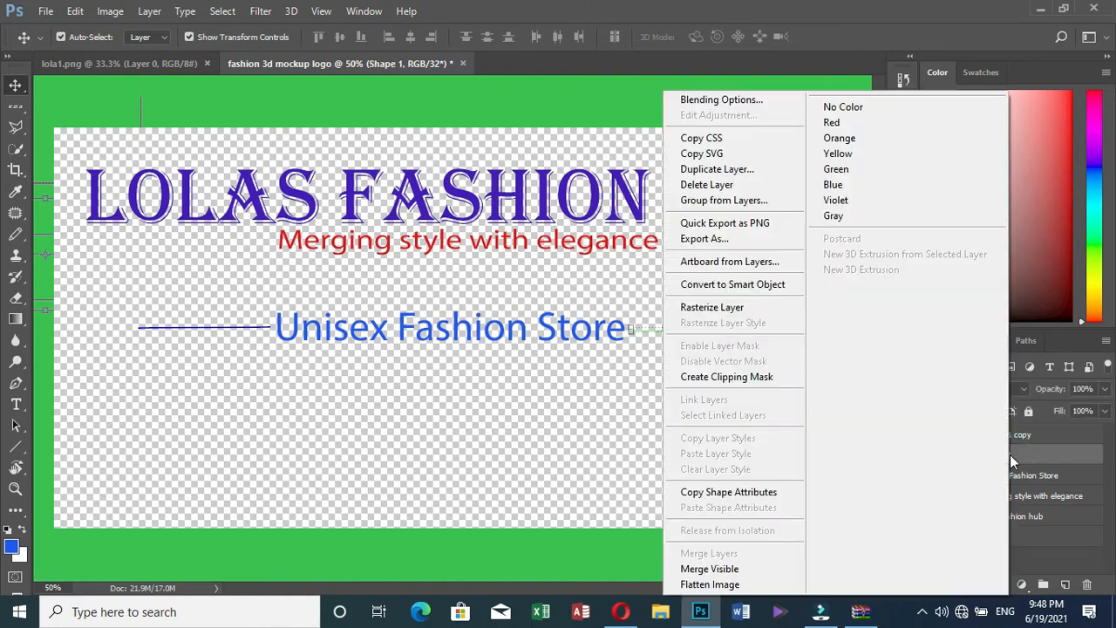
left_click(709, 184)
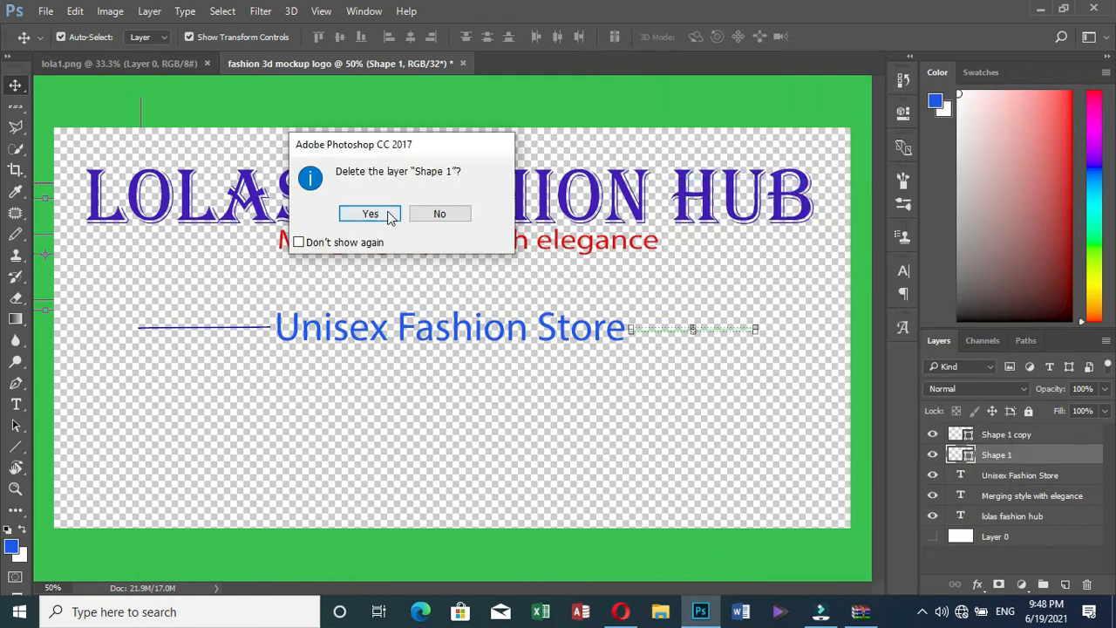
left_click(389, 215)
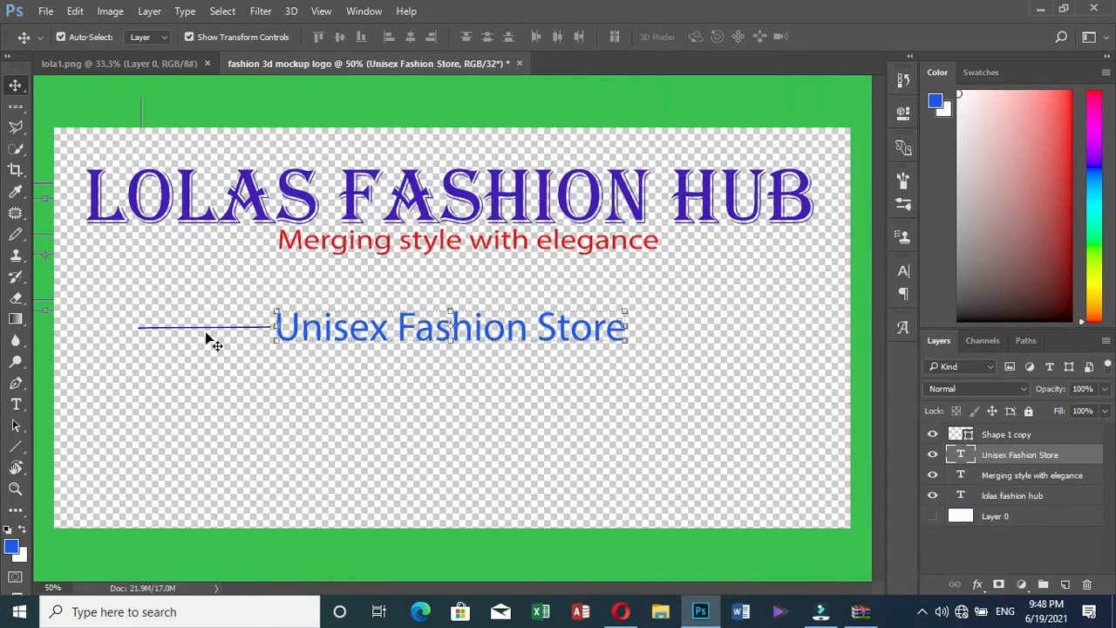
Duplicate the blue Shape 1 copy line as Shape 1 copy 2
left_click(205, 327)
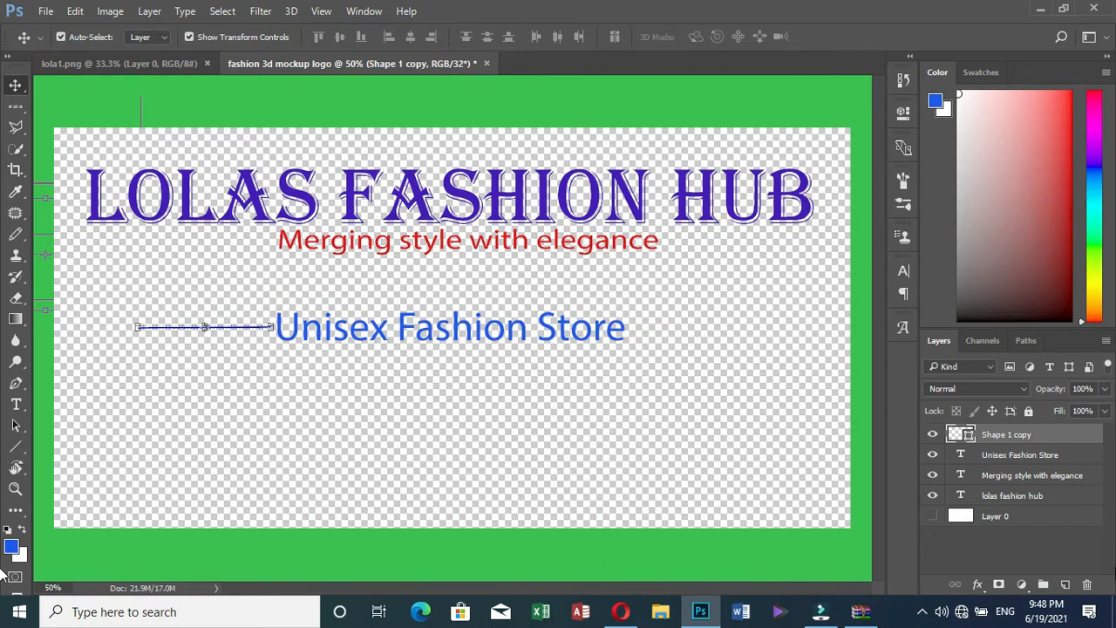
right_click(1034, 438)
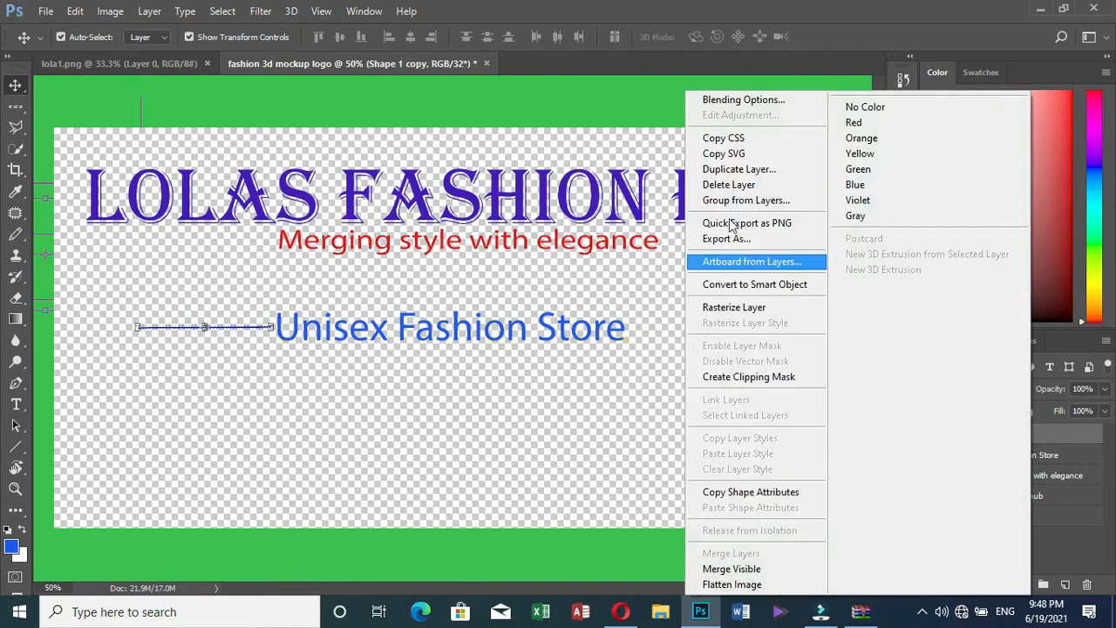
left_click(739, 169)
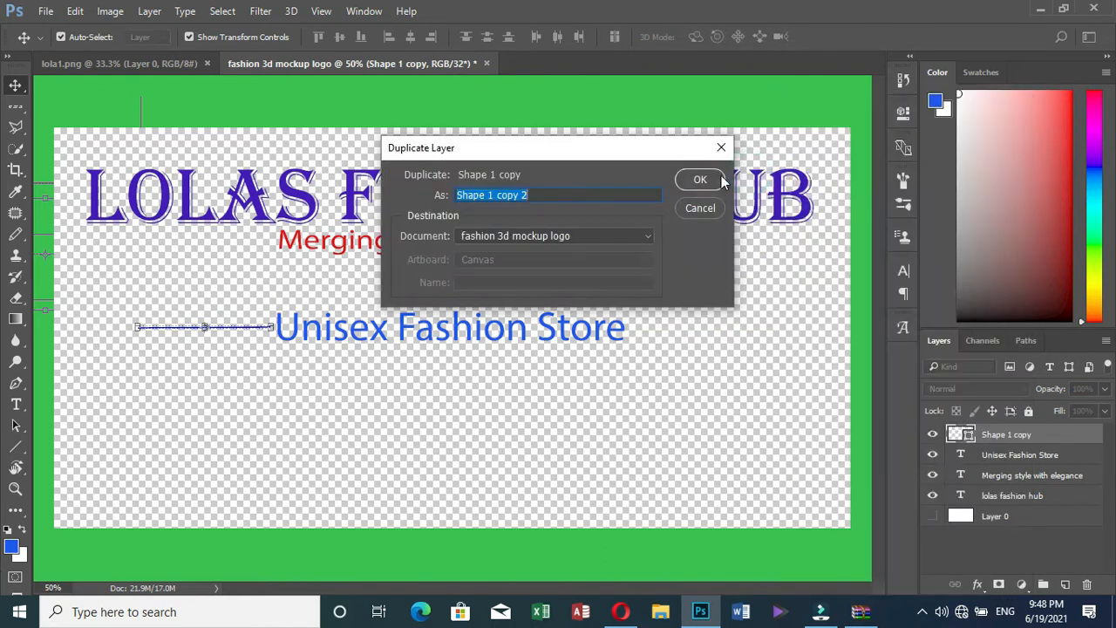
left_click(709, 179)
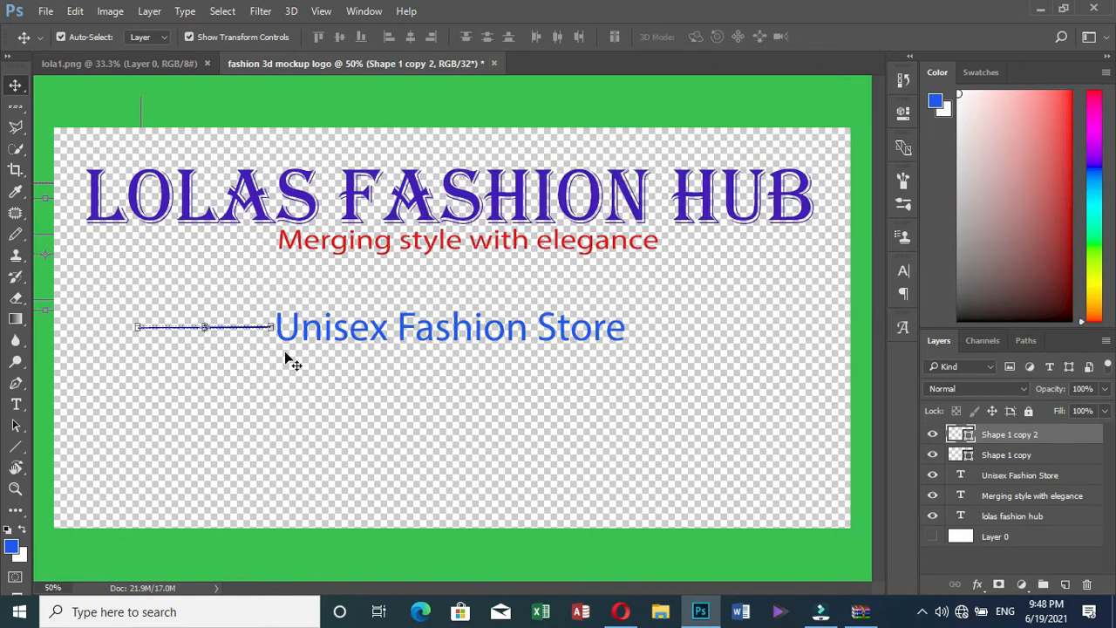
Shift the Shape 1 copy 2 line right past 'Store' with arrow-key nudges, matching the left line
key("shift+Right")
key("shift+Right")
key("shift+Right")
key("shift+Right")
key("shift+Right")
key("shift+Right")
key("shift+Right")
key("shift+Right")
key("shift+Right")
key("shift+Right")
key("shift+Right")
key("shift+Right")
key("shift+Right")
key("shift+Right")
key("shift+Right")
key("shift+Right")
key("shift+Right")
key("shift+Right")
key("shift+Right")
key("shift+Right")
key("shift+Right")
key("shift+Right")
key("shift+Right")
key("shift+Right")
key("shift+Right")
key("shift+Right")
key("shift+Right")
key("shift+Right")
key("shift+Right")
key("shift+Right")
key("shift+Right")
key("shift+Right")
key("shift+Right")
key("shift+Right")
key("shift+Right")
key("shift+Right")
key("shift+Right")
key("shift+Right")
key("shift+Right")
key("shift+Right")
key("shift+Right")
key("shift+Right")
key("shift+Right")
key("shift+Right")
key("shift+Right")
key("shift+Right")
key("shift+Right")
key("shift+Right")
key("shift+Right")
key("shift+Right")
key("shift+Right")
key("shift+Right")
key("shift+Right")
key("shift+Right")
key("shift+Right")
key("shift+Right")
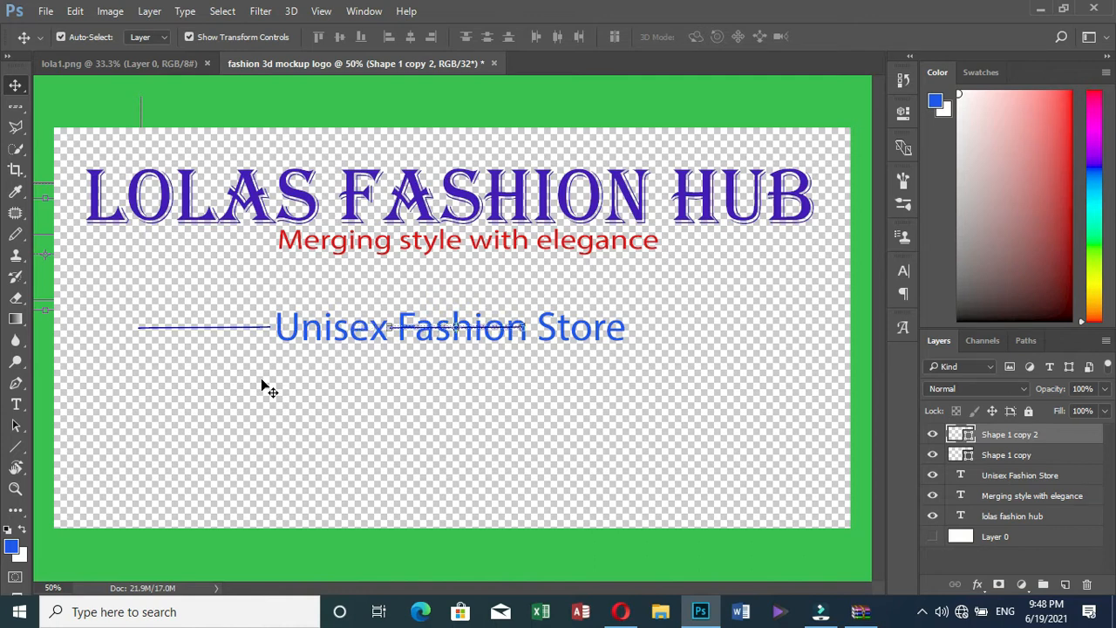
key("shift+Right")
key("shift+Right")
key("shift+Right")
key("shift+Right")
key("shift+Right")
key("shift+Right")
key("shift+Right")
key("shift+Right")
key("shift+Right")
key("shift+Right")
key("shift+Right")
key("shift+Right")
key("shift+Right")
key("shift+Right")
key("shift+Right")
key("shift+Right")
key("shift+Right")
key("shift+Right")
key("shift+Right")
key("shift+Right")
key("shift+Right")
key("shift+Right")
key("shift+Right")
key("shift+Right")
key("shift+Right")
key("shift+Right")
key("shift+Right")
key("shift+Right")
key("shift+Right")
key("shift+Right")
key("shift+Right")
key("shift+Right")
key("shift+Right")
key("shift+Right")
key("shift+Right")
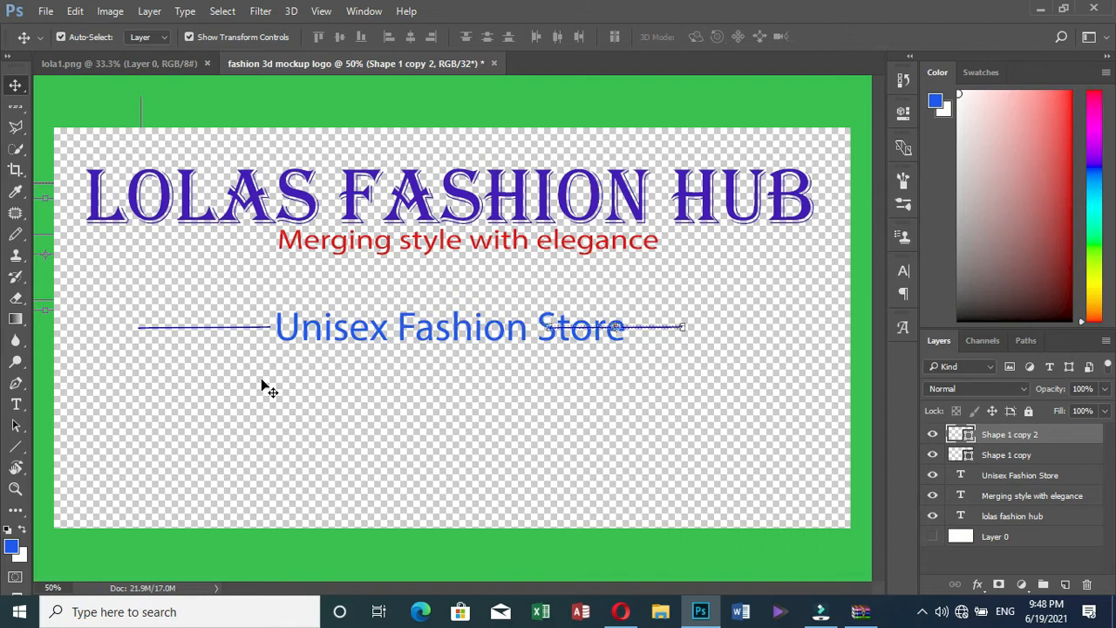
key("shift+Right")
key("shift+Right")
key("shift+Right")
key("shift+Right")
key("shift+Right")
key("shift+Right")
key("shift+Right")
key("shift+Right")
key("shift+Right")
key("shift+Right")
key("shift+Right")
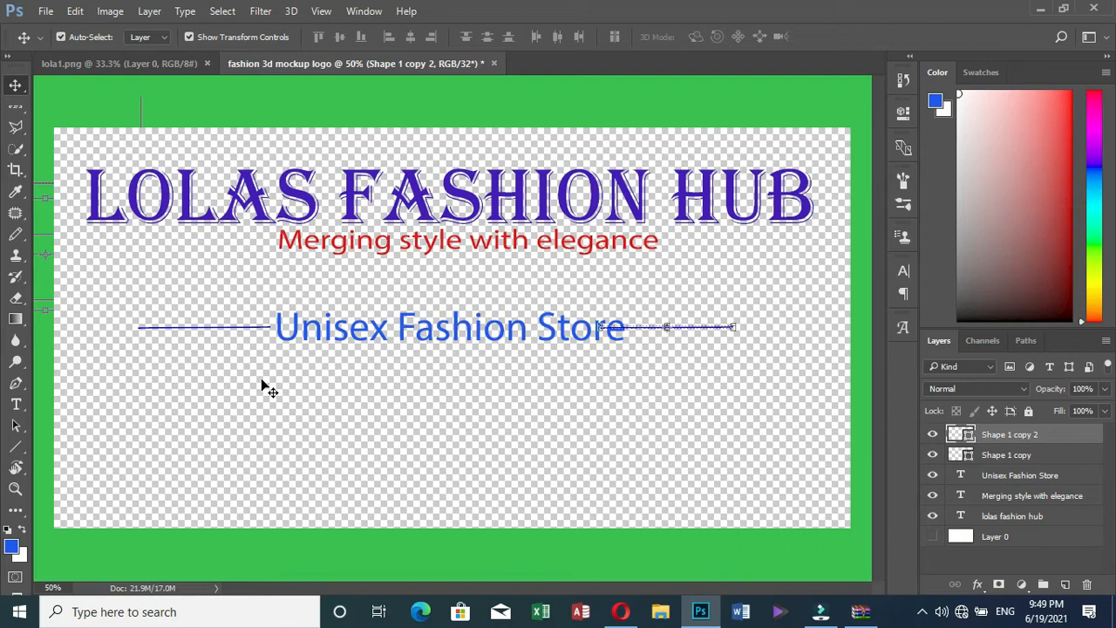
key("shift+Right")
key("shift+Right")
key("shift+Right")
key("shift+Right")
key("shift+Right")
key("shift+Right")
key("shift+Right")
key("shift+Right")
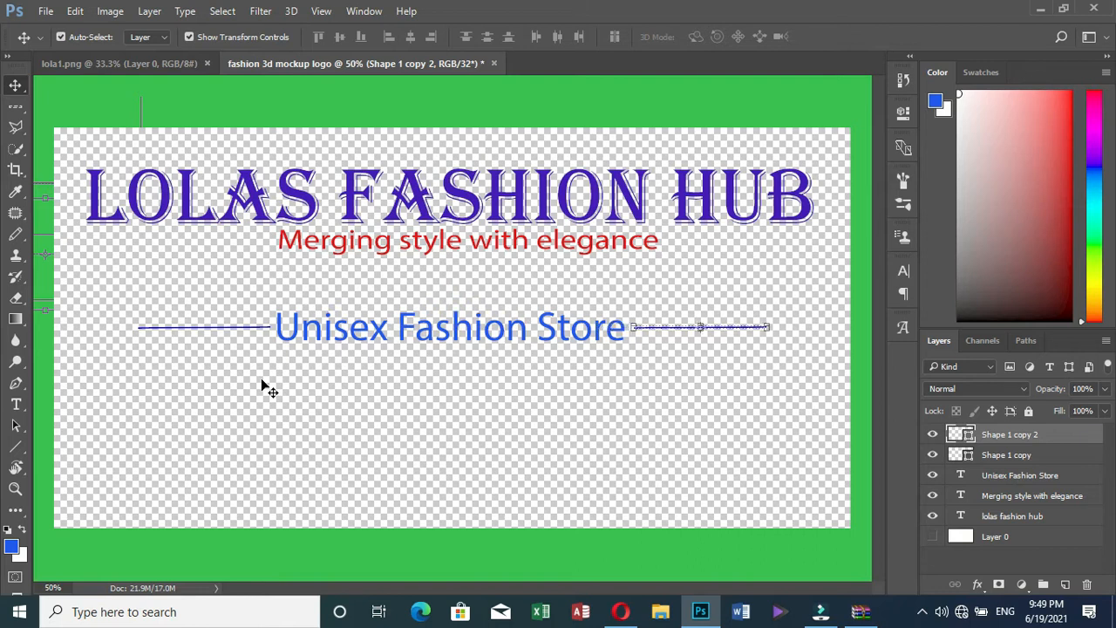
key("Down")
key("Down")
key("Down")
key("Down")
key("Down")
key("Down")
key("Down")
key("Down")
key("Down")
key("Down")
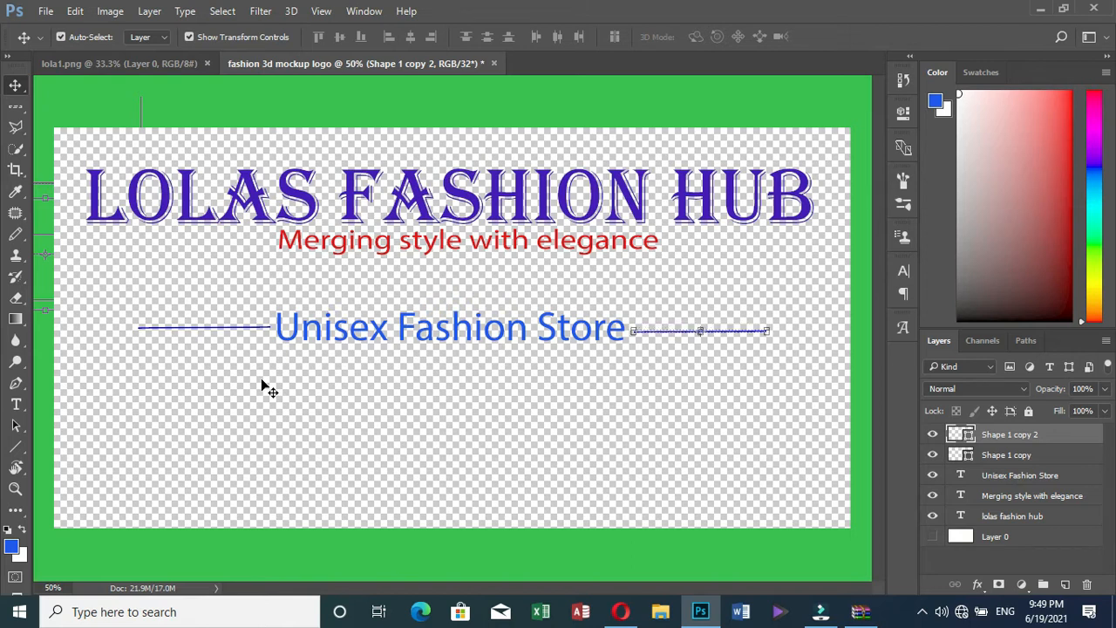
key("Left")
key("Left")
key("Left")
key("Left")
left_click(656, 112)
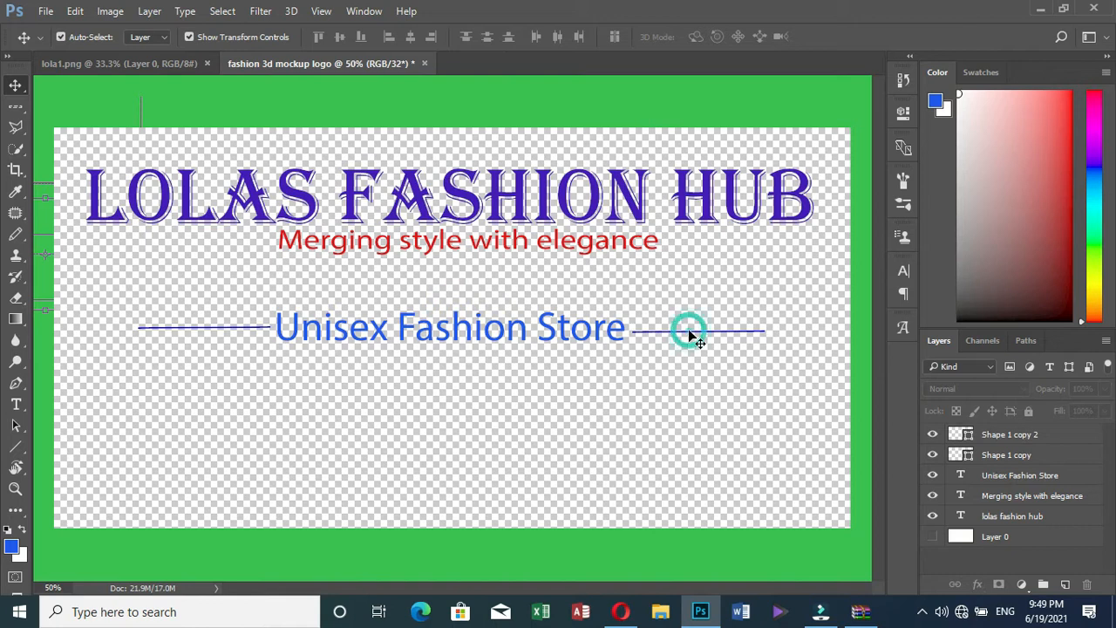
left_click(1007, 434)
left_click(184, 334)
left_click(1022, 436)
left_click(1011, 455)
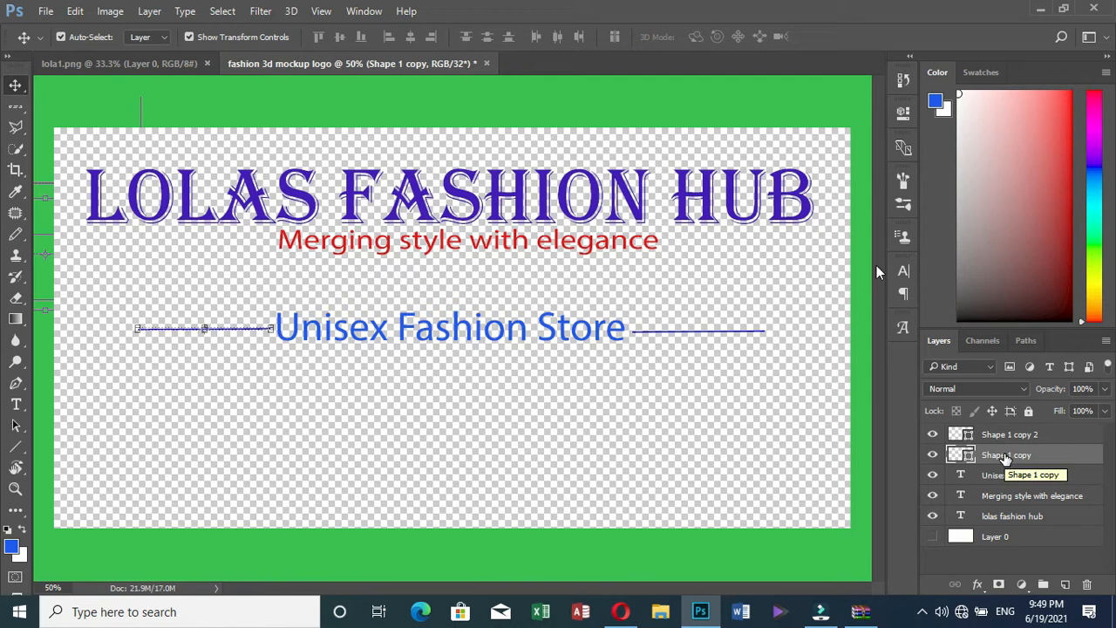
left_click(379, 435)
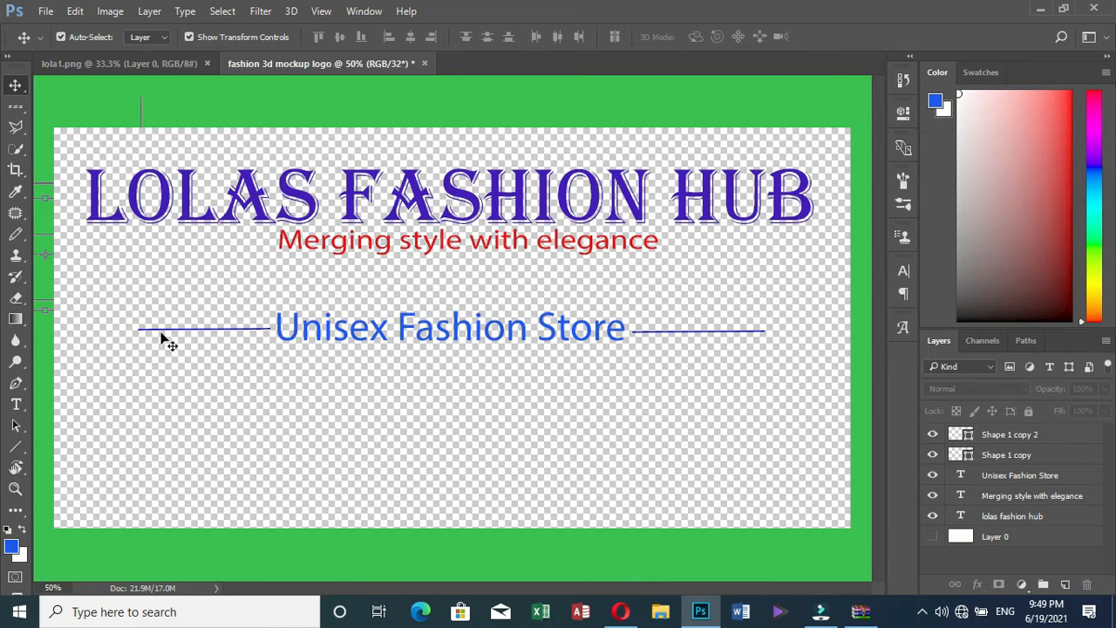
left_click(17, 405)
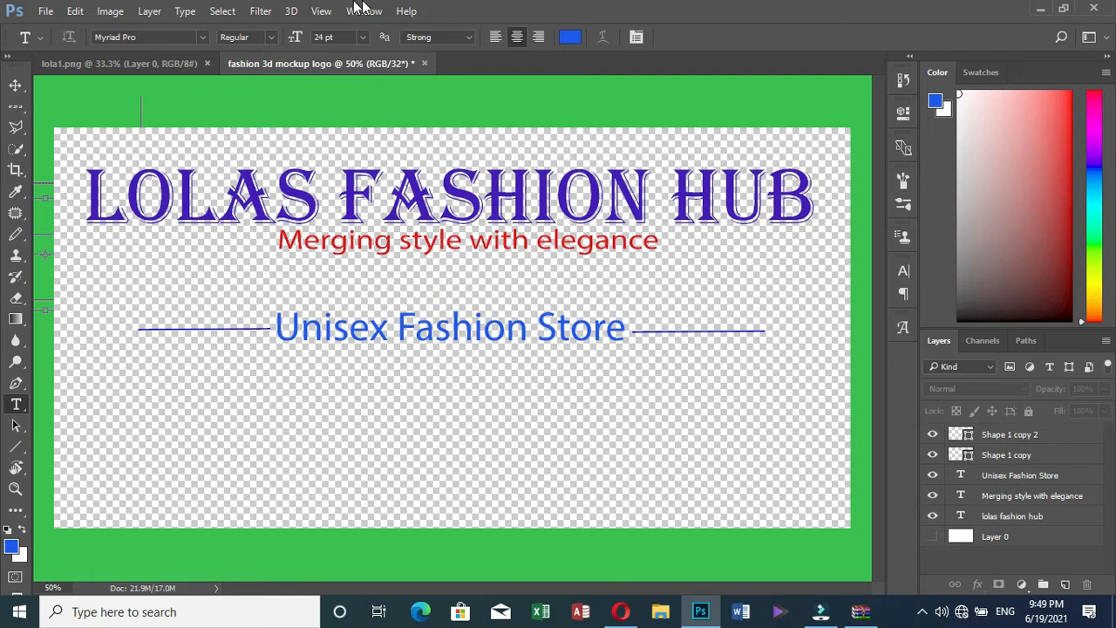
Pick a bright green, RGB 2, 244, 25, as the text colour
left_click(572, 38)
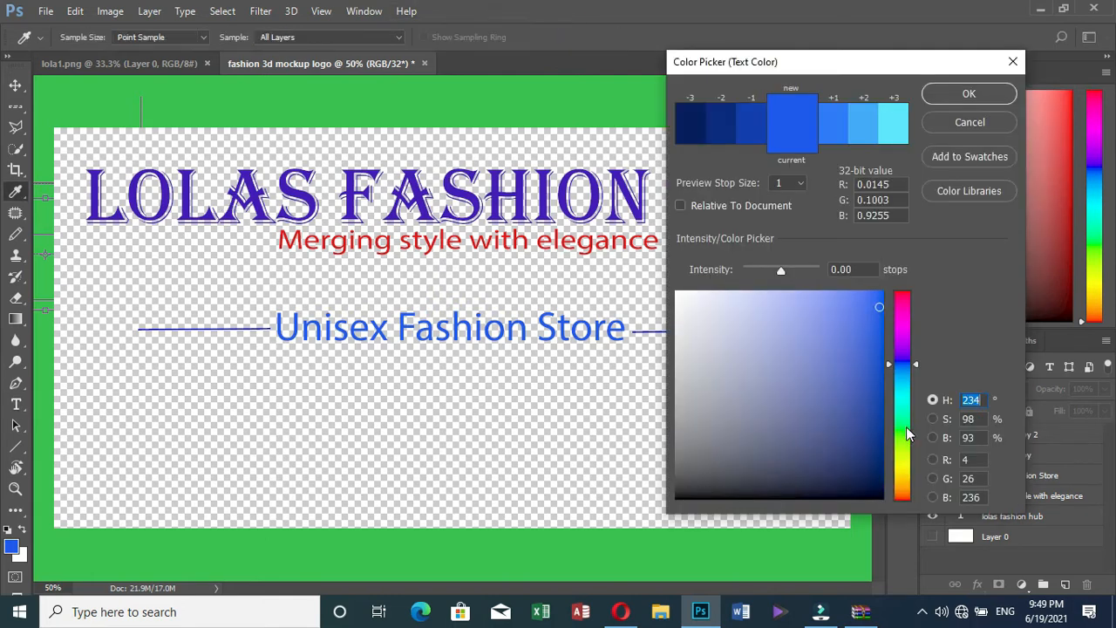
left_click(906, 427)
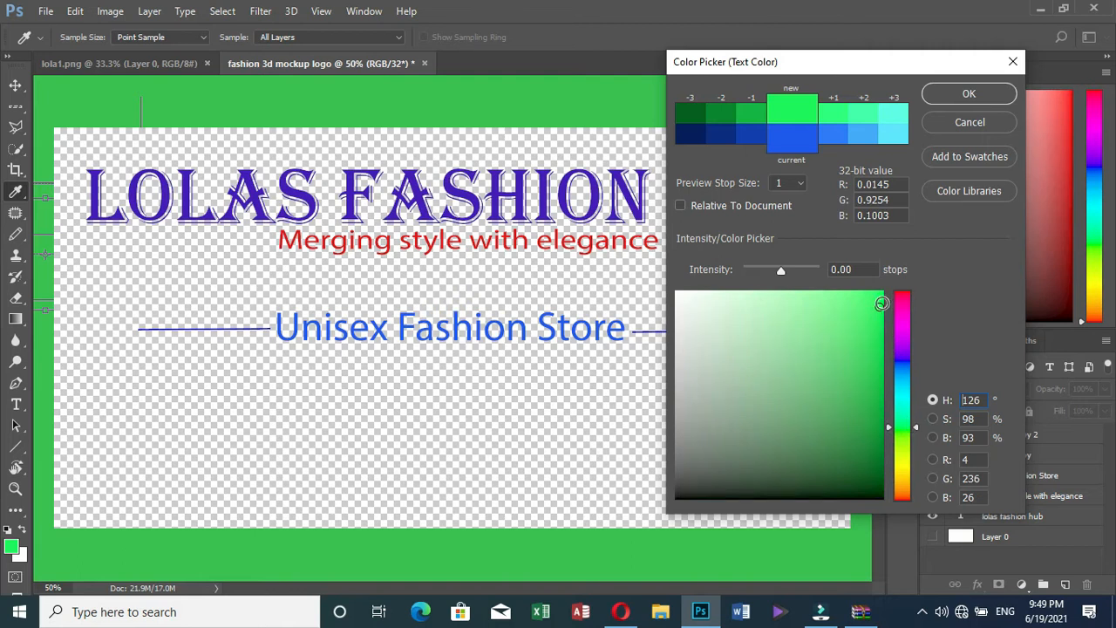
left_click(881, 302)
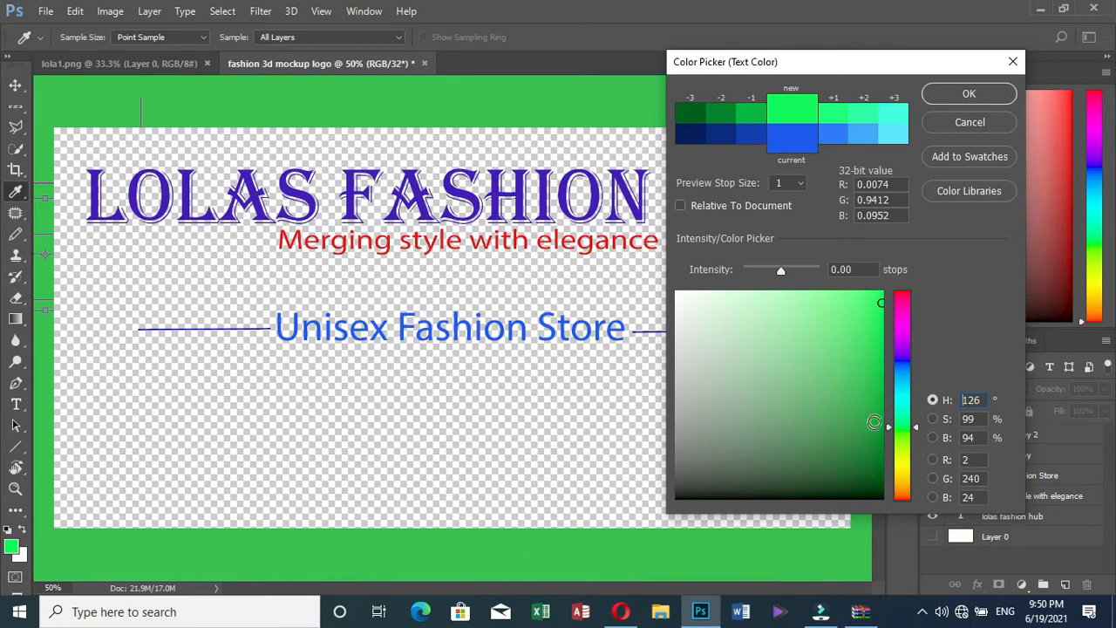
left_click_drag(883, 353, 882, 306)
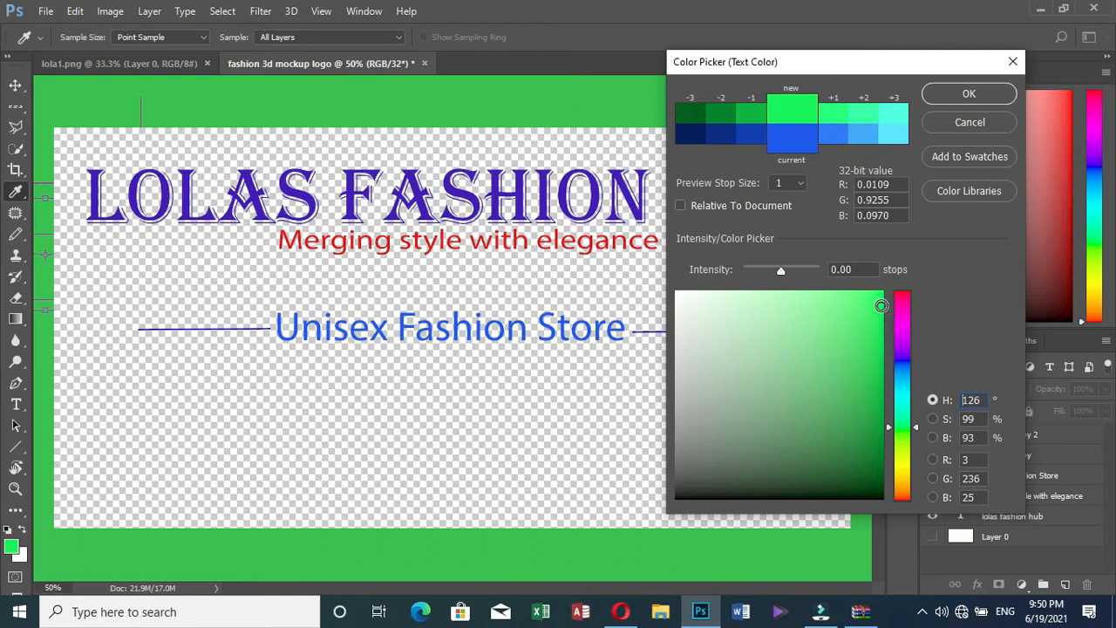
left_click_drag(881, 301, 882, 299)
left_click(975, 92)
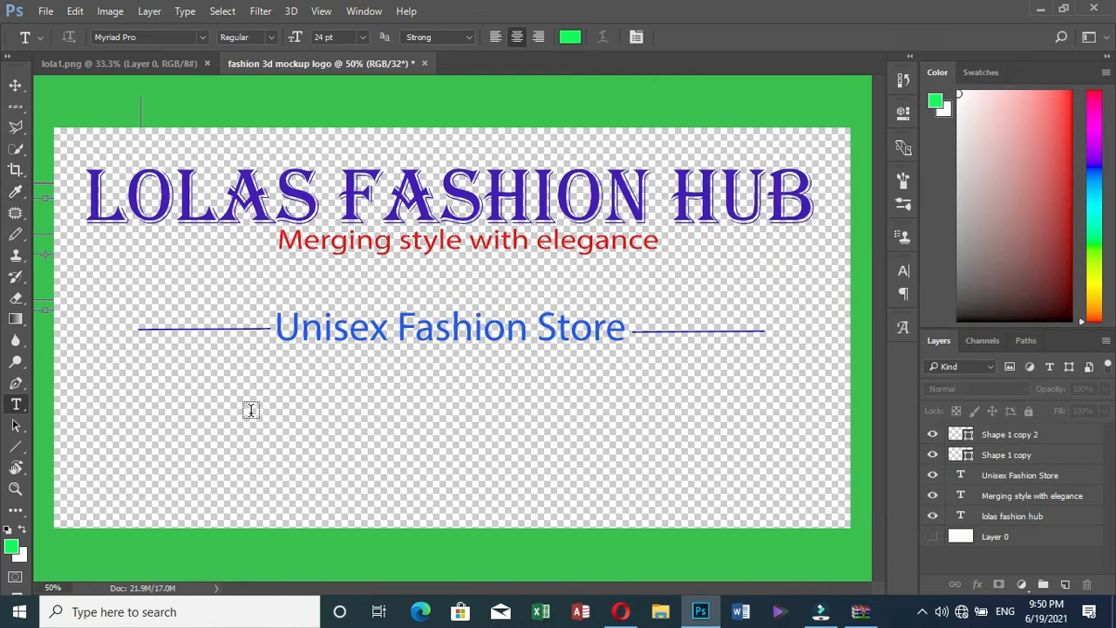
Start a new text layer below the left line, erasing the mistyped characters
left_click(244, 412)
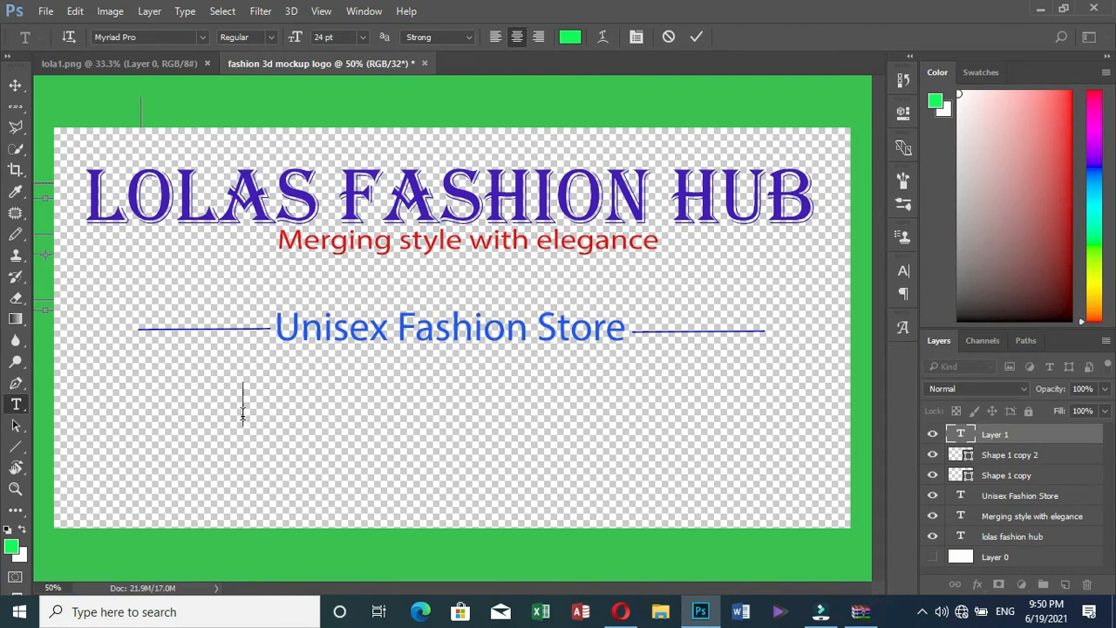
type("Oua")
key("BackSpace")
key("BackSpace")
key("BackSpace")
Change the text colour to a brighter deep blue, RGB 4, 8, 197
left_click(570, 37)
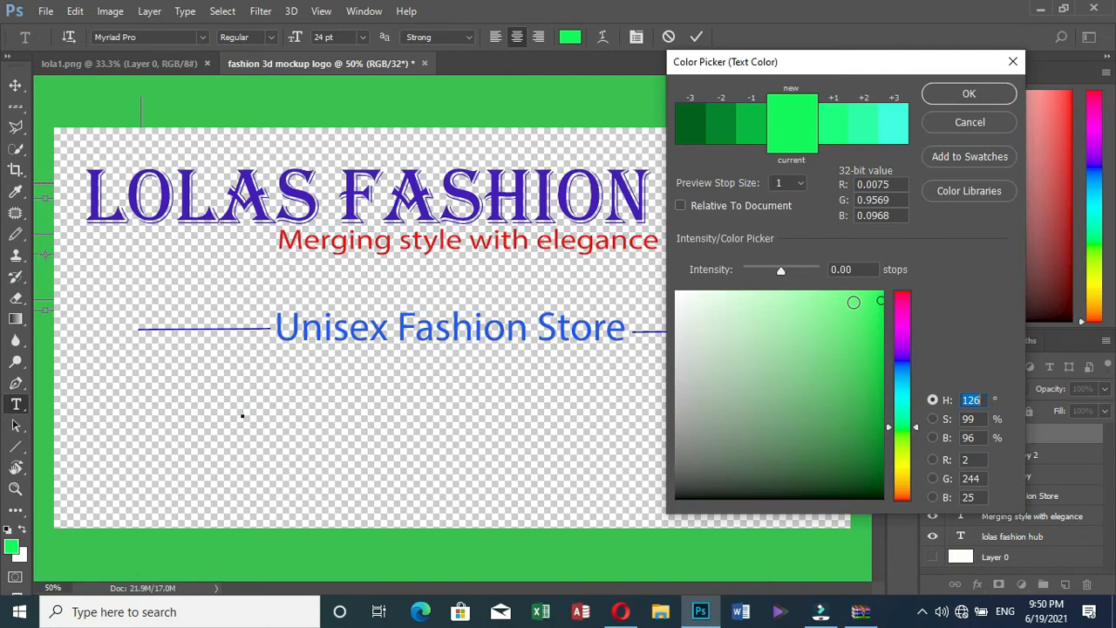
left_click(904, 365)
left_click_drag(906, 365, 904, 356)
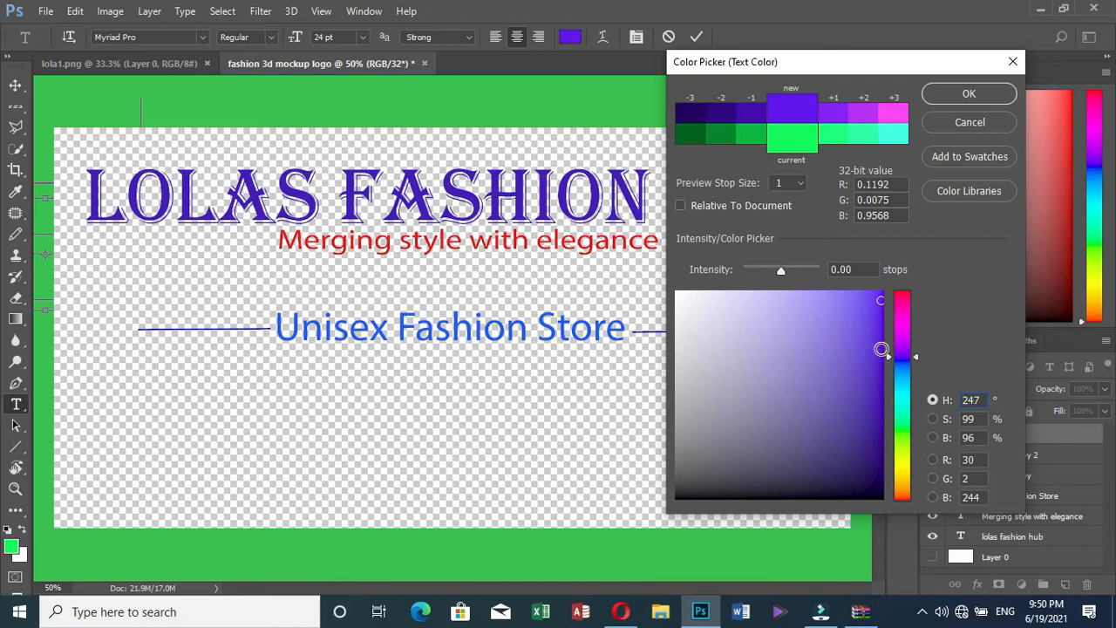
left_click(880, 349)
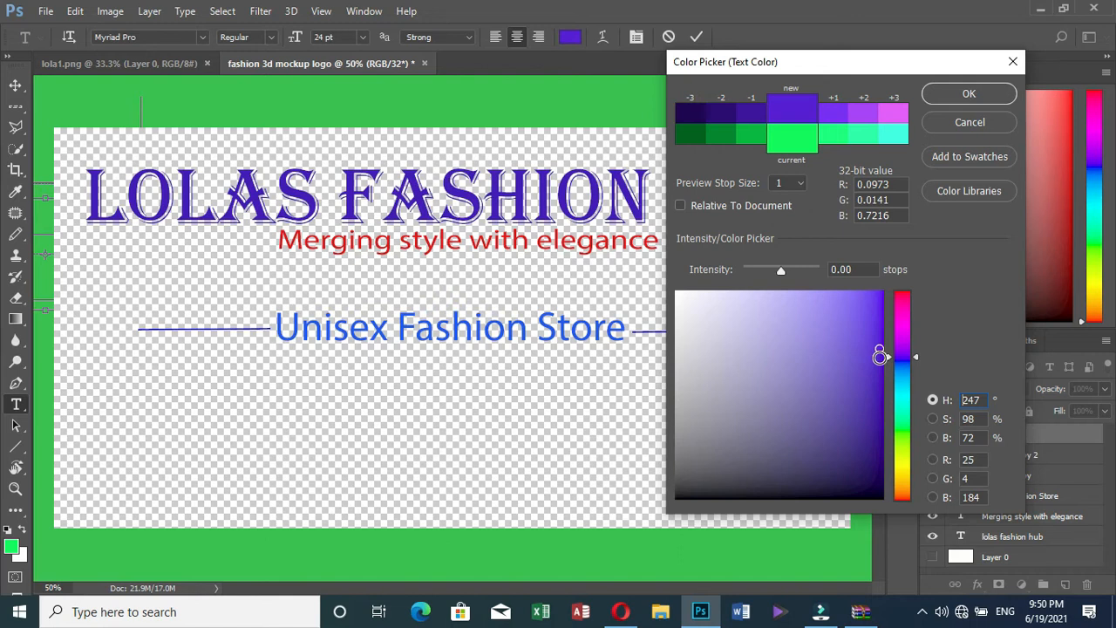
left_click(880, 357)
left_click(877, 384)
left_click(880, 375)
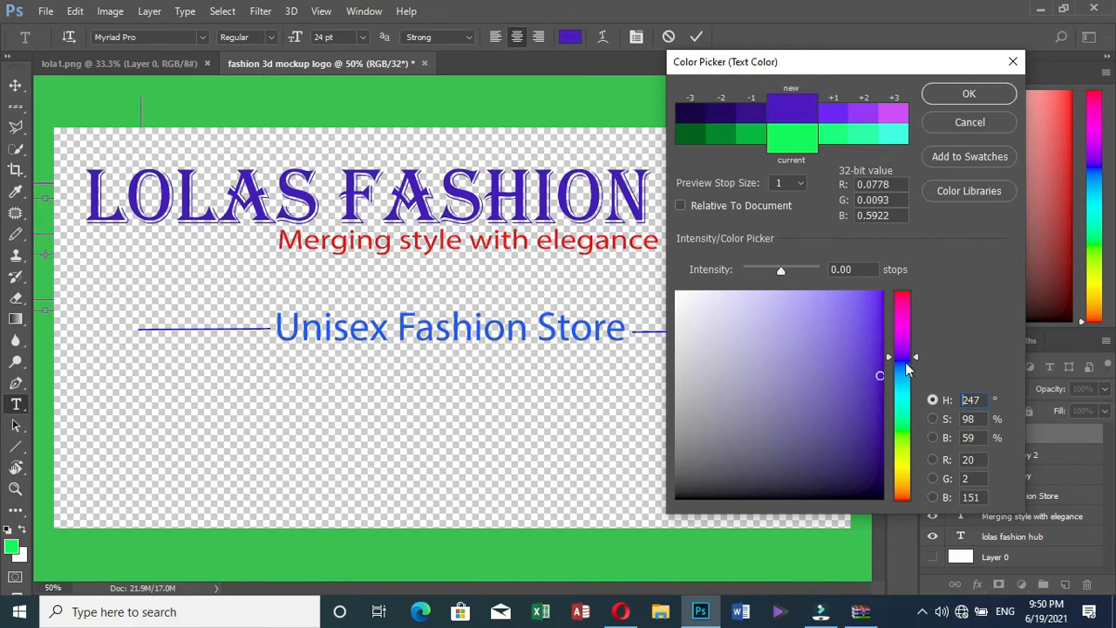
left_click(905, 361)
left_click(879, 402)
left_click(881, 421)
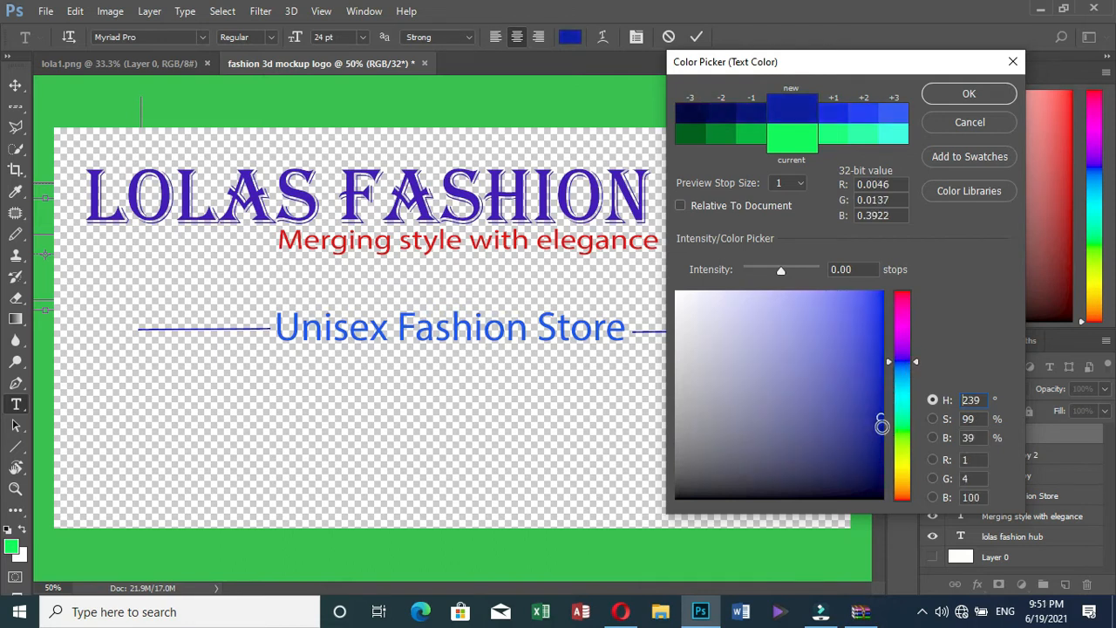
left_click(869, 402)
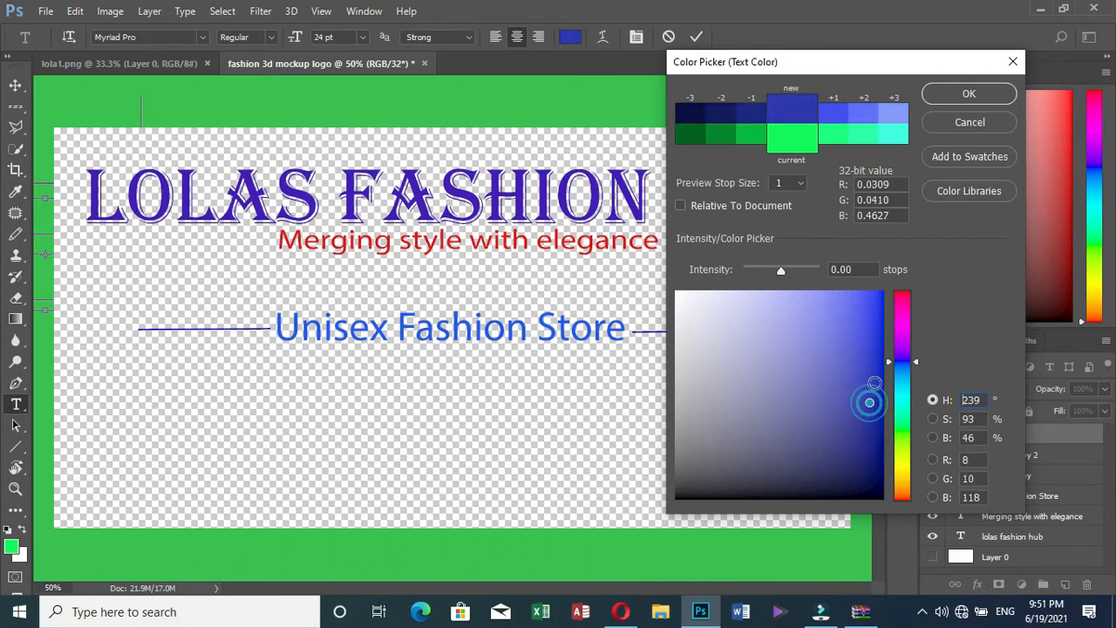
left_click(875, 382)
left_click(879, 360)
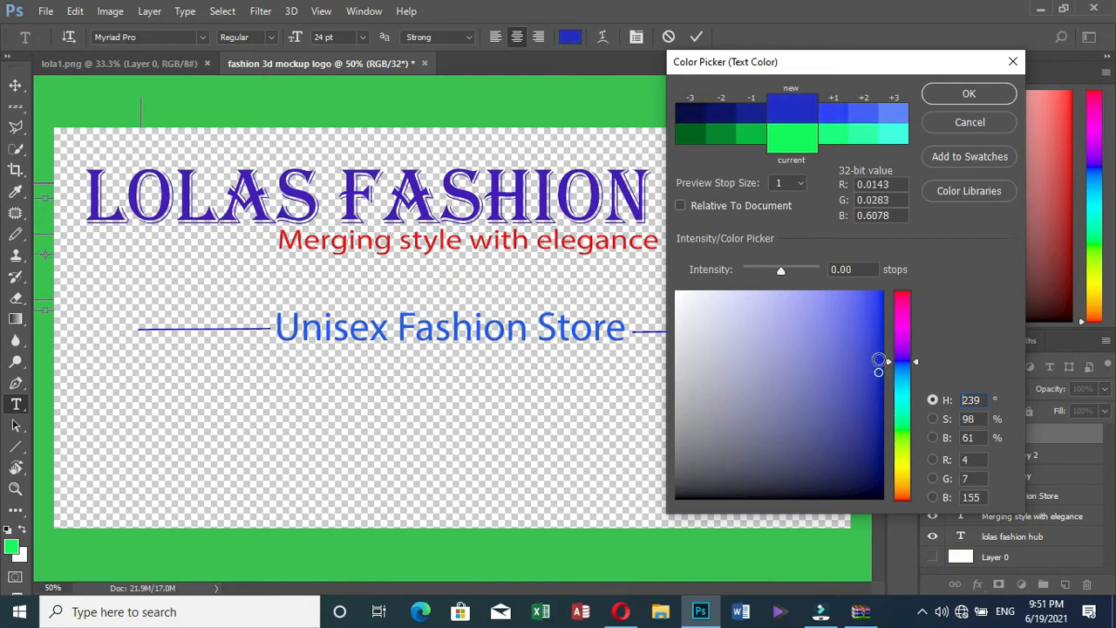
left_click(879, 359)
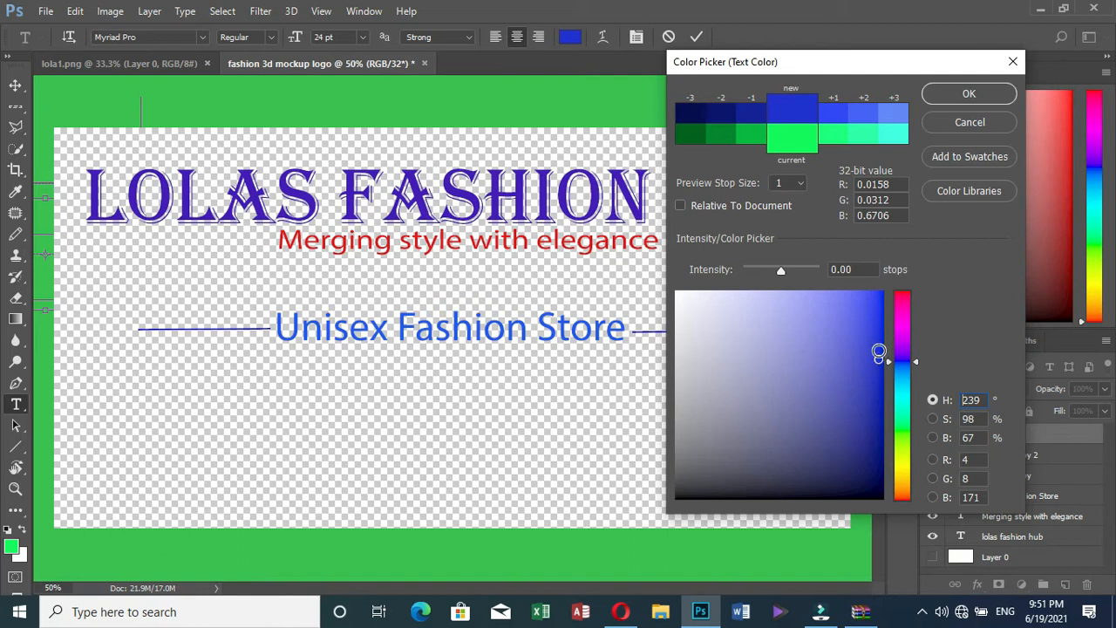
left_click(880, 351)
left_click(879, 338)
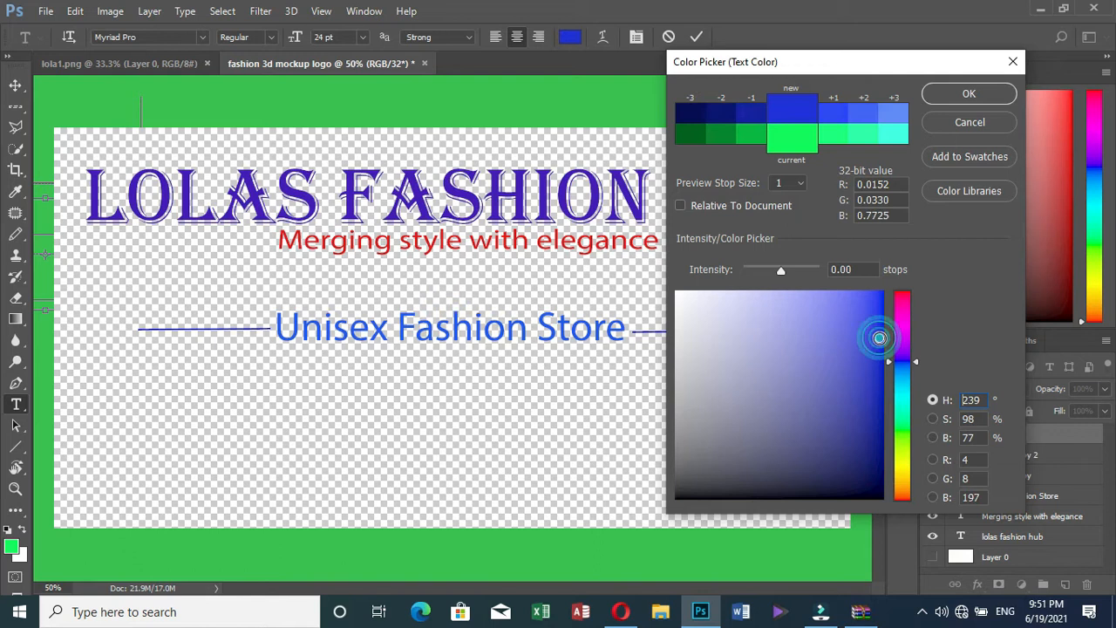
left_click(962, 96)
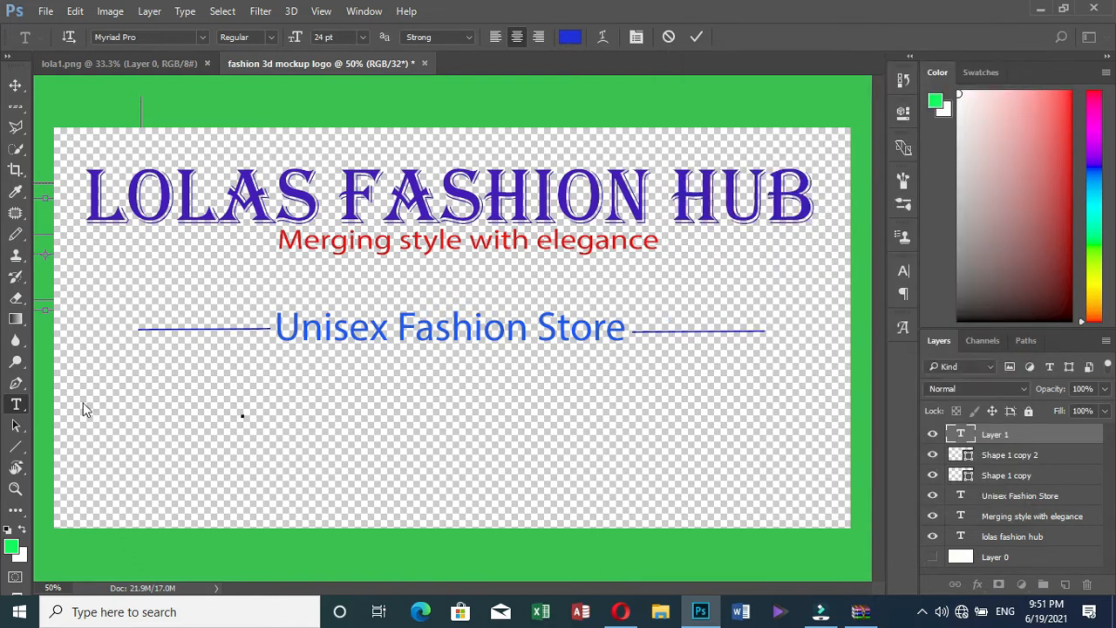
Type and commit 'Quality clothes' as a text layer below Unisex Fashion Store
type("Qua")
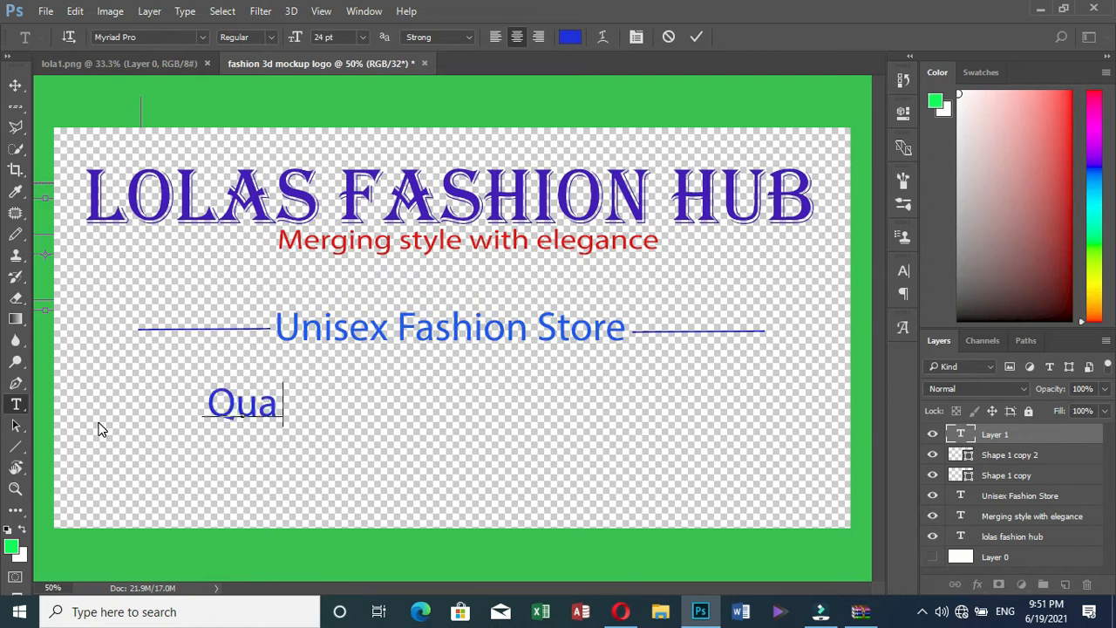
type("lity sh")
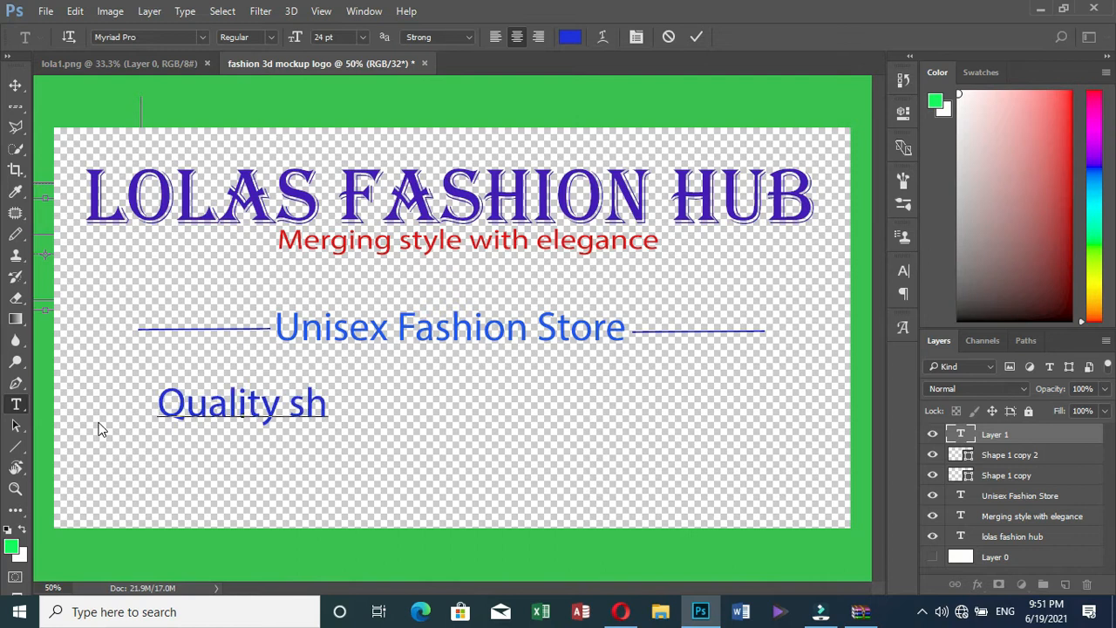
key("BackSpace")
key("BackSpace")
key("BackSpace")
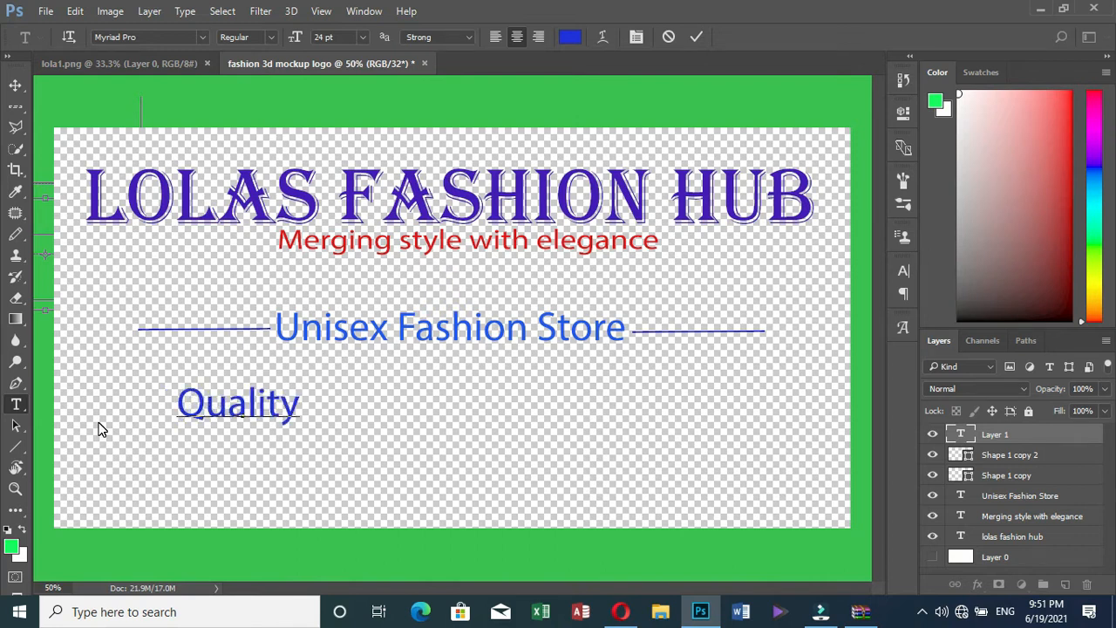
type("clothes")
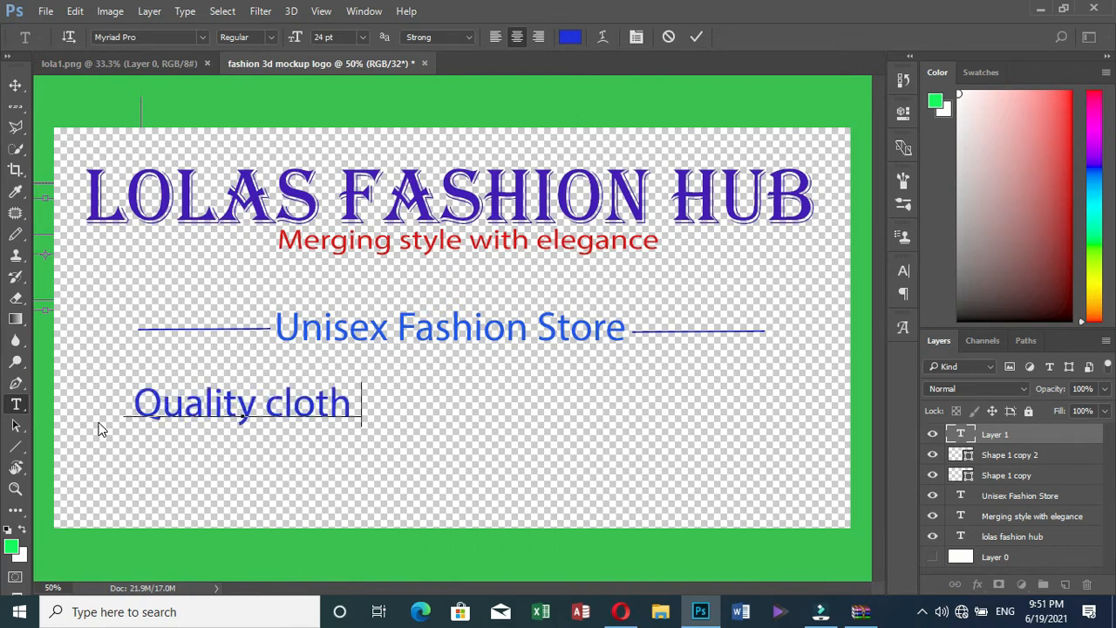
left_click(696, 37)
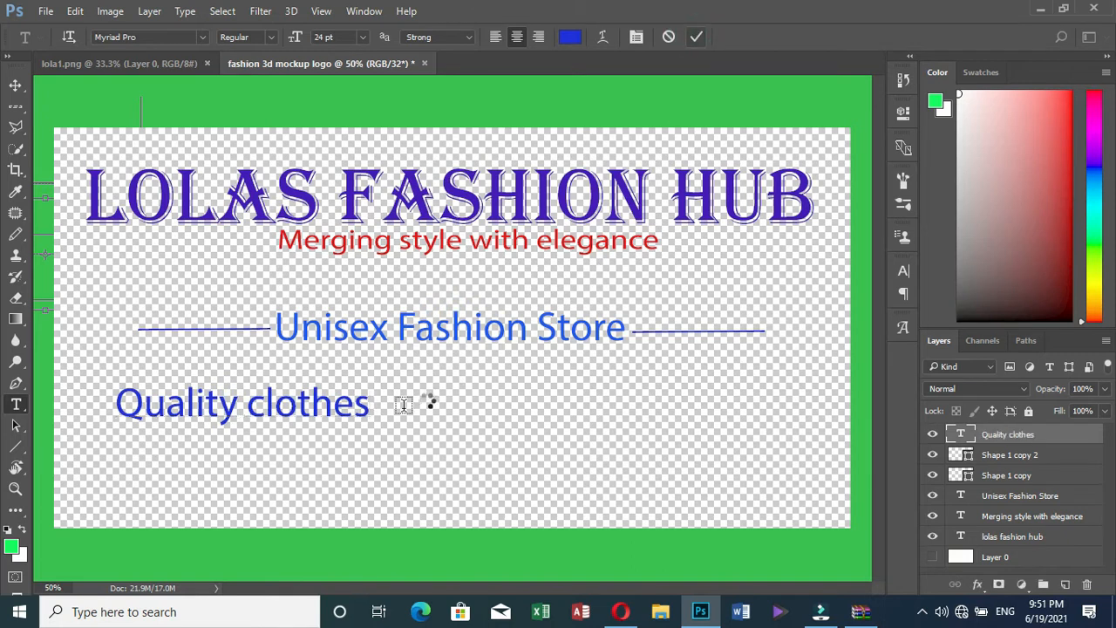
Add 'Shoes' and 'Bags' as separate text layers to its right
left_click(453, 405)
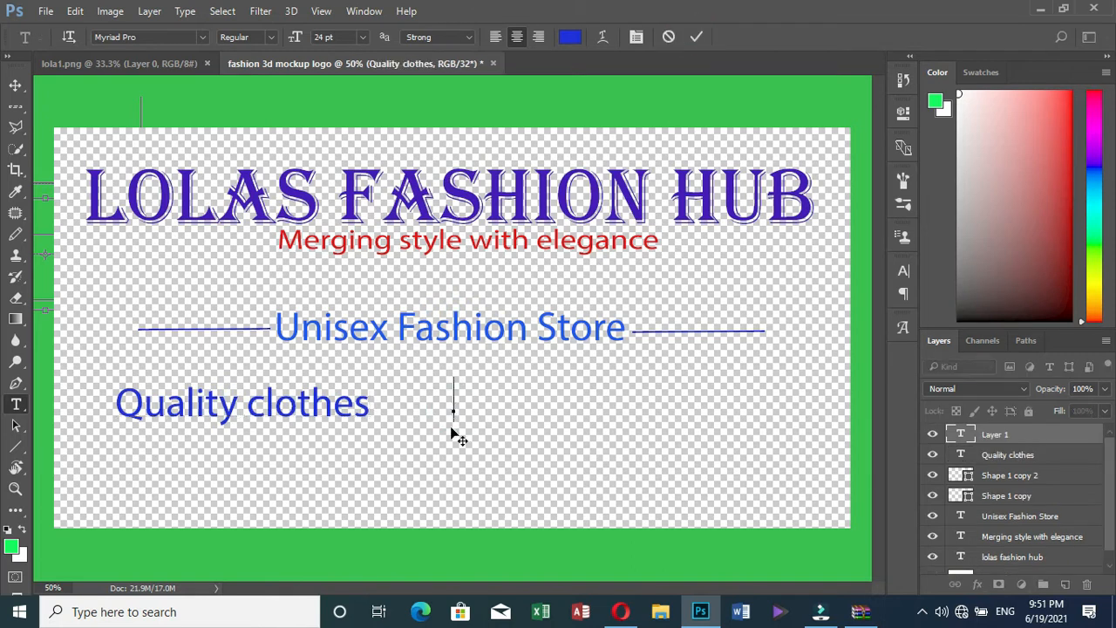
type("Shoes")
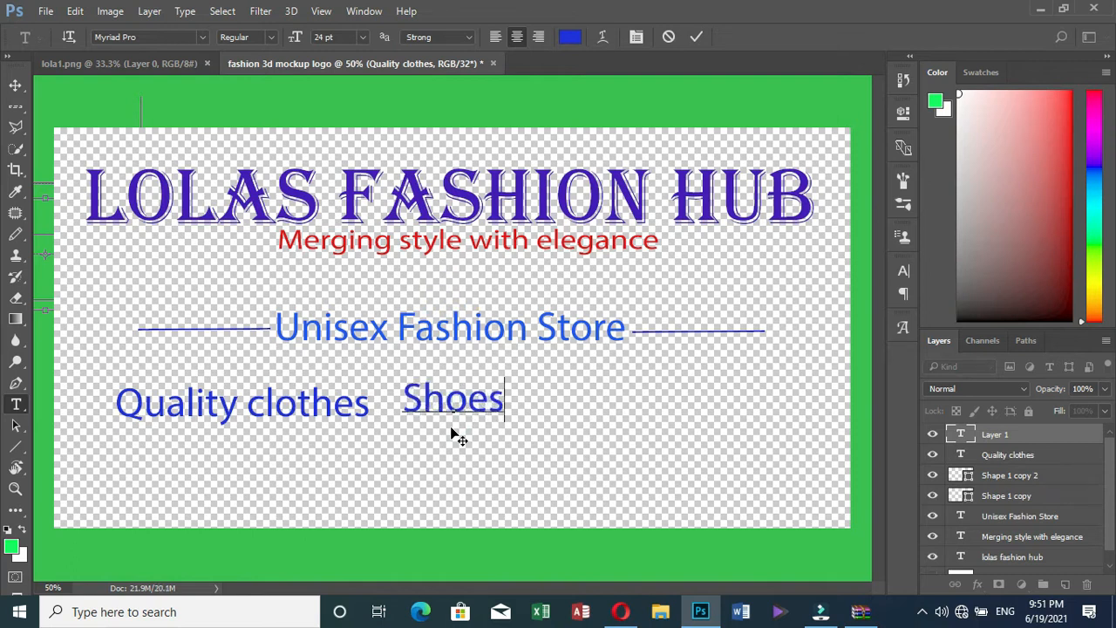
left_click_drag(454, 434, 449, 433)
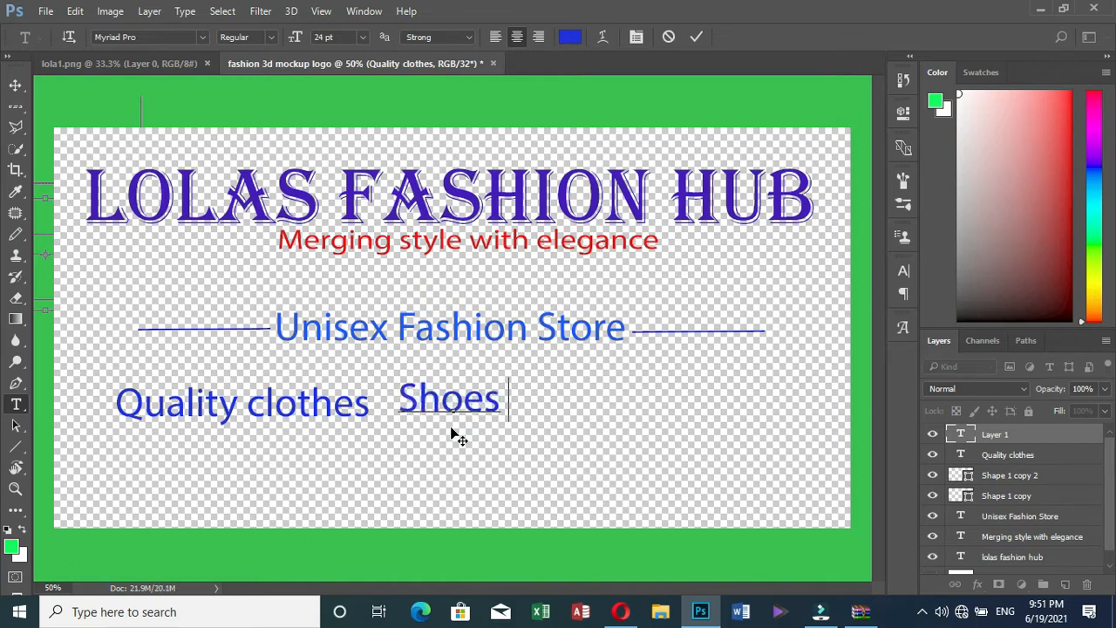
left_click(696, 37)
left_click(572, 404)
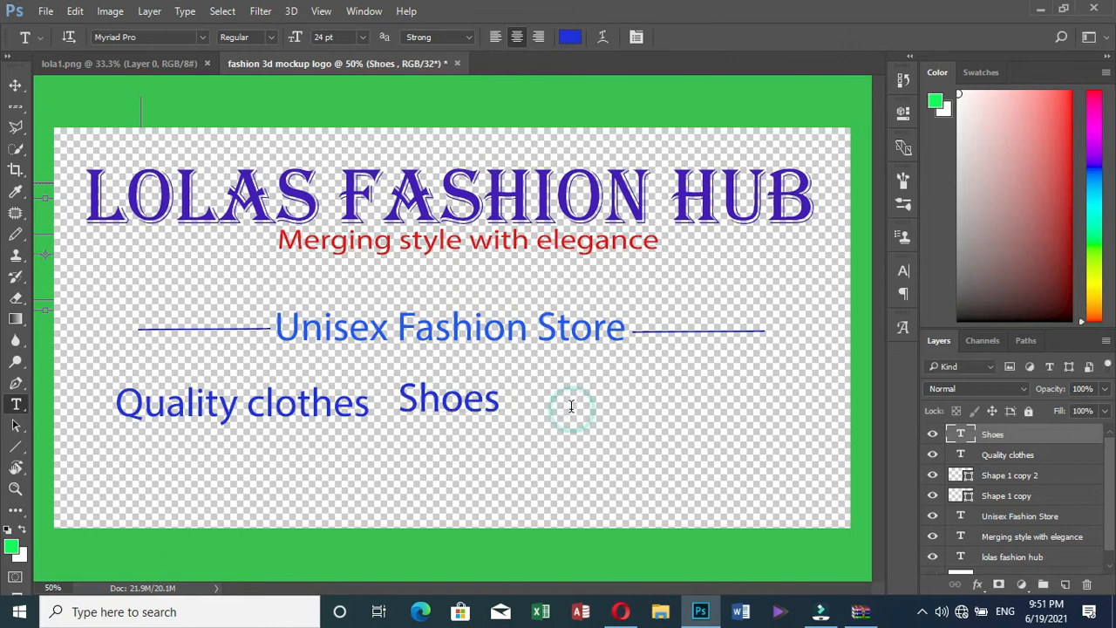
type("Bags")
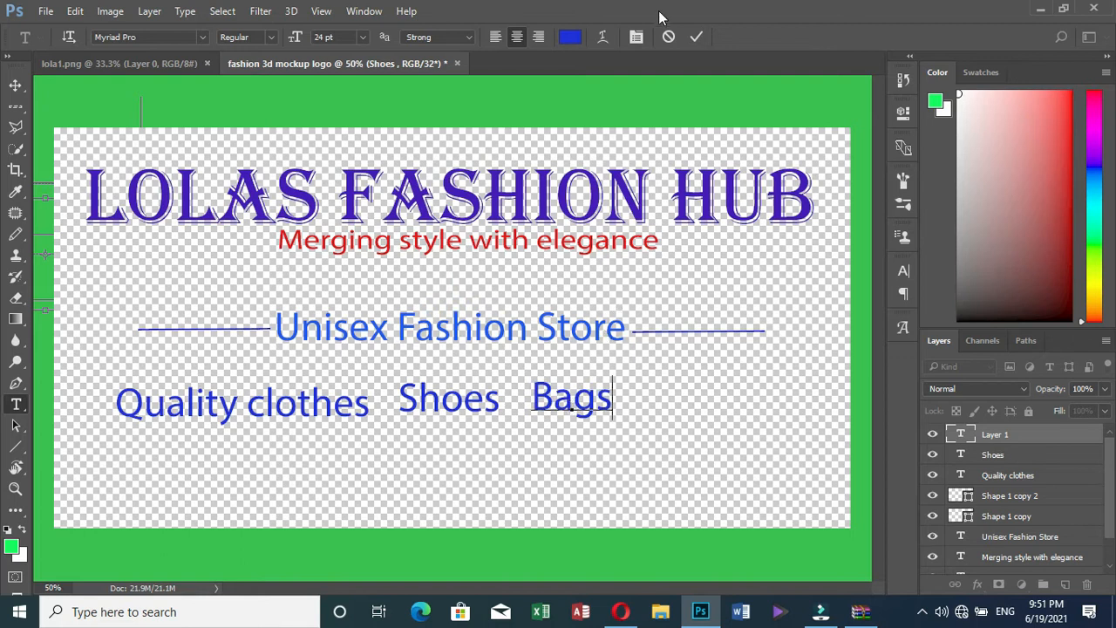
left_click(694, 37)
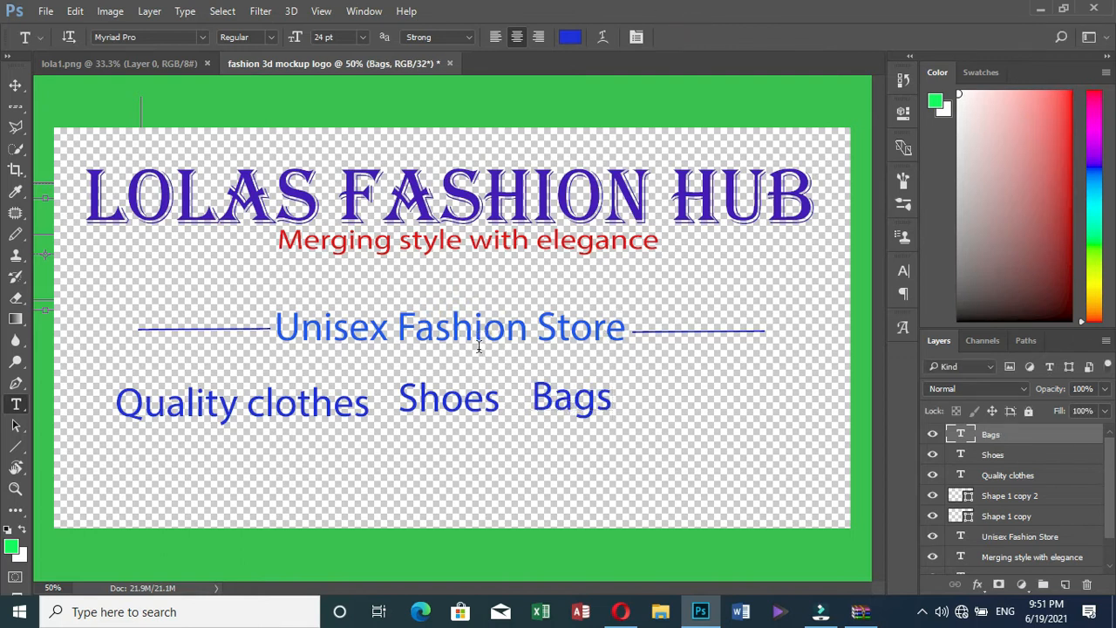
left_click(15, 86)
Move Bags to the right end of the row and Shoes toward the middle
left_click(690, 369)
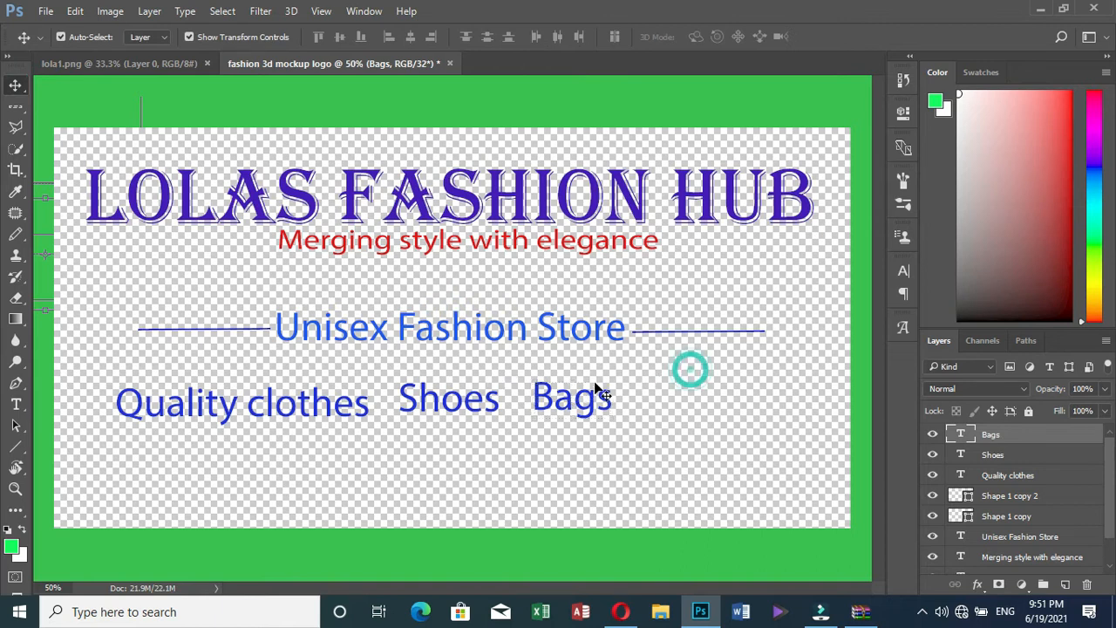
left_click_drag(572, 403, 713, 403)
left_click(443, 399)
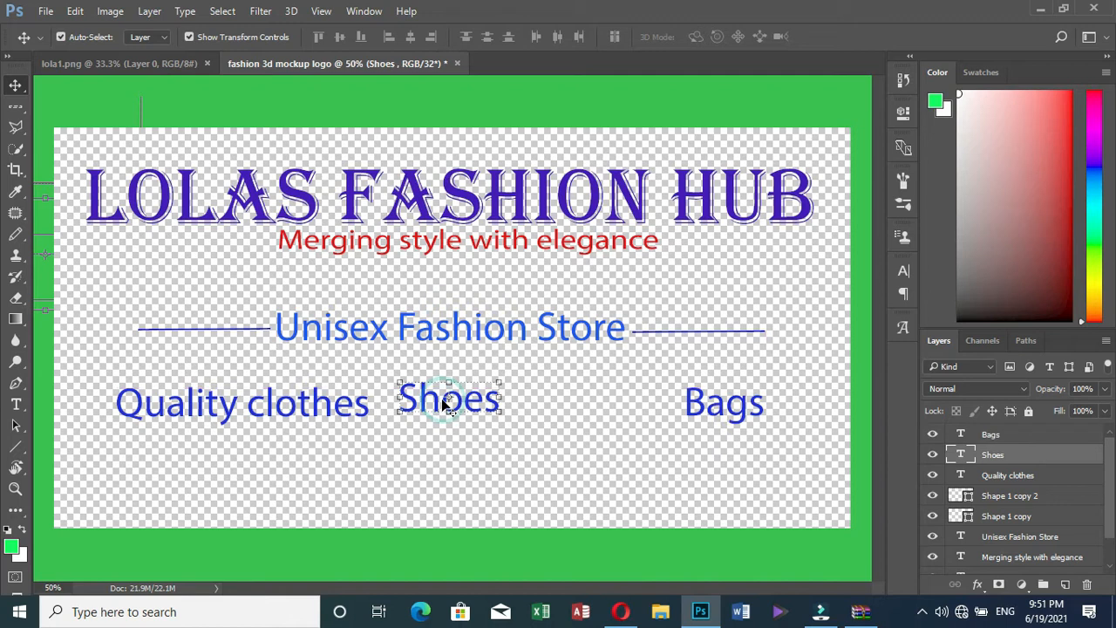
left_click_drag(490, 410, 508, 404)
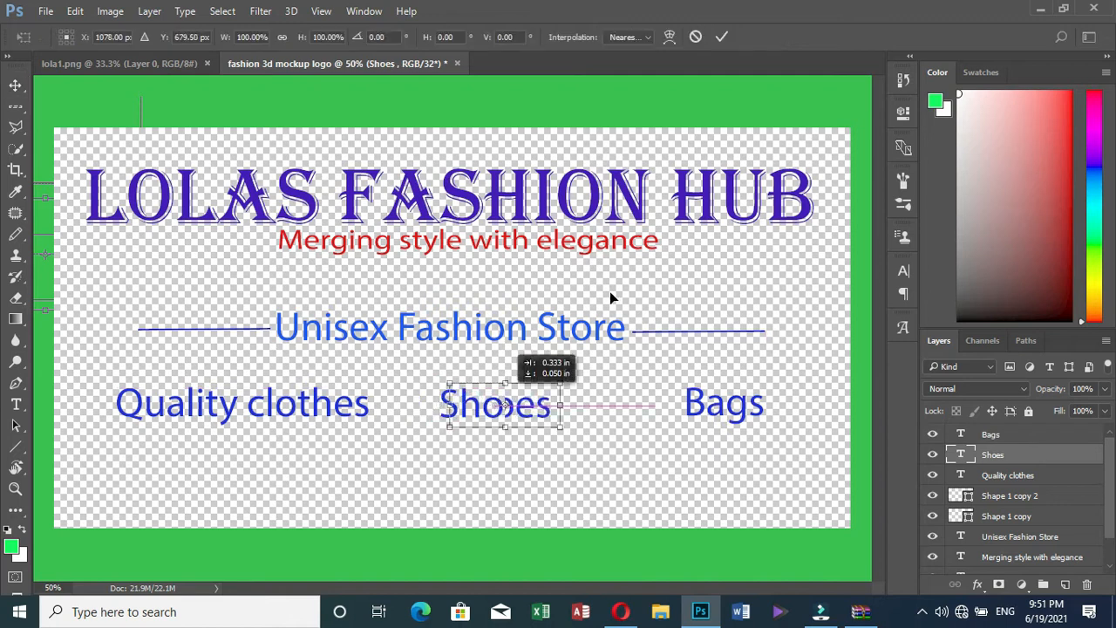
left_click(721, 37)
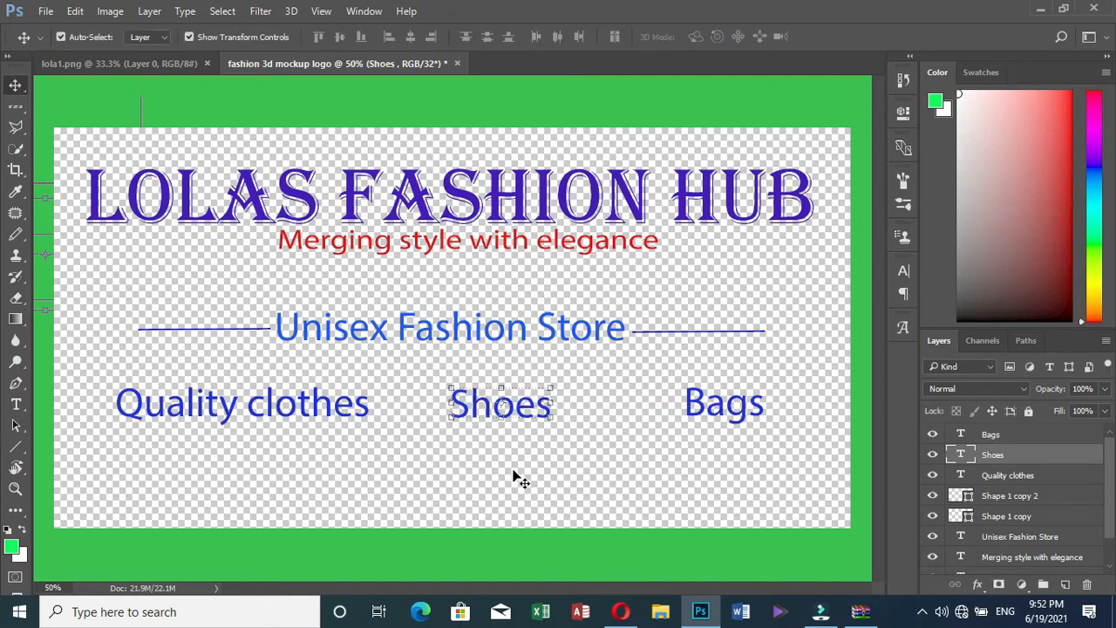
left_click_drag(501, 416, 513, 413)
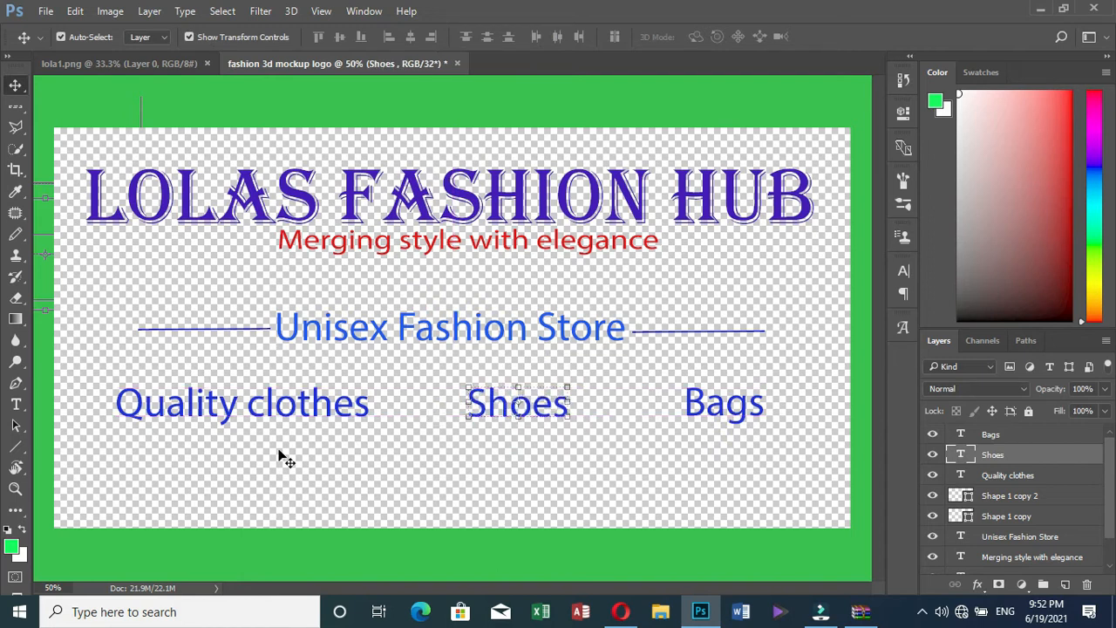
Shift Quality clothes slightly right and scale it down to about 62% width, 48% height
left_click_drag(209, 417, 215, 413)
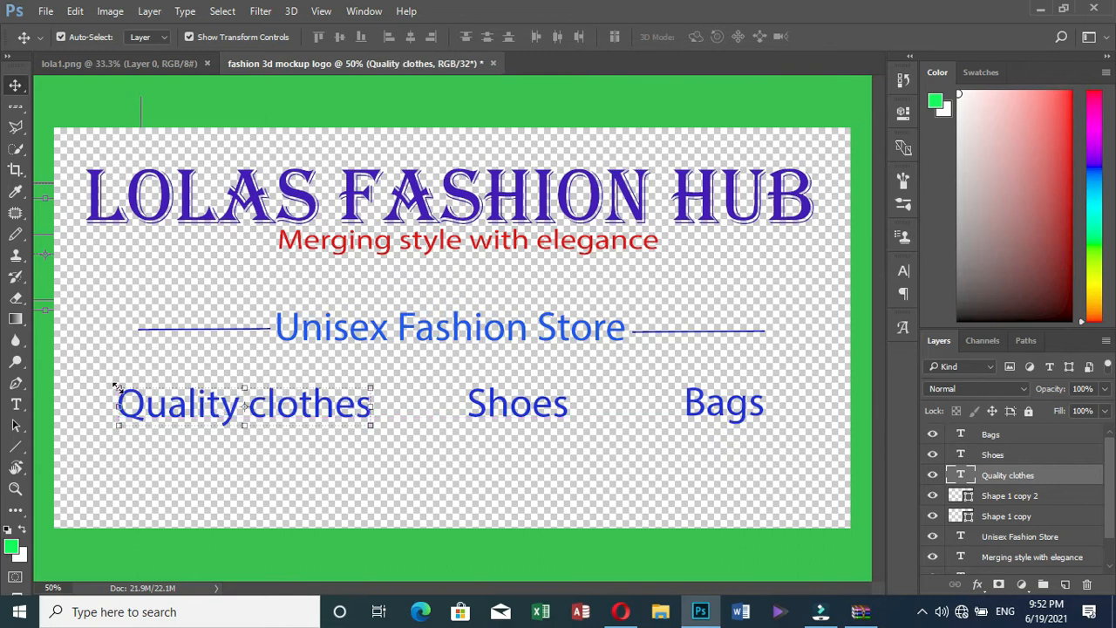
key("ctrl+t")
left_click_drag(139, 397, 215, 409)
Reposition the scaled Quality clothes, then shrink Shoes and move it toward Quality clothes
left_click(726, 37)
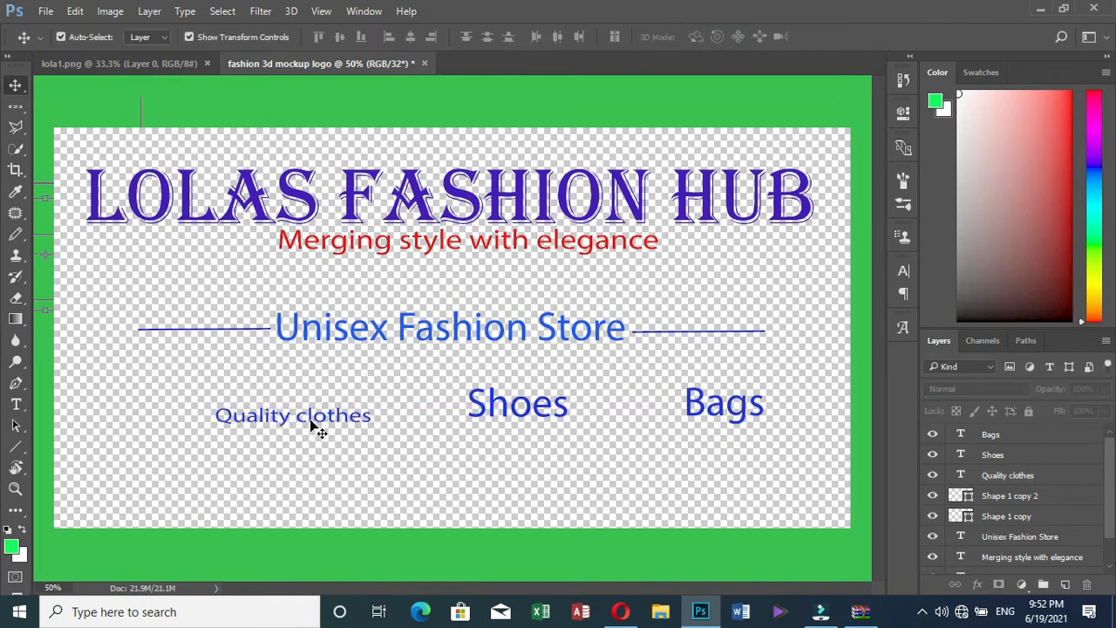
left_click_drag(312, 425, 263, 413)
left_click(505, 410)
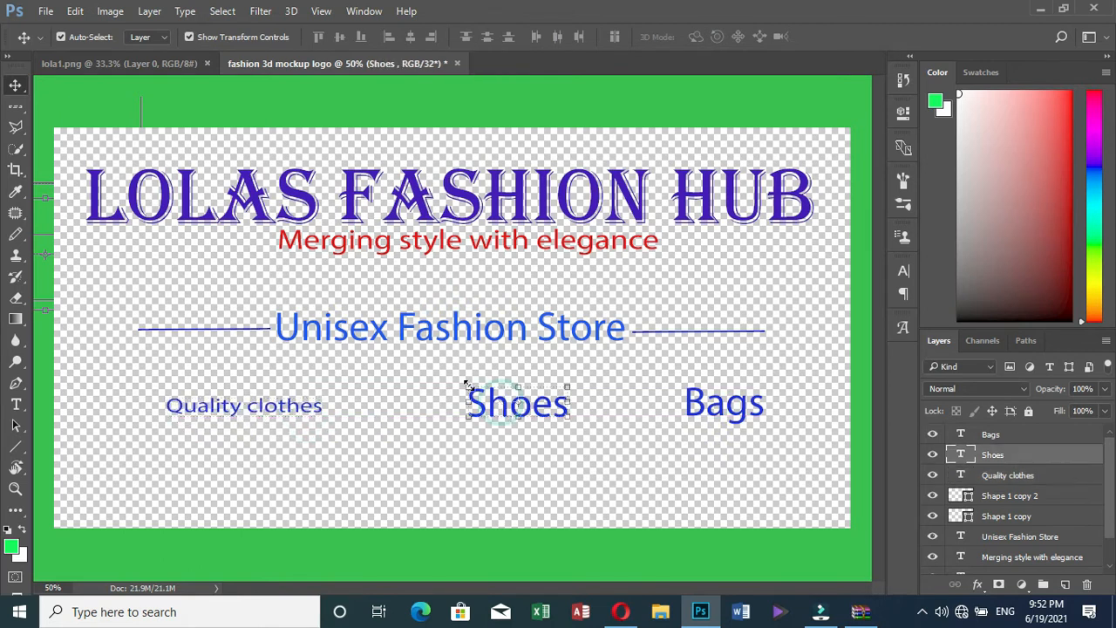
left_click_drag(469, 386, 506, 399)
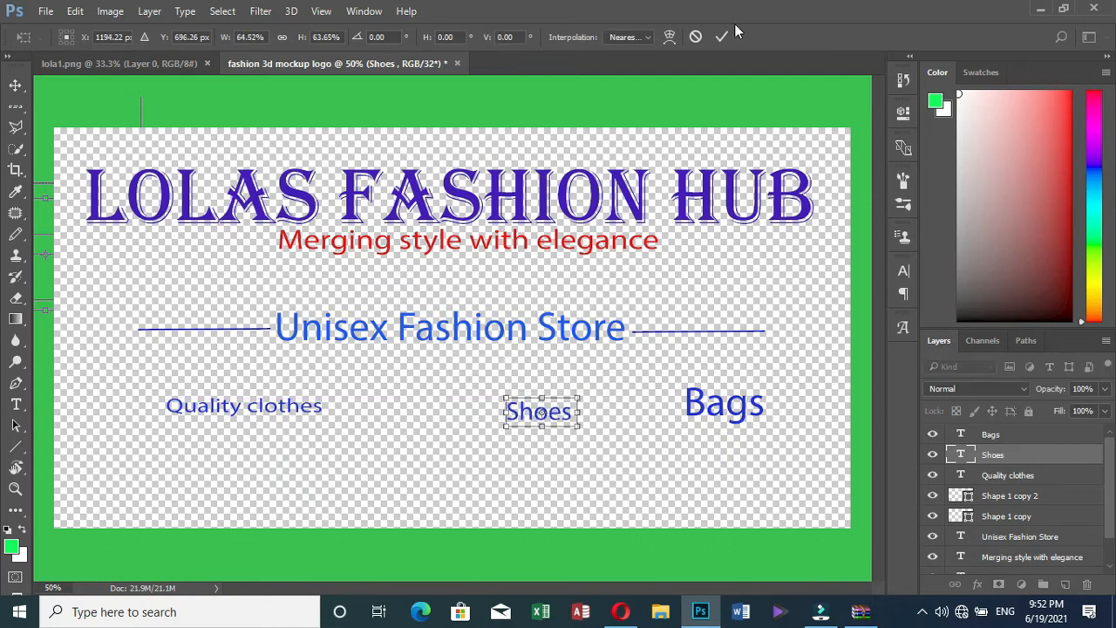
left_click(721, 39)
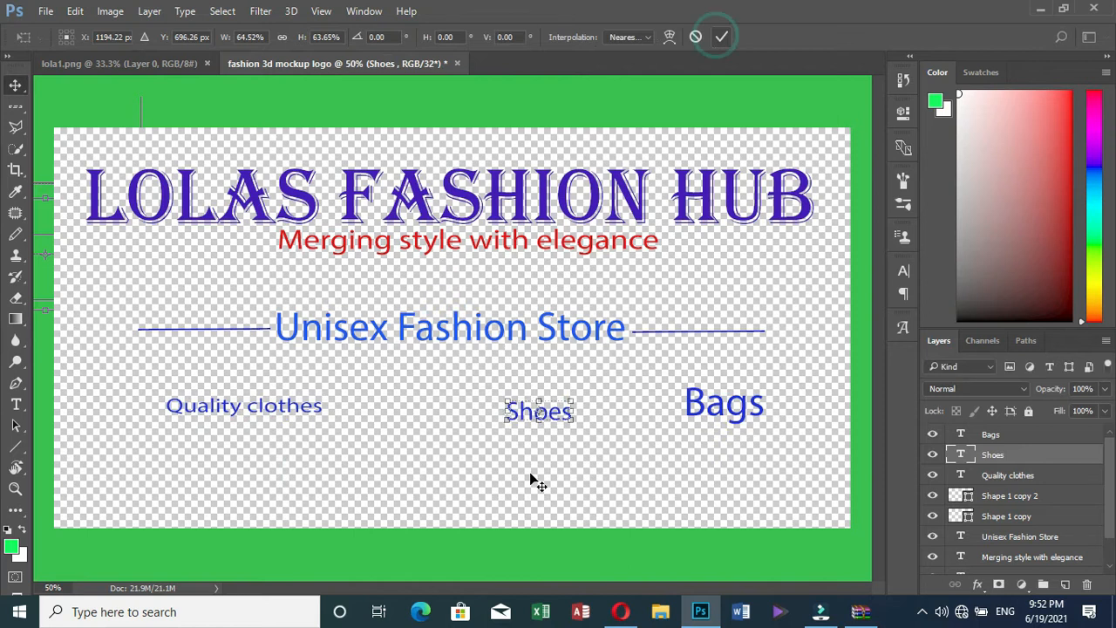
left_click_drag(549, 422, 468, 415)
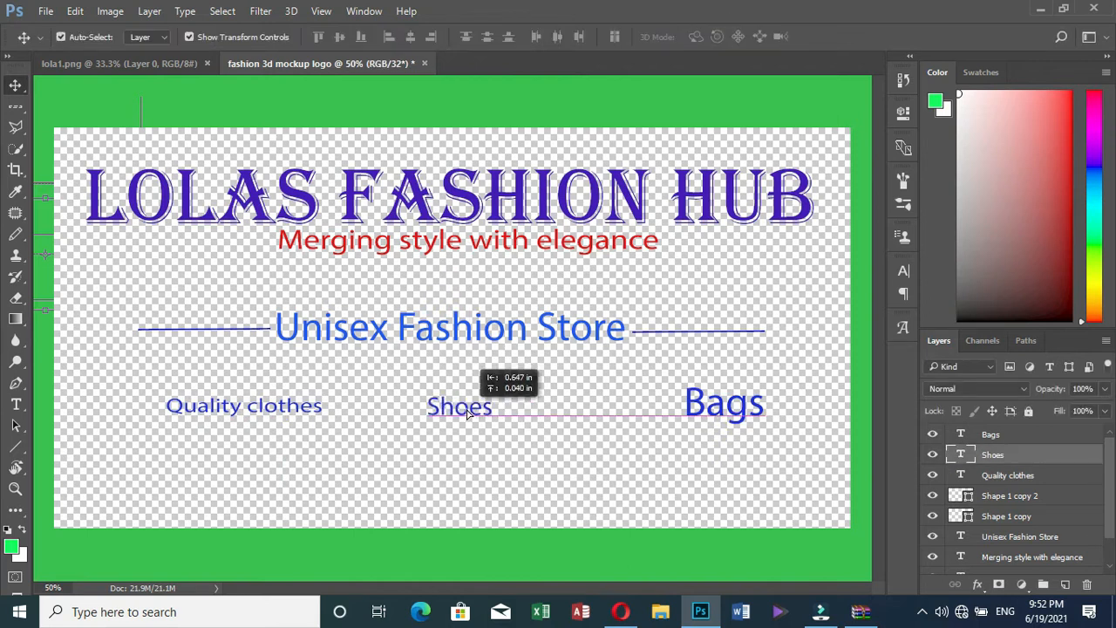
Shrink Bags to about 66% width, 61% height and space Shoes and Bags evenly
left_click(714, 401)
left_click_drag(679, 386, 713, 400)
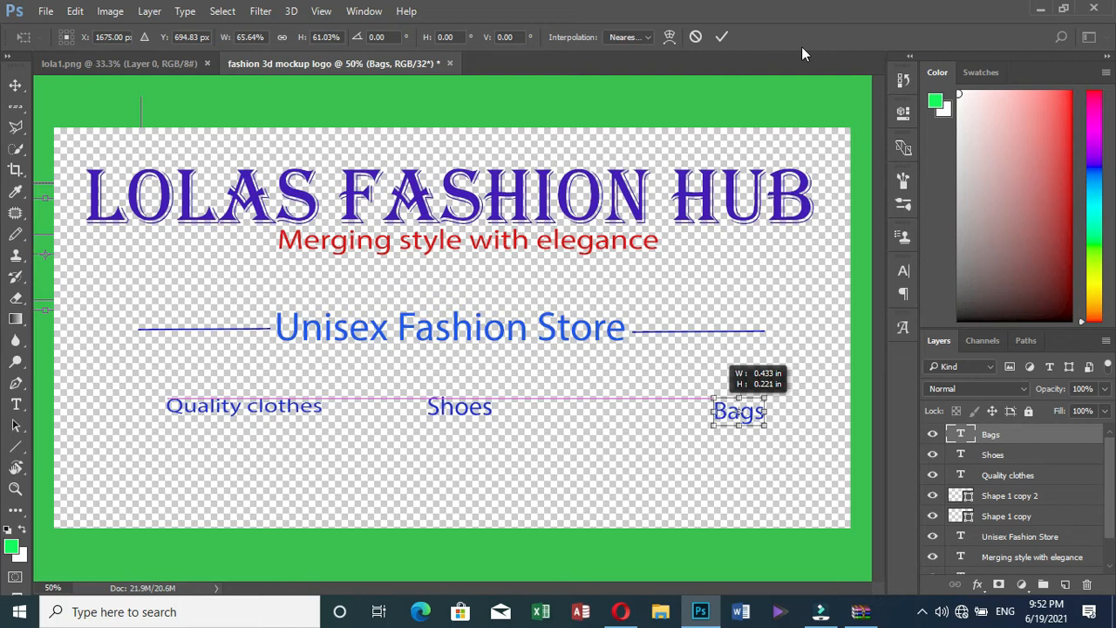
left_click(722, 39)
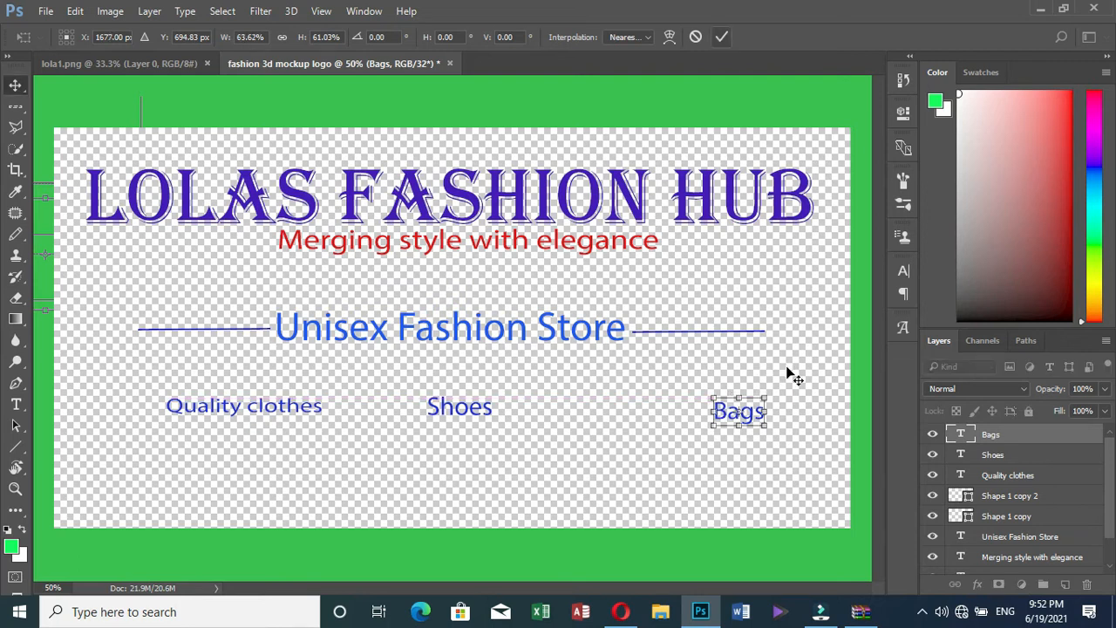
left_click(745, 418)
left_click_drag(745, 418, 671, 417)
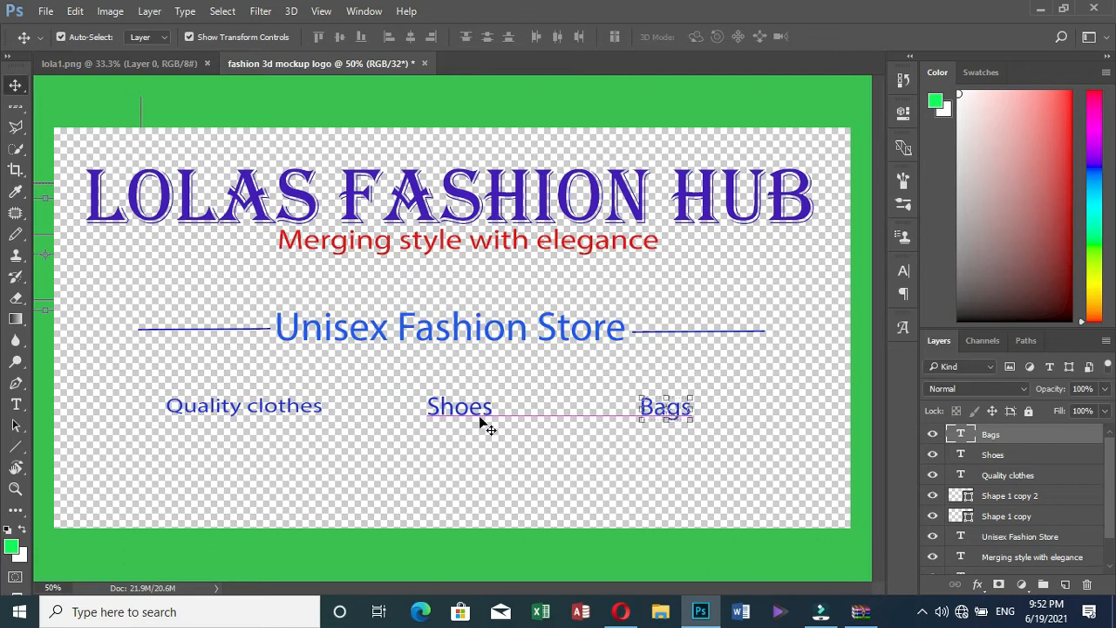
left_click_drag(457, 419, 471, 415)
left_click(461, 438)
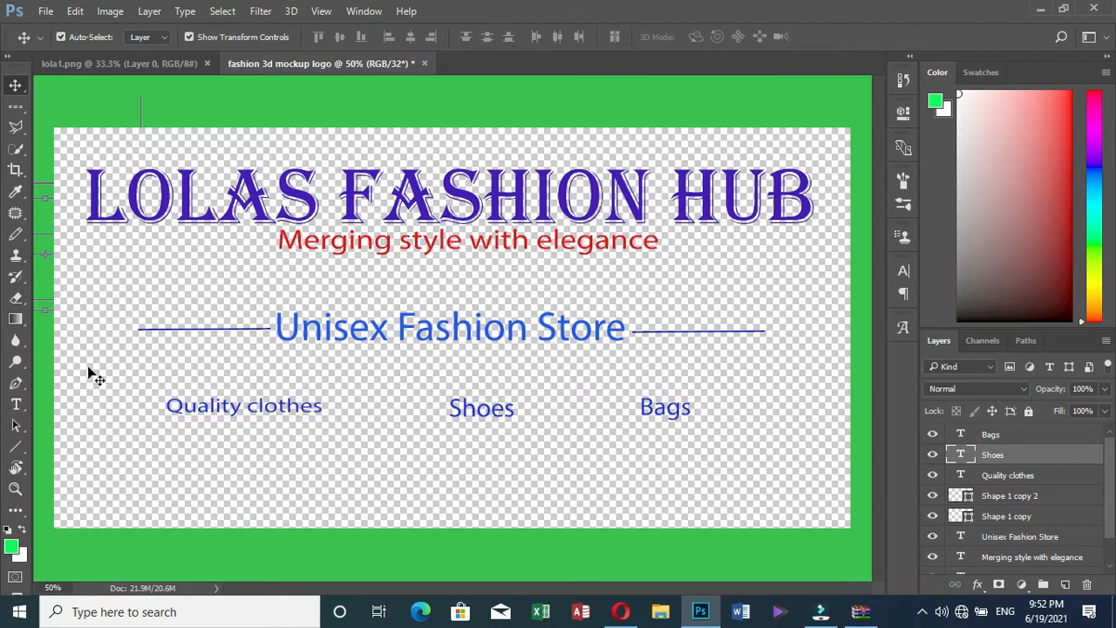
Shift Quality clothes slightly right and stretch it to 103% height
left_click(209, 407)
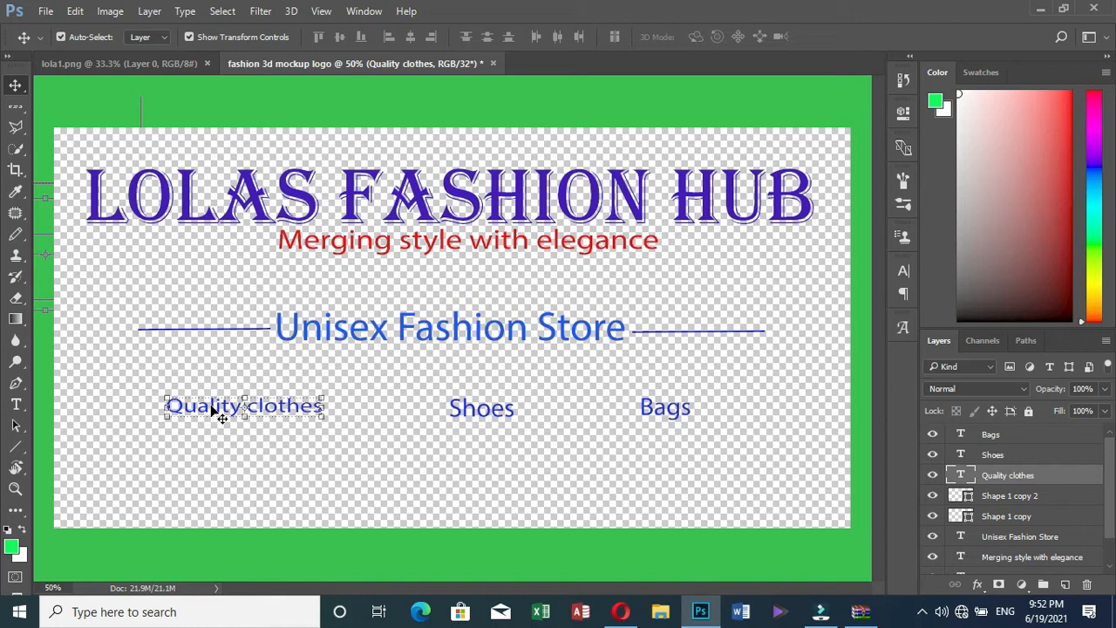
left_click(231, 416)
left_click_drag(231, 417, 248, 411)
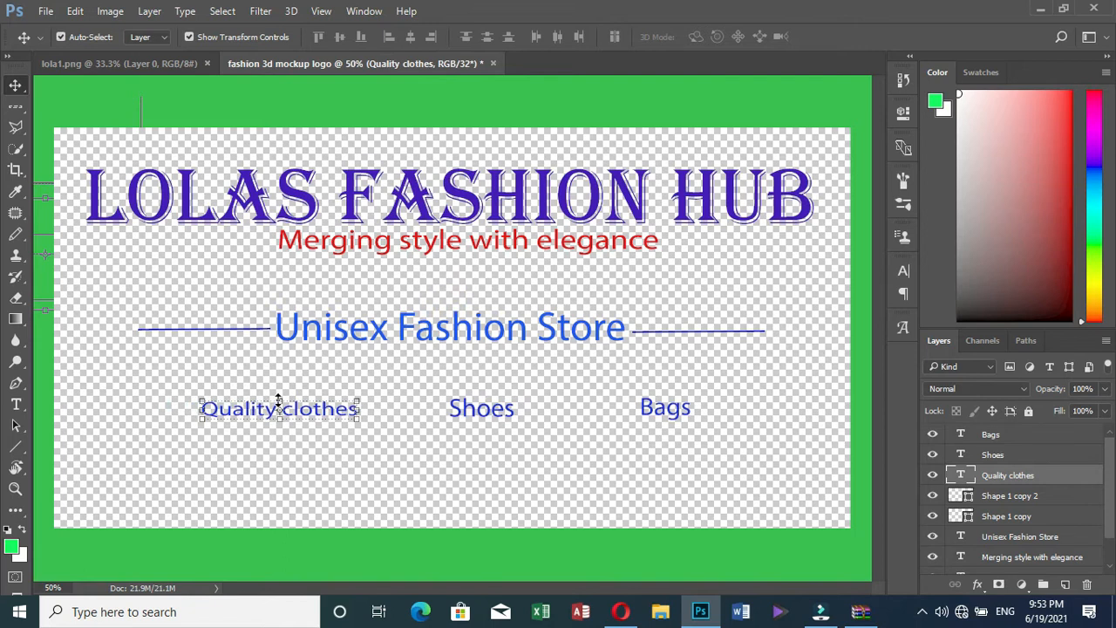
left_click_drag(279, 396, 278, 394)
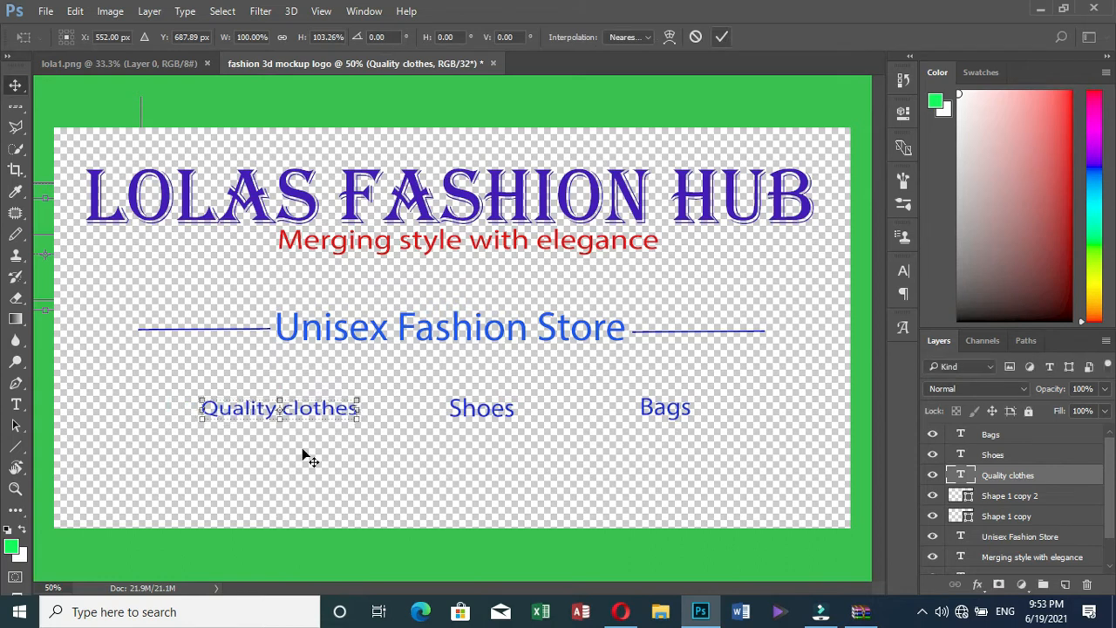
left_click(162, 406)
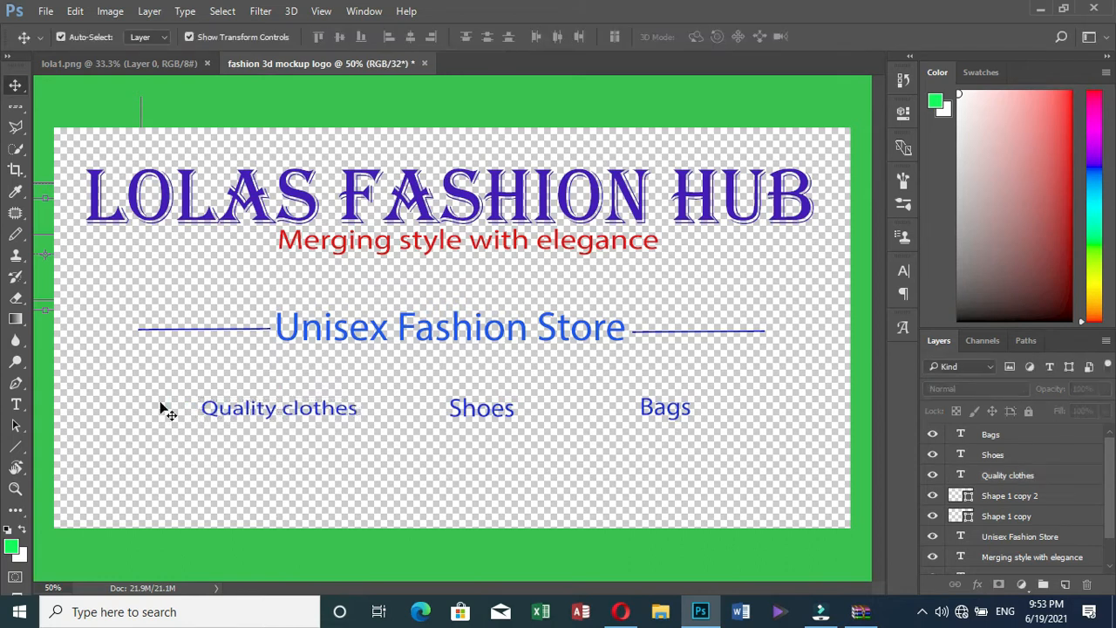
Nudge Quality clothes, Shoes and Bags upward until all three sit level on one row
left_click(259, 417)
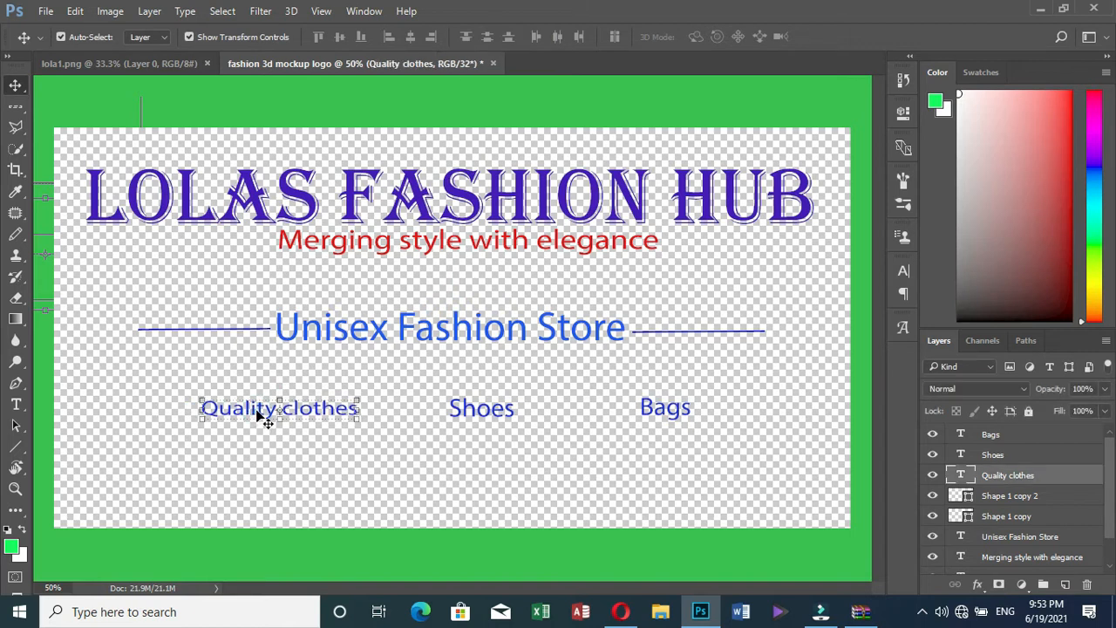
key("Up")
key("Up")
key("Up")
key("Up")
key("Up")
key("Up")
key("Up")
key("Up")
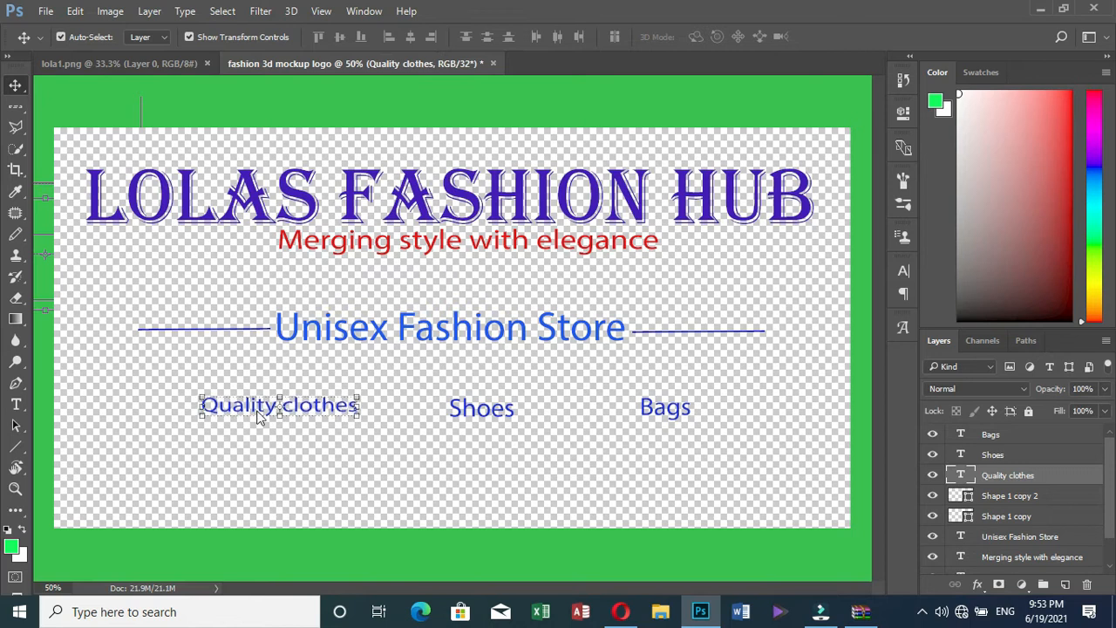
key("Up")
key("Up")
key("Up")
key("Up")
key("Up")
key("Up")
key("Up")
key("Up")
key("Up")
key("Up")
key("Up")
key("Up")
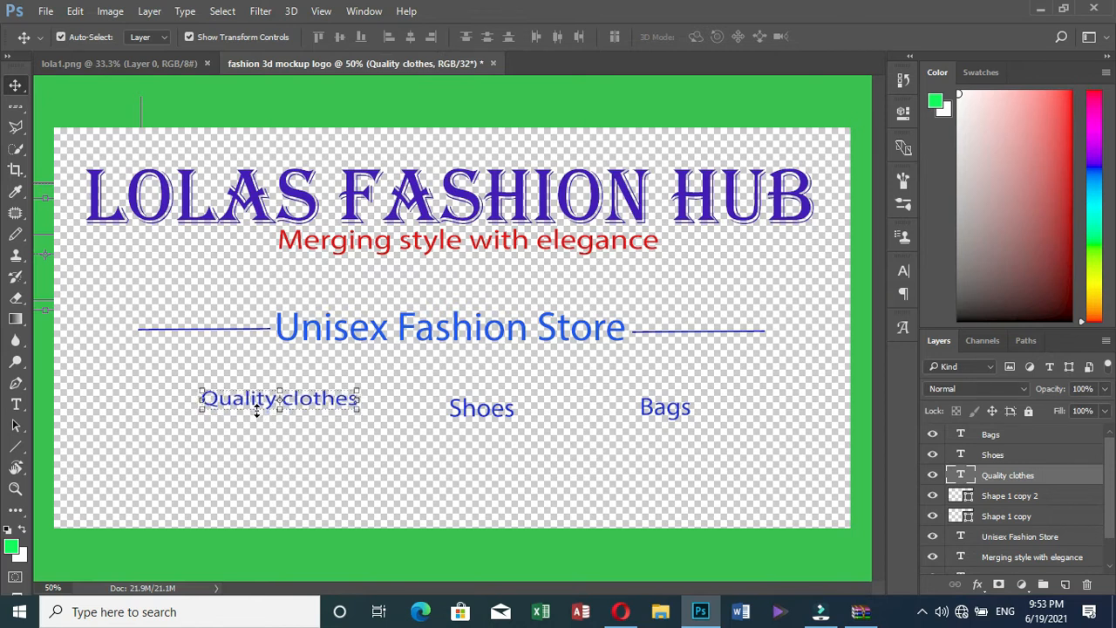
key("Up")
key("Up")
key("Up")
key("Up")
key("Up")
key("Up")
key("Up")
key("Up")
key("Up")
key("Up")
key("Up")
key("Up")
key("Up")
key("Up")
key("Up")
key("Up")
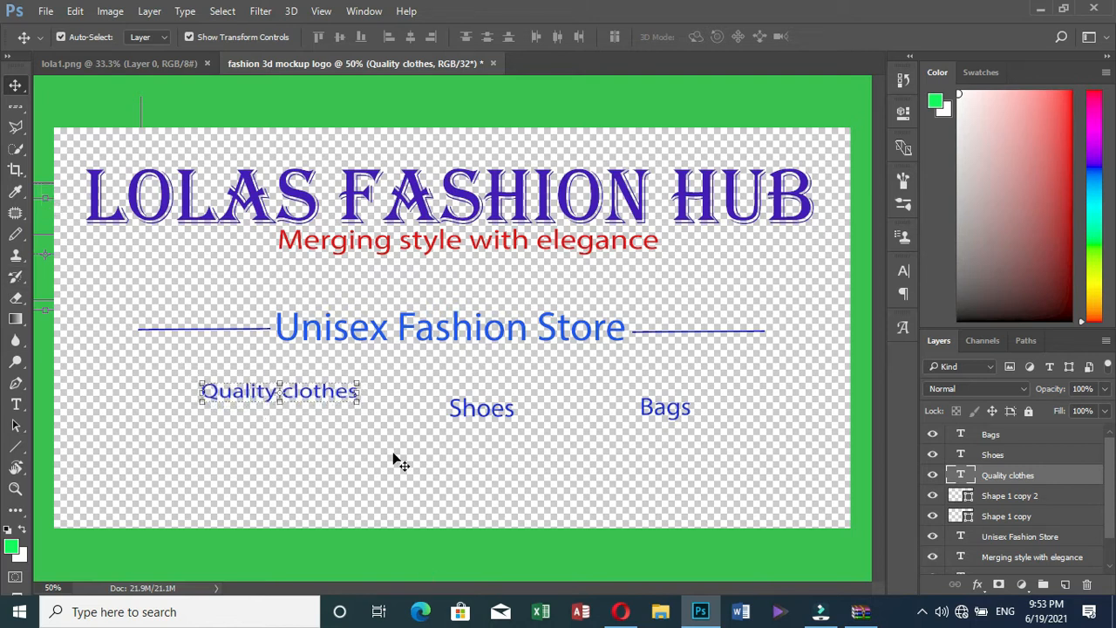
left_click(506, 430)
left_click(478, 417)
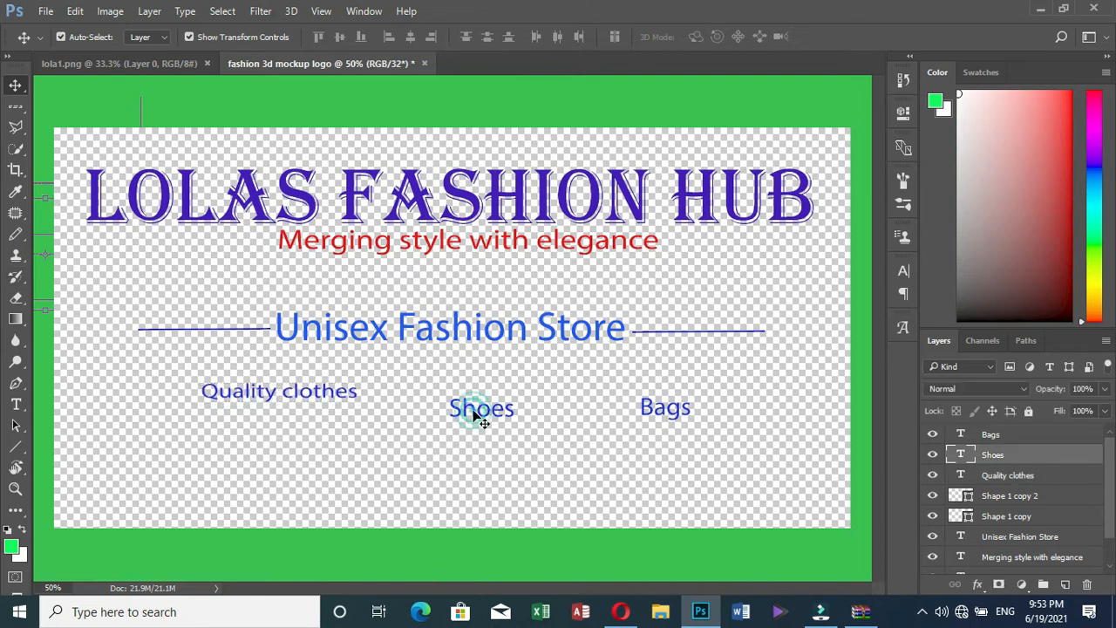
key("Up")
key("Up")
key("Up")
key("Up")
key("Up")
key("Up")
key("Up")
key("Up")
key("Up")
key("Up")
key("Up")
key("Up")
key("Up")
key("Up")
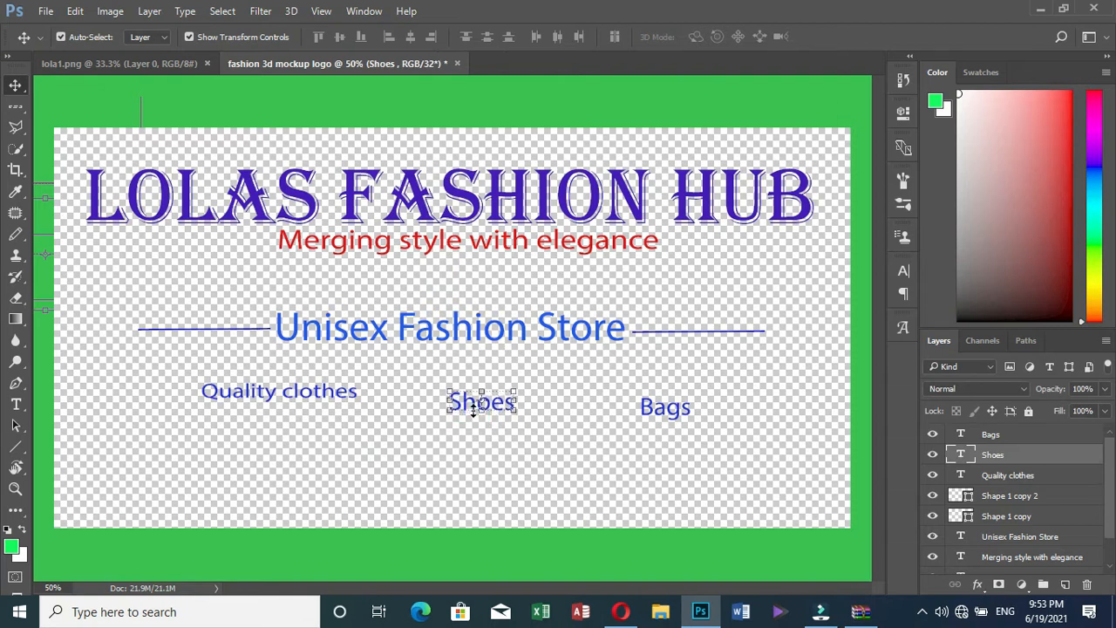
key("Up")
key("Up")
key("Up")
key("Up")
key("Up")
left_click(668, 480)
left_click(660, 406)
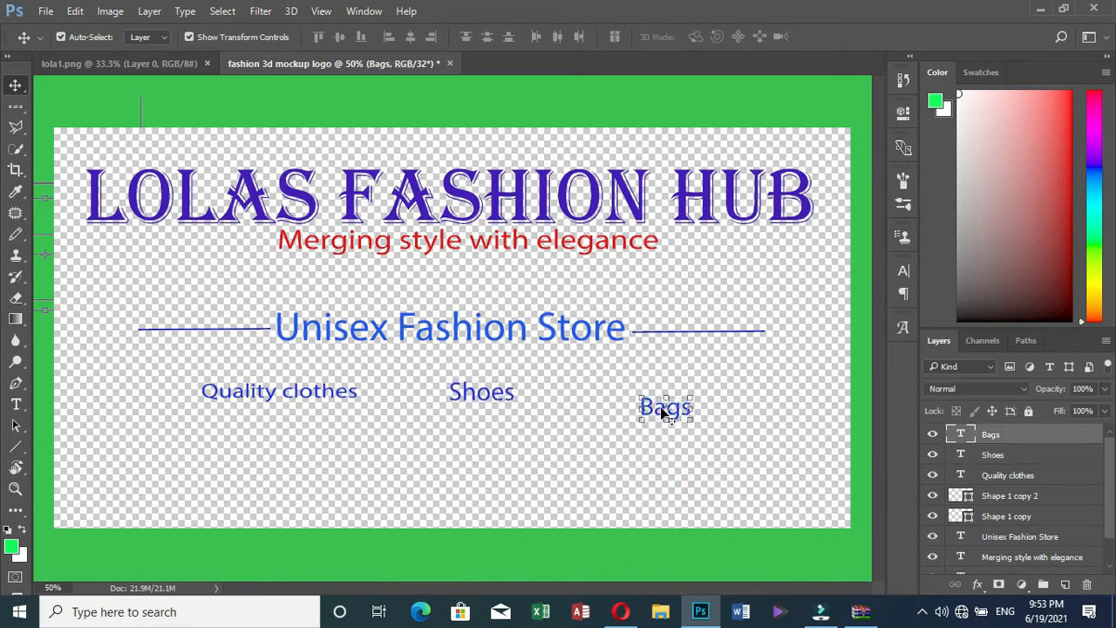
key("Up")
key("Up")
key("Up")
key("Up")
key("Up")
key("Up")
key("Up")
key("Up")
key("Up")
key("Up")
key("Up")
key("Up")
key("Up")
key("Up")
key("Up")
key("Up")
left_click(595, 464)
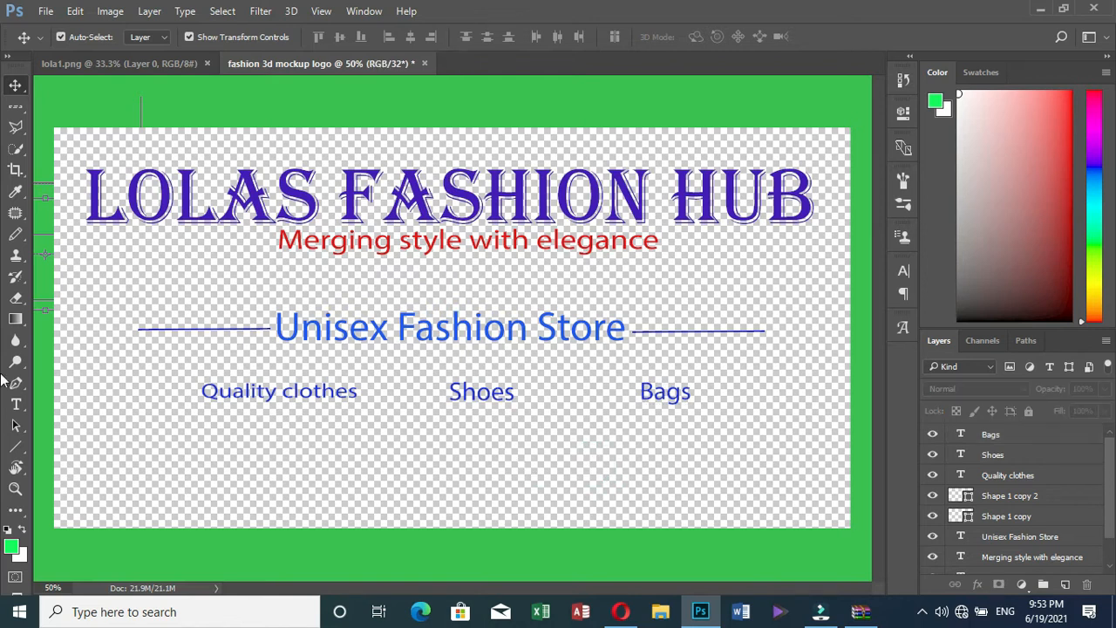
Draw a small 40 px circle with the Ellipse Tool just left of Quality clothes
left_click(18, 448)
right_click(24, 453)
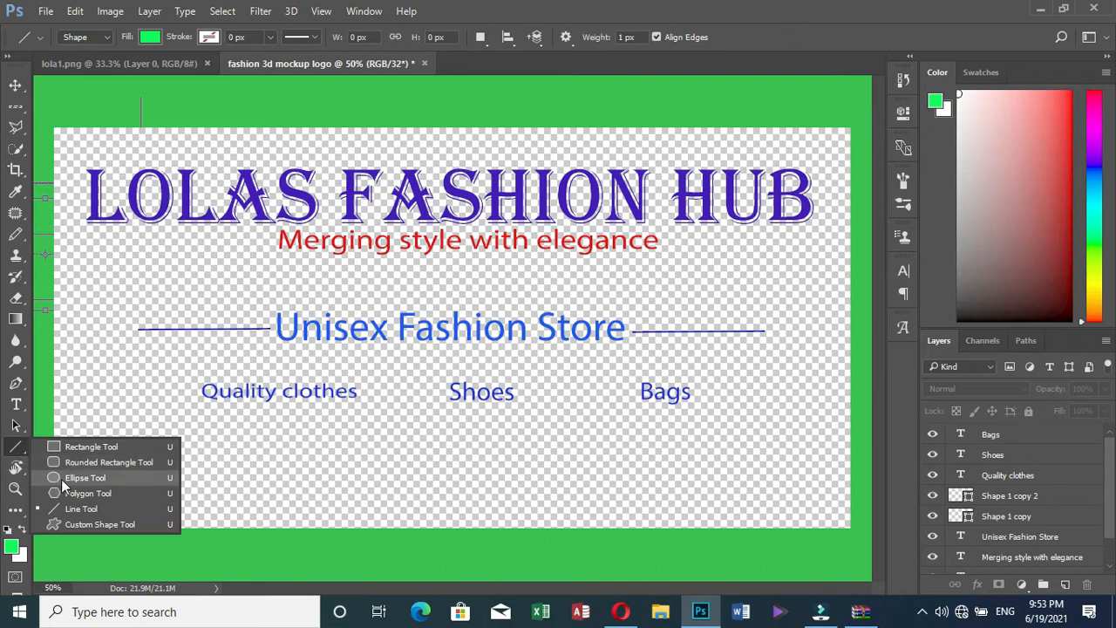
left_click(61, 478)
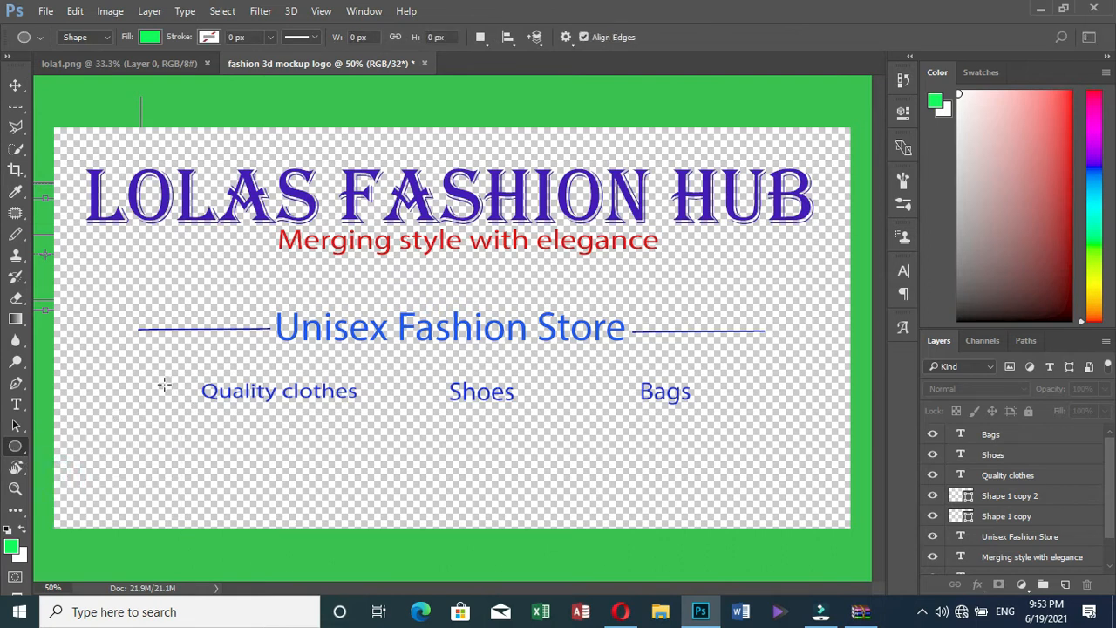
left_click_drag(173, 389, 180, 396)
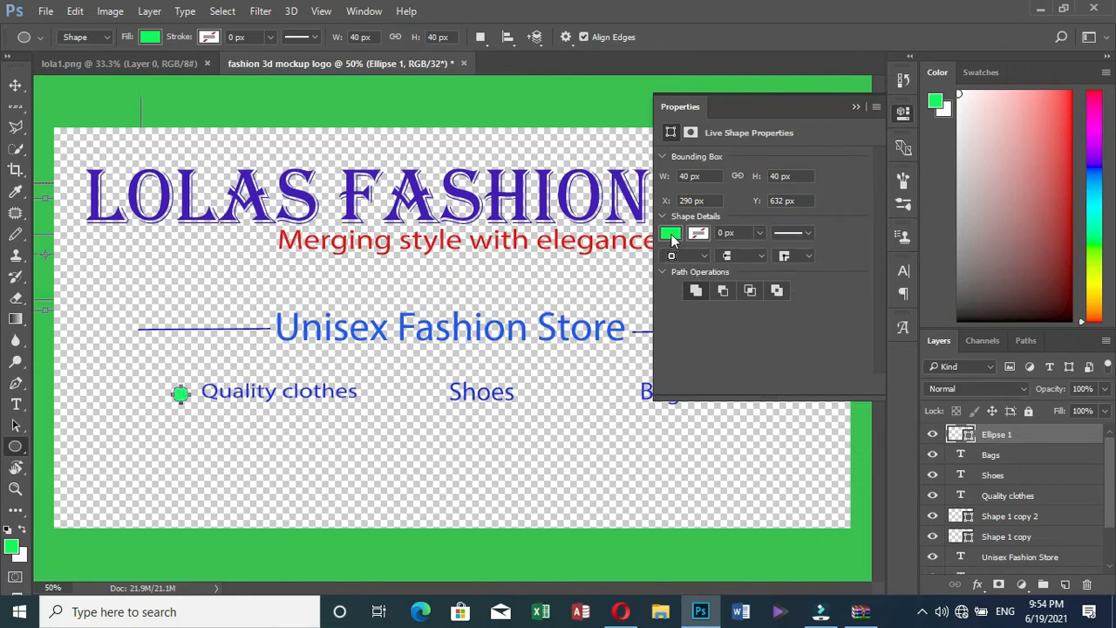
Fill the circle Ellipse 1 with solid blue
left_click(671, 233)
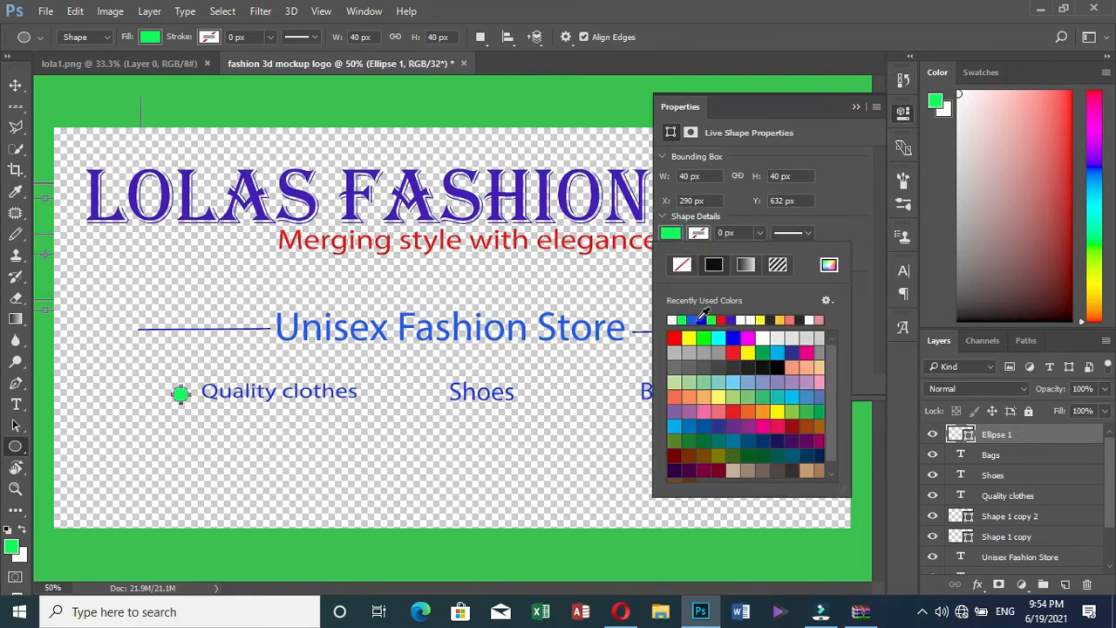
left_click(703, 320)
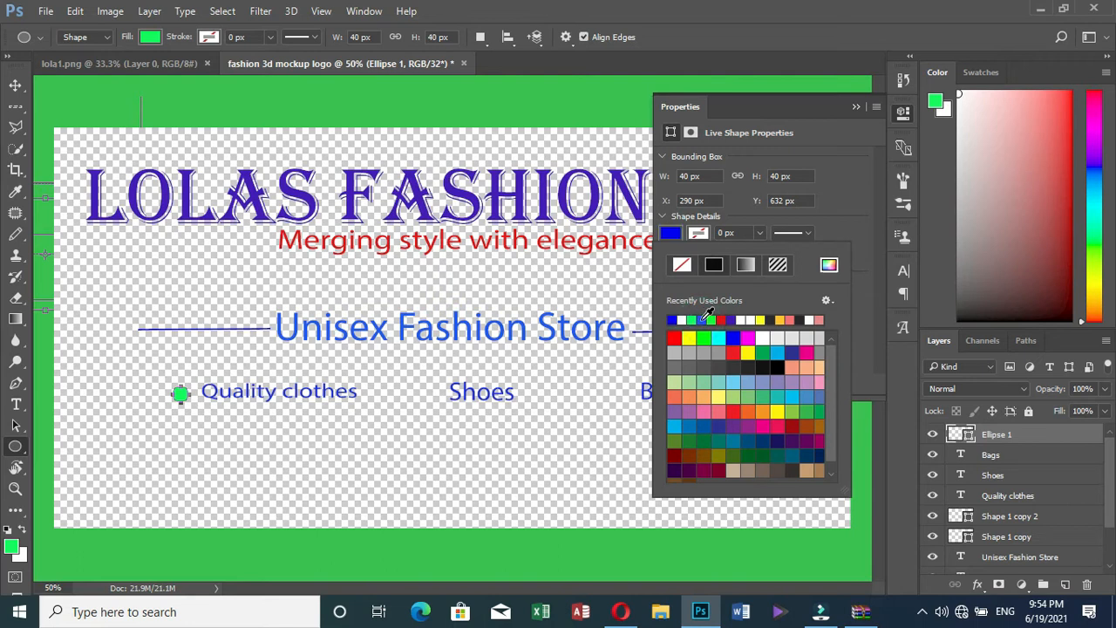
left_click(853, 108)
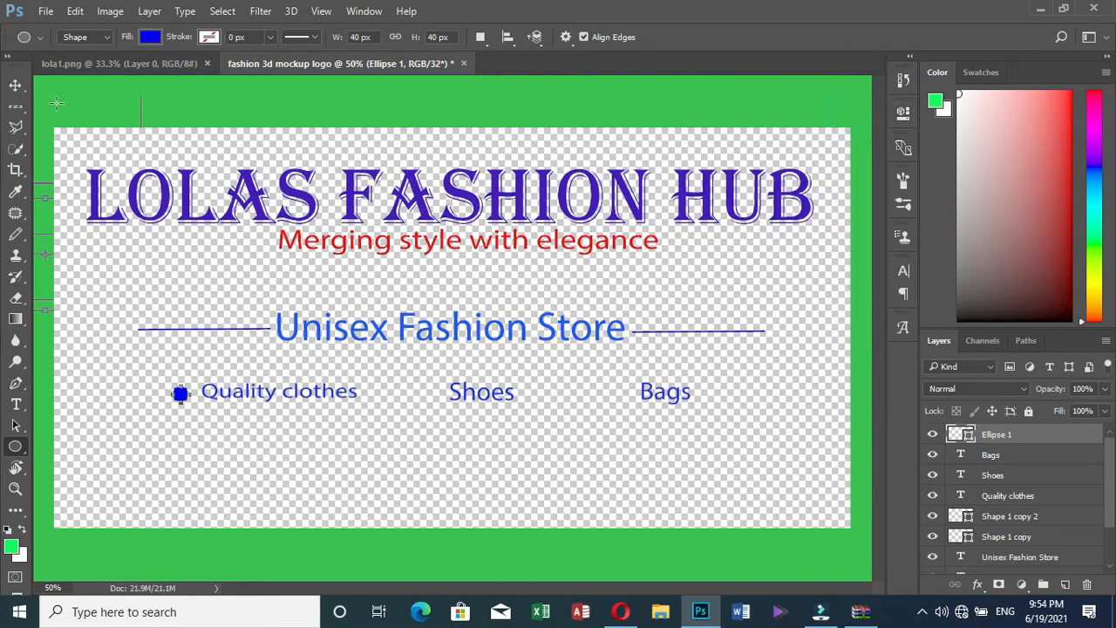
left_click(15, 84)
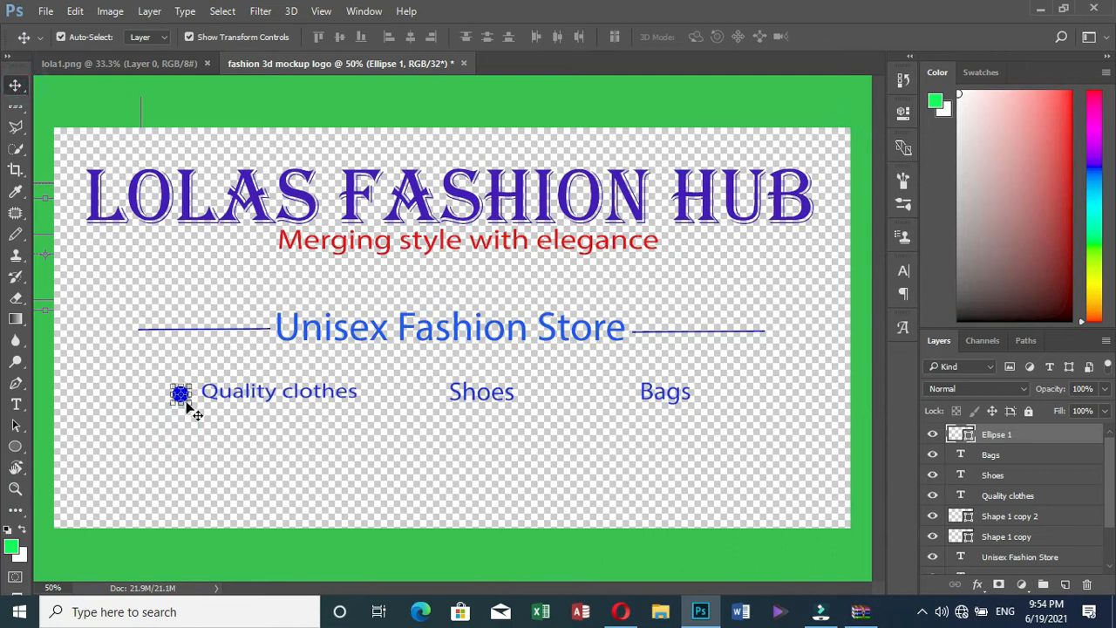
left_click(275, 438)
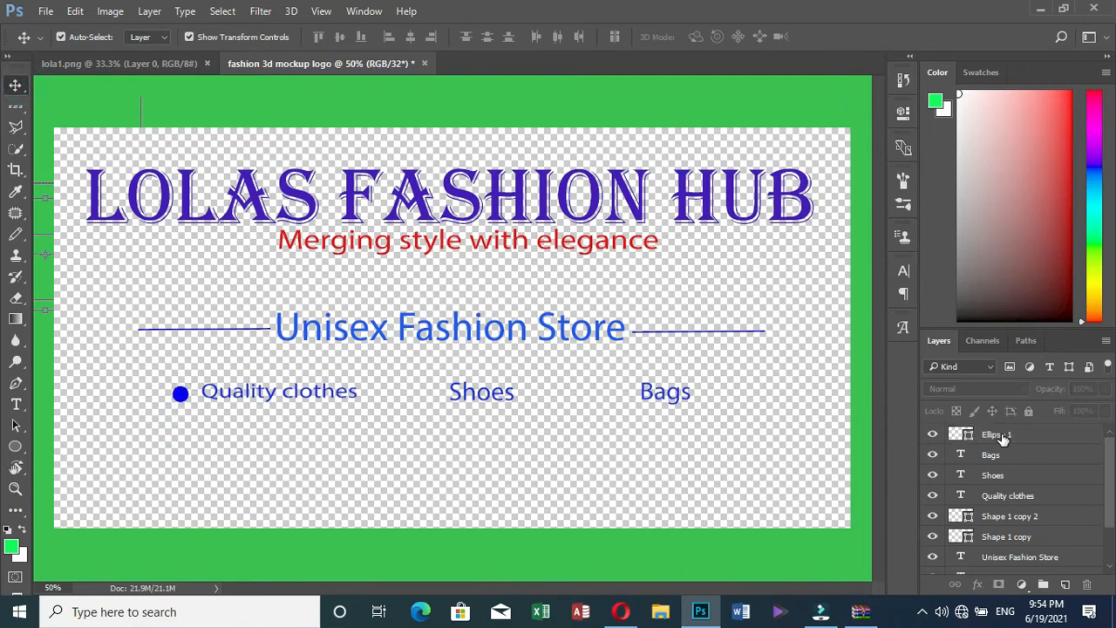
Duplicate the Ellipse 1 blue dot layer twice
right_click(1003, 439)
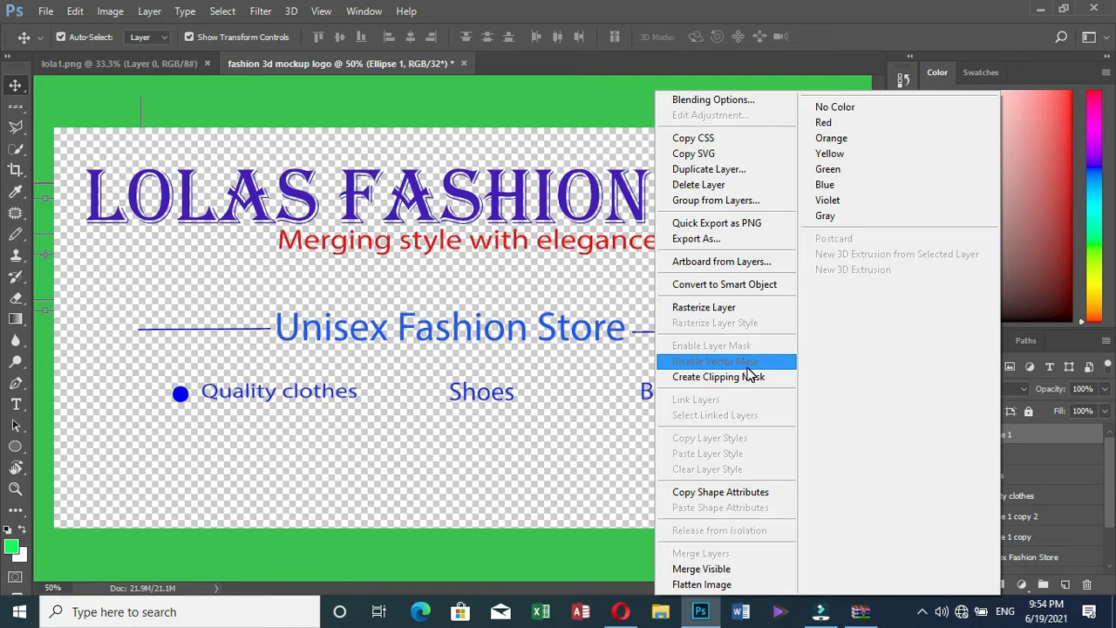
left_click(731, 173)
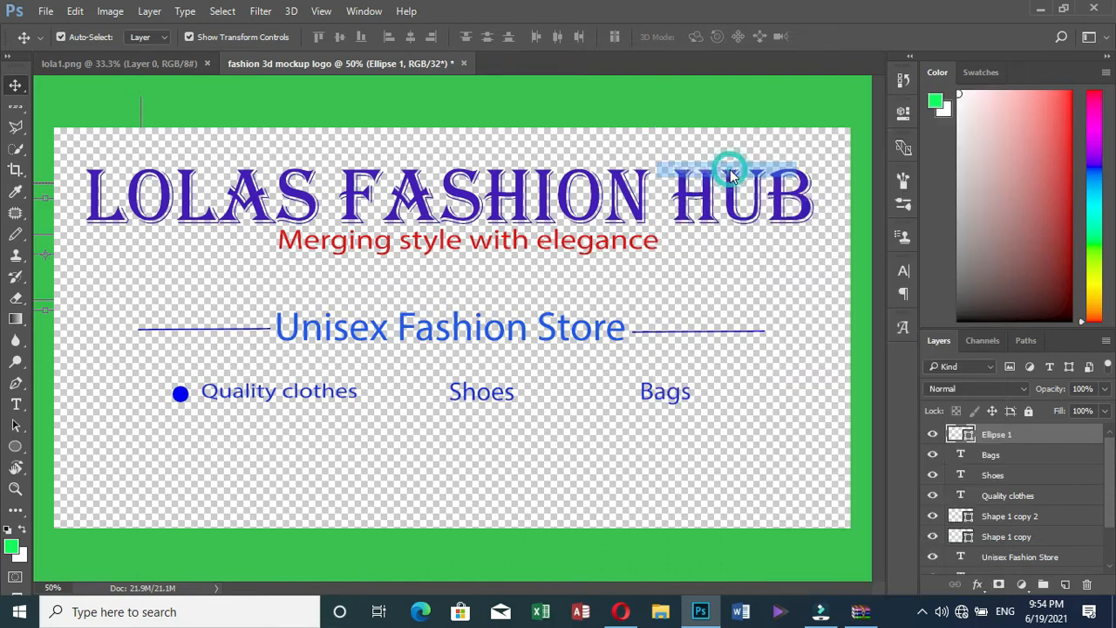
left_click(703, 179)
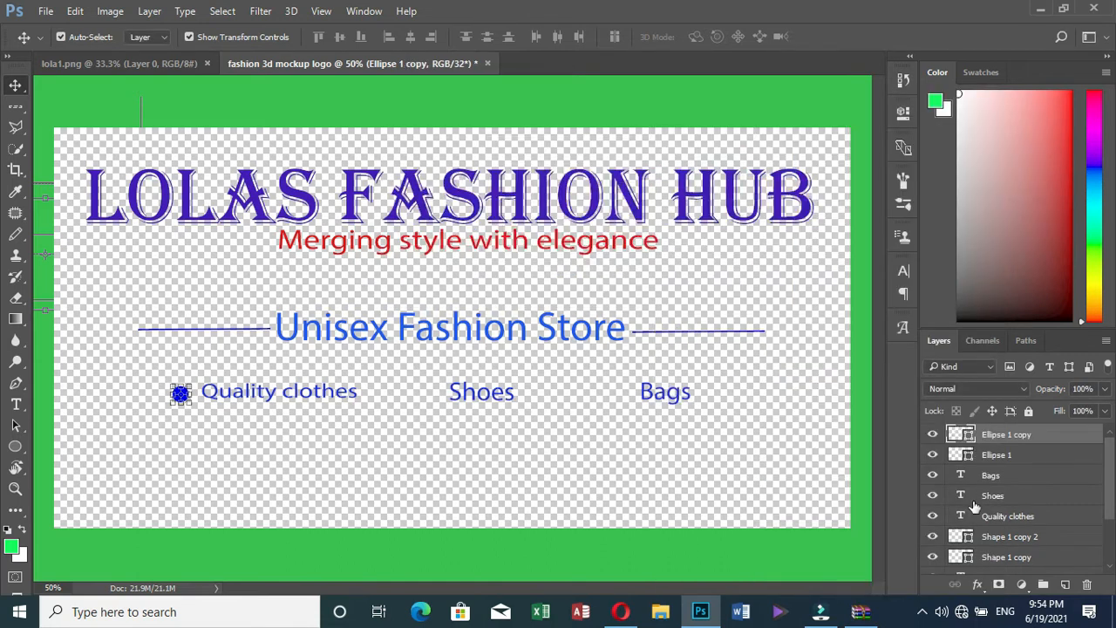
right_click(1016, 436)
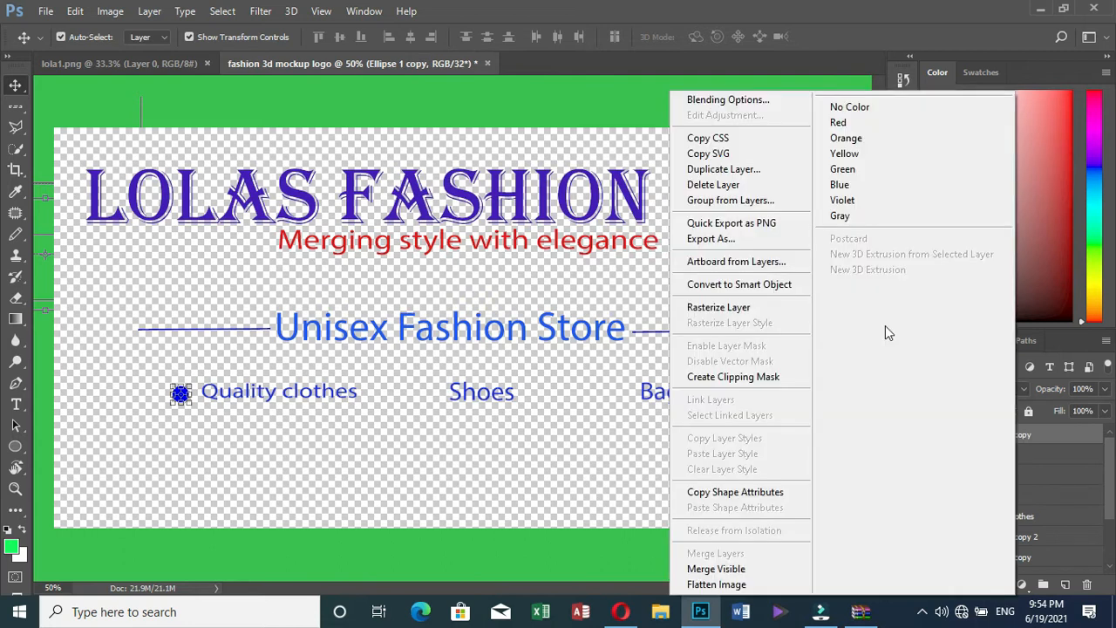
left_click(731, 175)
left_click(698, 178)
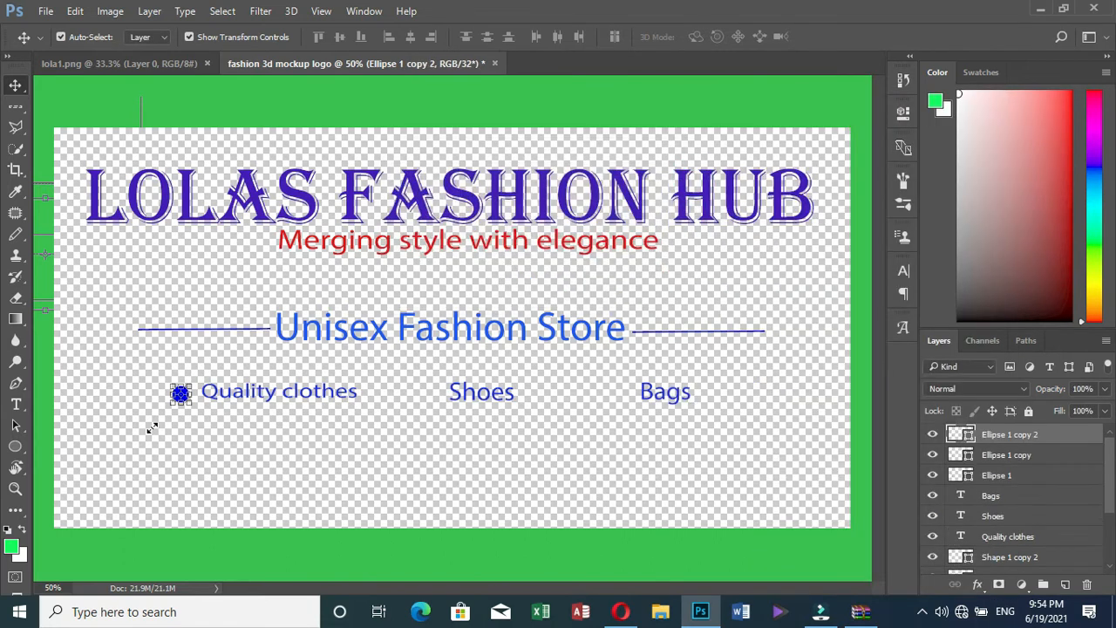
Place the two dot copies just before Bags and before Shoes
left_click(192, 407)
left_click_drag(190, 397, 623, 393)
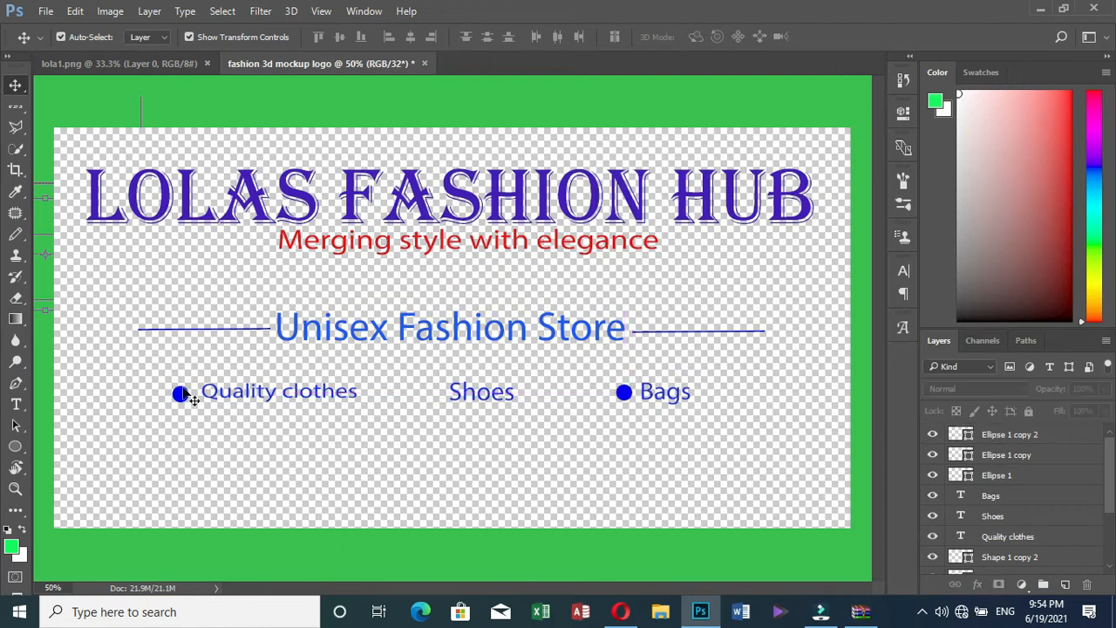
left_click_drag(183, 399, 427, 399)
left_click(132, 438)
Nudge the Quality clothes dot up slightly, then minimize Photoshop to show the WinRAR archive
left_click(182, 397)
left_click(183, 430)
left_click(179, 394)
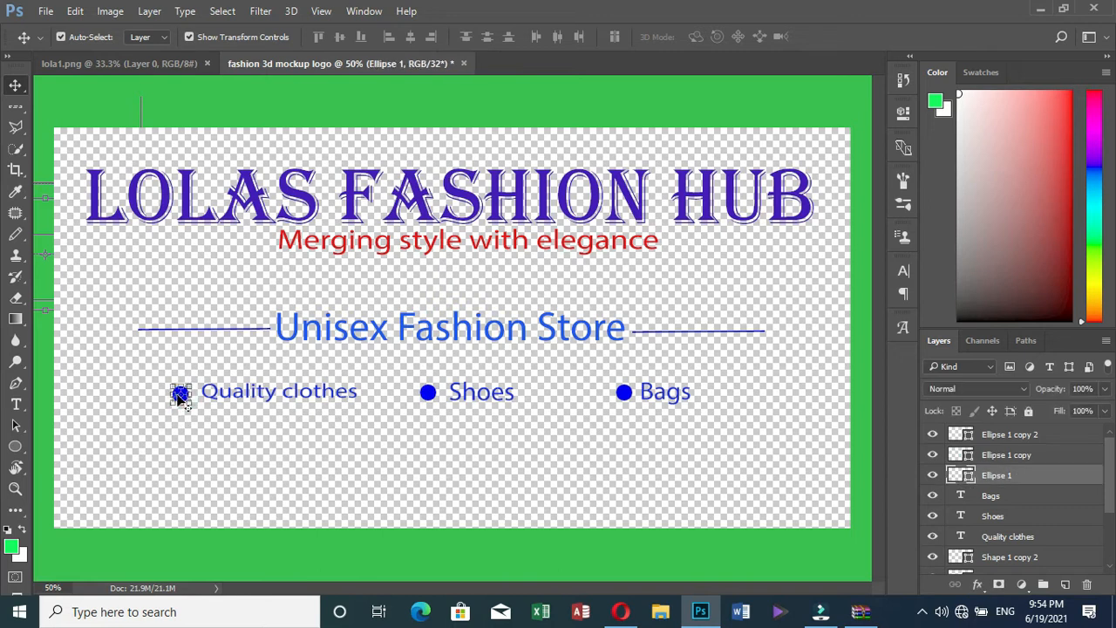
key("Up")
key("Up")
left_click(426, 133)
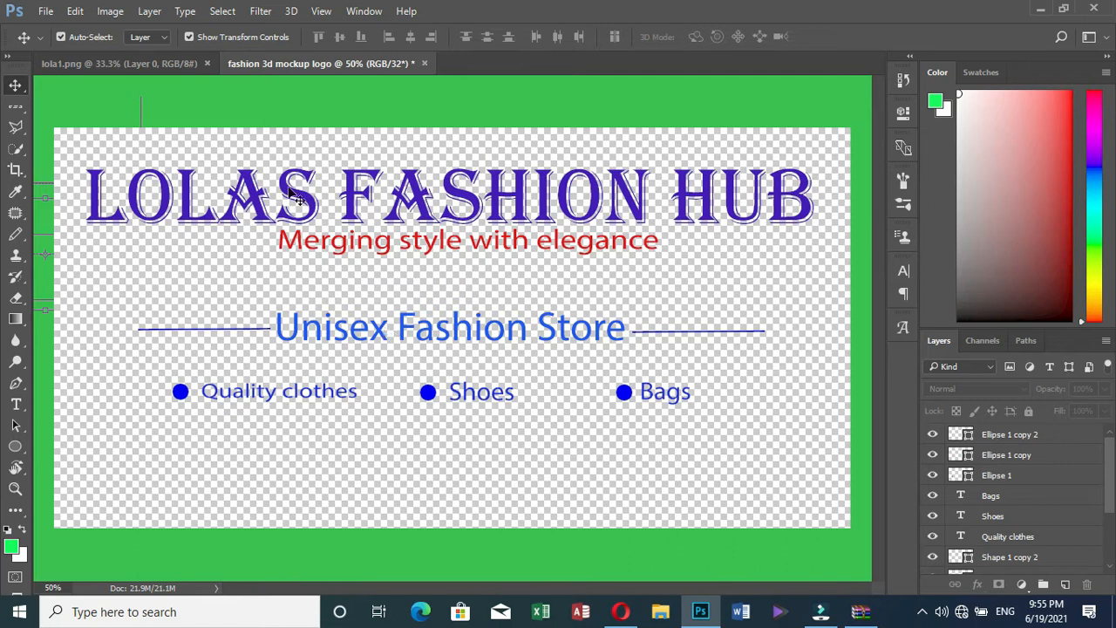
left_click(1040, 8)
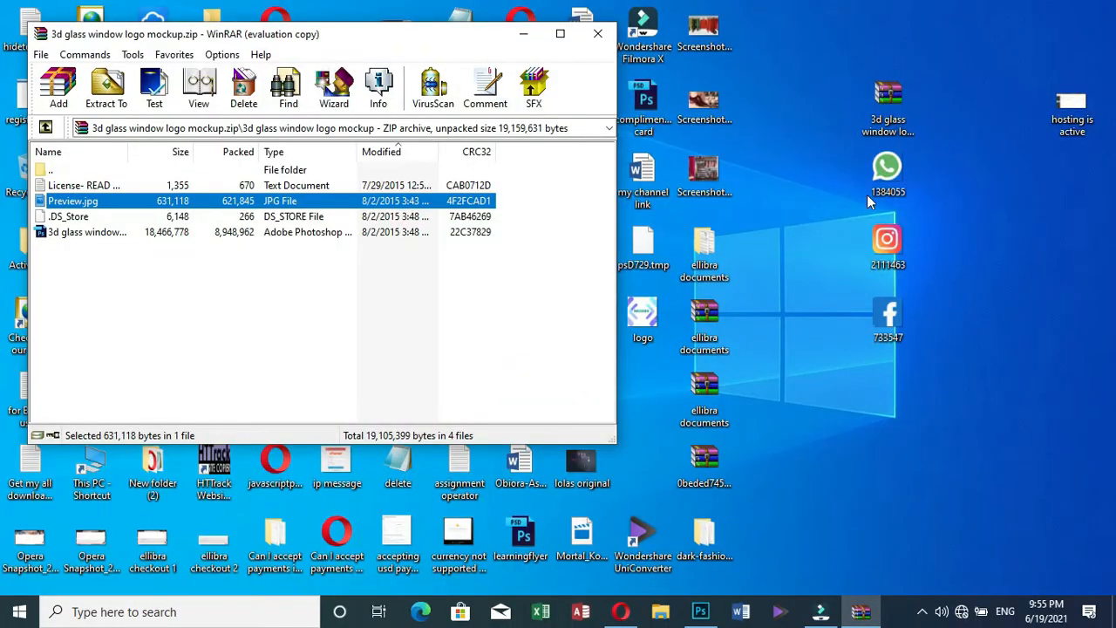
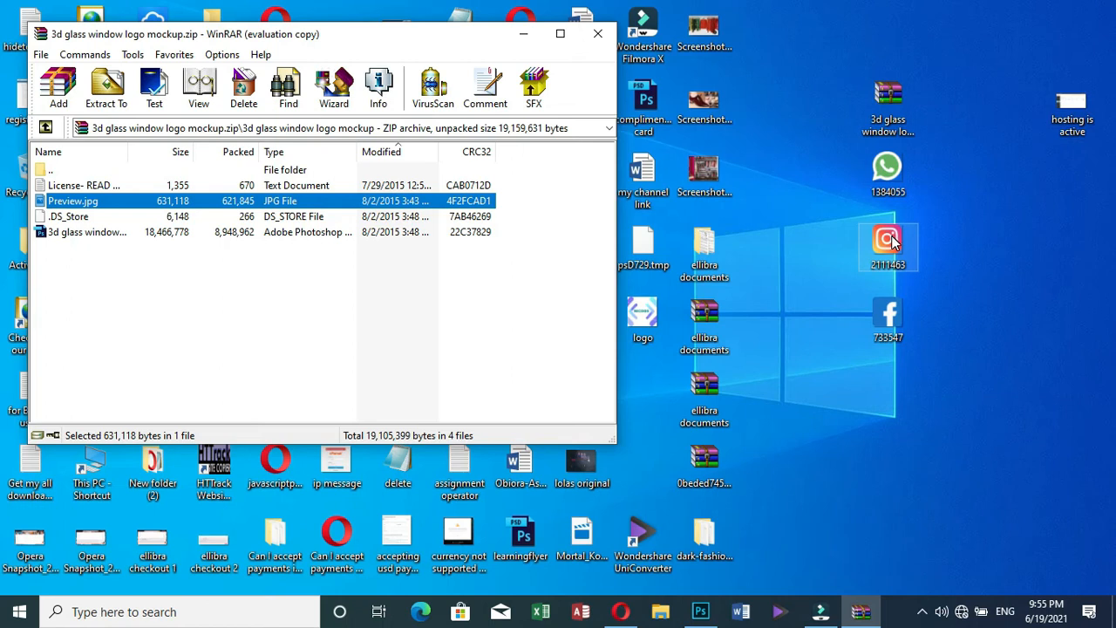
Place the WhatsApp image from the desktop into the logo document
left_click(704, 611)
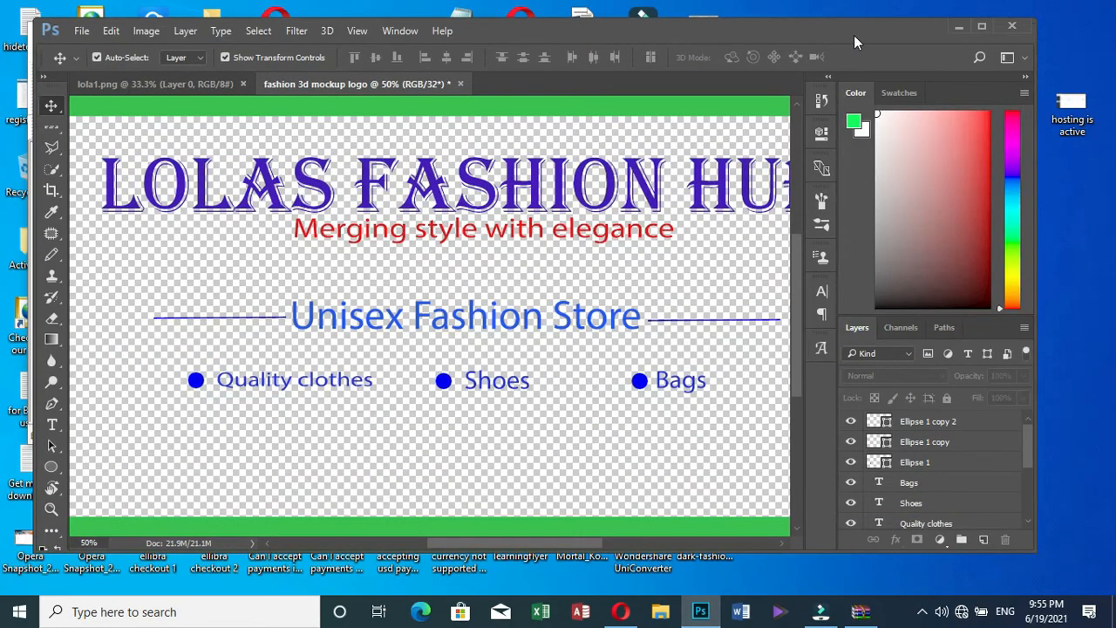
left_click_drag(853, 35, 581, 29)
left_click(521, 54)
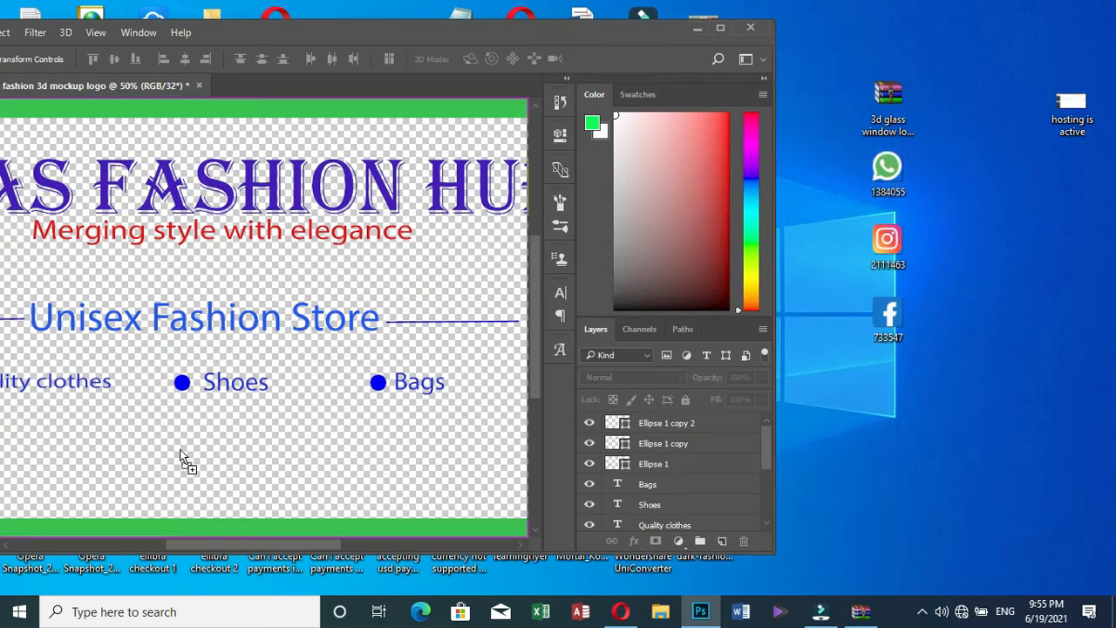
key("ctrl+t")
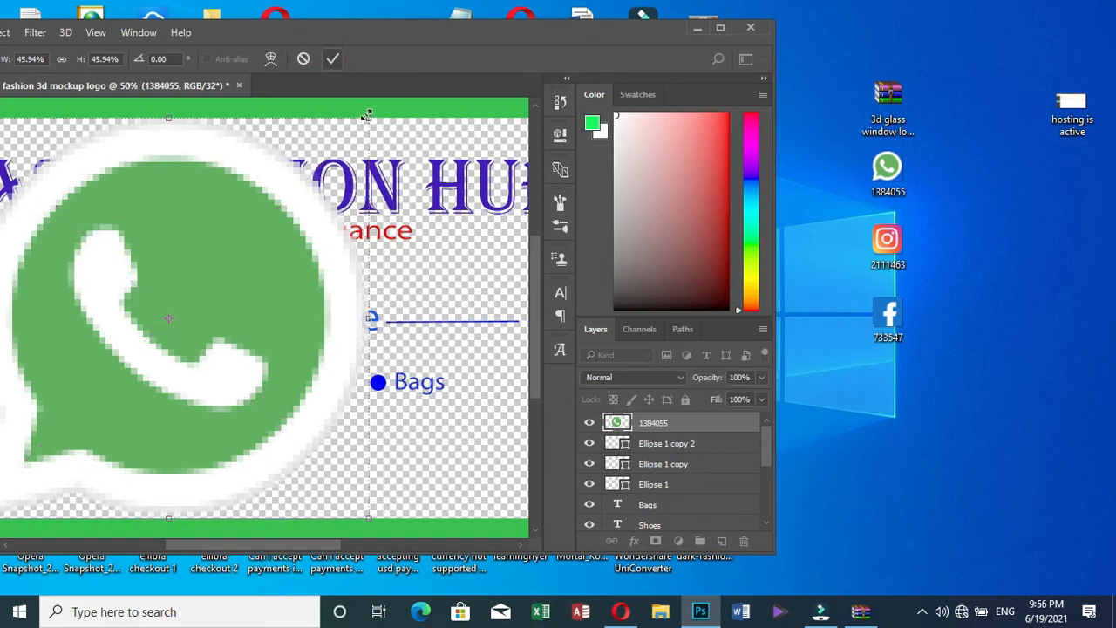
key("Return")
Shrink the WhatsApp image to a small icon at the bottom-left and commit the size
left_click_drag(366, 115, 34, 458)
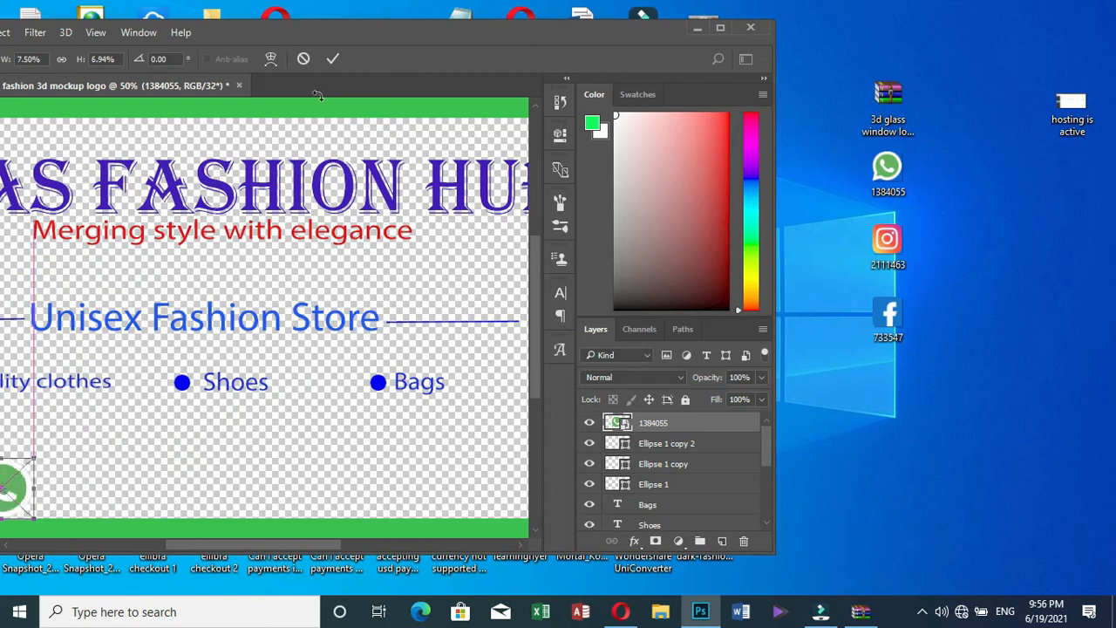
left_click_drag(345, 26, 499, 37)
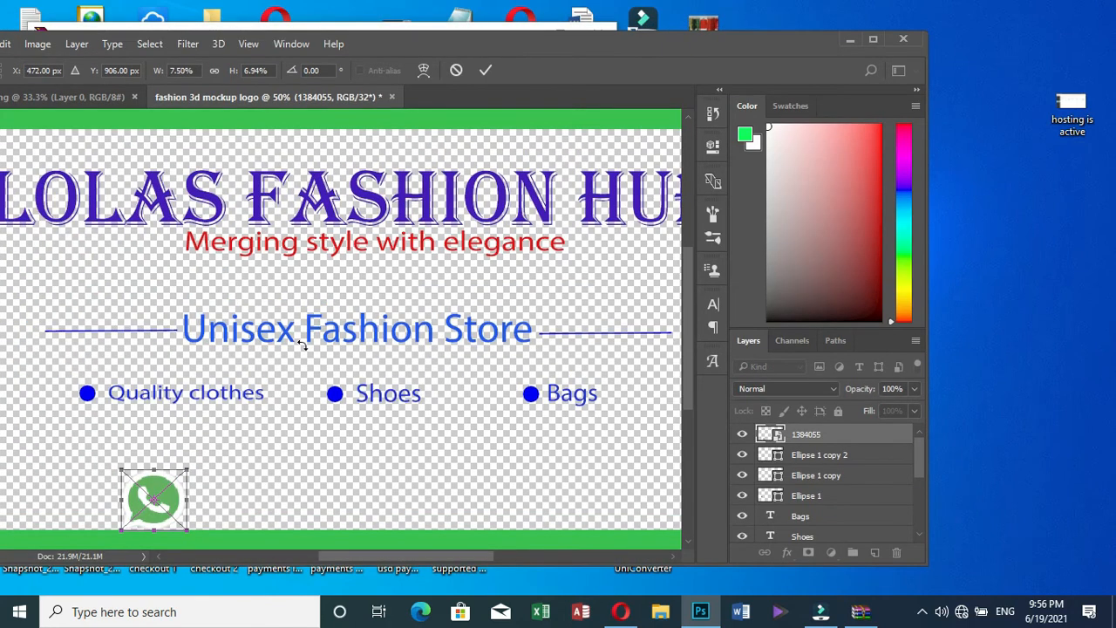
left_click_drag(187, 469, 148, 509)
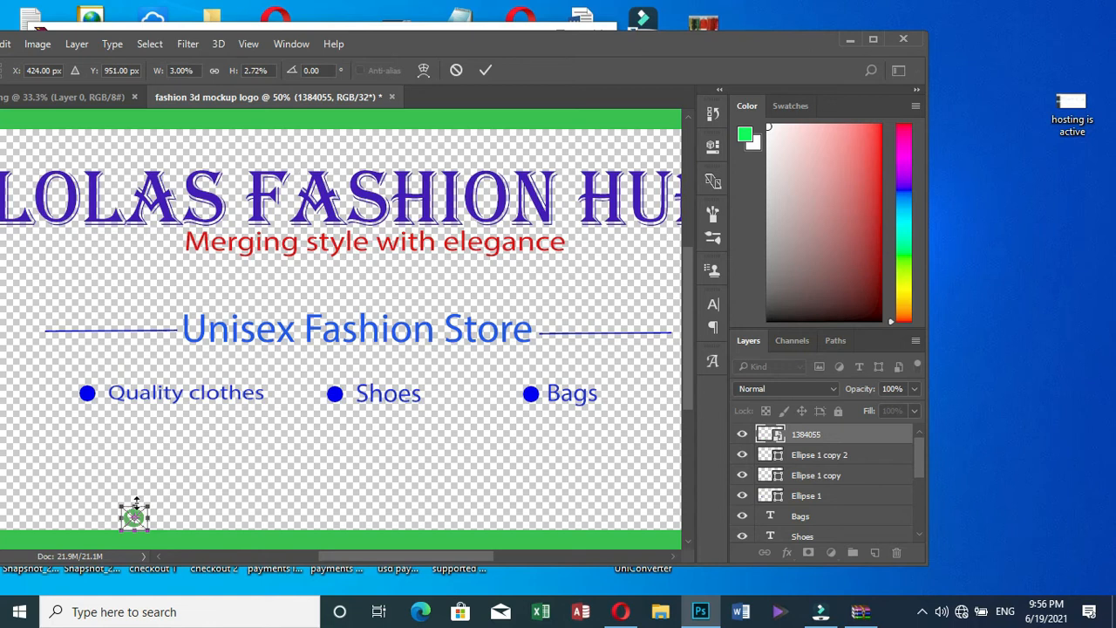
left_click_drag(135, 504, 135, 501)
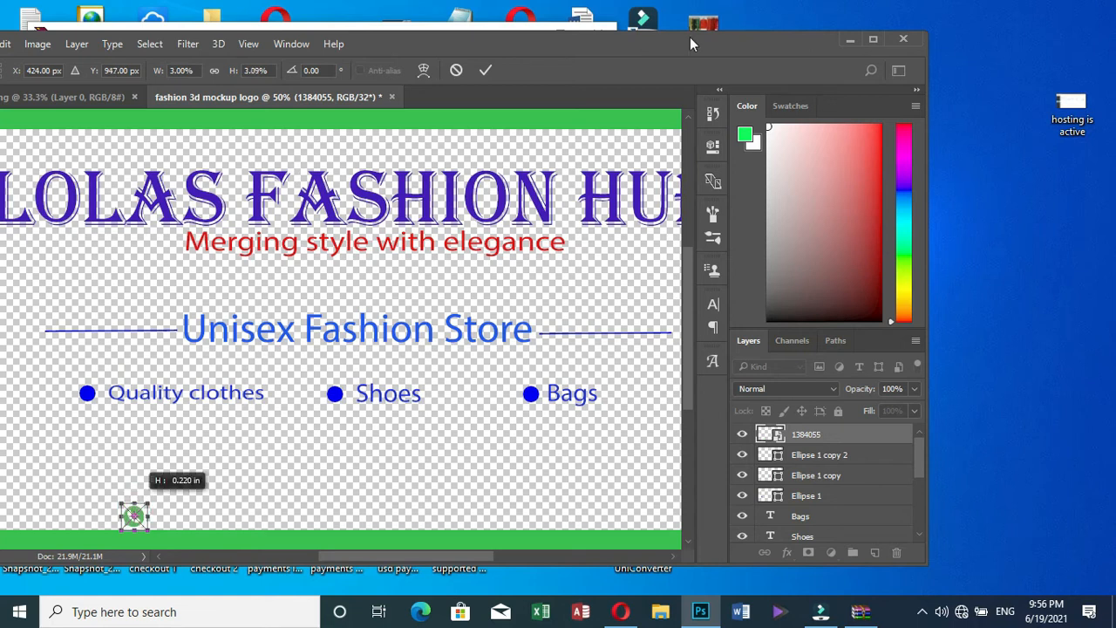
left_click(486, 70)
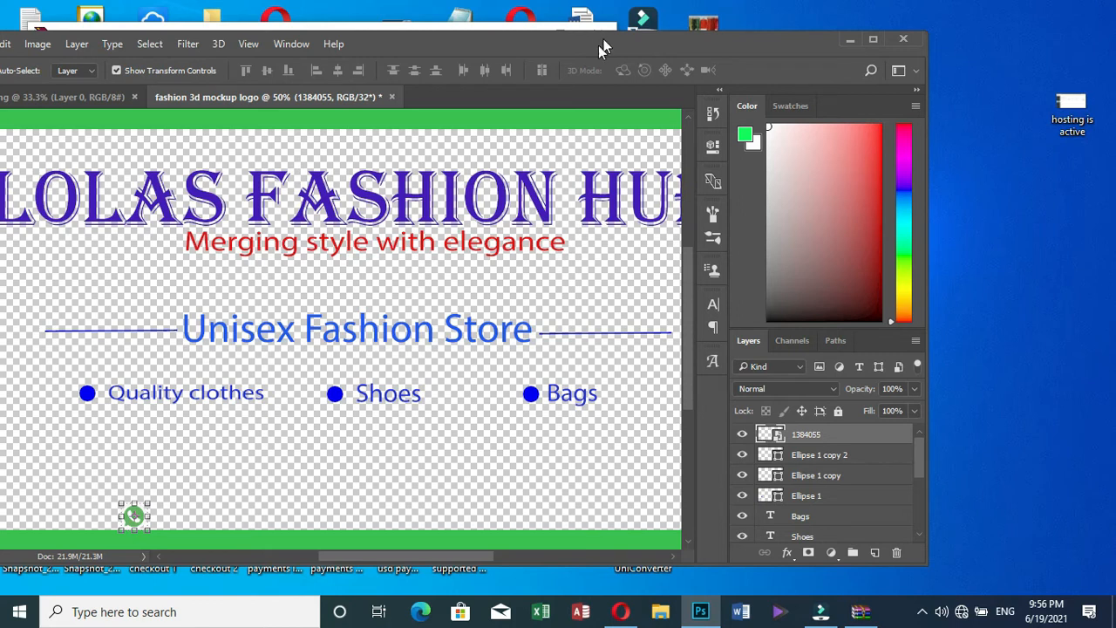
left_click(427, 483)
left_click_drag(762, 55, 656, 49)
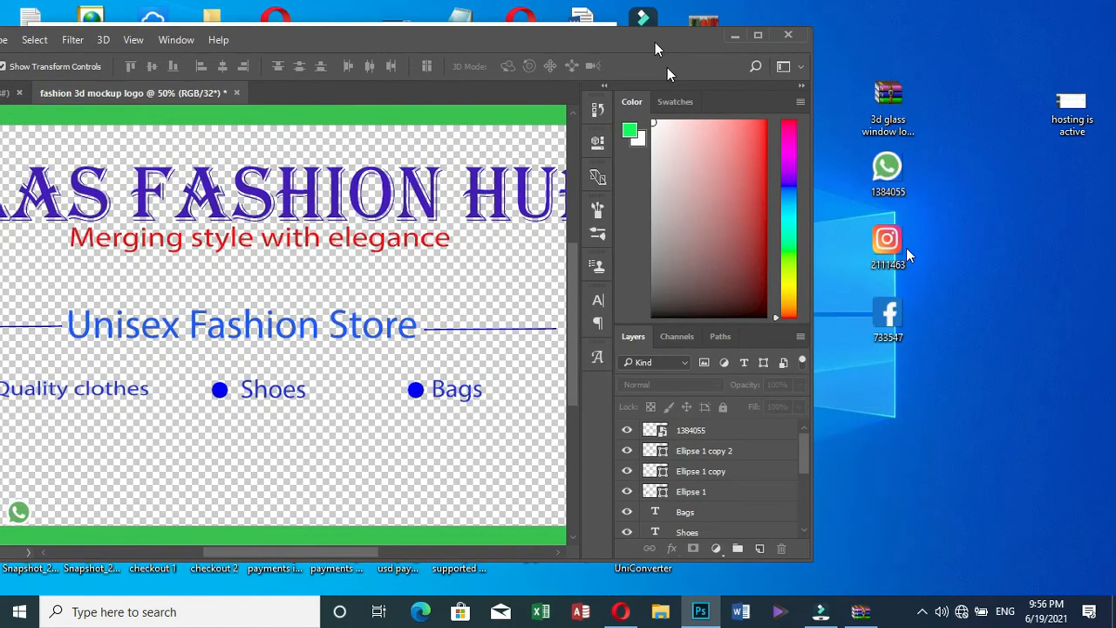
Place the Instagram image onto the canvas and shrink it to icon size
left_click_drag(904, 251, 375, 453)
left_click_drag(502, 37, 696, 36)
left_click_drag(602, 127, 227, 501)
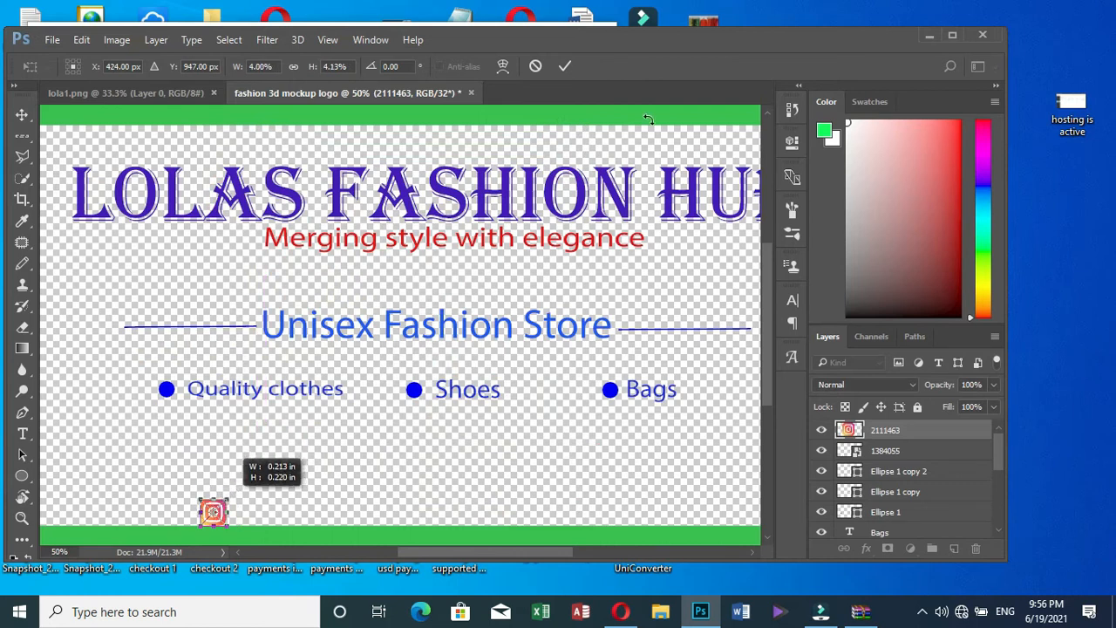
left_click(564, 66)
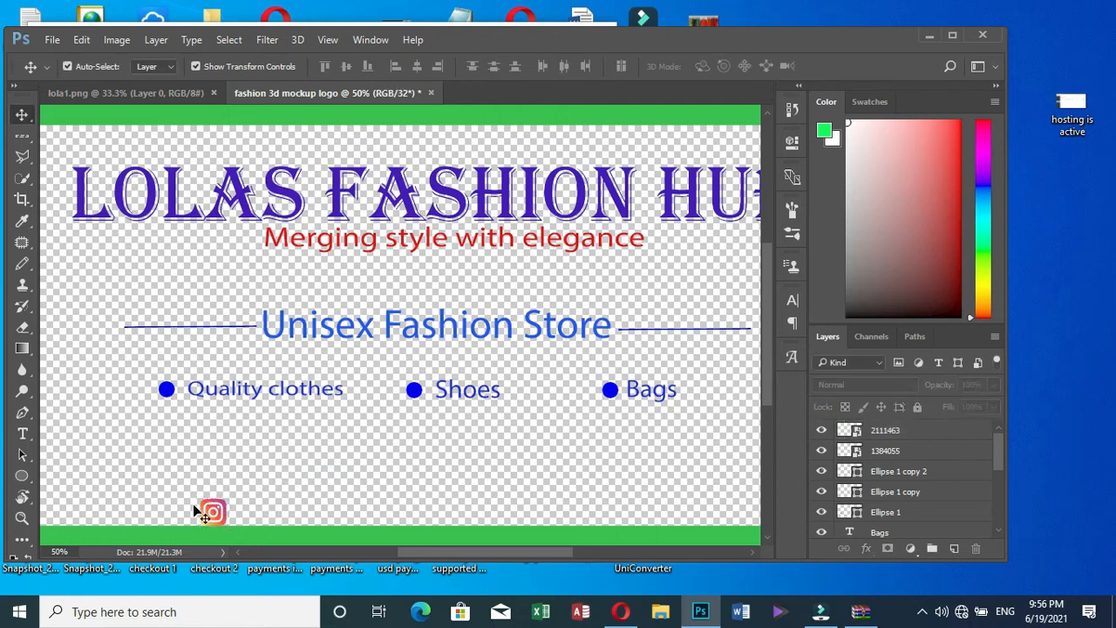
Move the Instagram icon right so it sits beside the WhatsApp icon
left_click_drag(215, 514, 337, 504)
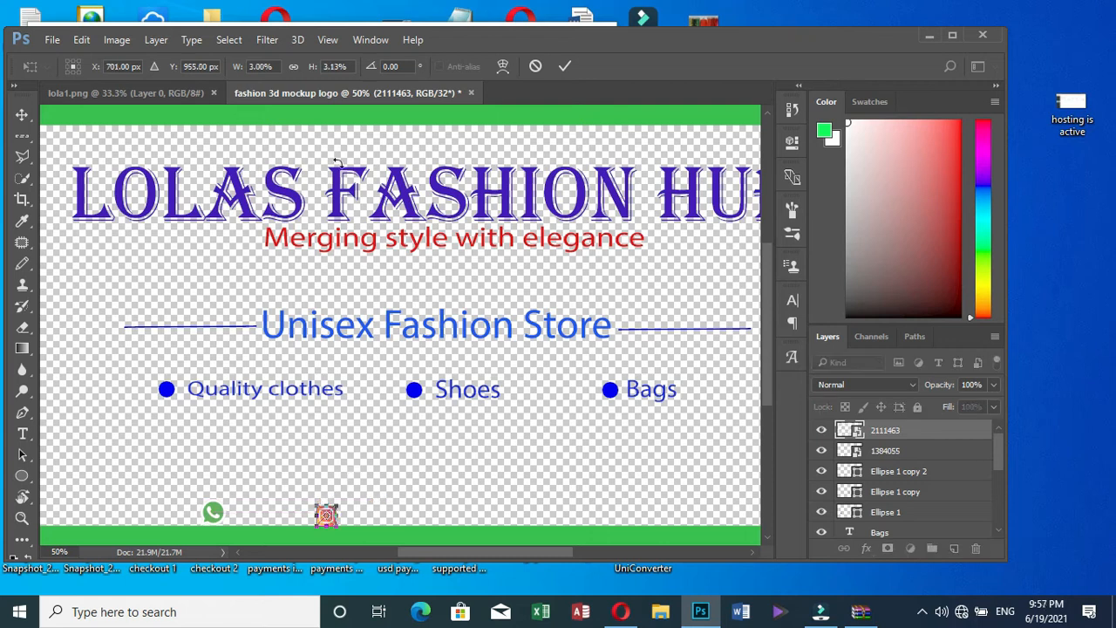
left_click(564, 67)
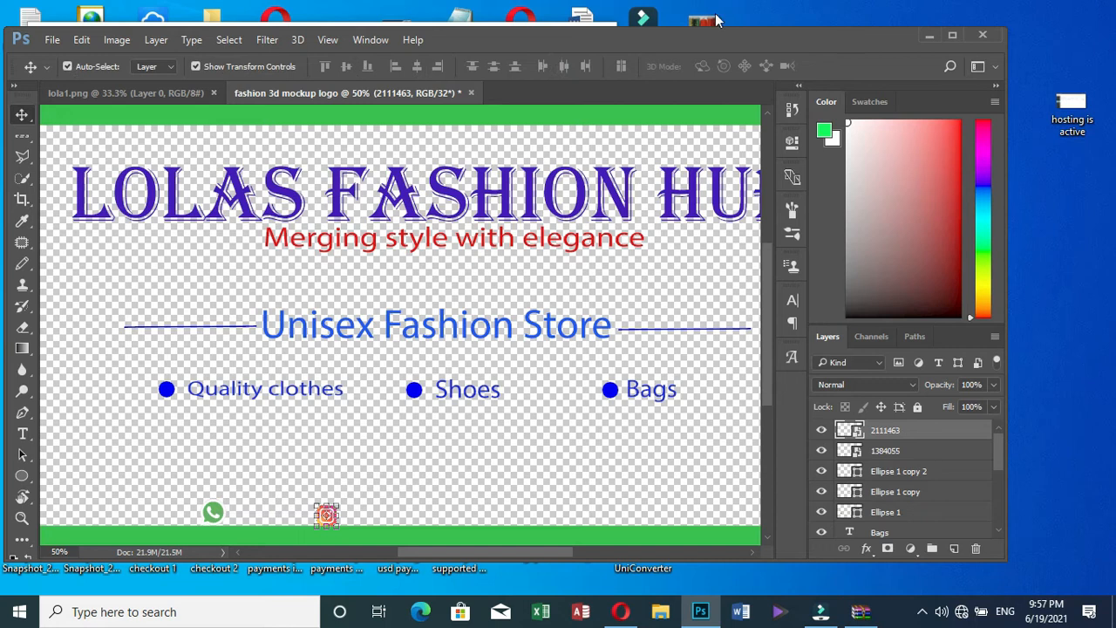
left_click_drag(857, 36, 594, 57)
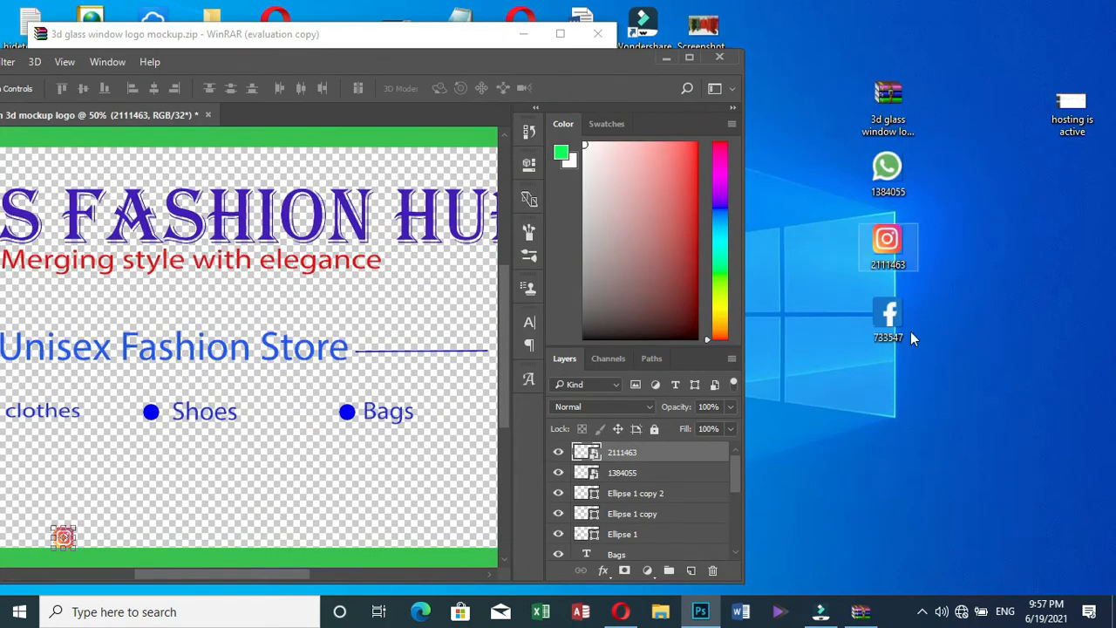
Add the Facebook image and shrink it to an icon near the bottom-left
left_click_drag(226, 491, 226, 493)
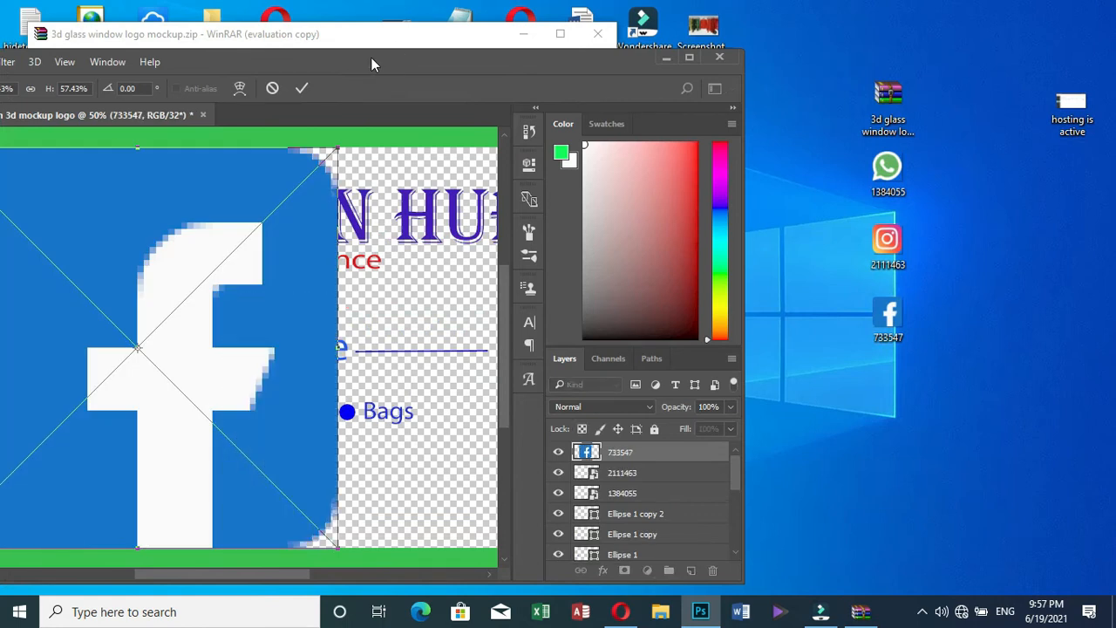
double_click(372, 57)
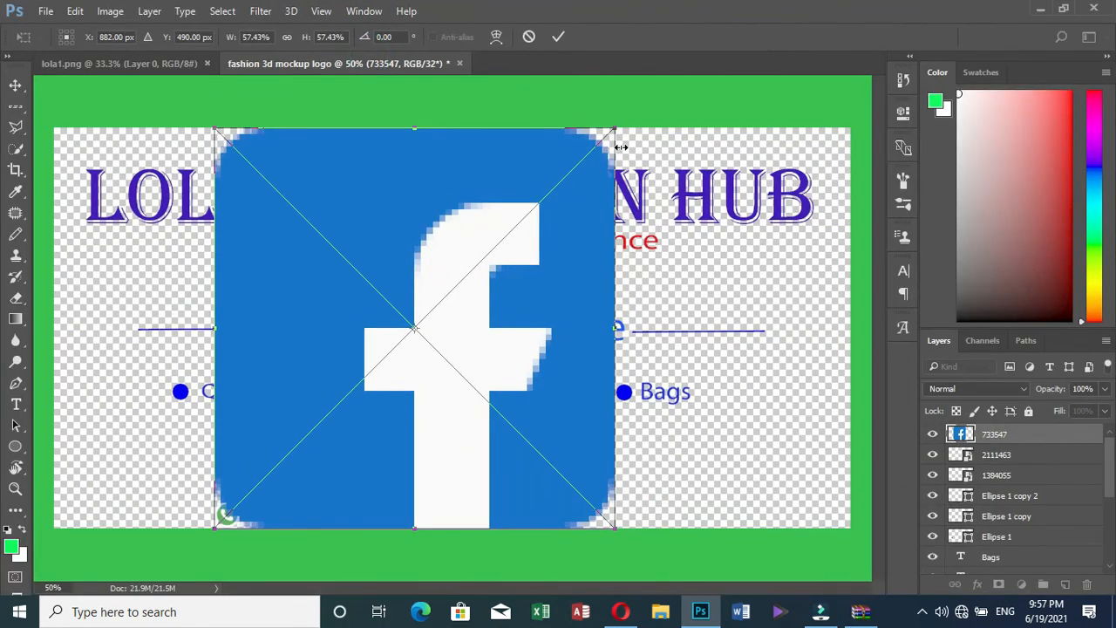
left_click_drag(619, 127, 227, 500)
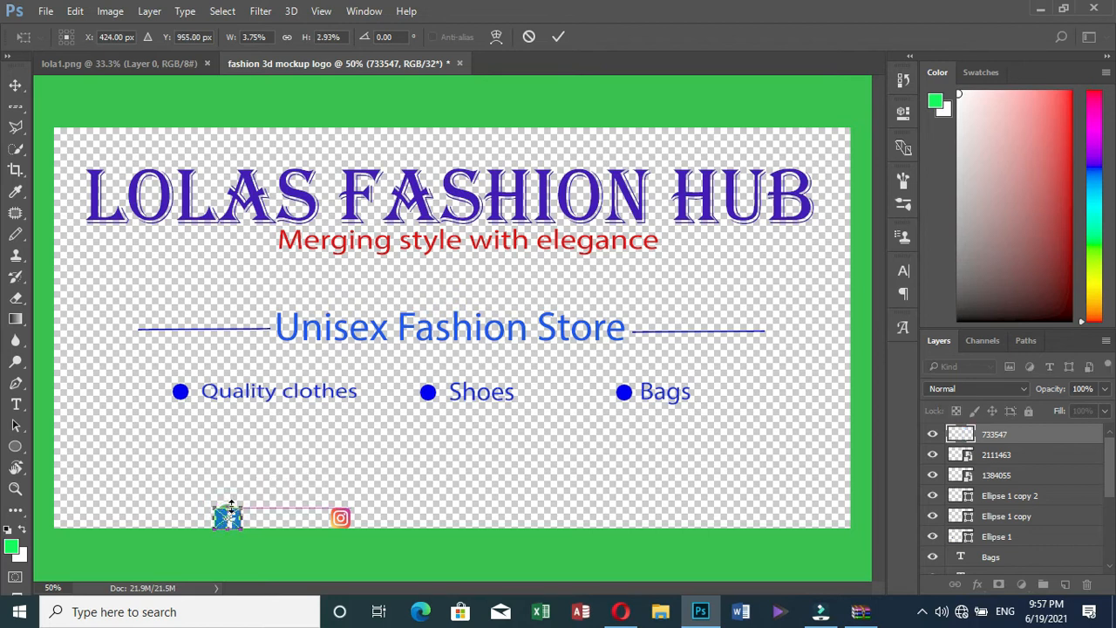
left_click(559, 38)
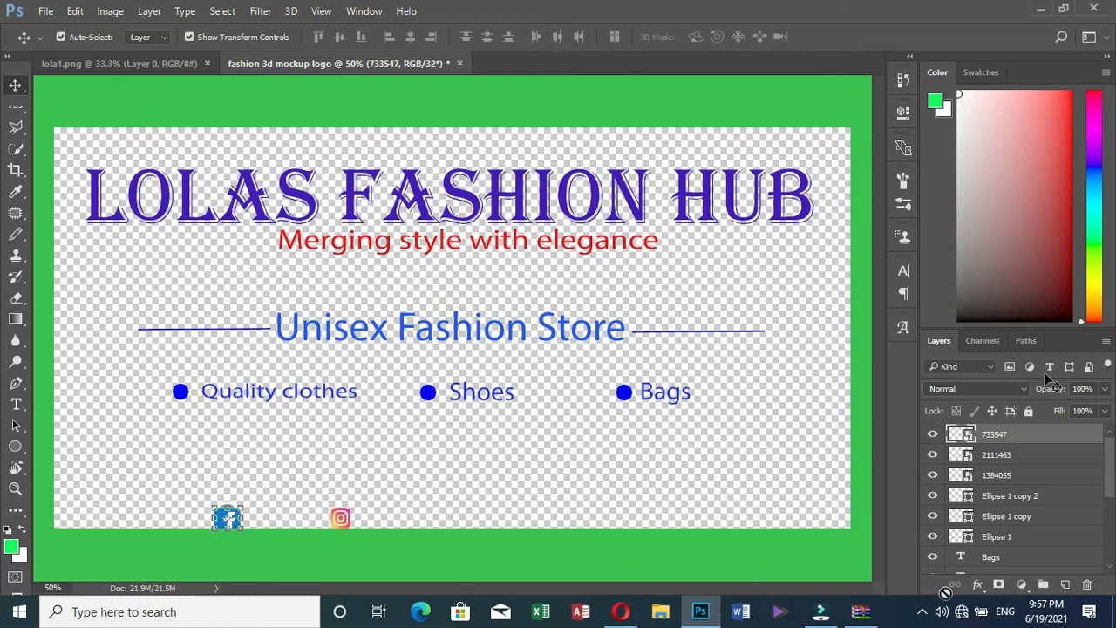
Move the Facebook icon right, under Bags
left_click(924, 612)
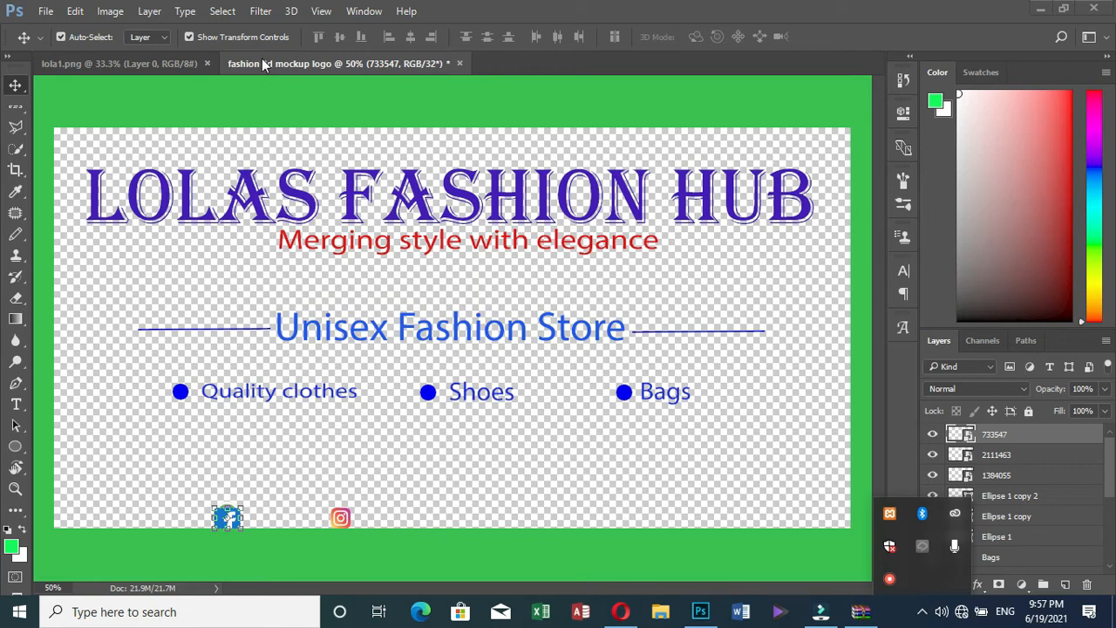
left_click(113, 454)
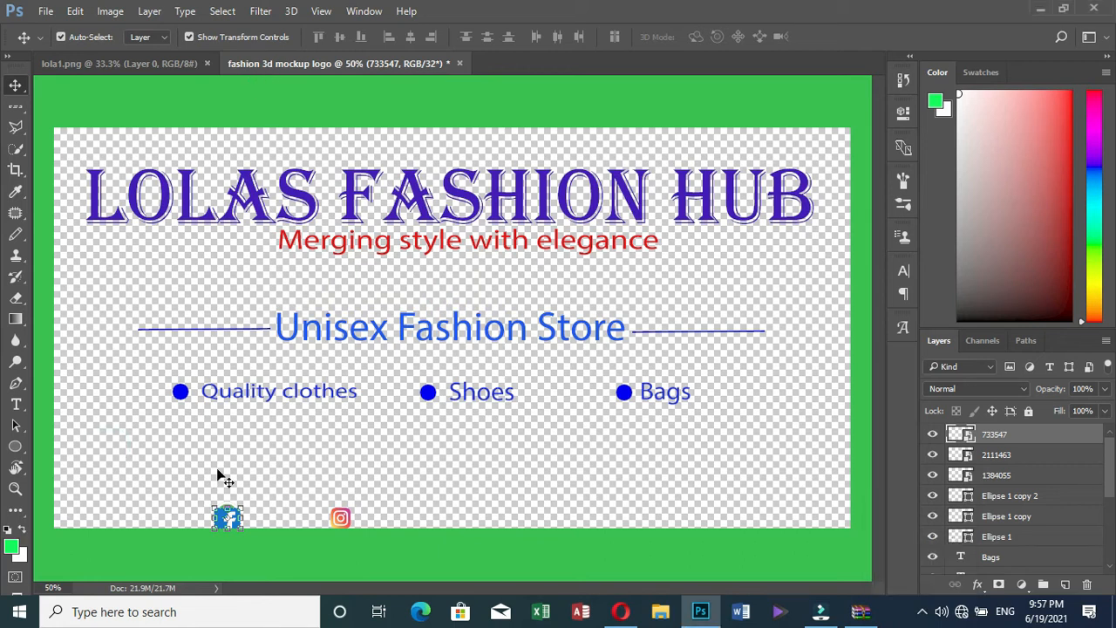
left_click_drag(231, 520, 588, 464)
key("ctrl+t")
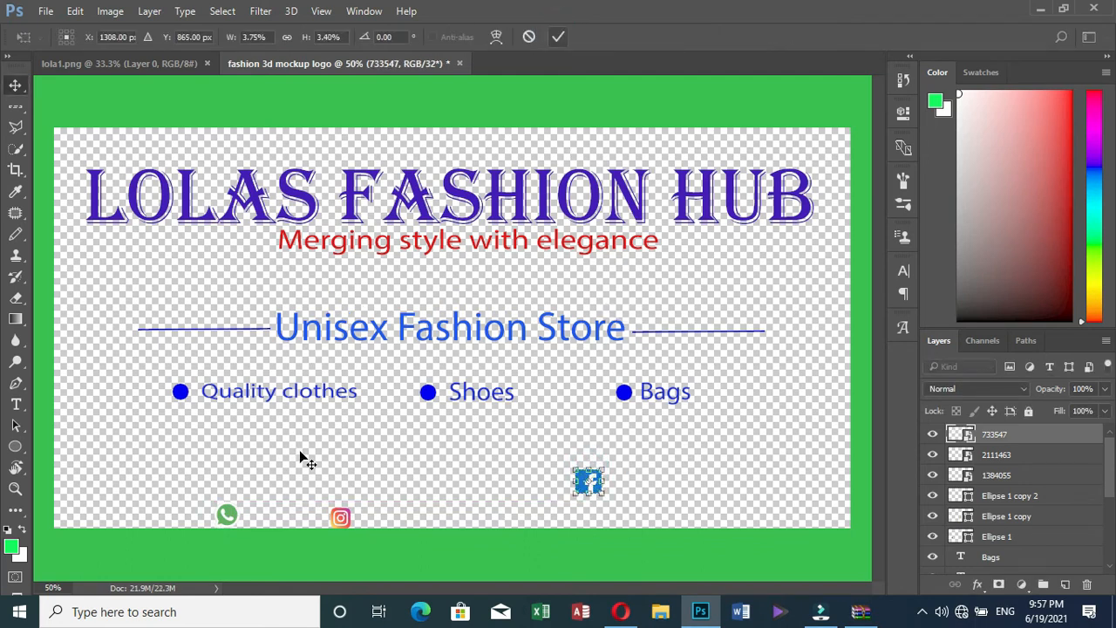
key("Return")
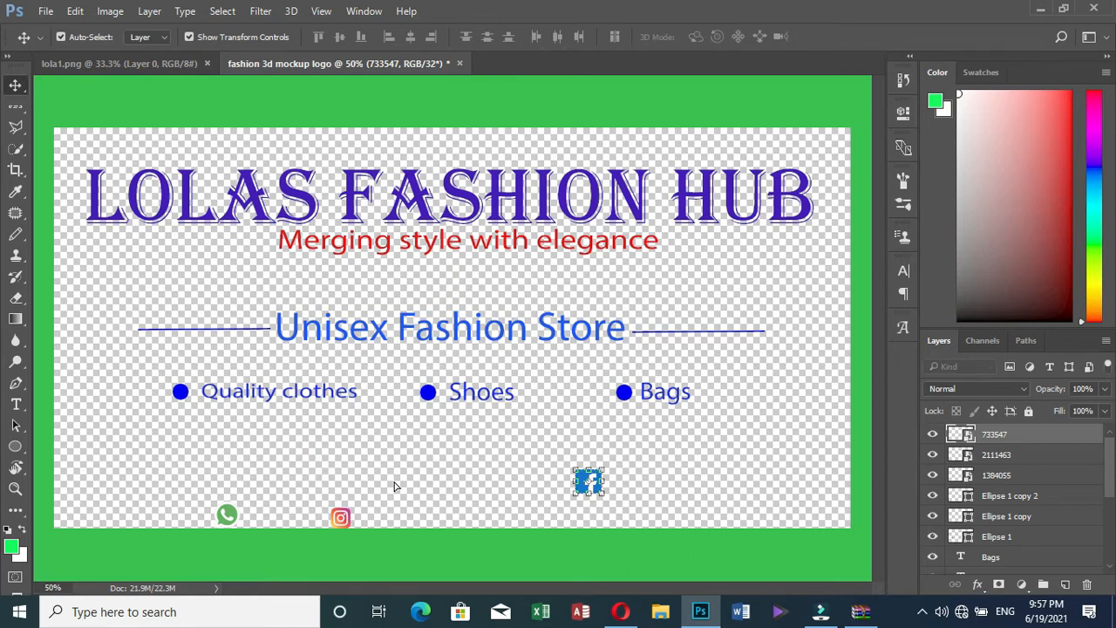
Raise the Instagram icon and the WhatsApp icon into the same row as Facebook
left_click_drag(342, 519, 411, 480)
left_click(226, 514)
key("ctrl+t")
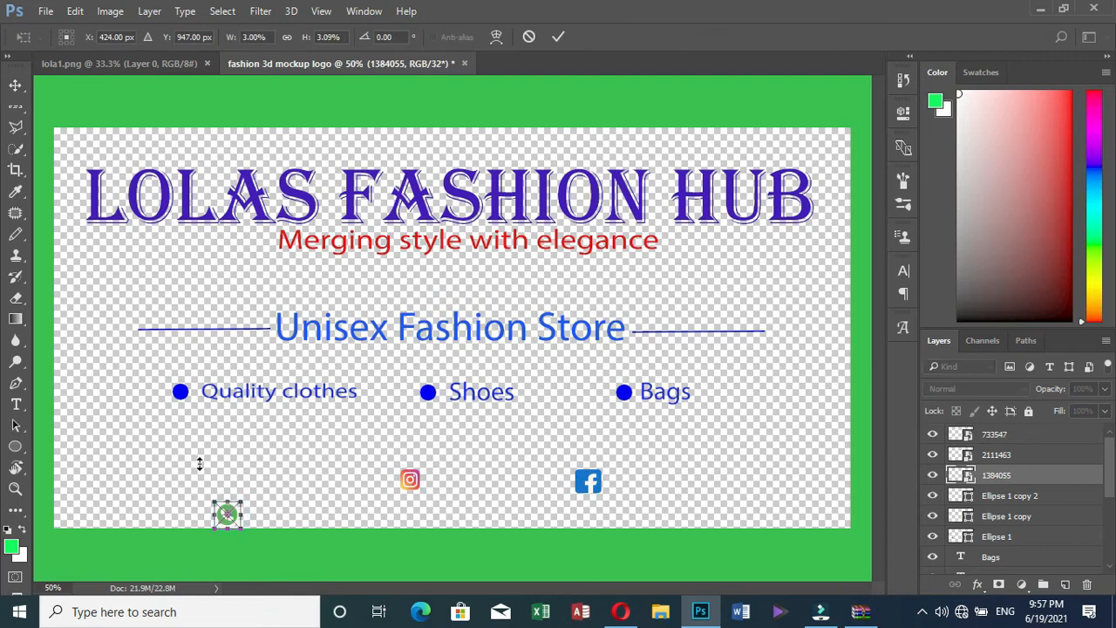
left_click(558, 36)
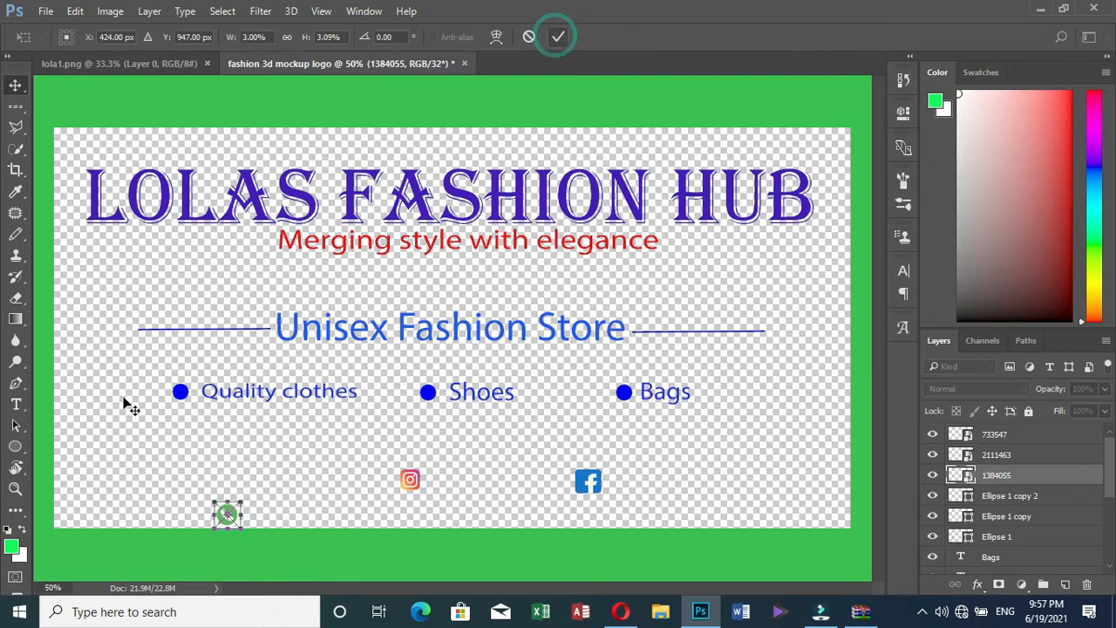
left_click(172, 425)
left_click_drag(230, 515, 97, 484)
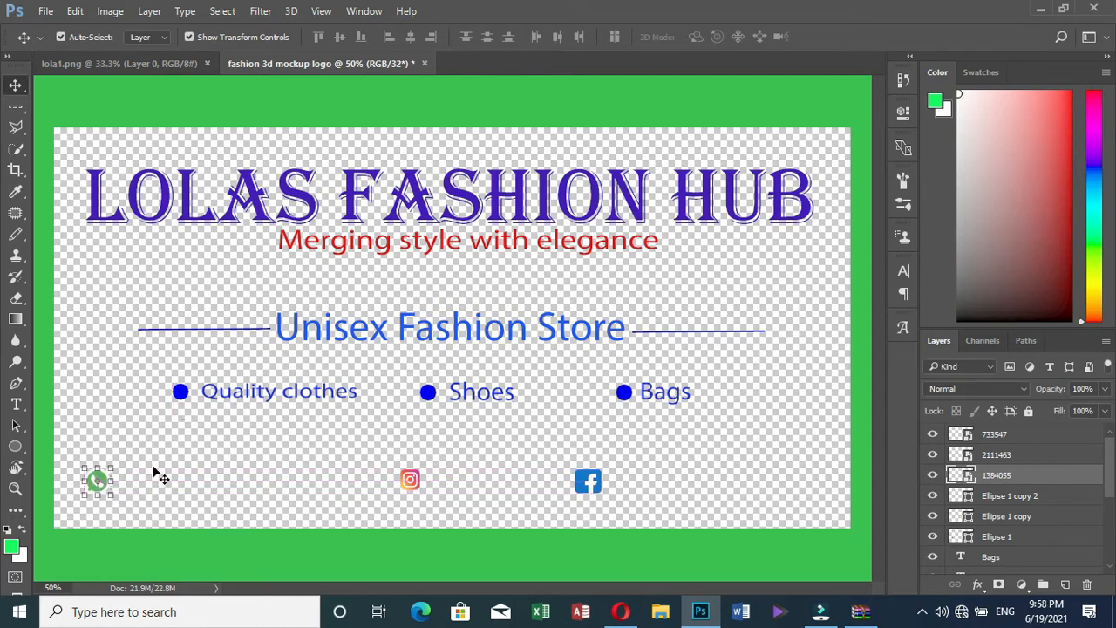
left_click(74, 432)
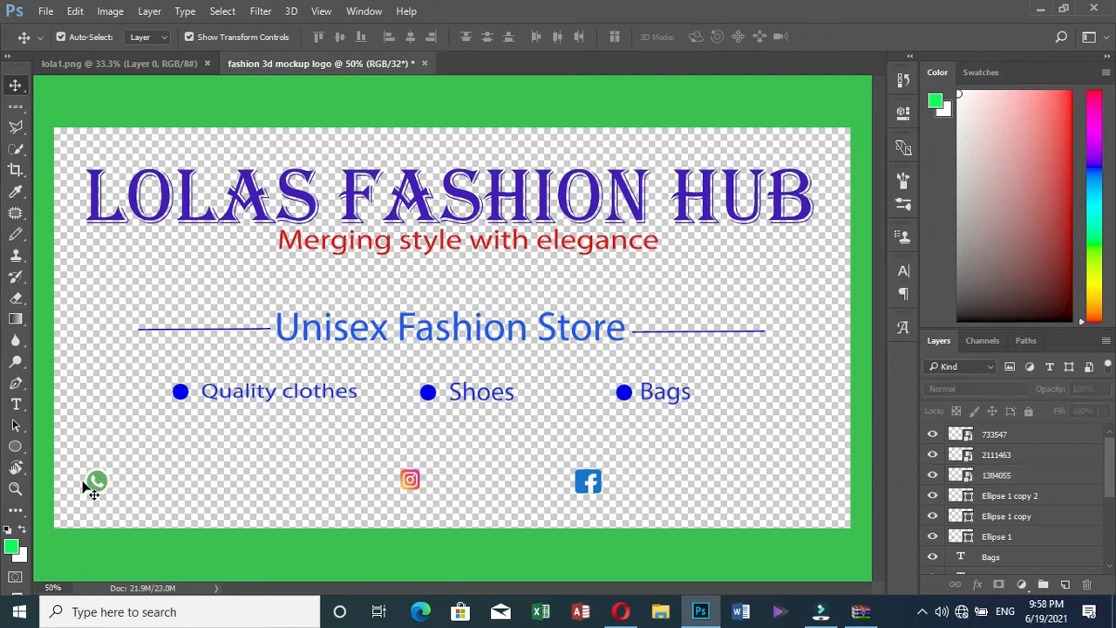
Set the text colour to pure red for new type
left_click(16, 404)
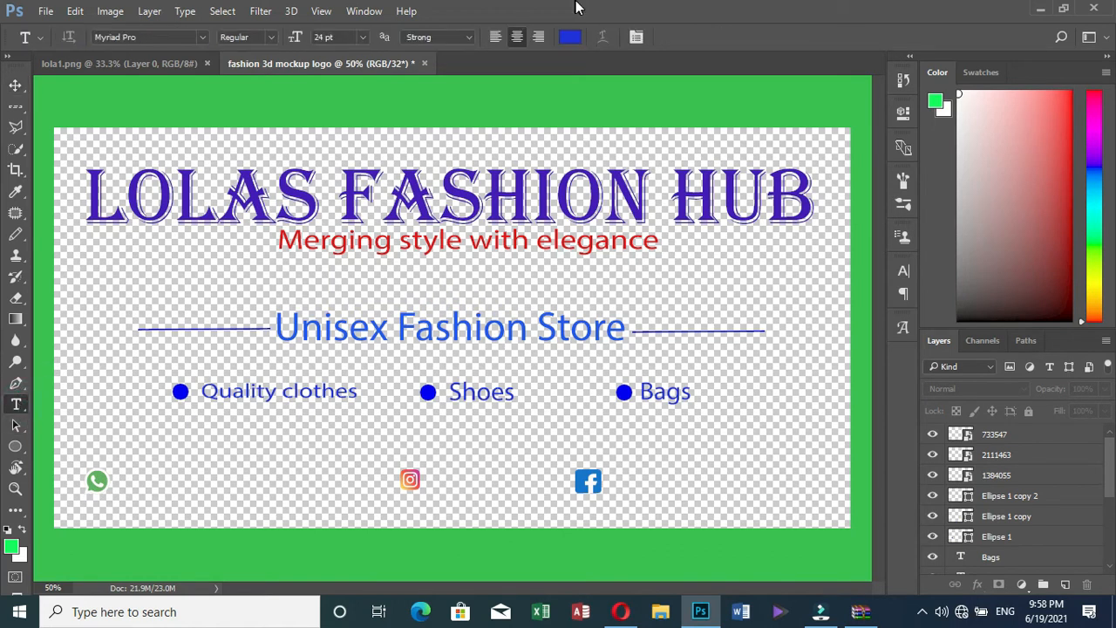
left_click(571, 37)
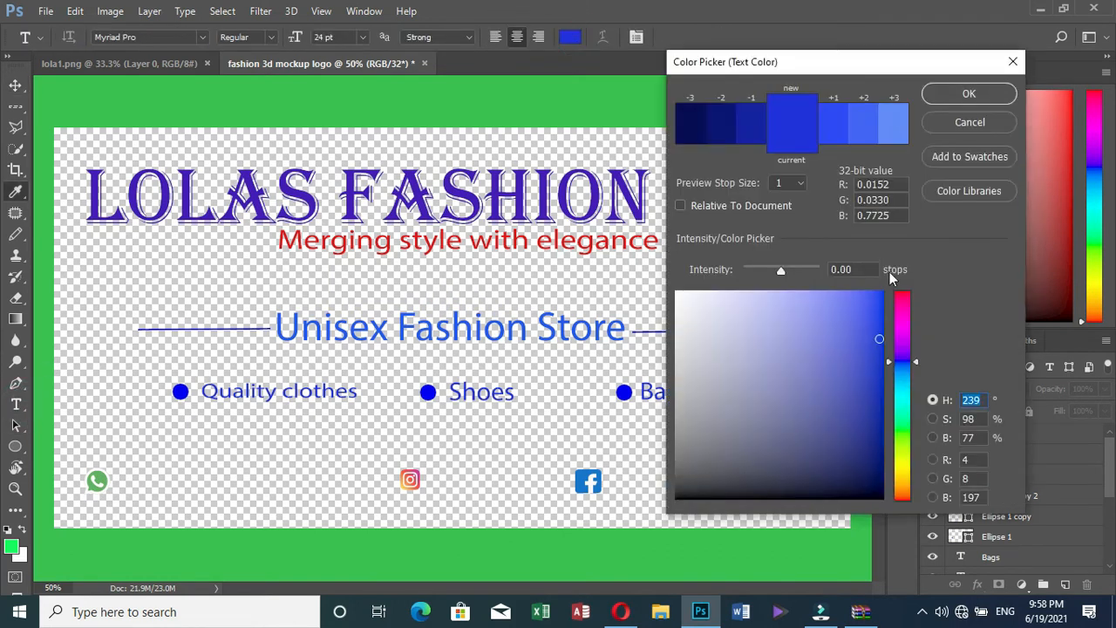
left_click(902, 296)
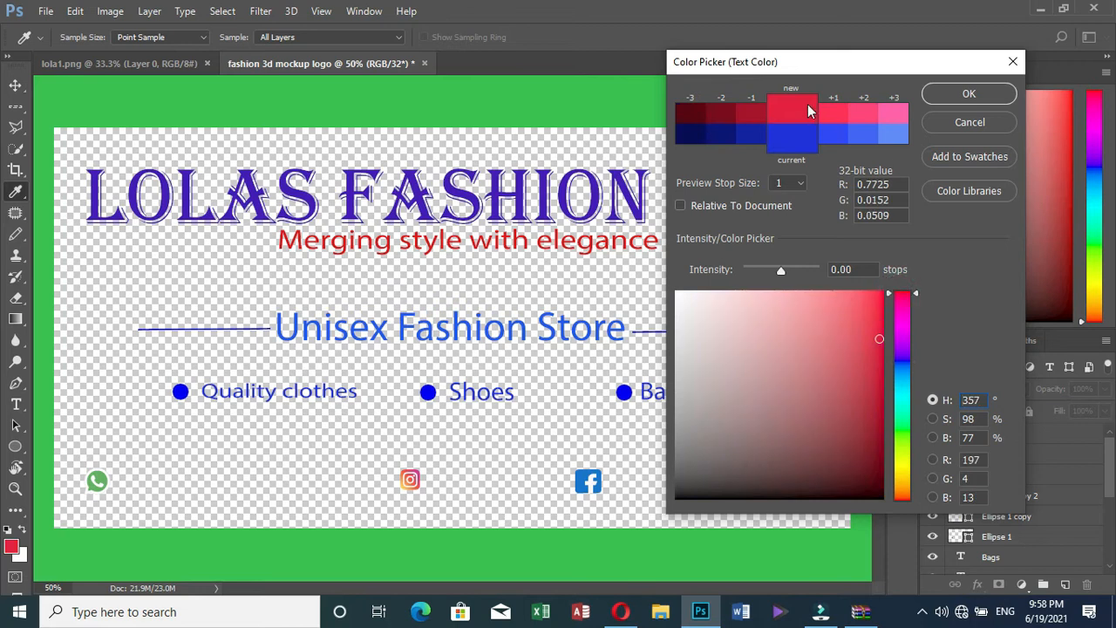
left_click(918, 293)
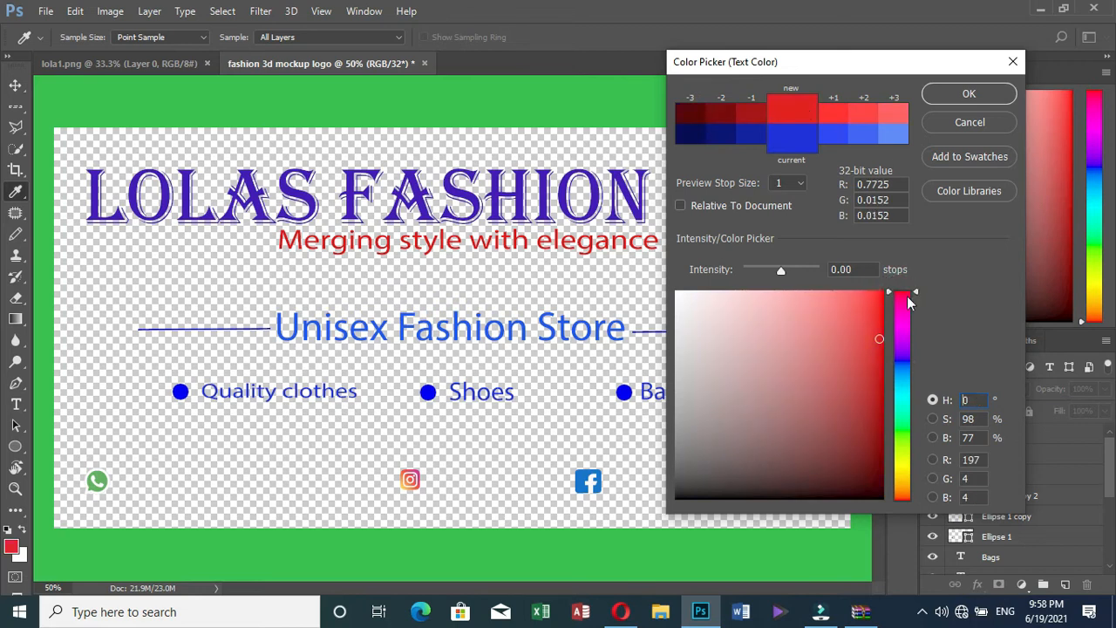
left_click(834, 117)
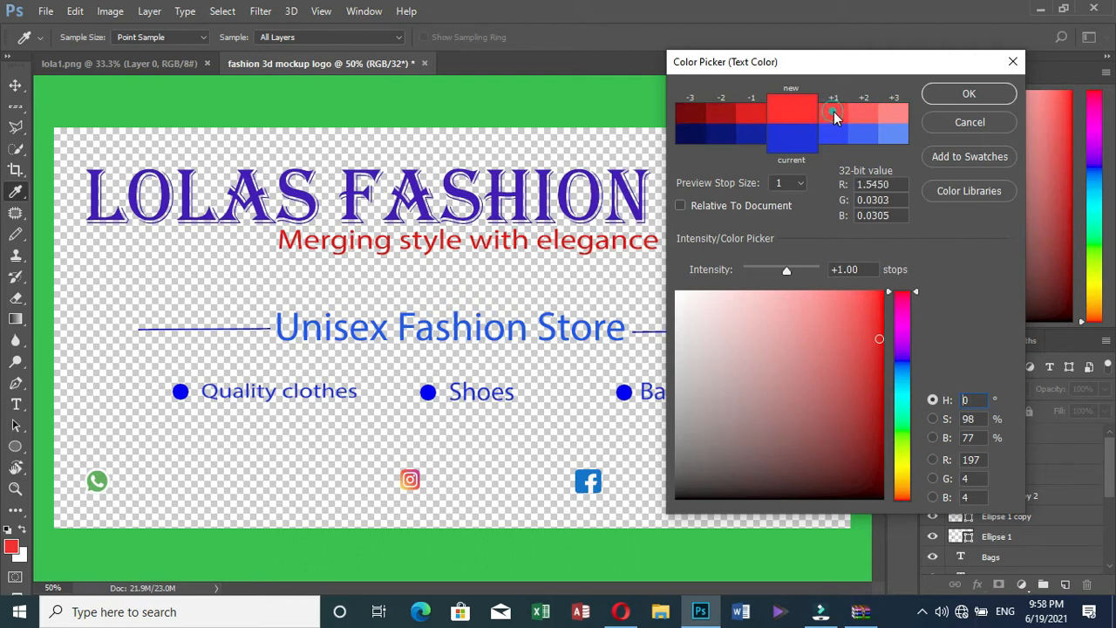
left_click(930, 89)
Type the phone number beside the WhatsApp icon and move it into place
left_click(124, 485)
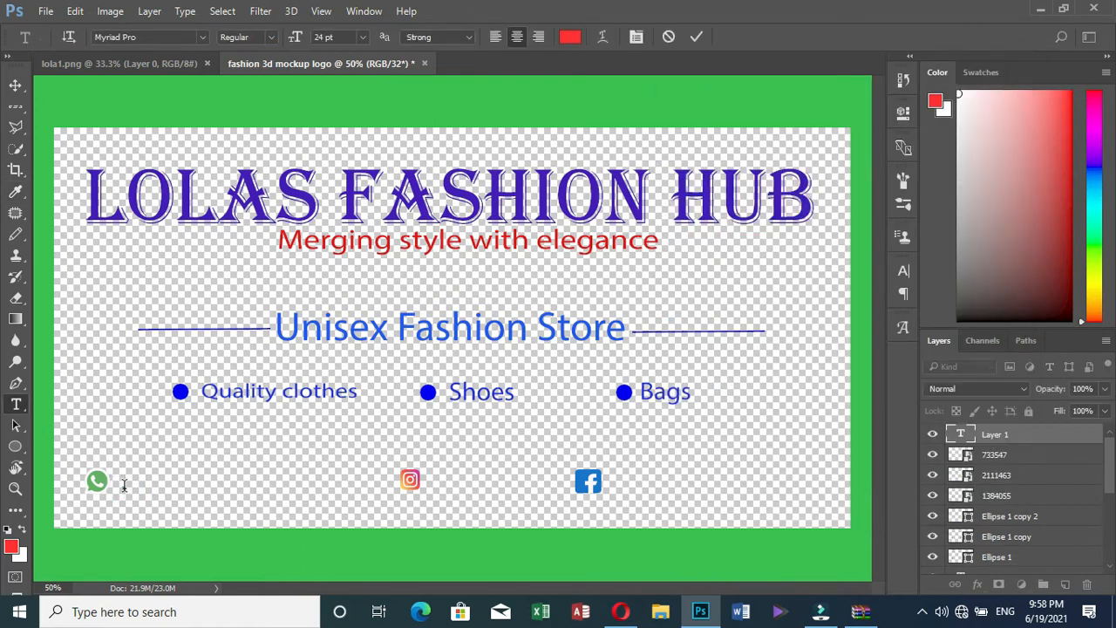
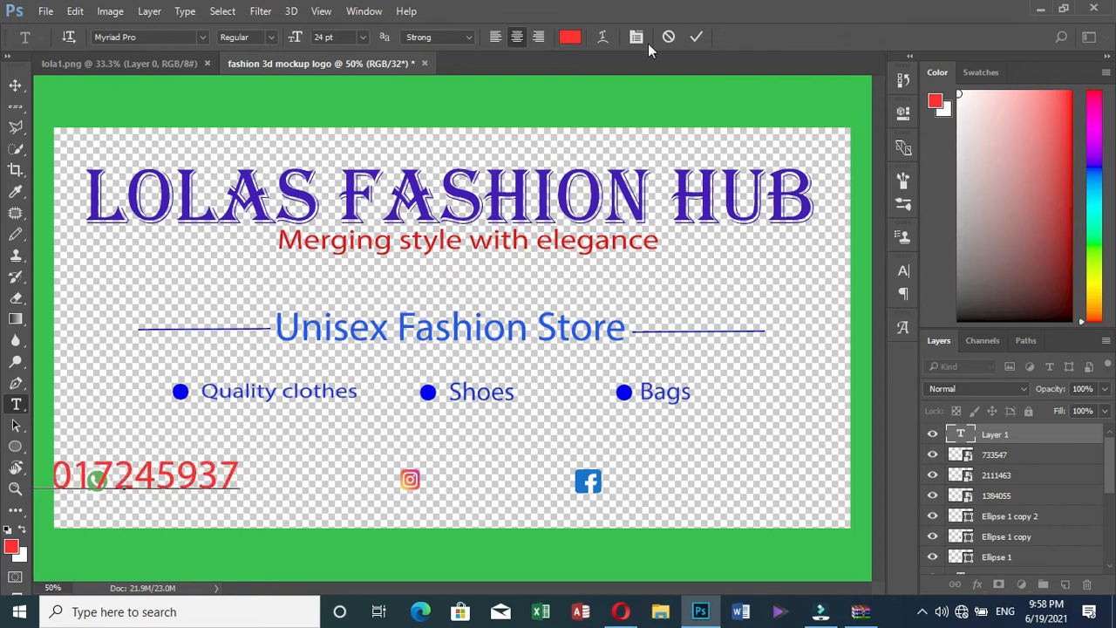
left_click(696, 36)
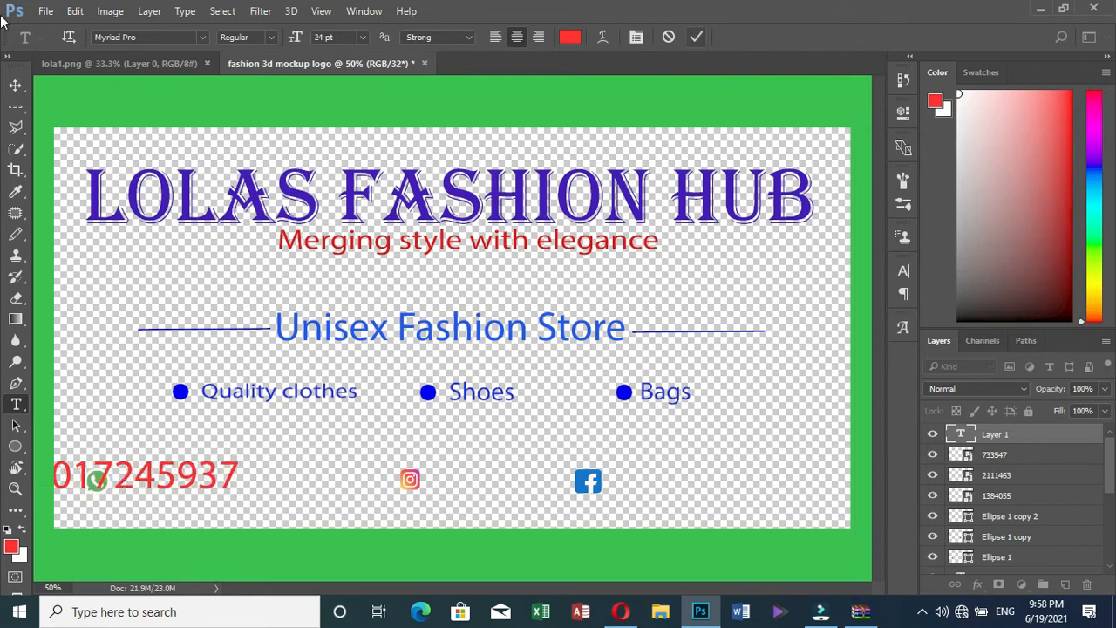
left_click(15, 84)
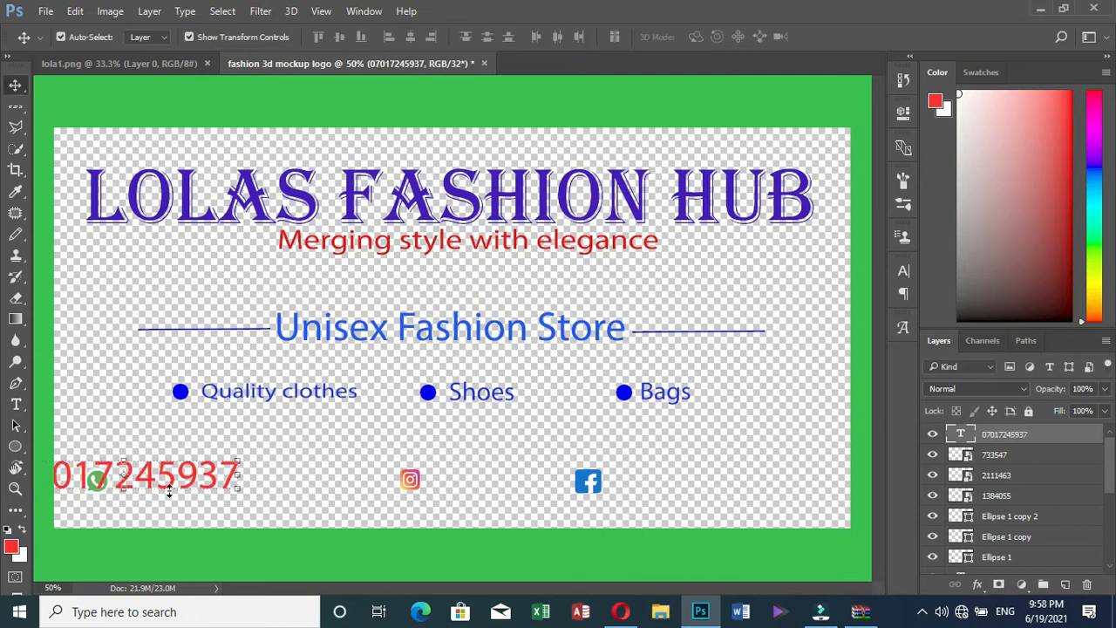
left_click_drag(172, 488, 249, 491)
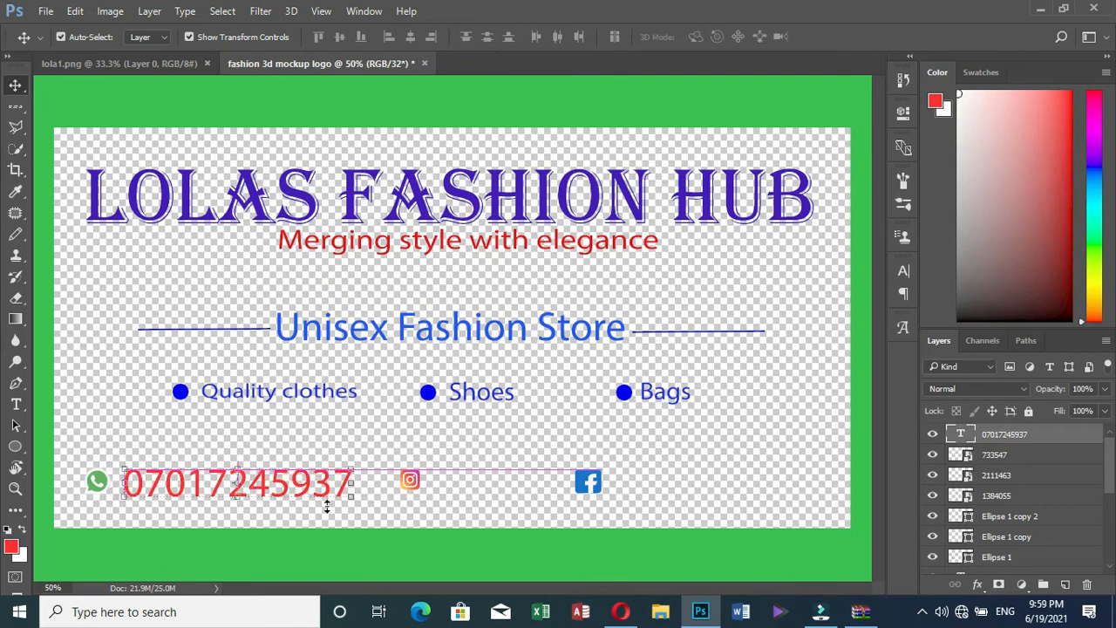
left_click(333, 556)
Scale the phone-number text down in two passes
left_click(335, 489)
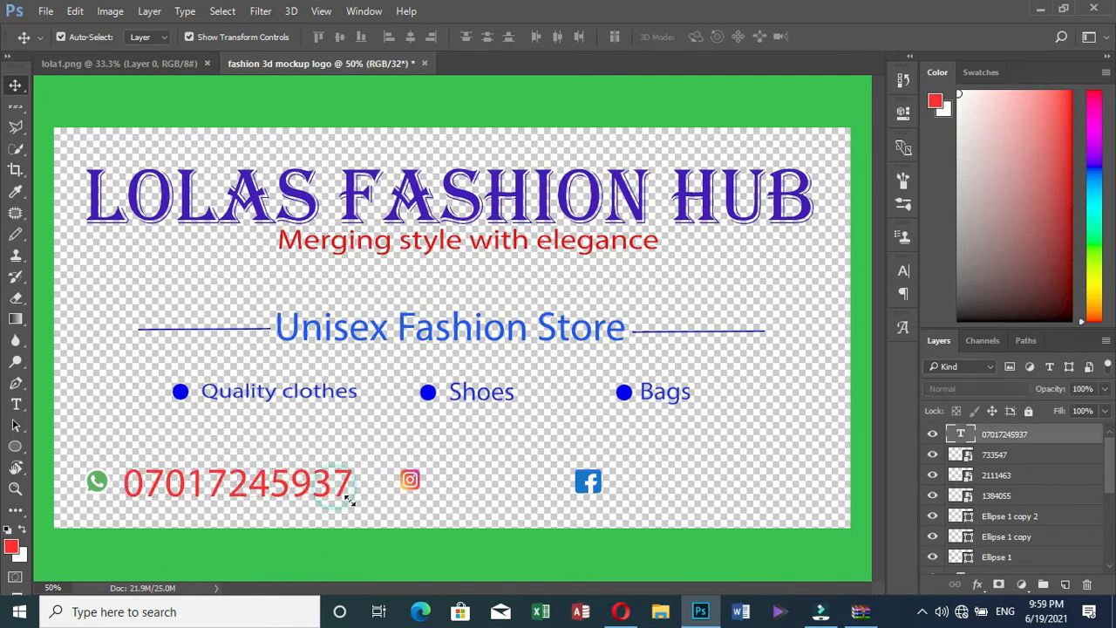
left_click_drag(349, 494, 260, 488)
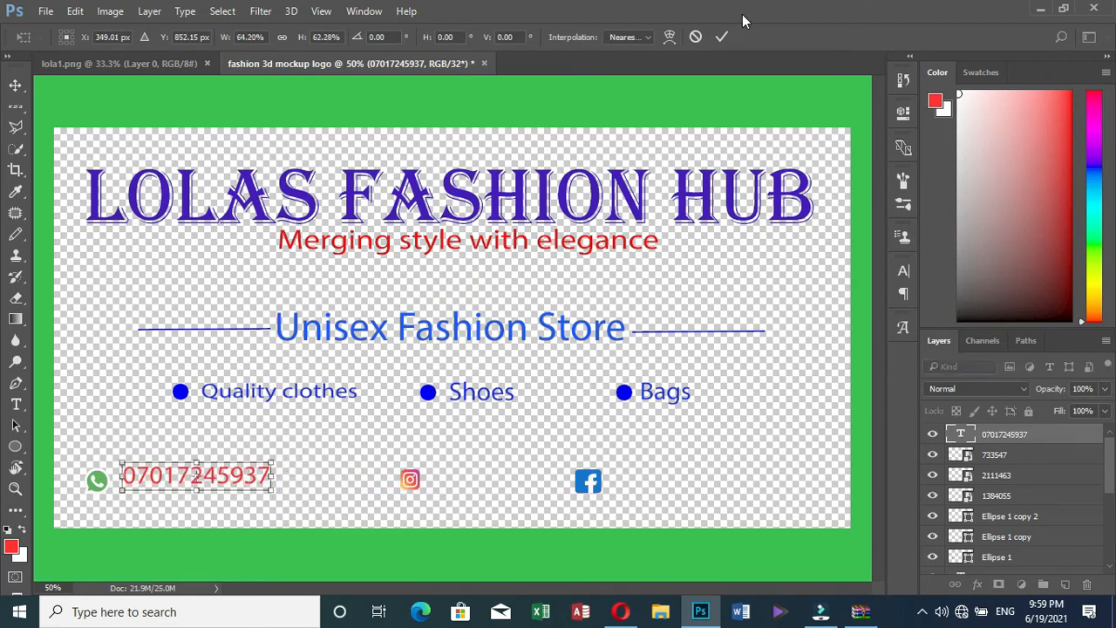
key("Return")
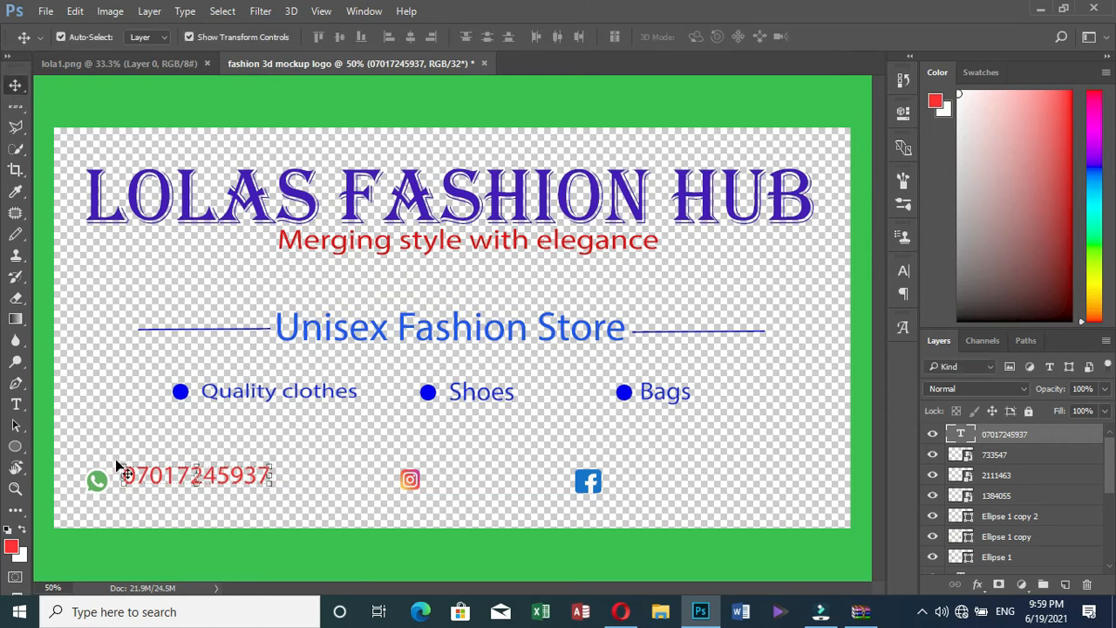
key("ctrl+t")
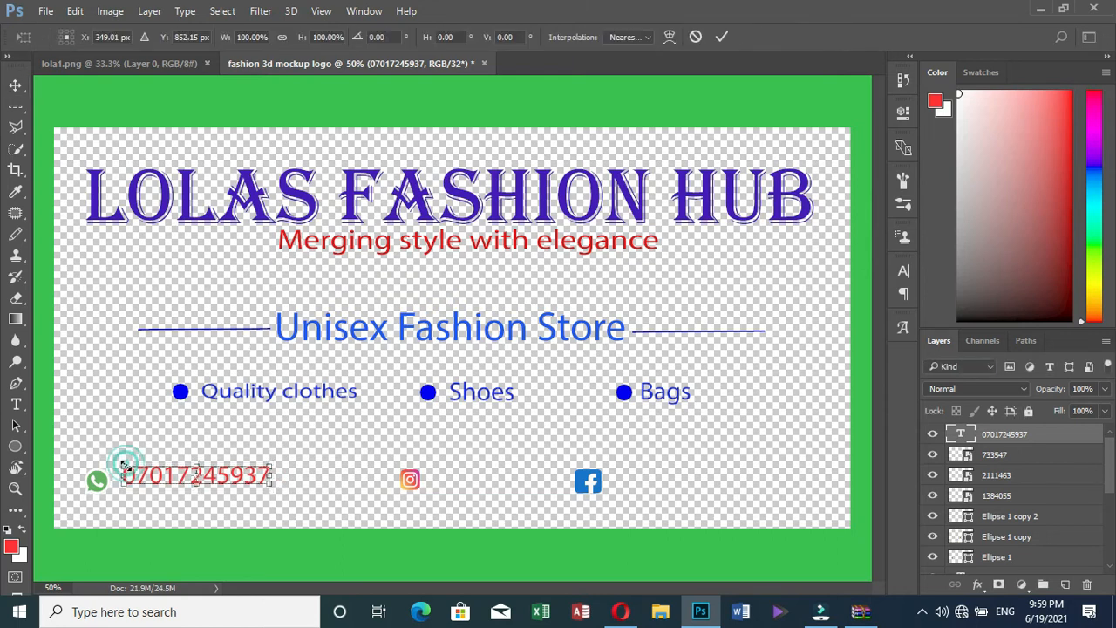
left_click_drag(125, 465, 138, 469)
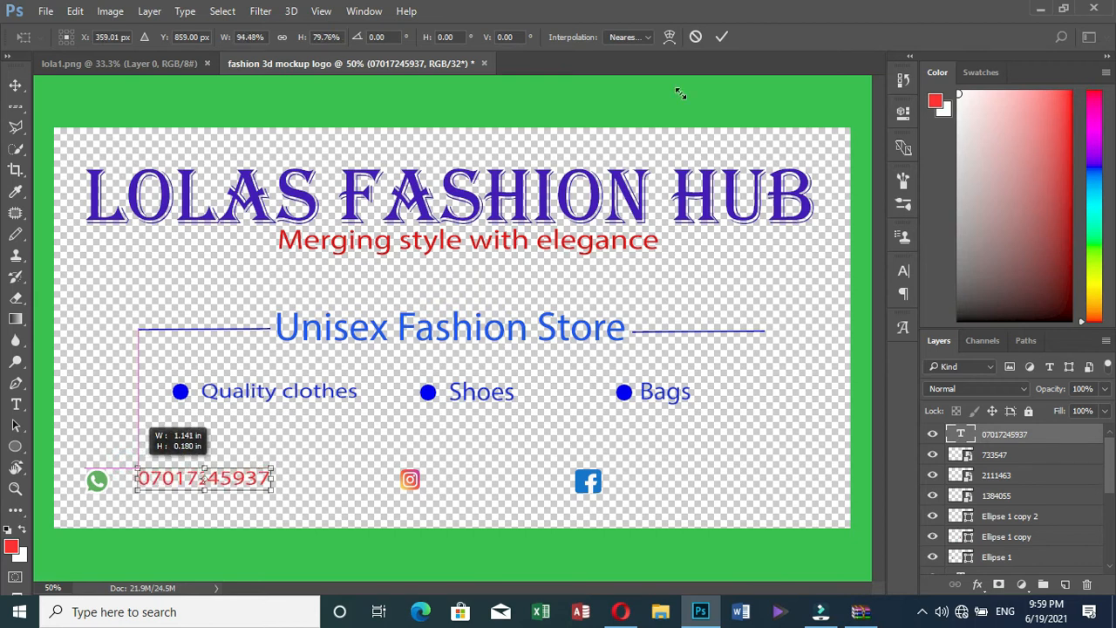
left_click(724, 37)
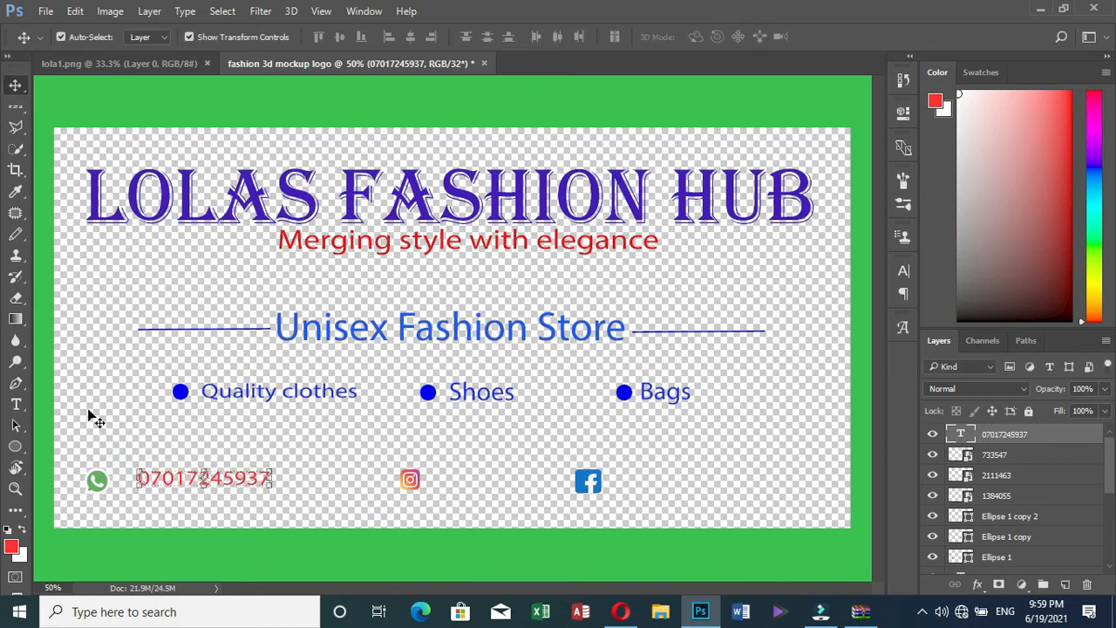
left_click(194, 473)
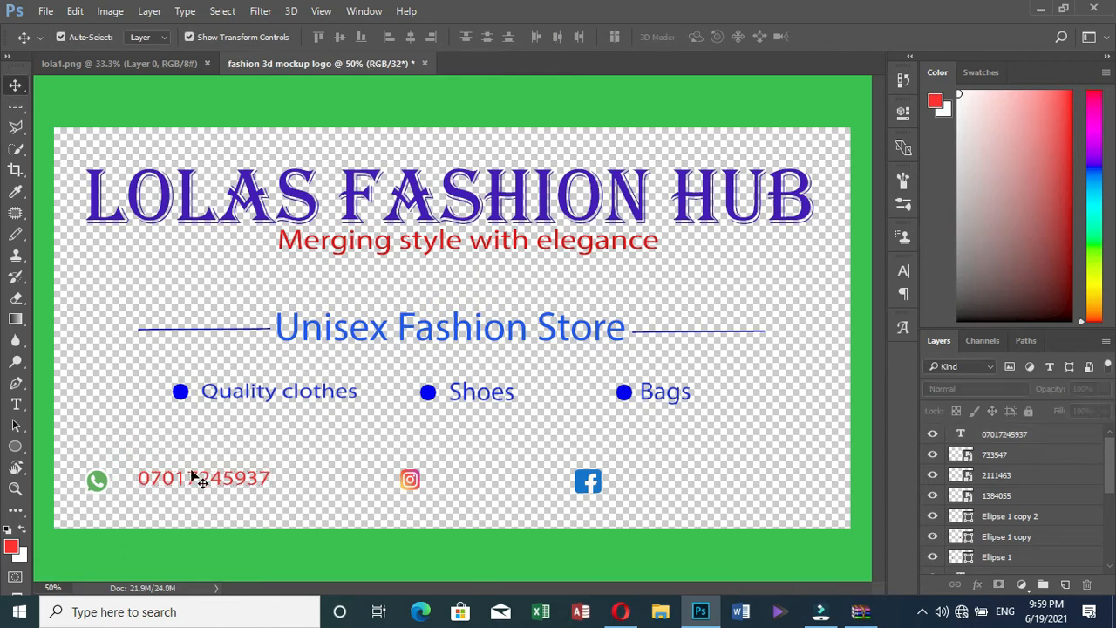
Nudge the phone number two steps left and one down to line up
left_click(197, 486)
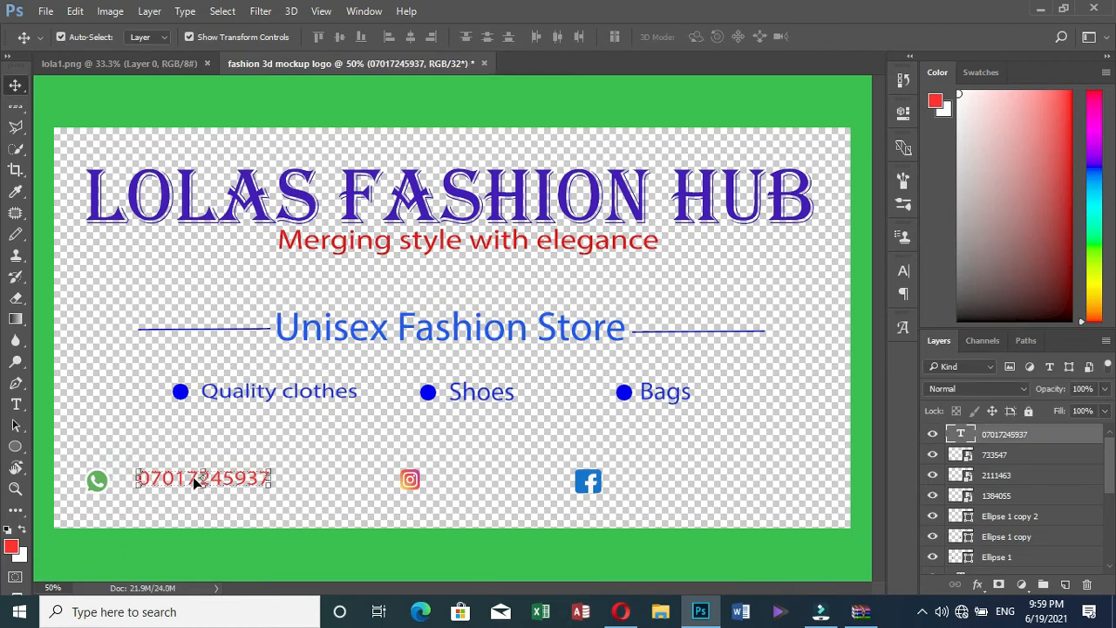
key("Left")
key("Left")
key("Left")
key("Left")
key("Left")
key("Left")
key("Left")
key("Left")
key("Left")
key("Left")
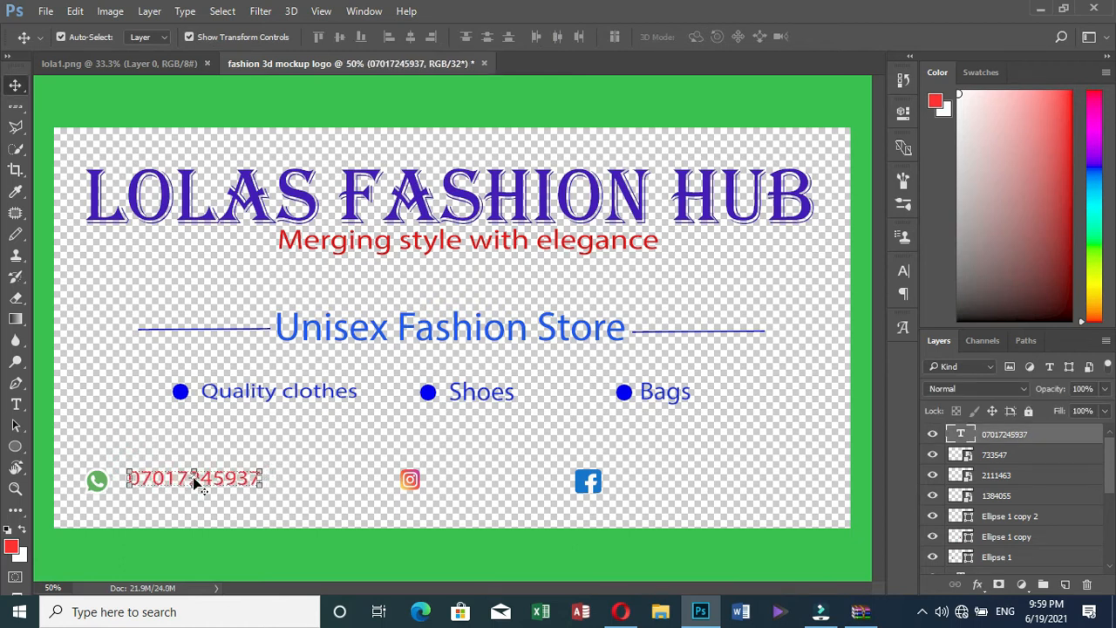
key("Left")
key("Left")
key("Left")
key("Left")
key("Left")
key("Down")
key("Down")
key("Down")
key("Down")
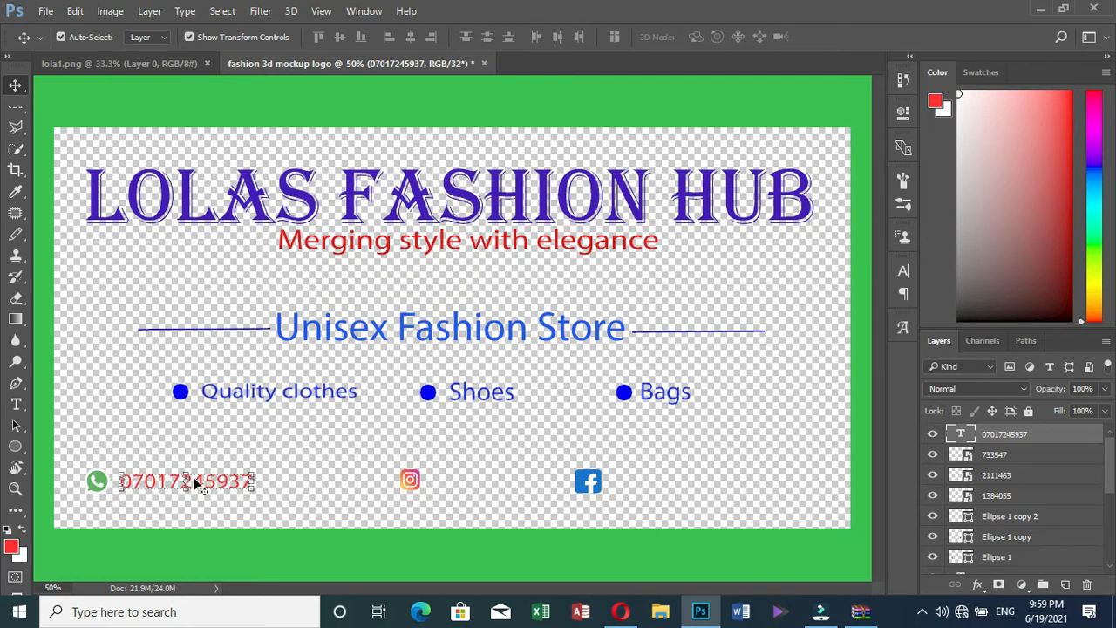
Move Instagram right under Bags and Facebook left next to the phone number
left_click(345, 433)
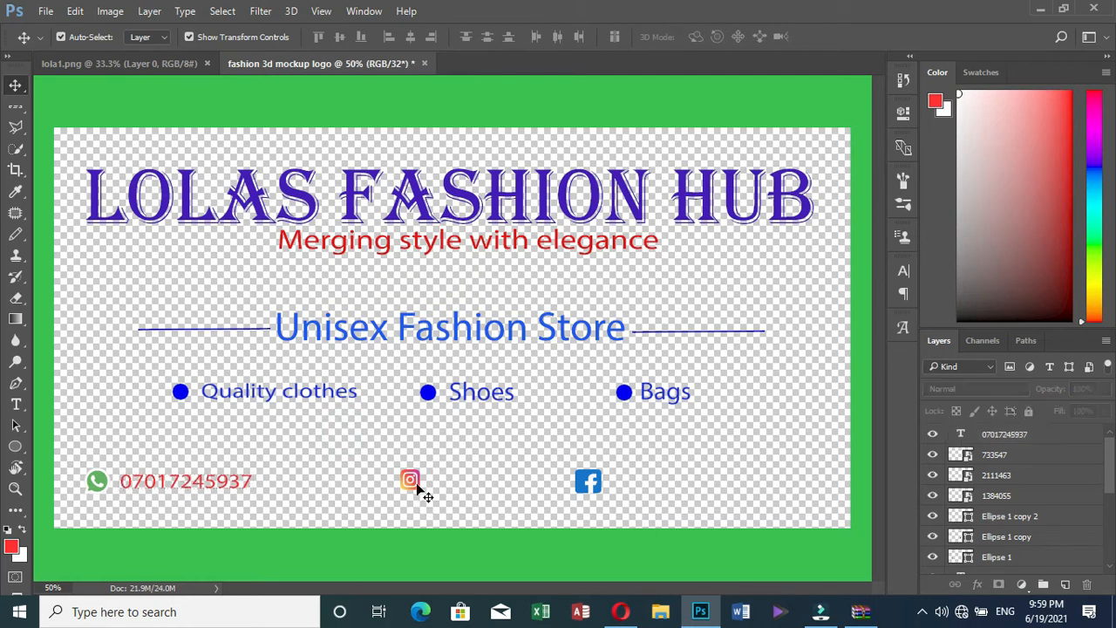
left_click(411, 481)
left_click_drag(614, 474, 701, 478)
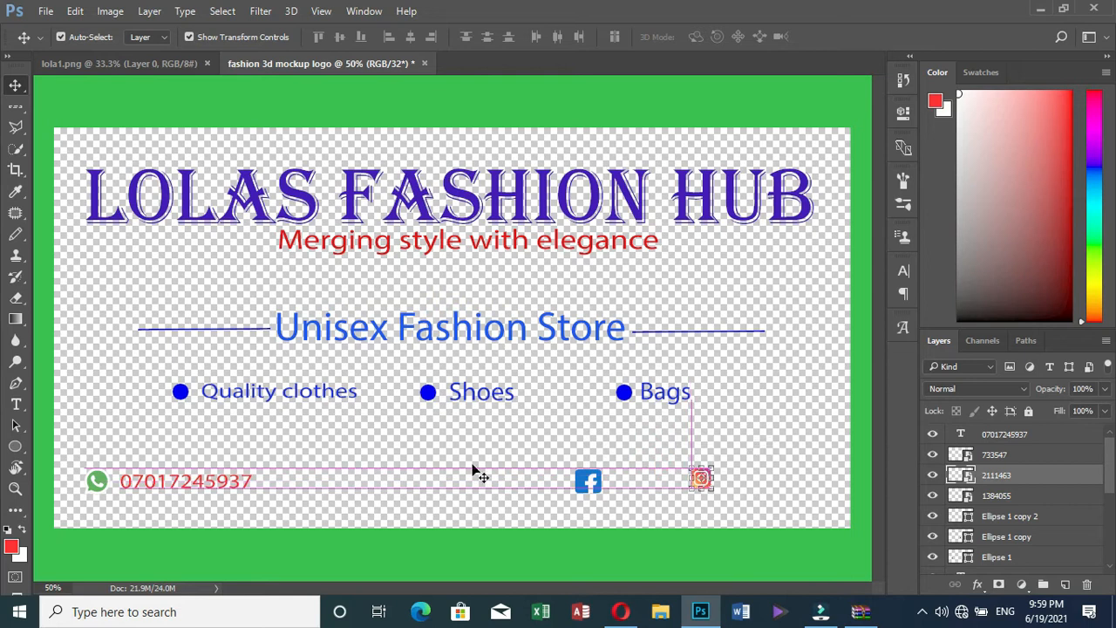
left_click_drag(583, 477, 336, 486)
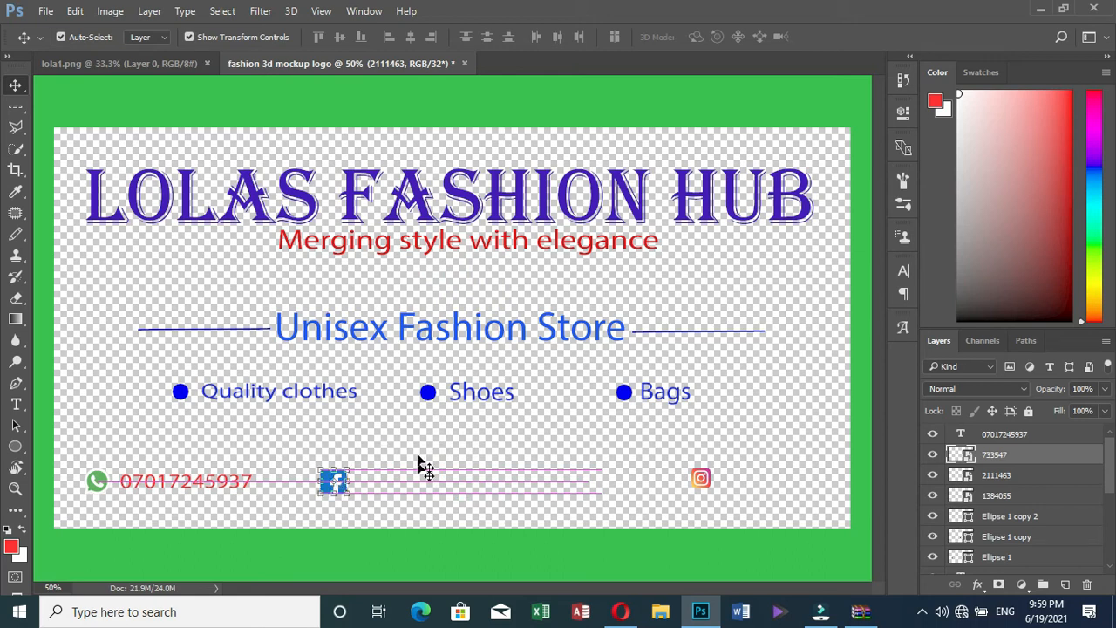
left_click(381, 511)
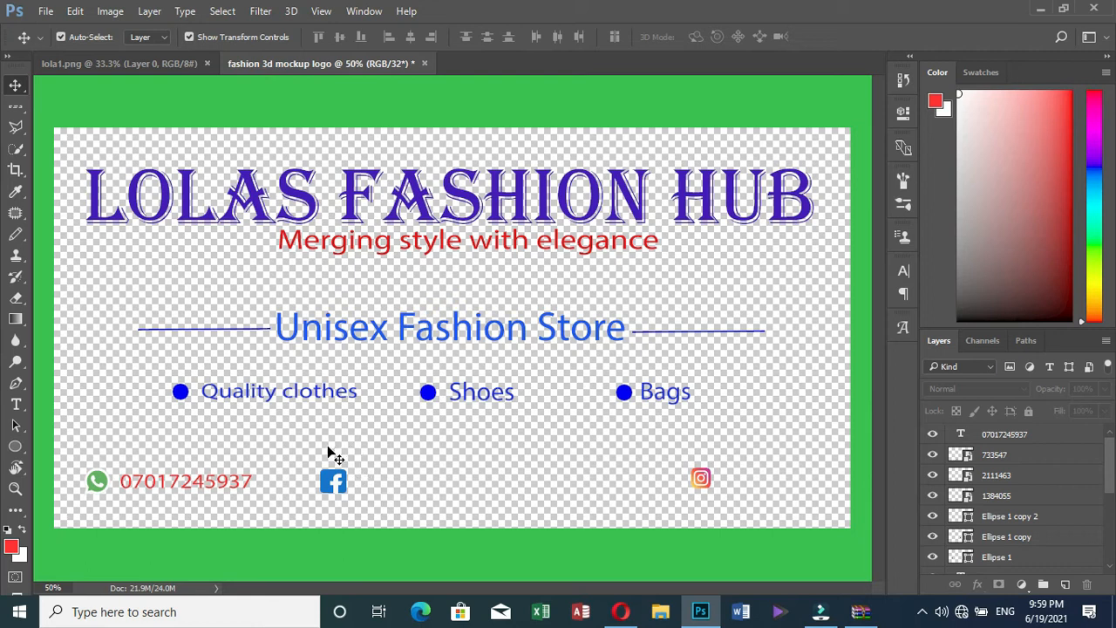
Type the contact's name in red beside the Facebook icon
left_click(17, 405)
left_click(365, 483)
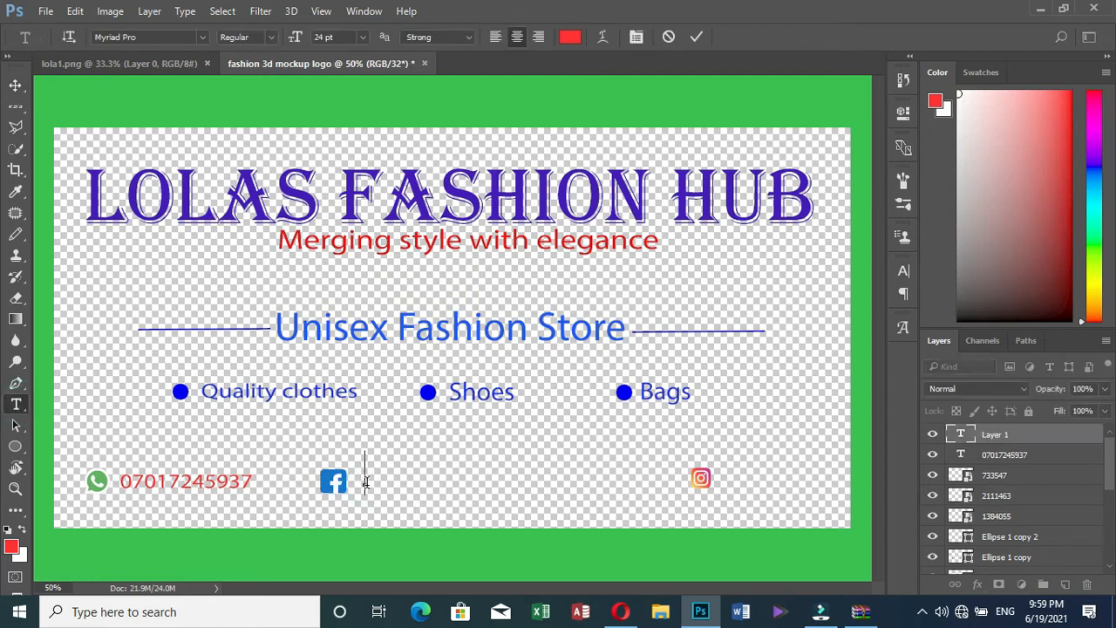
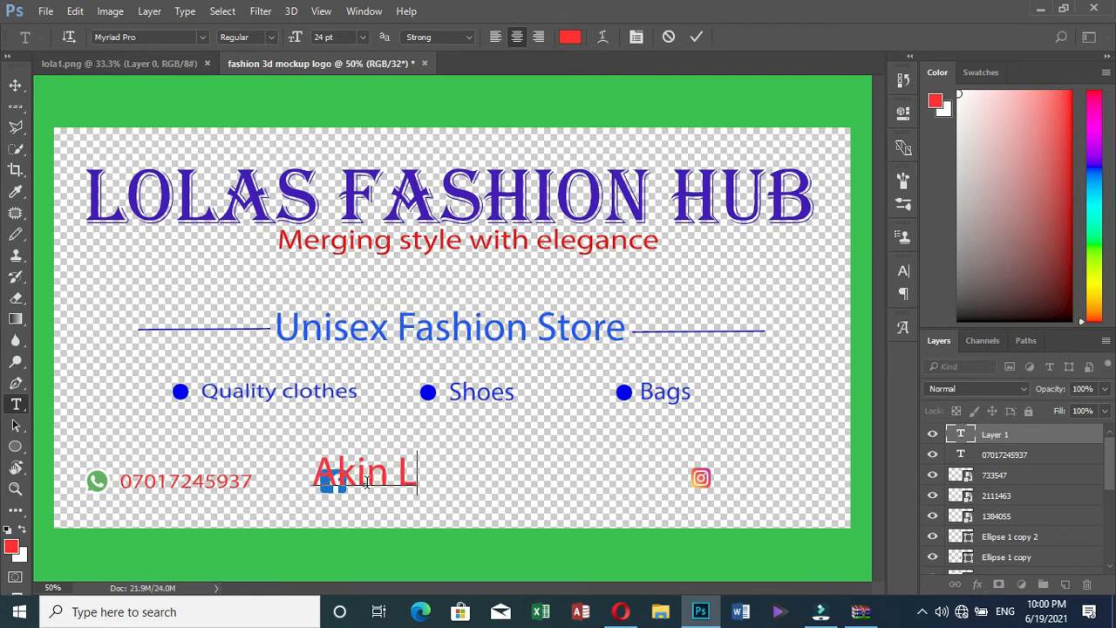
left_click(696, 37)
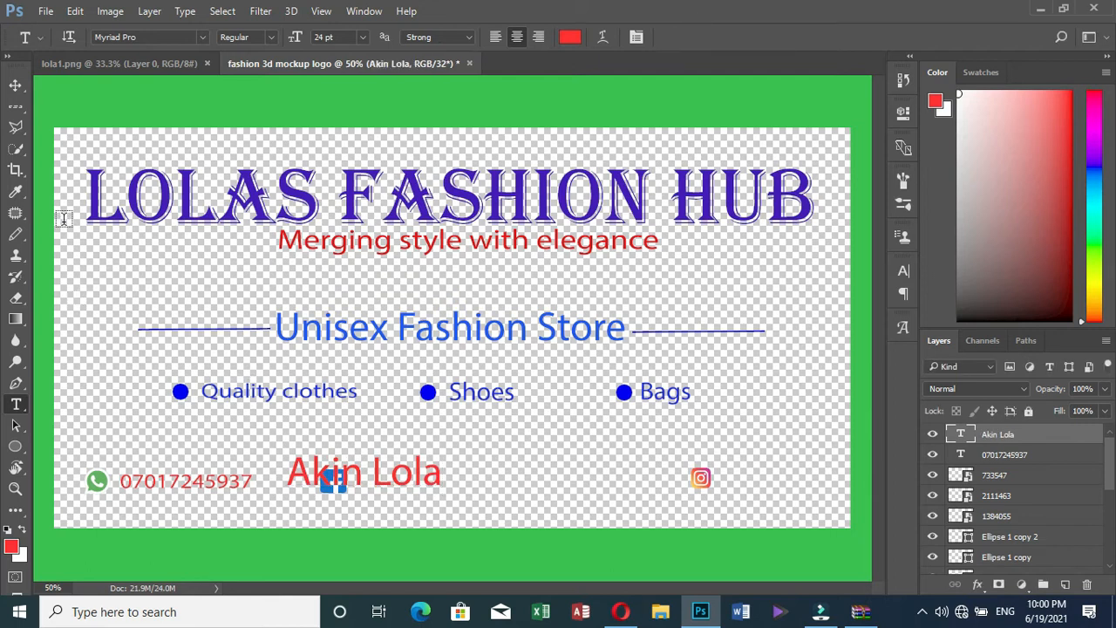
Position the name label next to the Facebook icon, aligned with it
key("v")
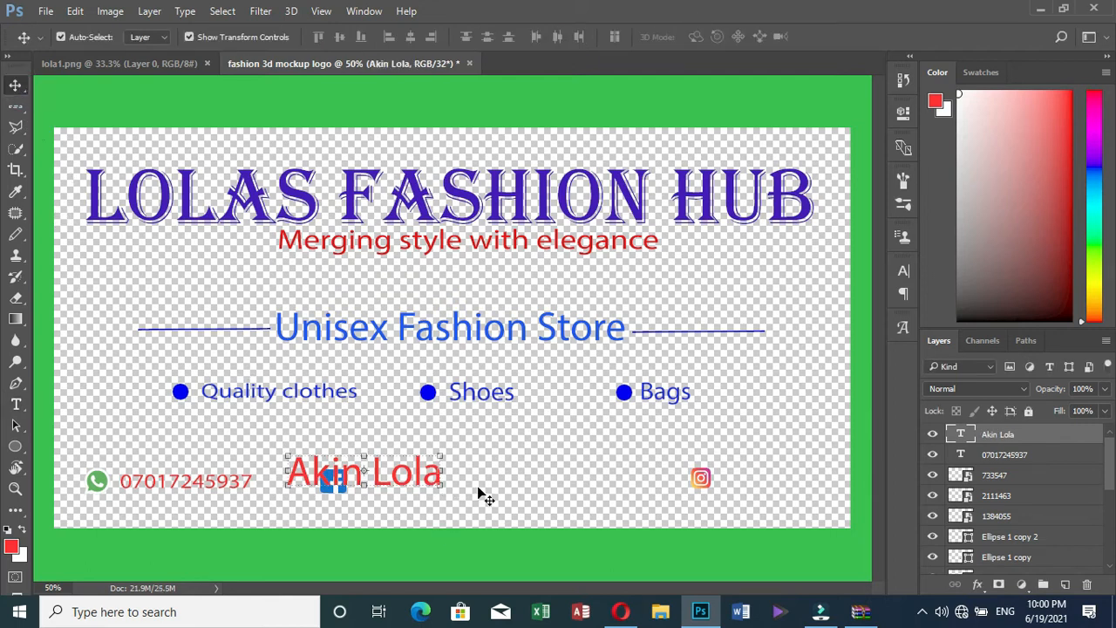
left_click(478, 486)
left_click_drag(390, 480, 469, 477)
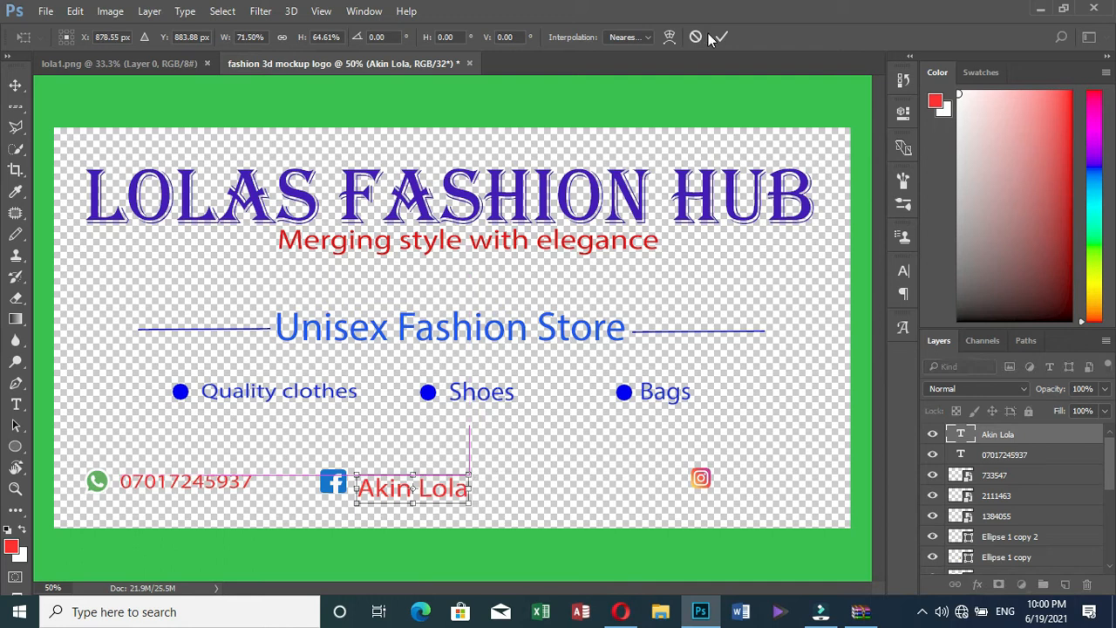
key("Return")
left_click(397, 445)
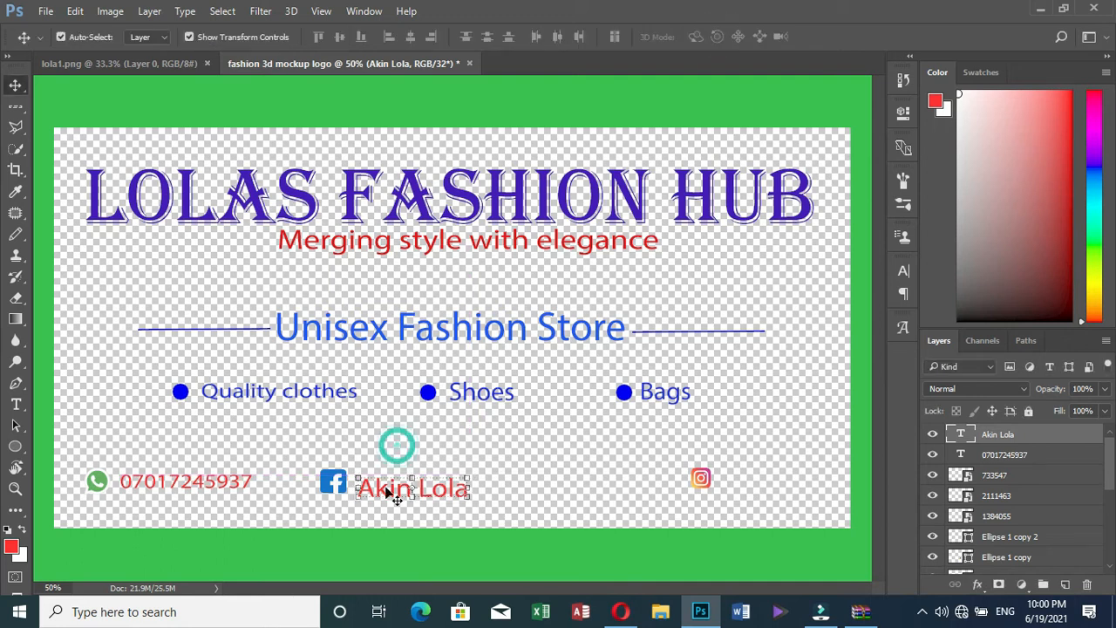
left_click_drag(382, 491, 393, 485)
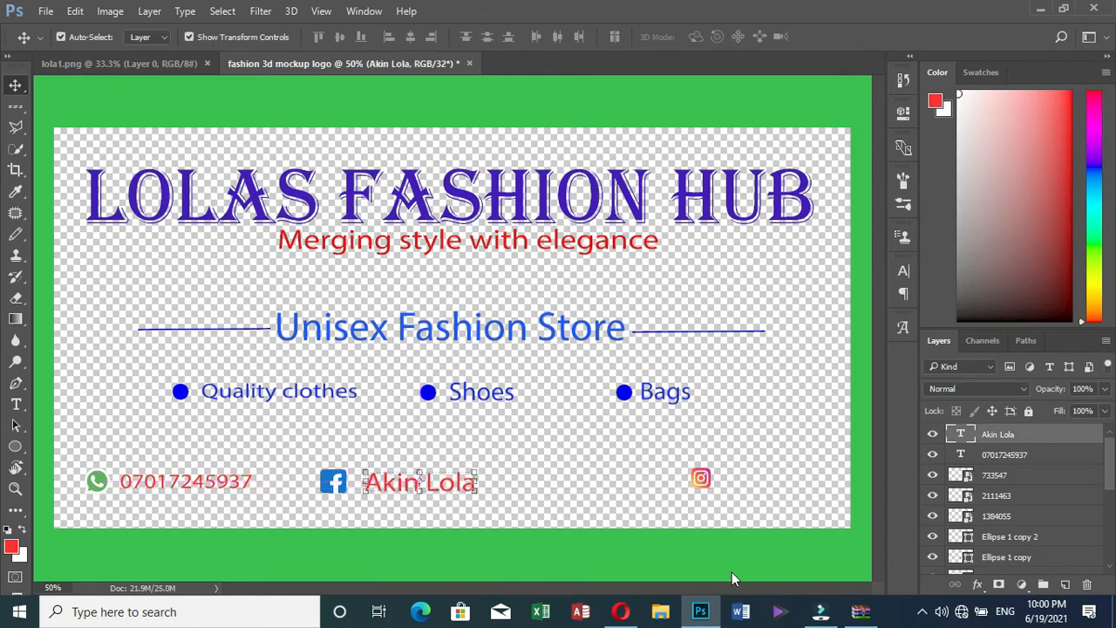
Move the Instagram icon left beside the Facebook name and enlarge it slightly
left_click(702, 482)
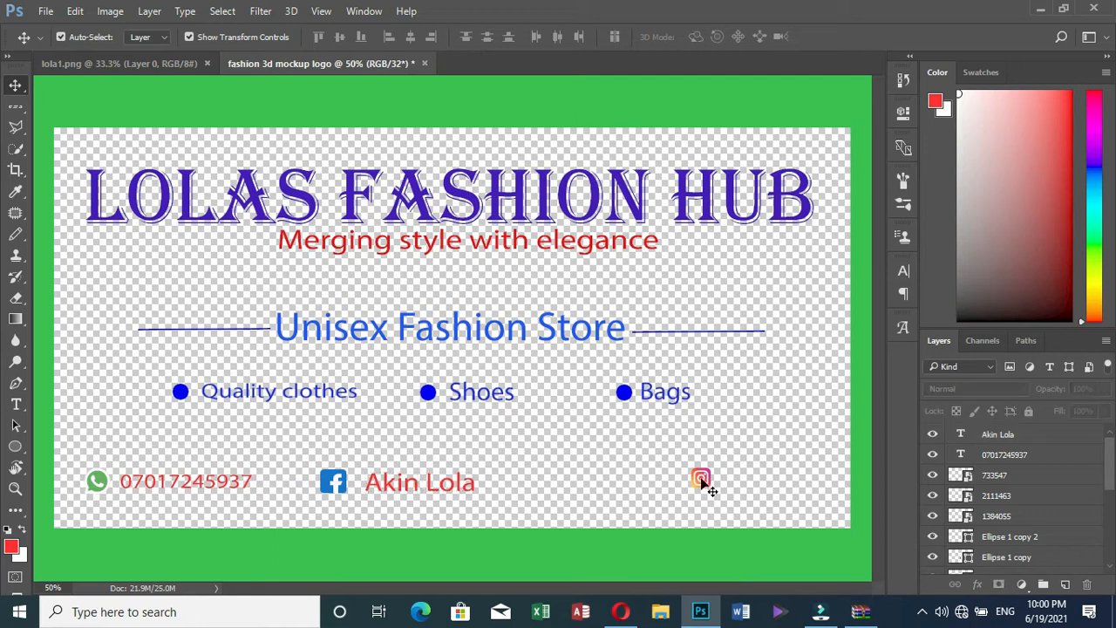
left_click_drag(708, 481, 551, 488)
left_click(610, 448)
left_click(547, 488)
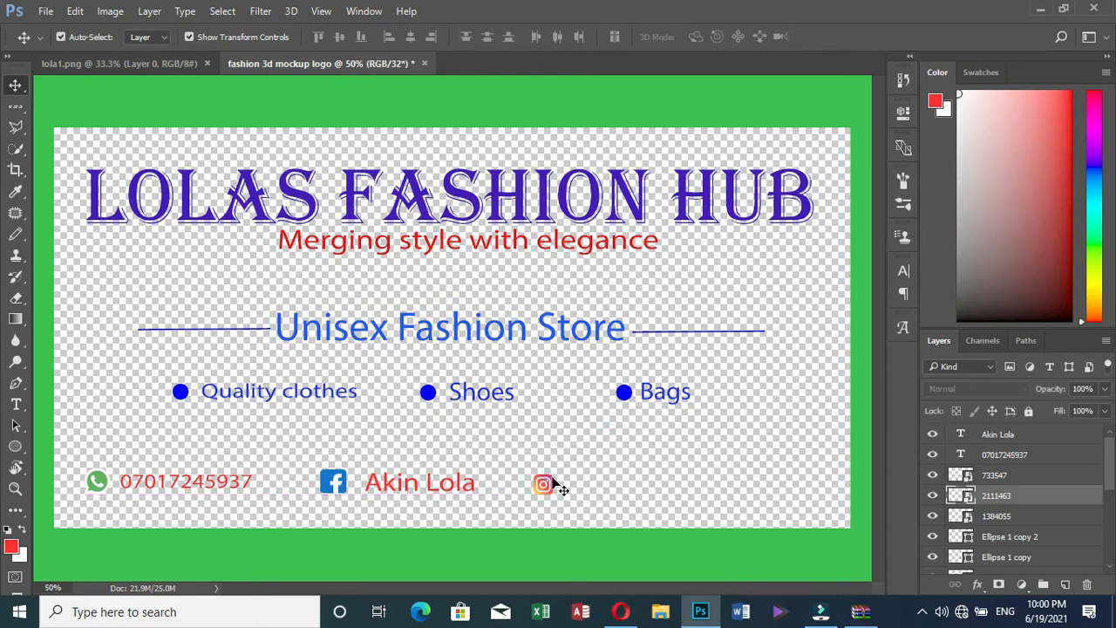
left_click_drag(552, 477, 563, 468)
left_click(557, 37)
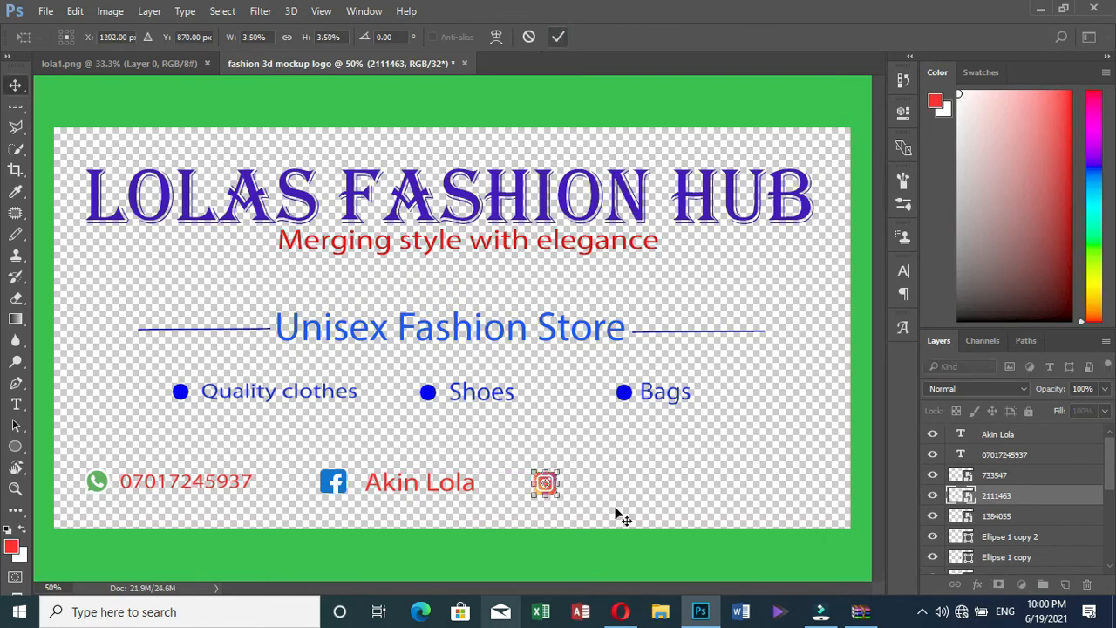
left_click(576, 493)
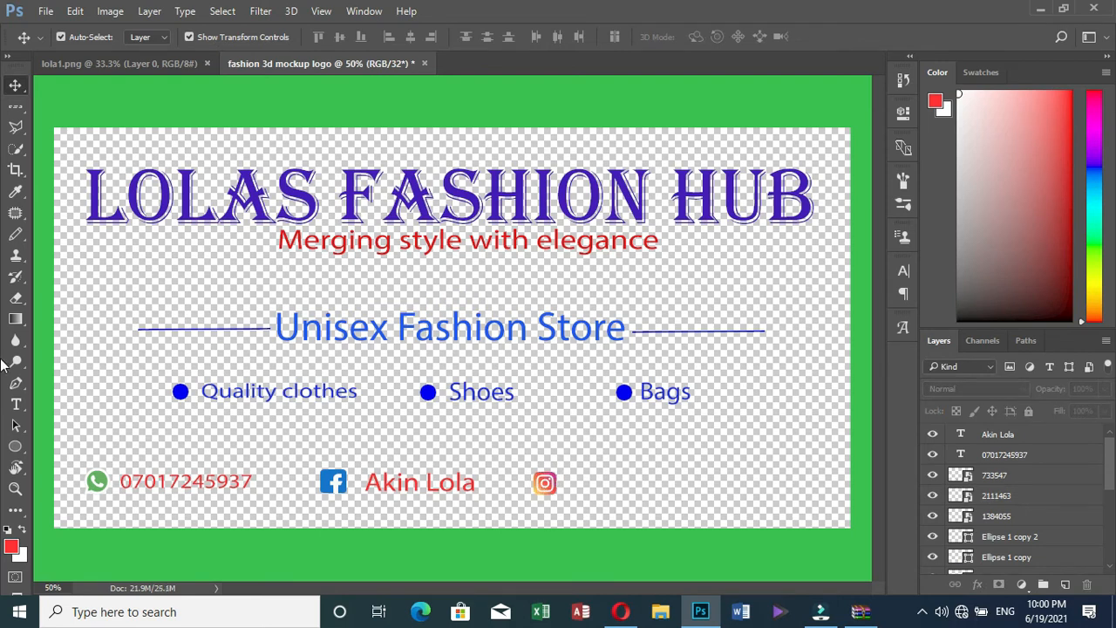
Type the store's Instagram handle beside the Instagram icon
left_click(16, 404)
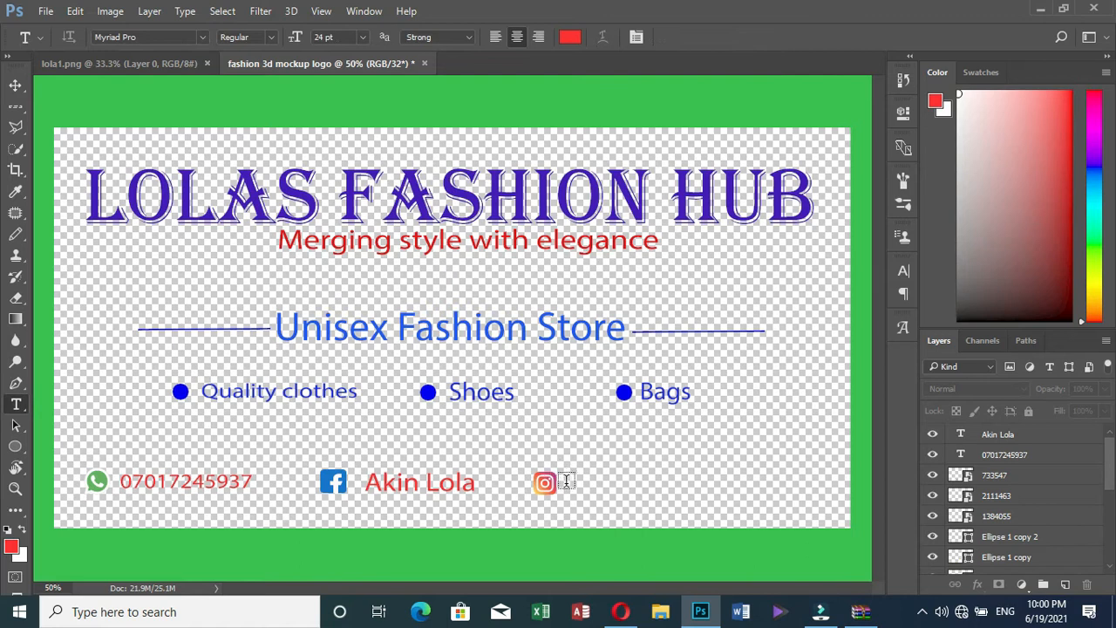
left_click(565, 482)
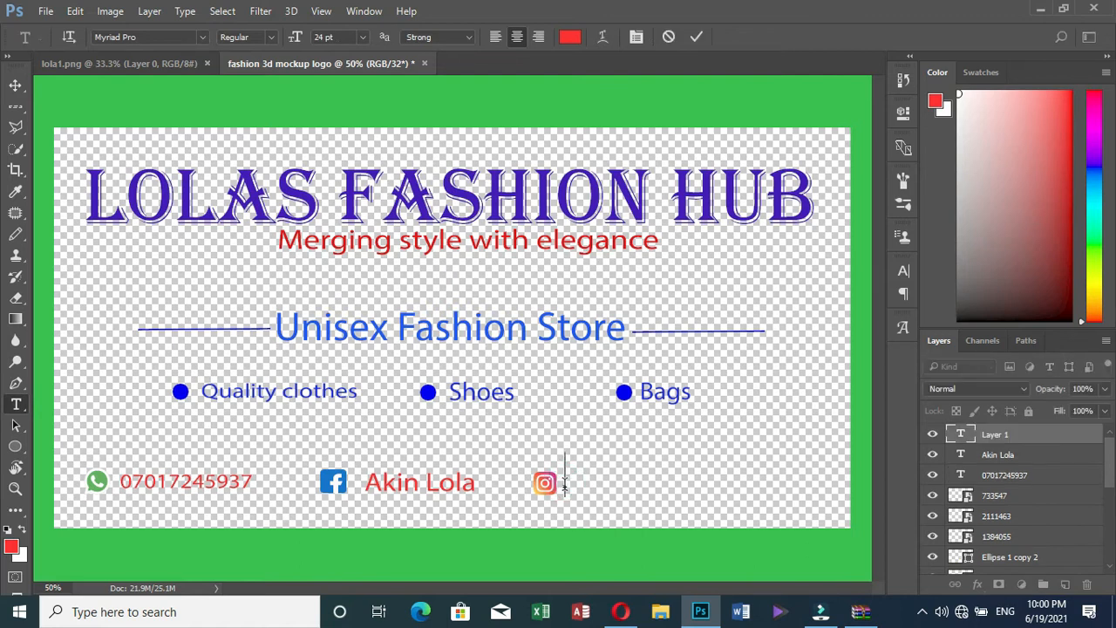
type("@lolas")
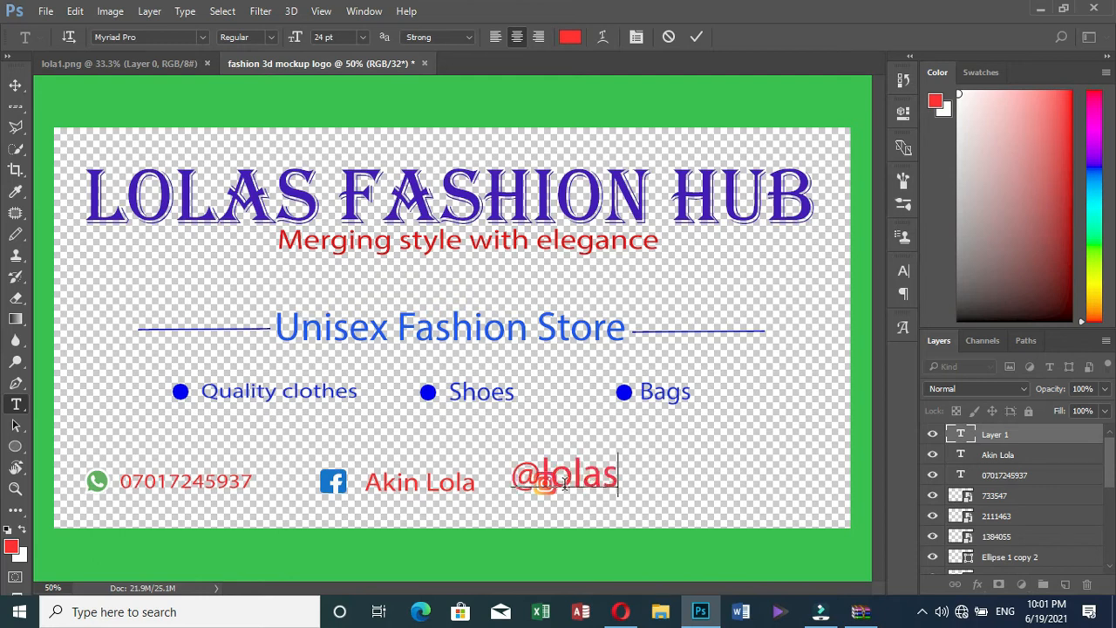
type("_")
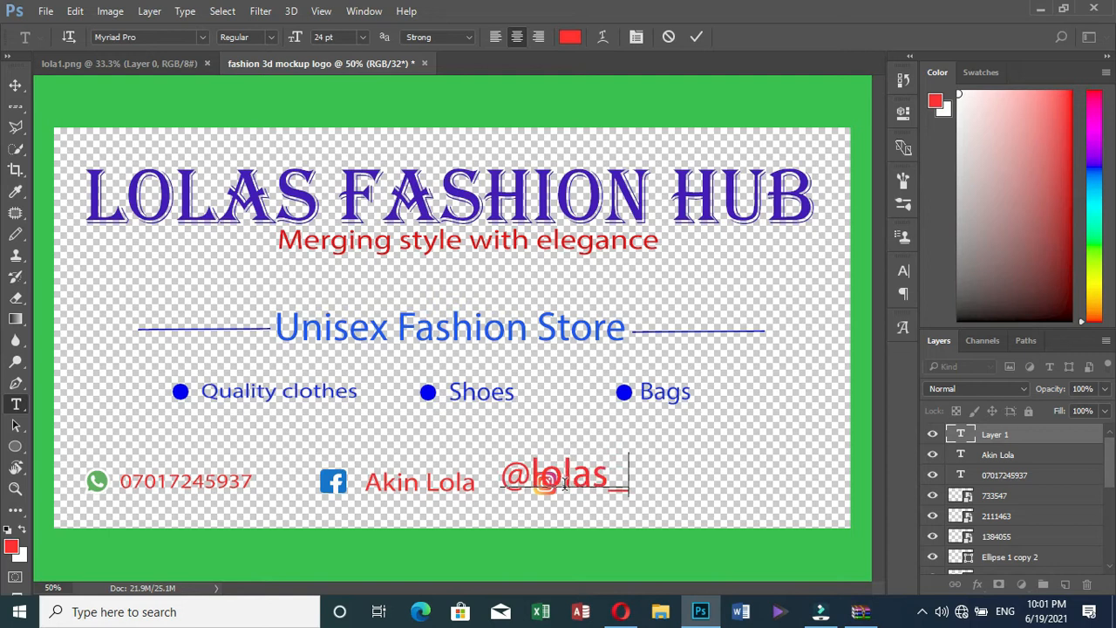
type("f")
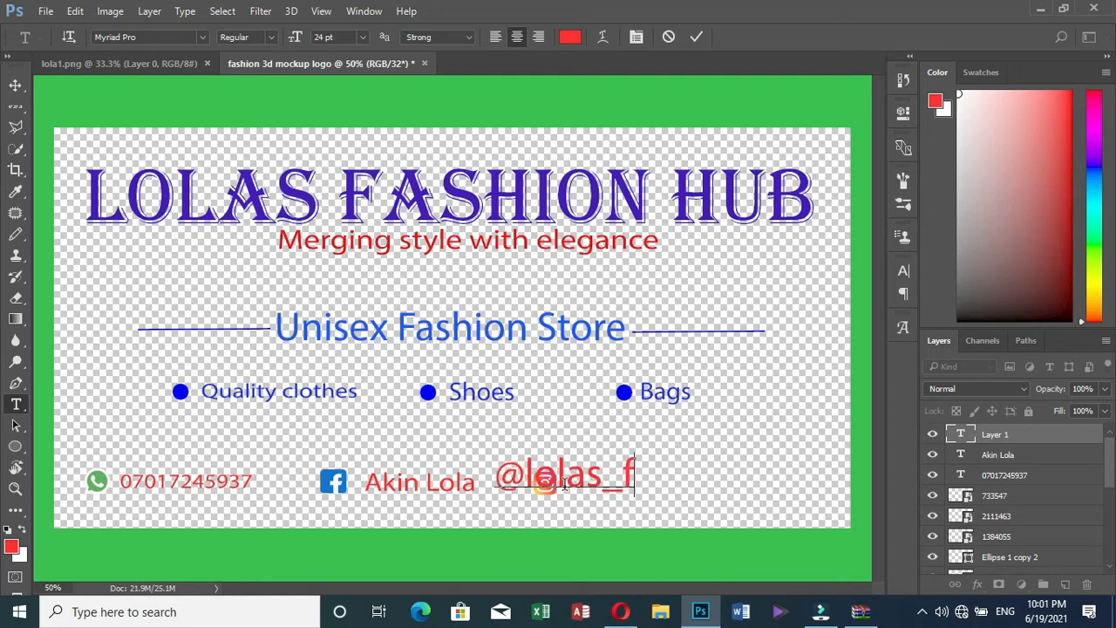
type("ashion_")
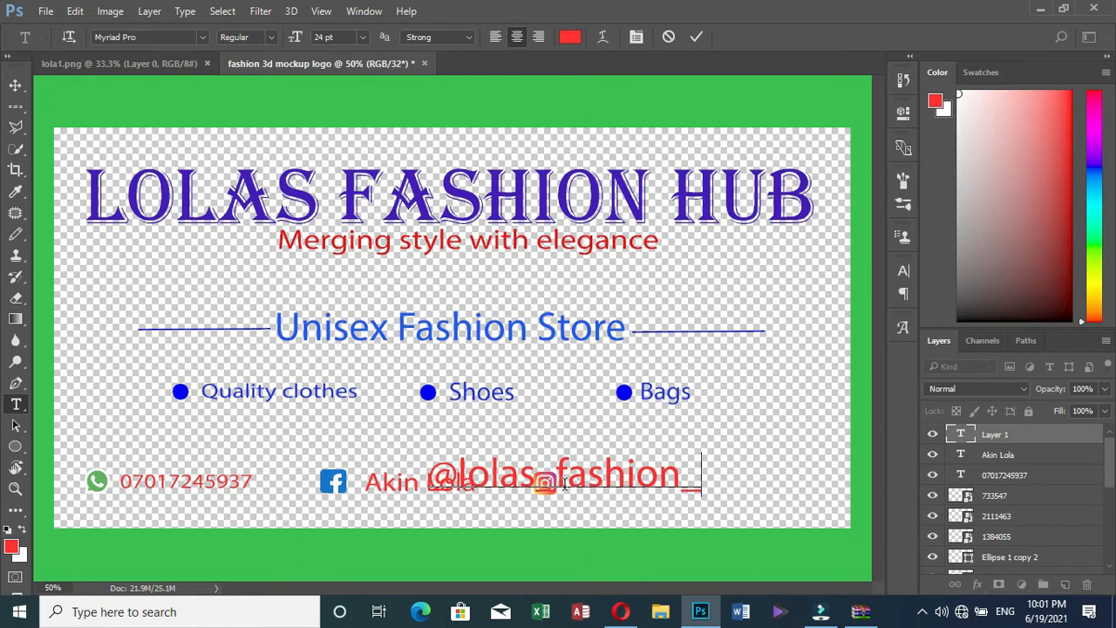
type("hub")
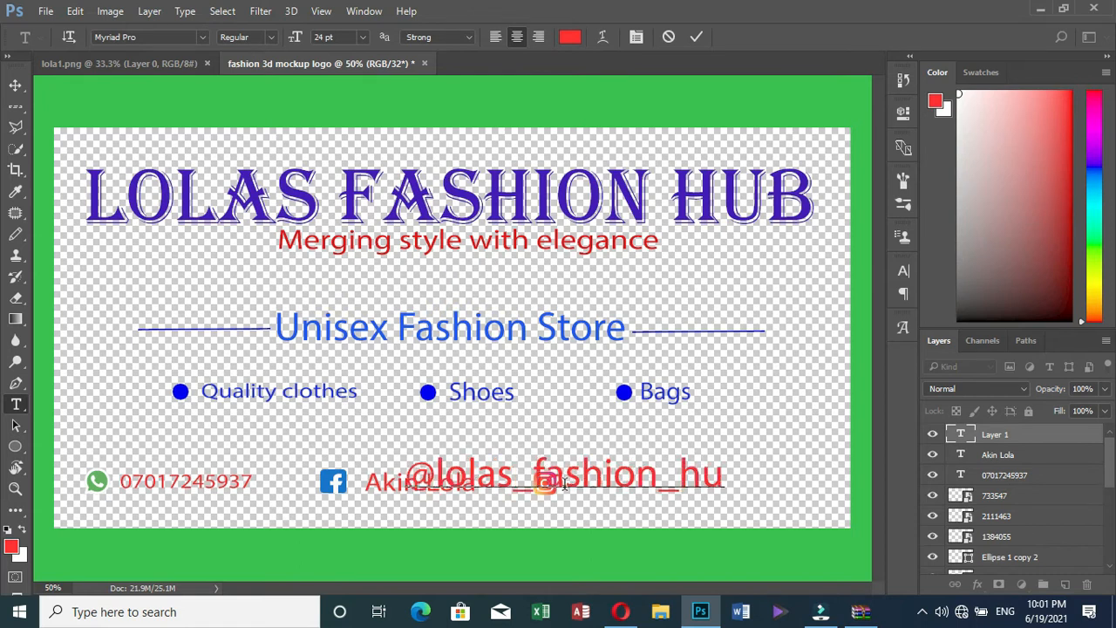
left_click(523, 535)
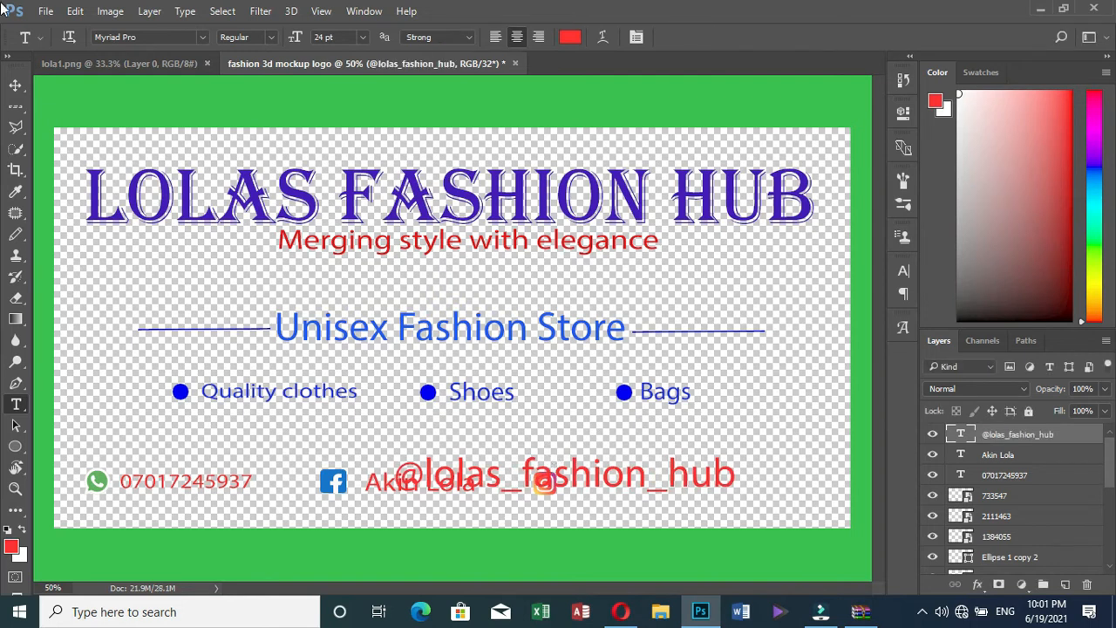
Resize the Instagram handle text to match the other contact labels
left_click(14, 86)
key("ctrl+t")
left_click_drag(393, 453, 565, 463)
left_click_drag(738, 477, 828, 467)
left_click(723, 38)
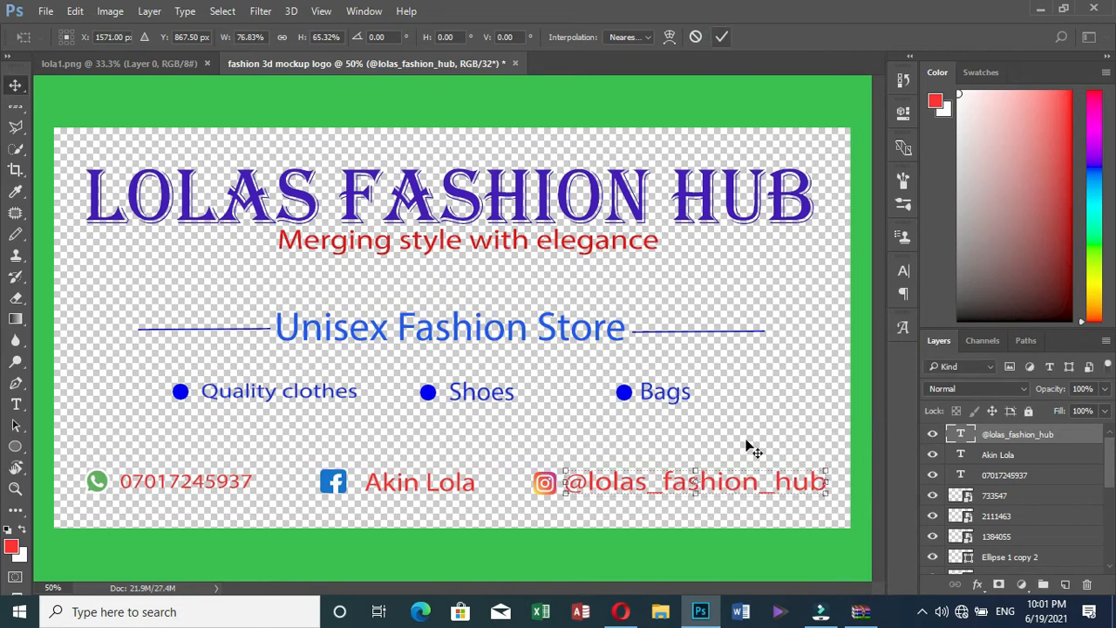
left_click(722, 488)
left_click(722, 488)
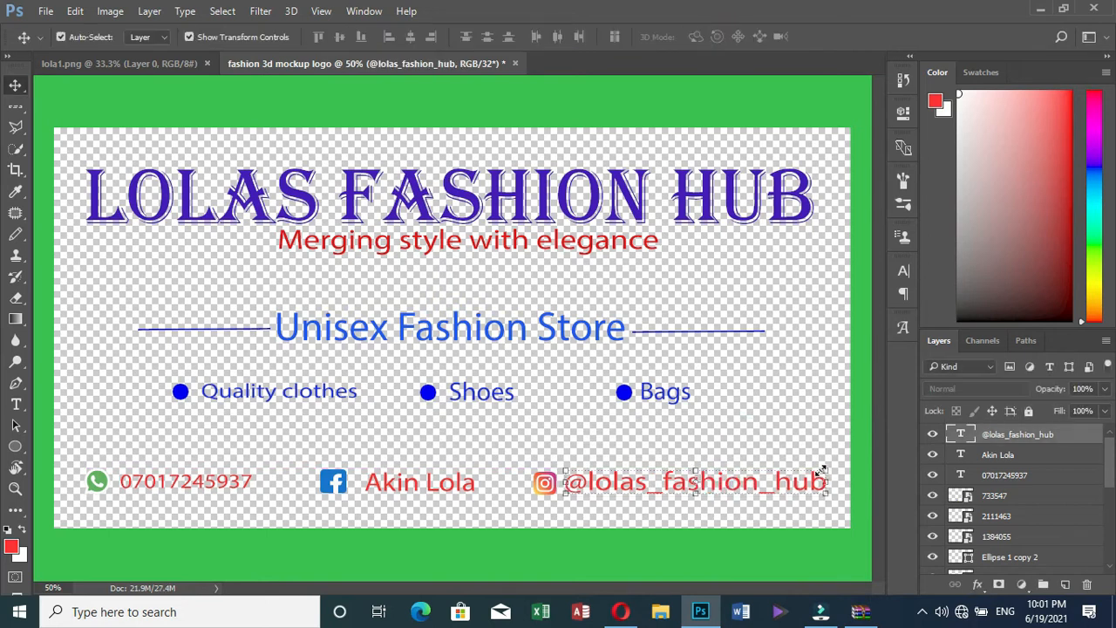
key("ctrl+t")
left_click_drag(830, 465, 835, 467)
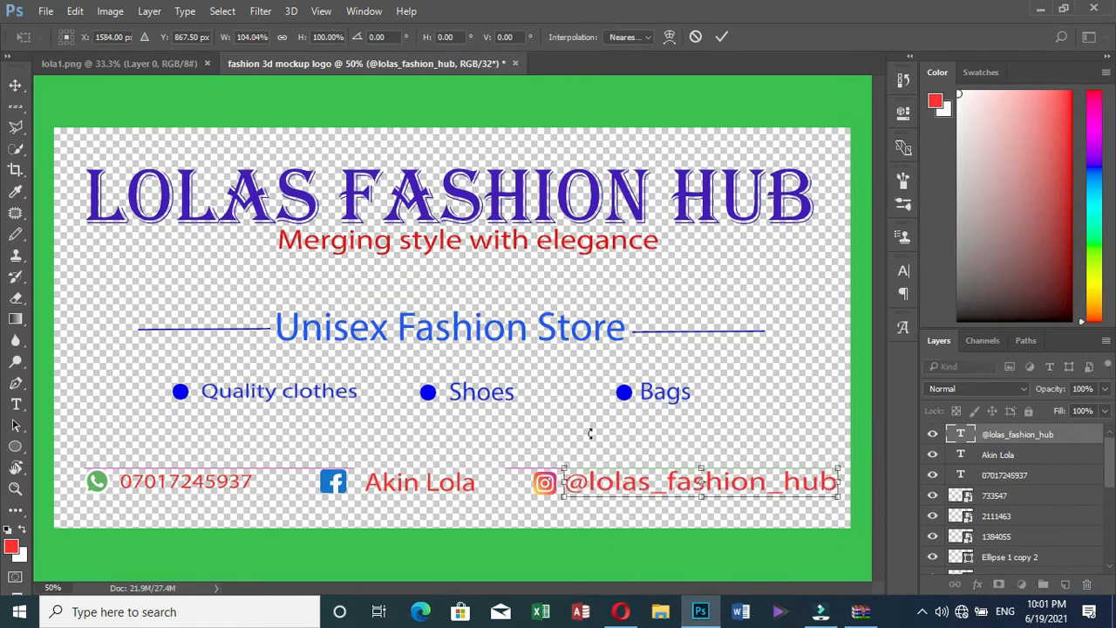
left_click(721, 36)
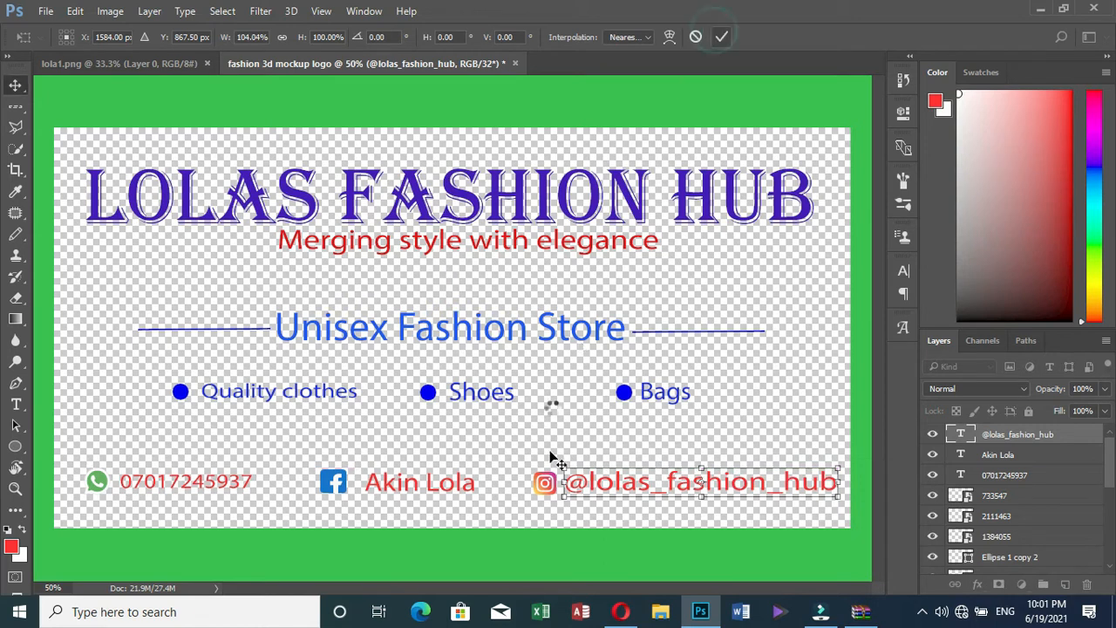
Nudge the icon and handle left and widen the handle slightly to align
left_click(545, 486)
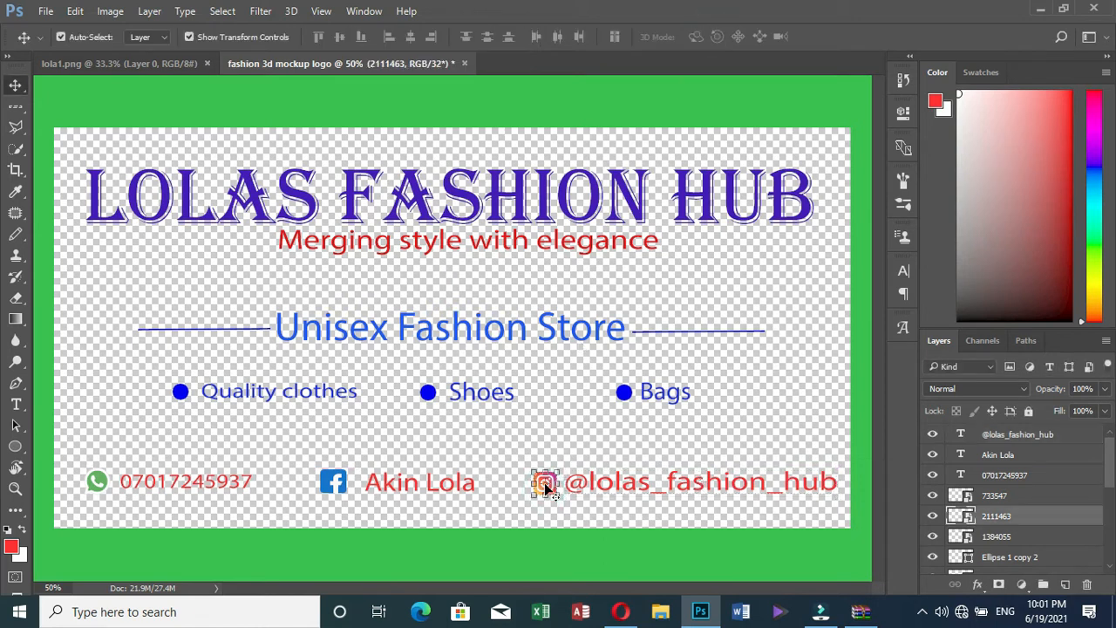
left_click_drag(545, 486, 543, 487)
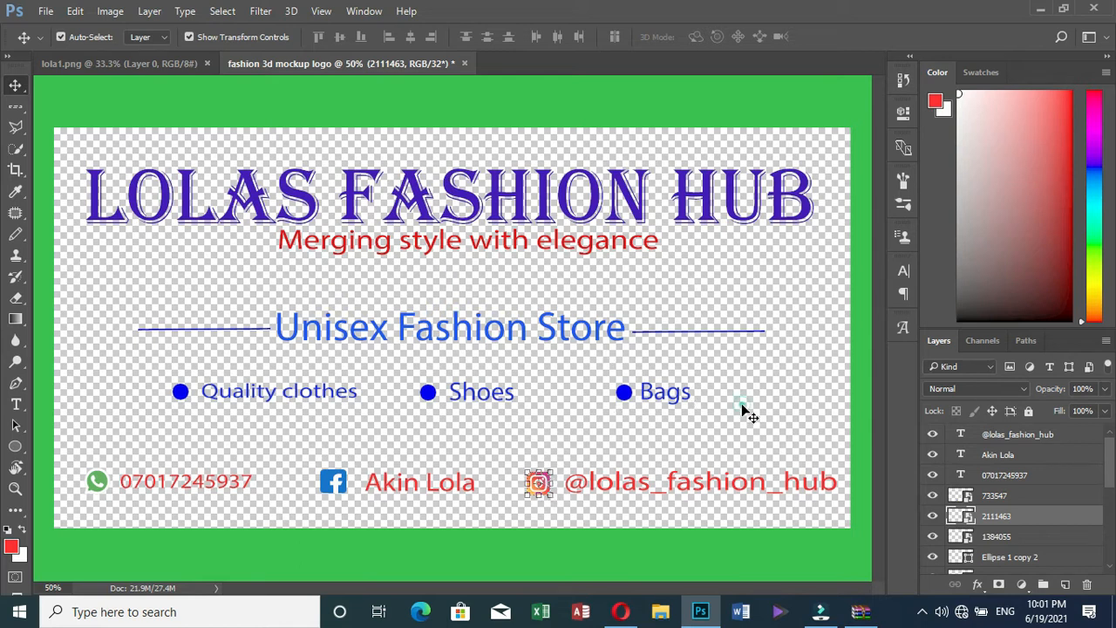
left_click(673, 490)
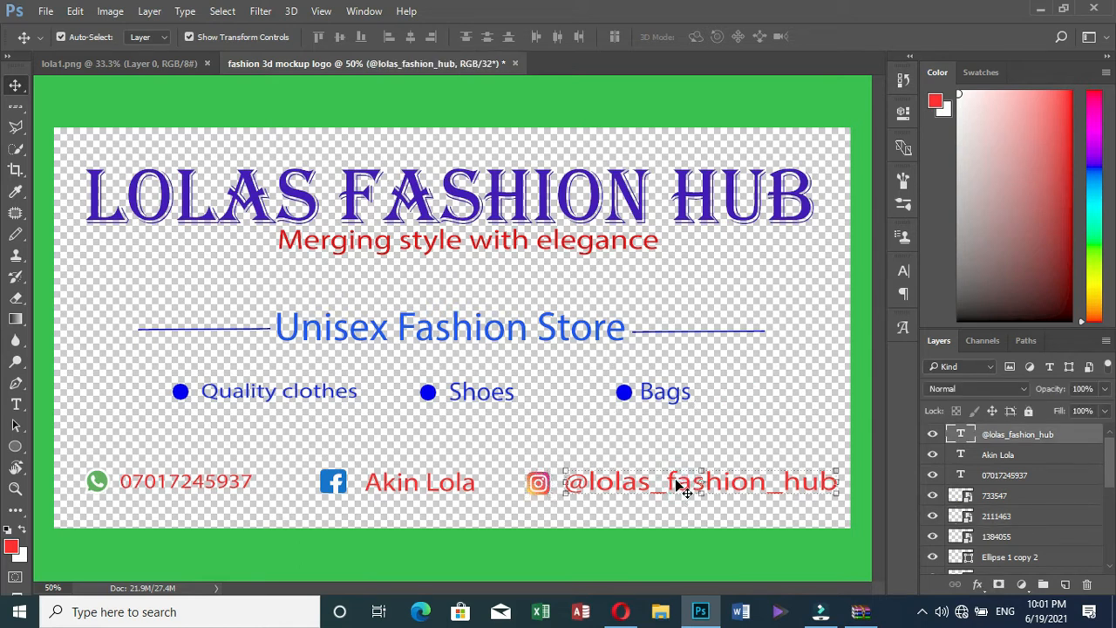
key("Left")
key("Left")
key("Left")
key("Left")
key("Left")
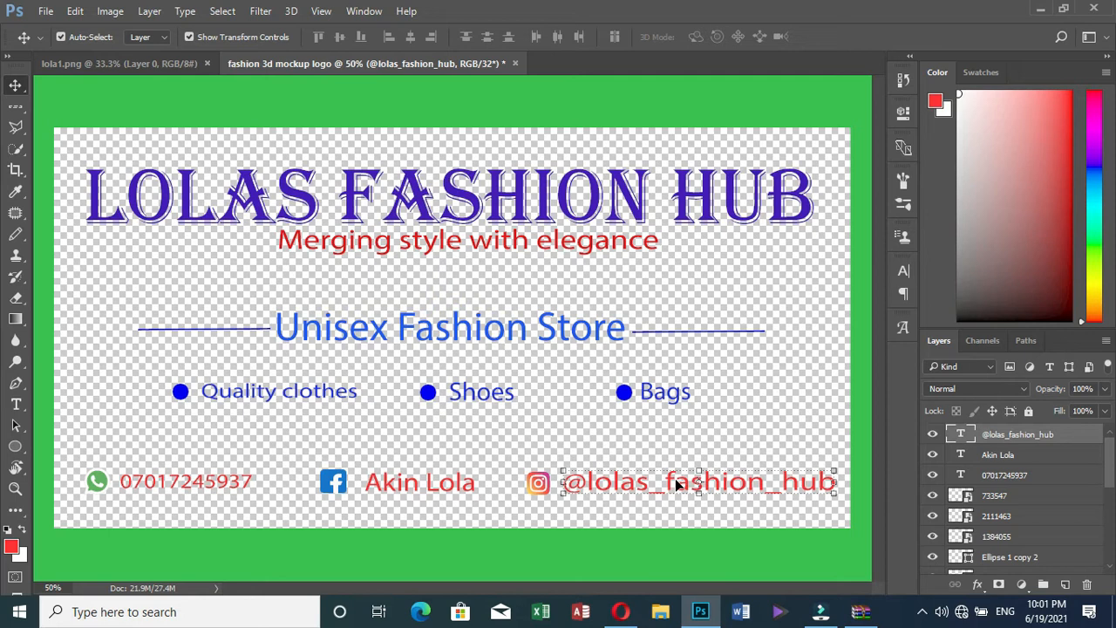
key("Left")
key("Left")
key("Left")
key("Left")
key("Left")
key("Left")
key("ctrl+t")
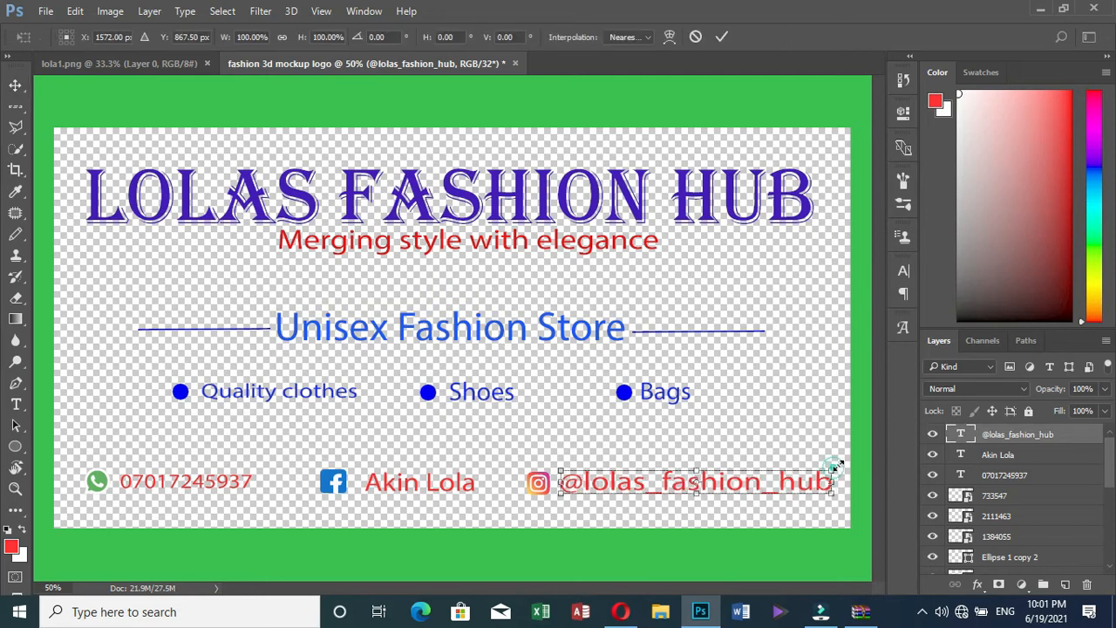
left_click_drag(836, 469, 839, 467)
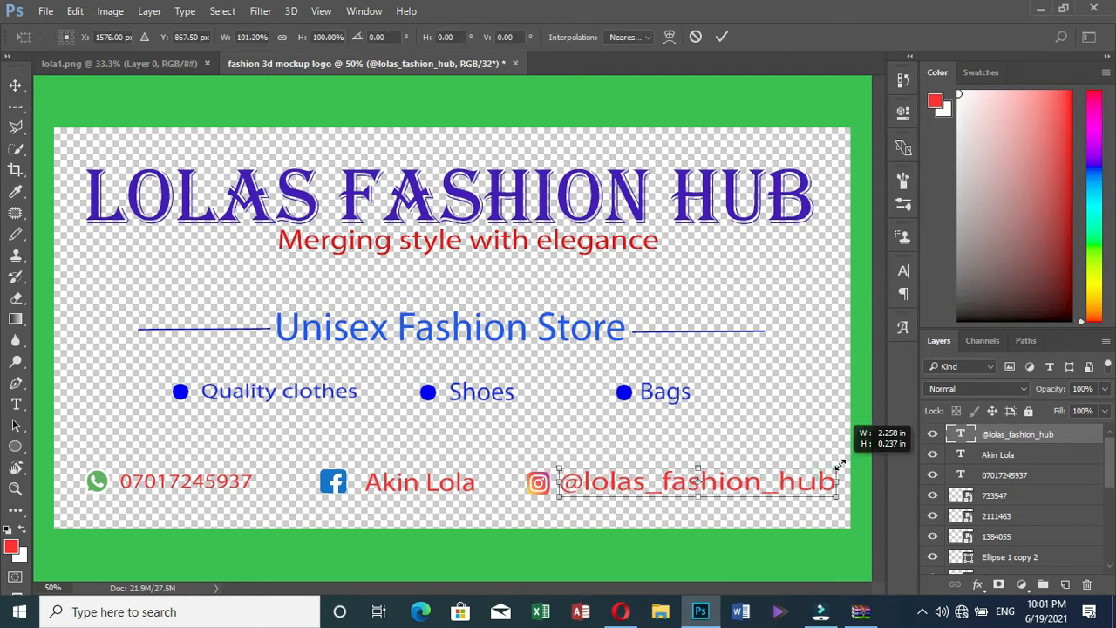
left_click(722, 36)
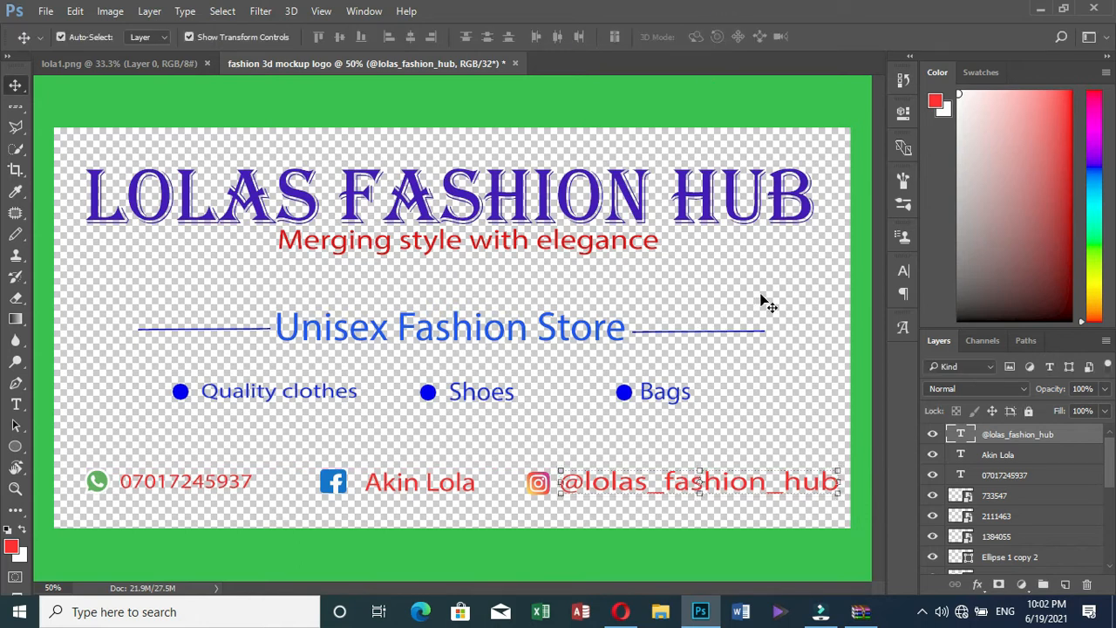
left_click(726, 394)
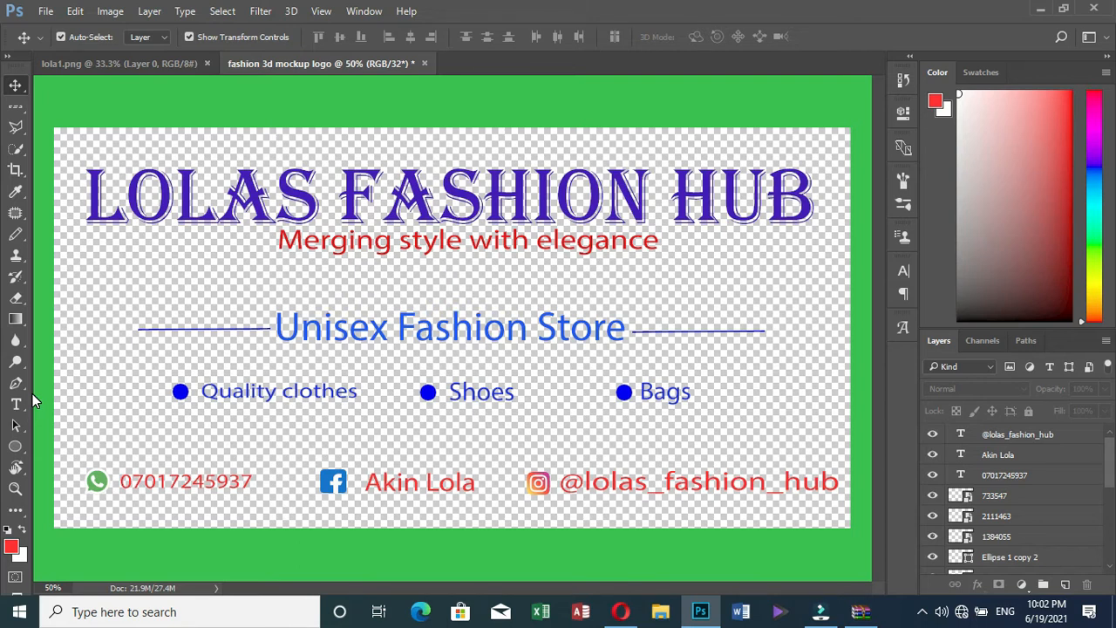
Draw a 184 px red square below the title with the Rectangle Tool
left_click(16, 446)
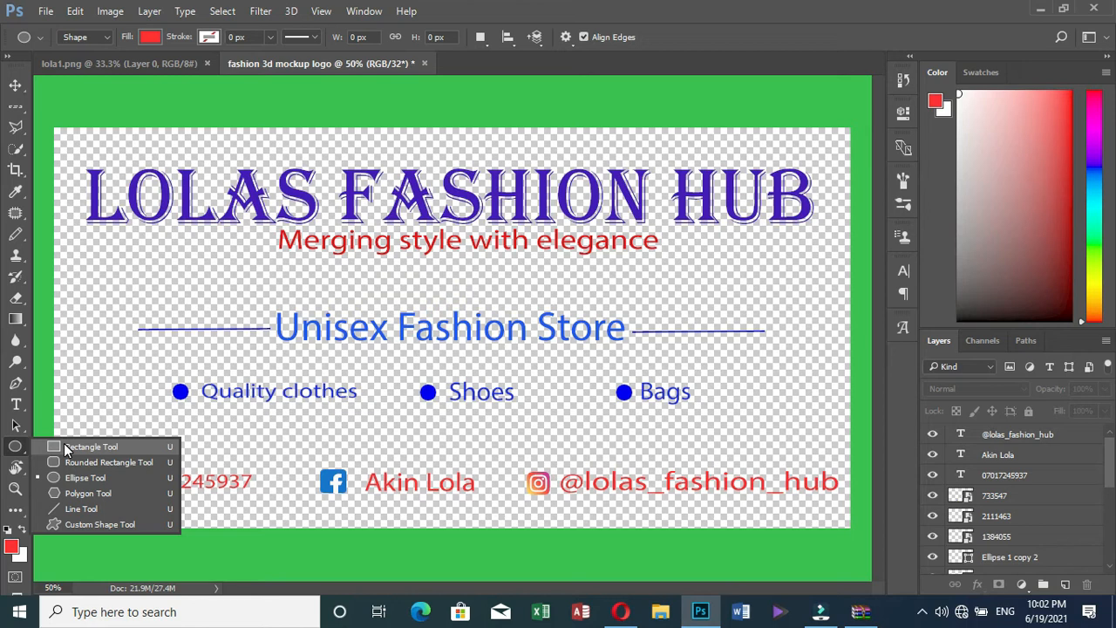
left_click(66, 448)
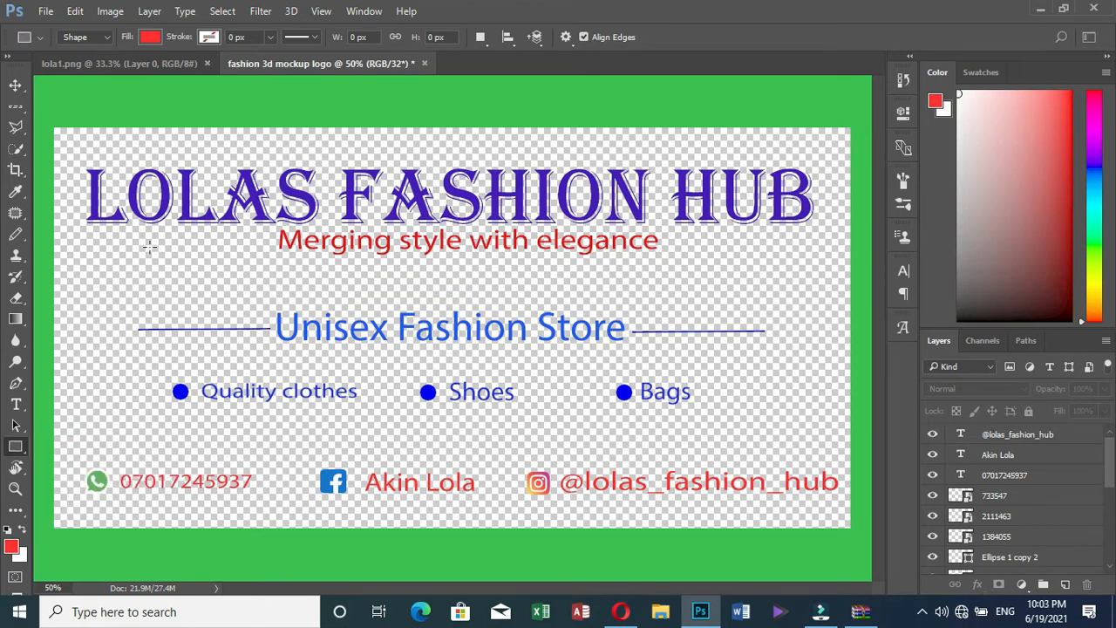
left_click_drag(136, 245, 211, 317)
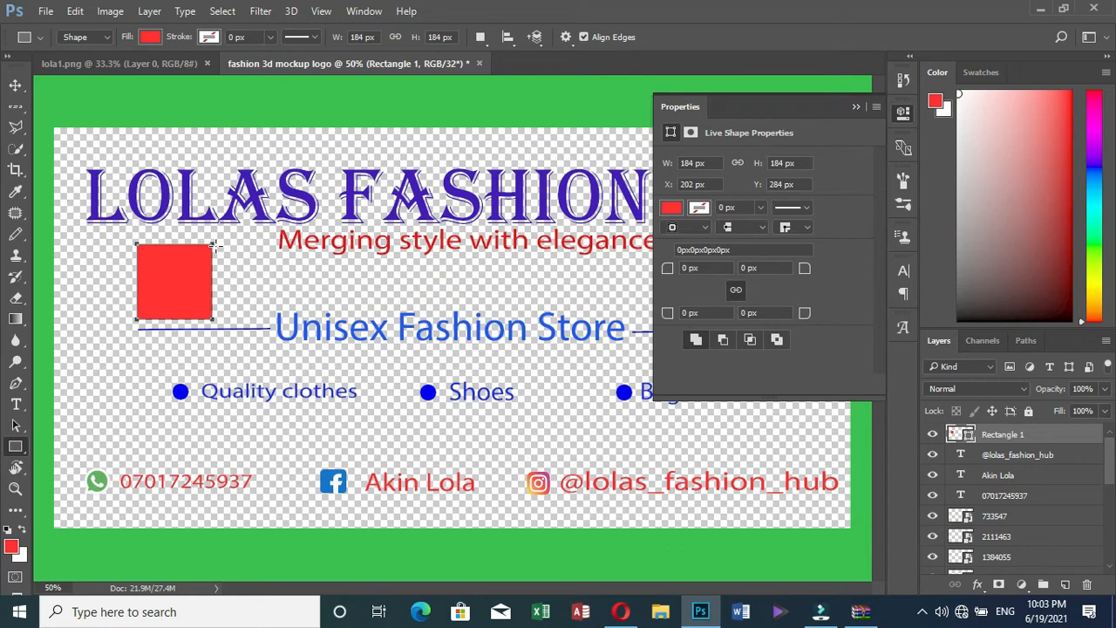
Add a small 54×42 px red rectangle at the square's top-right corner
left_click_drag(216, 248, 237, 265)
left_click_drag(232, 258, 237, 264)
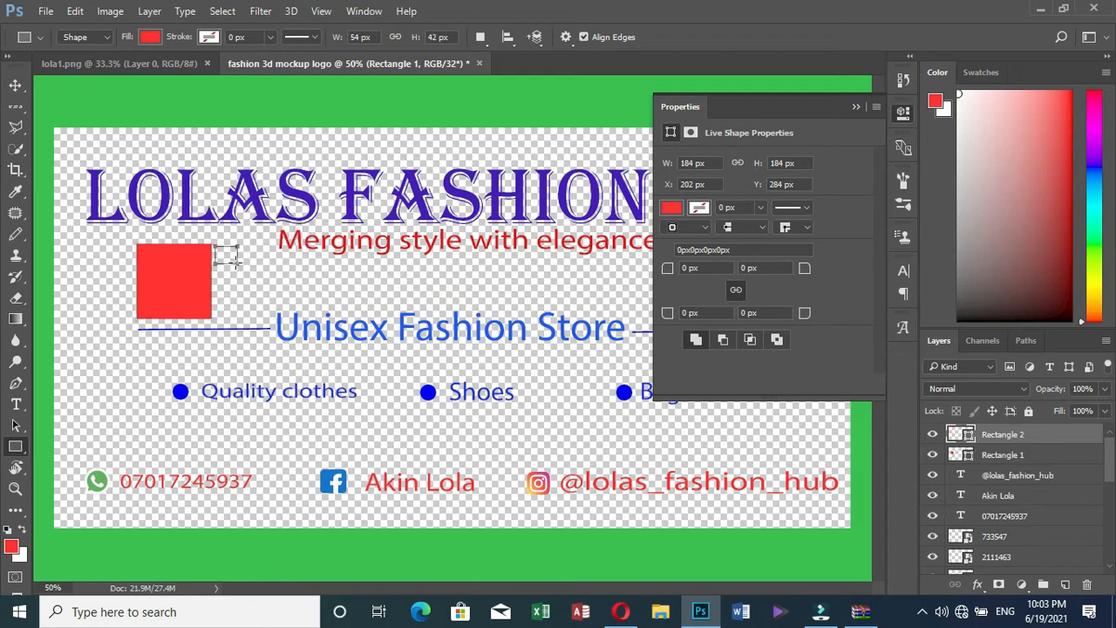
left_click(854, 108)
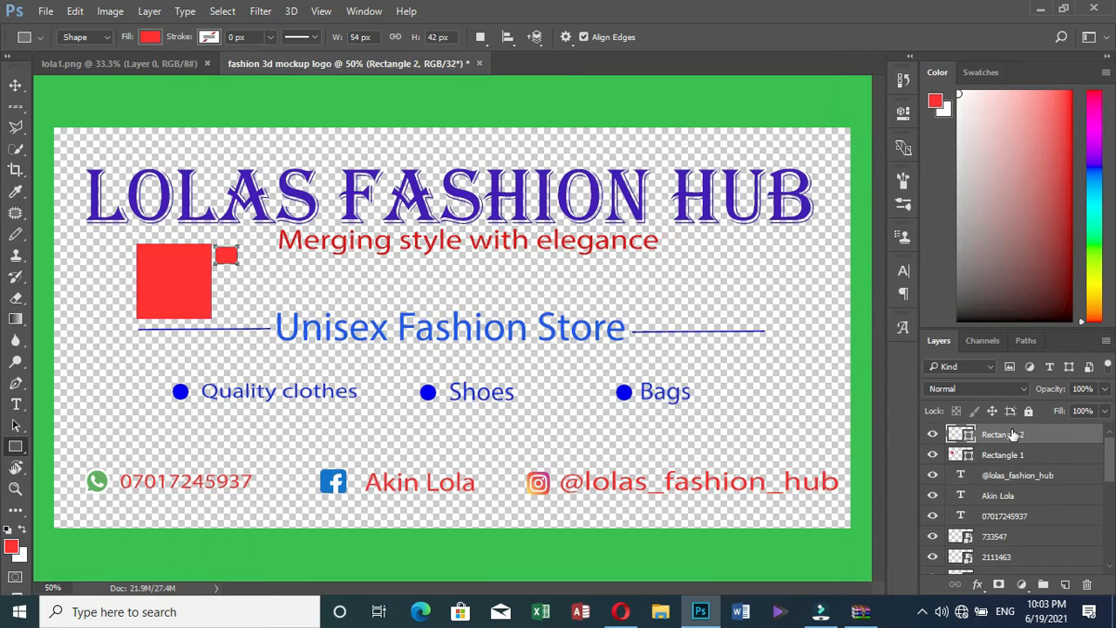
Duplicate the small rectangle layer and move the copy to the left of the big square
right_click(1012, 434)
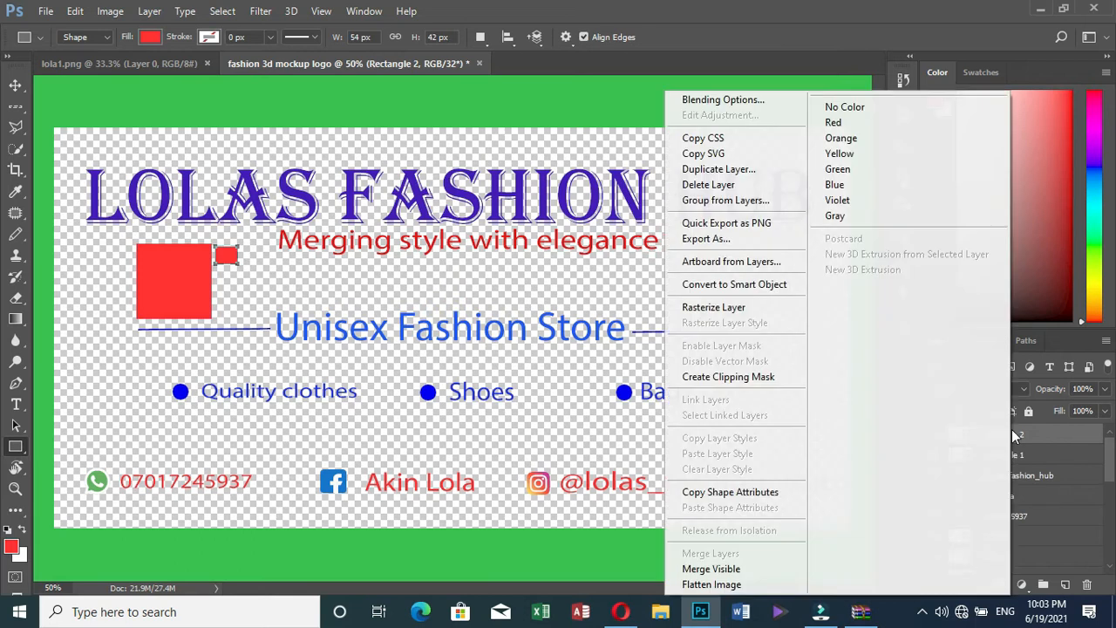
left_click(704, 170)
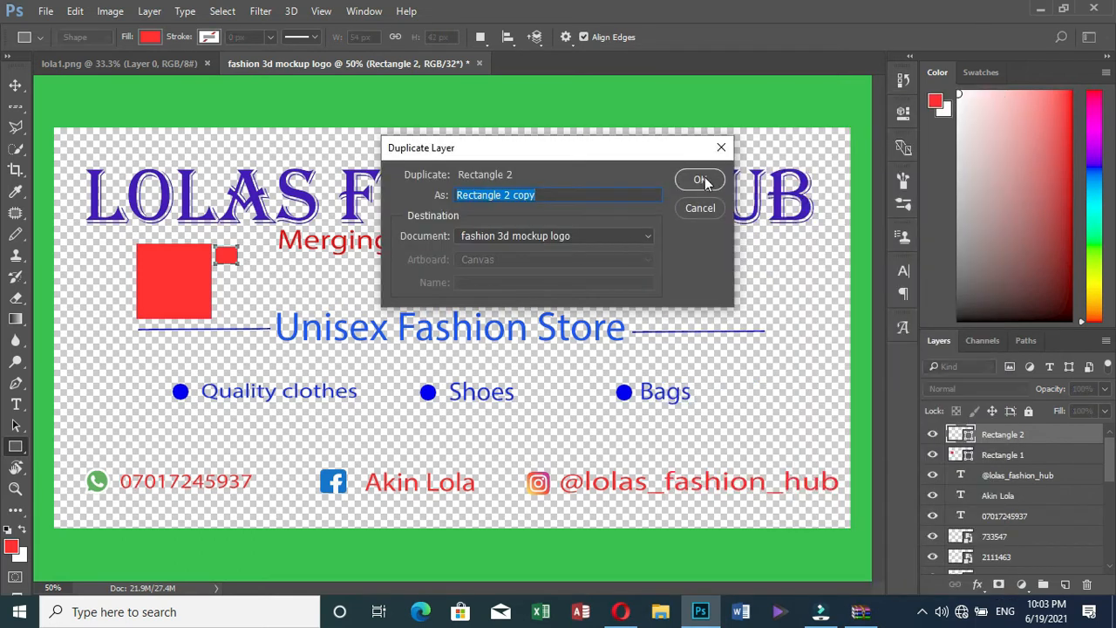
key("Return")
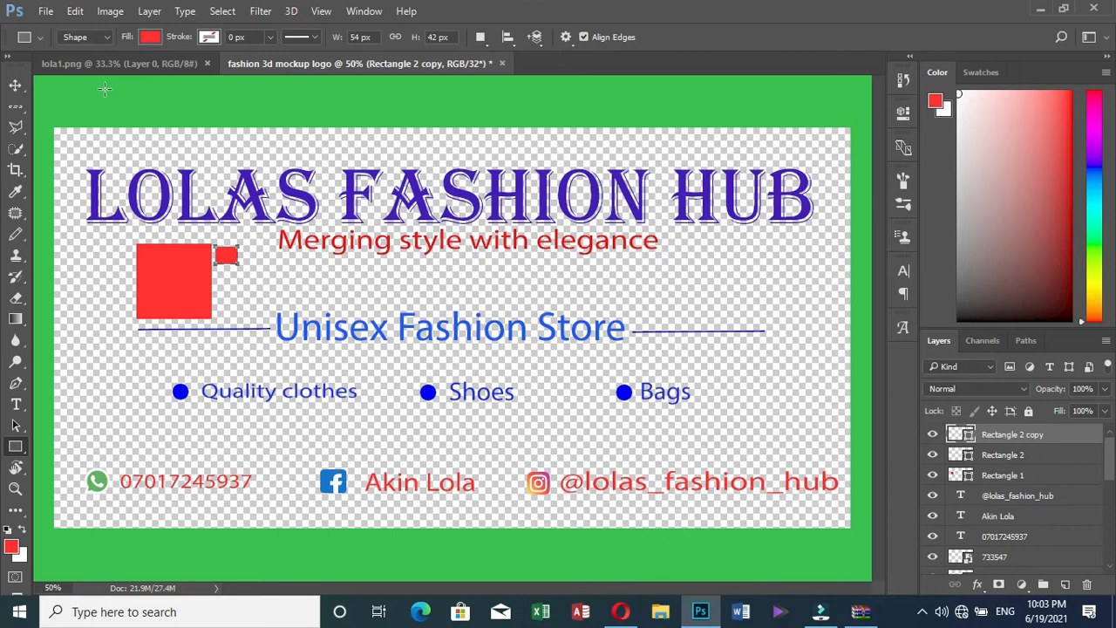
left_click(15, 84)
left_click(245, 287)
left_click_drag(225, 266, 117, 258)
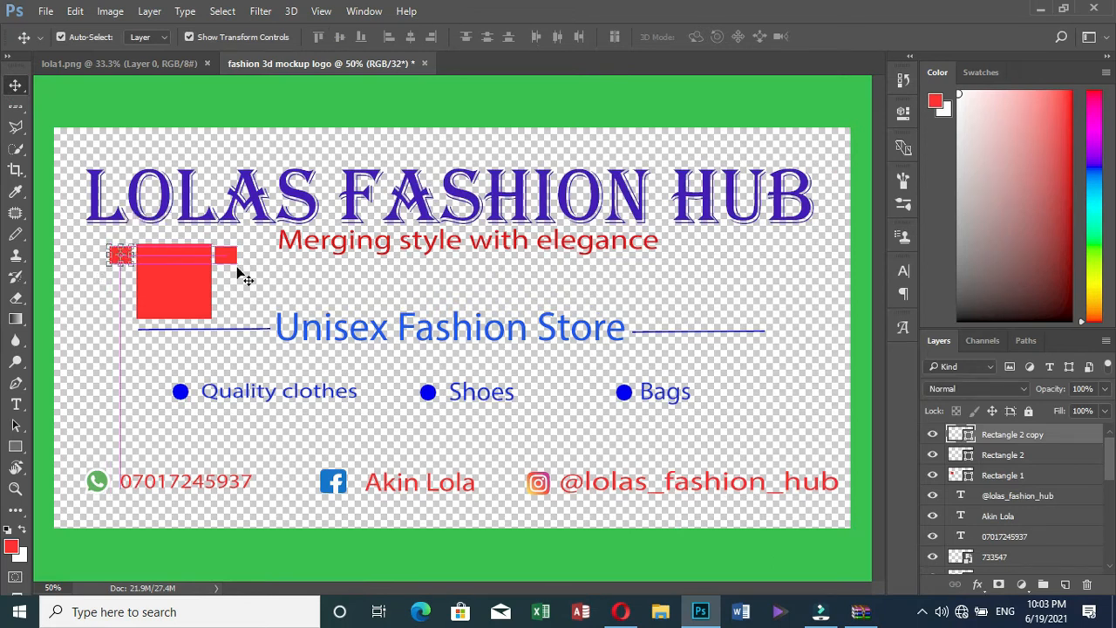
Nudge both small rectangles so their tops sit level with the square's top
left_click(229, 259)
key("Left")
key("Left")
key("Left")
key("Left")
key("Left")
key("Left")
key("Left")
key("Left")
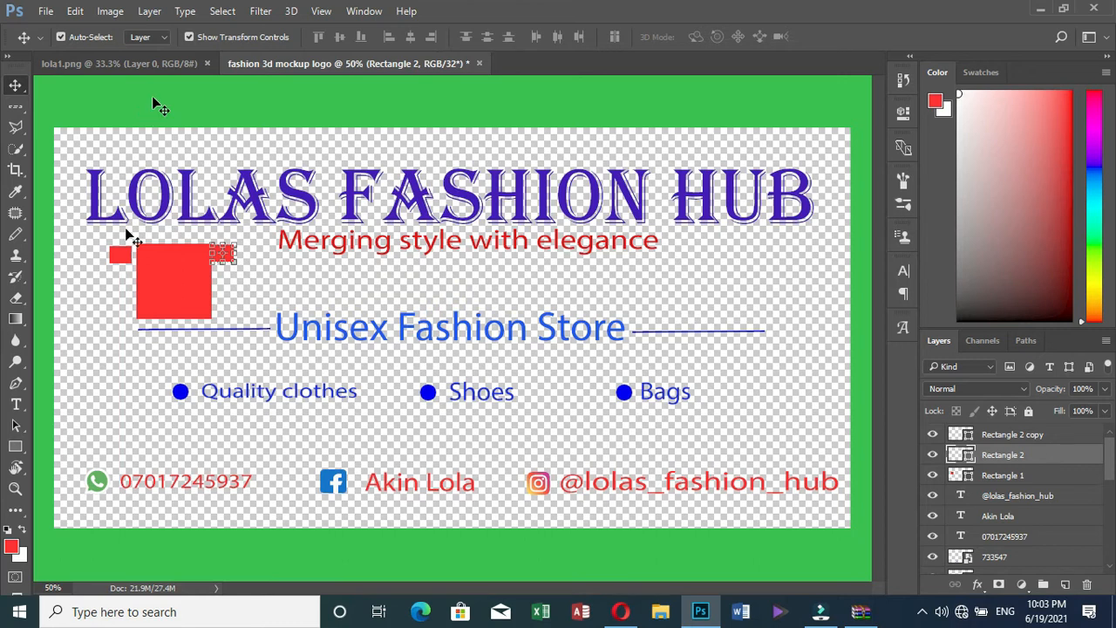
left_click(152, 98)
left_click(118, 255)
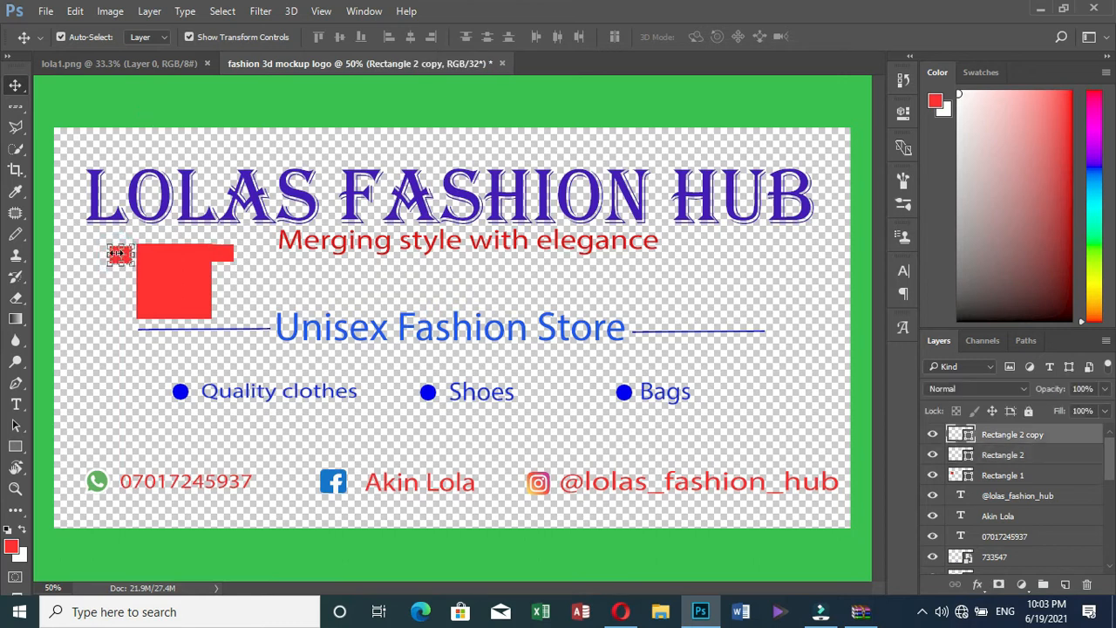
left_click_drag(118, 253, 121, 254)
key("Up")
key("Up")
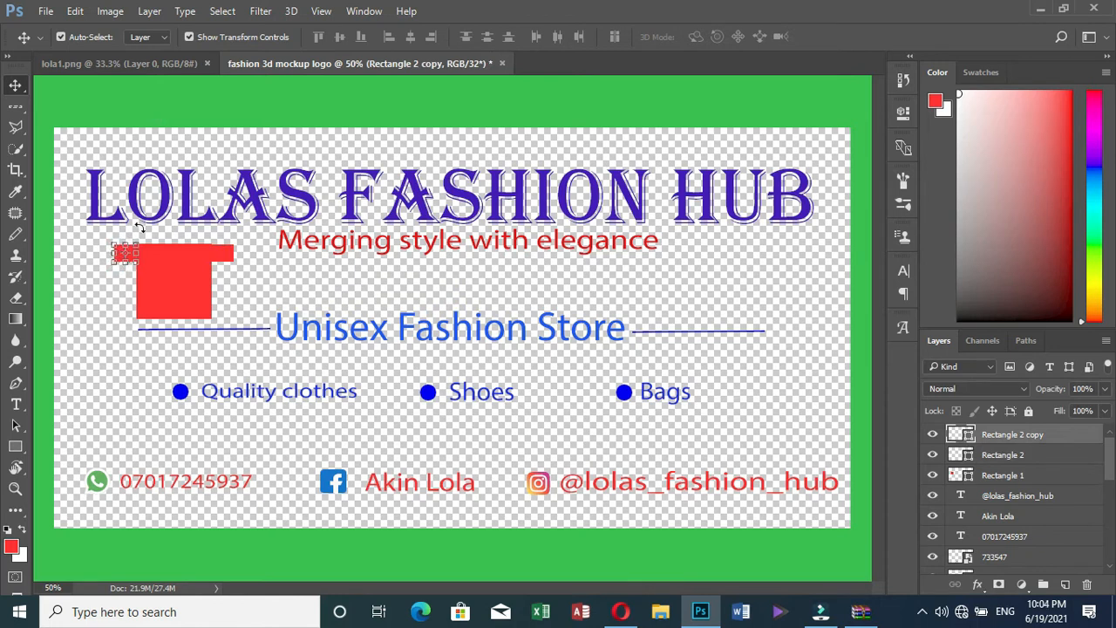
left_click(289, 94)
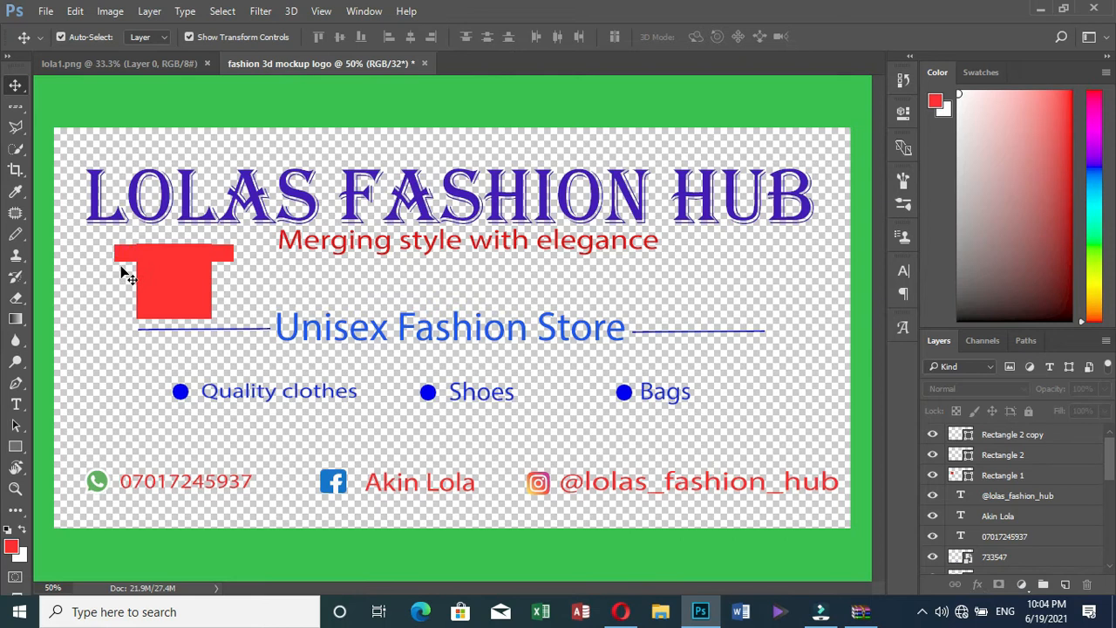
left_click(124, 255)
key("Up")
key("Up")
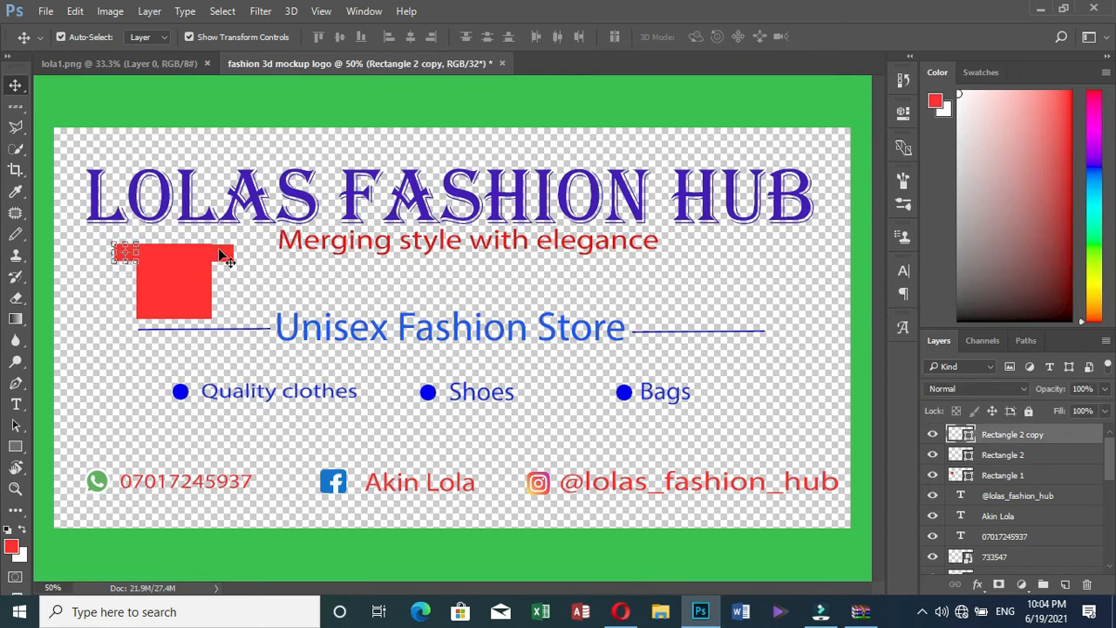
left_click(221, 252)
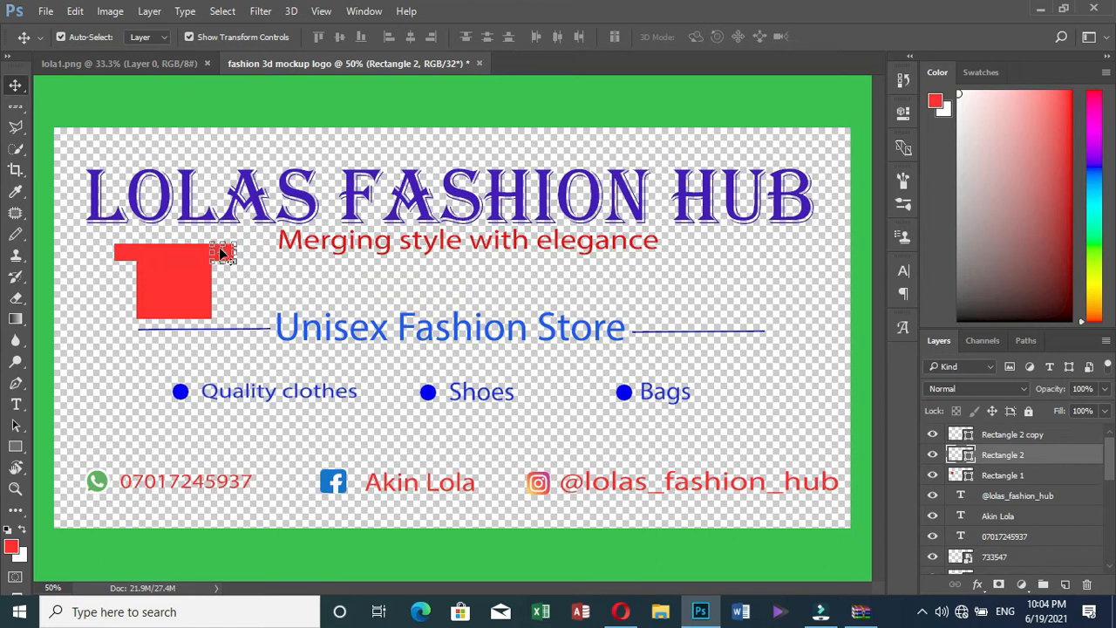
left_click(279, 124)
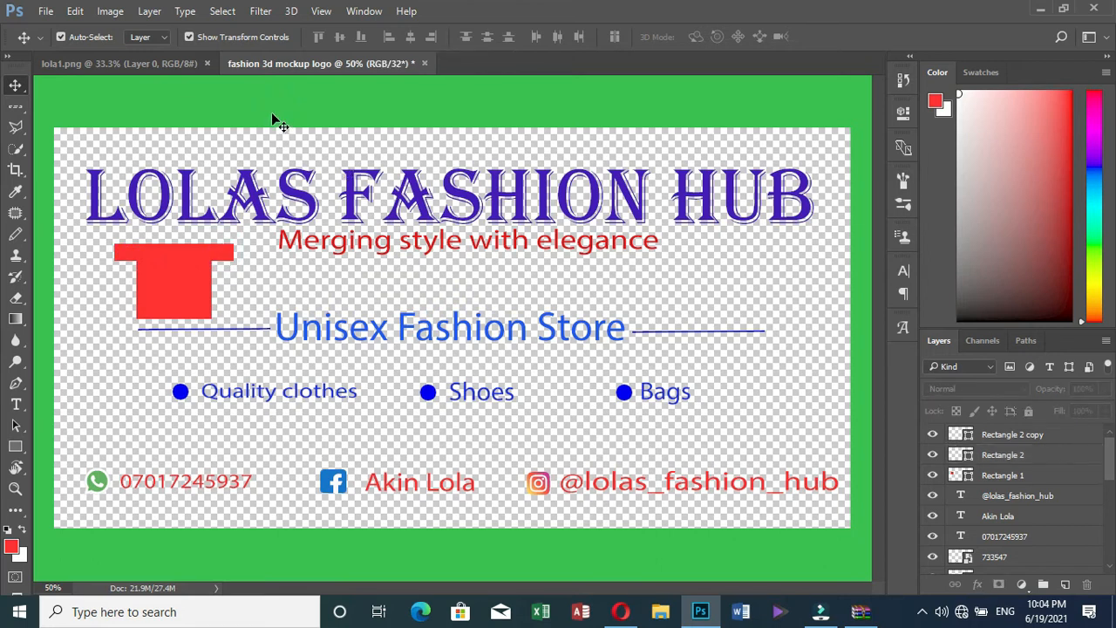
Choose the plain Eraser and select Rectangle 1, checking its bounds to find the centre
left_click(19, 301)
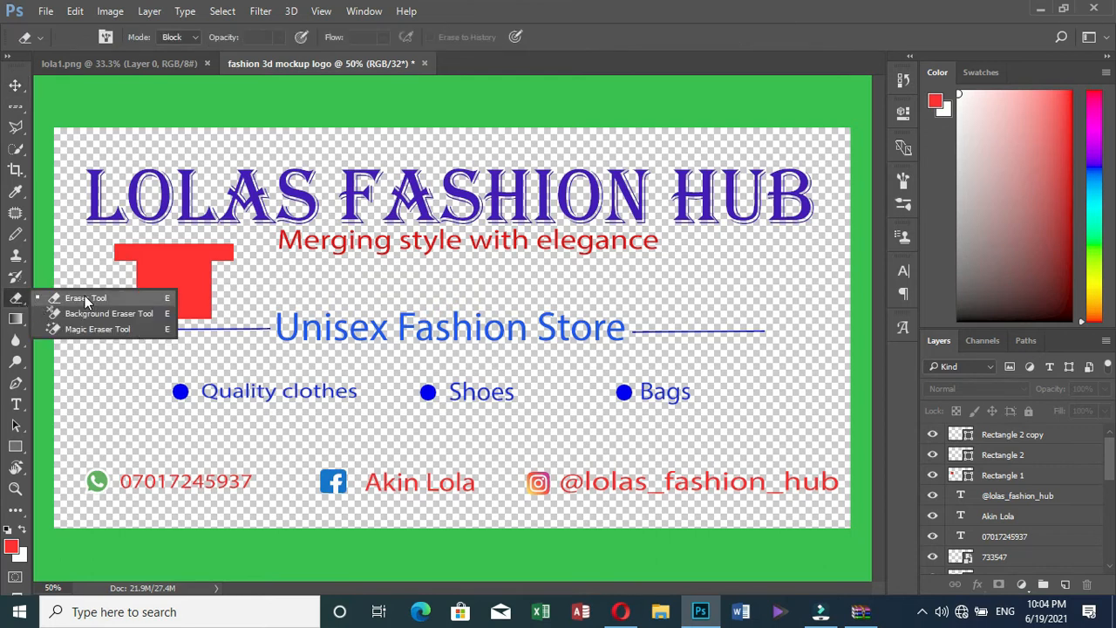
left_click(85, 296)
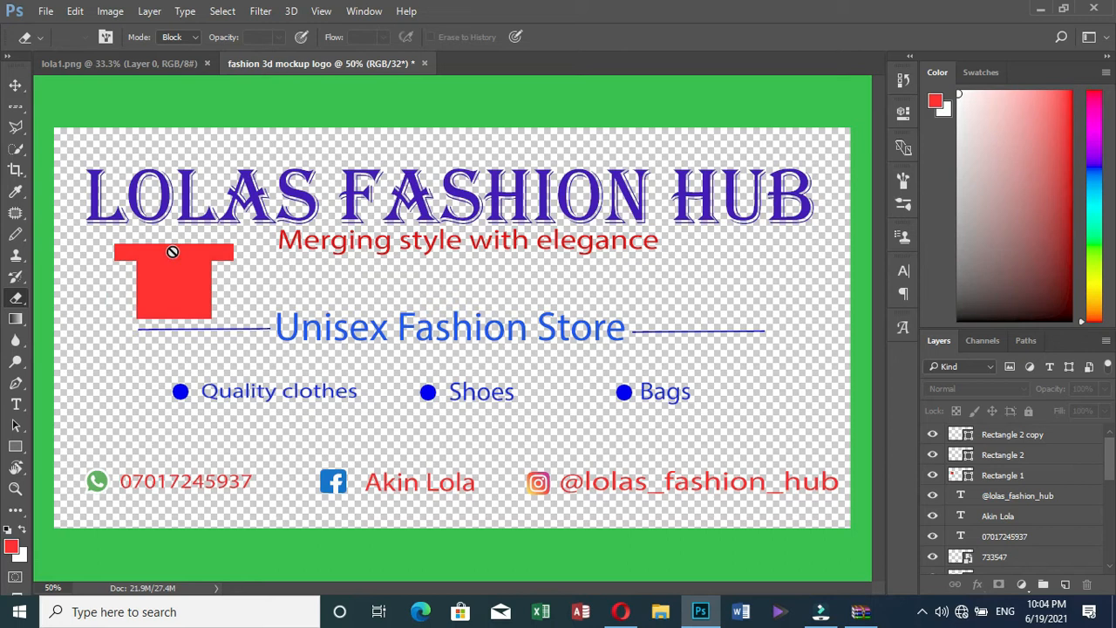
left_click(1017, 455)
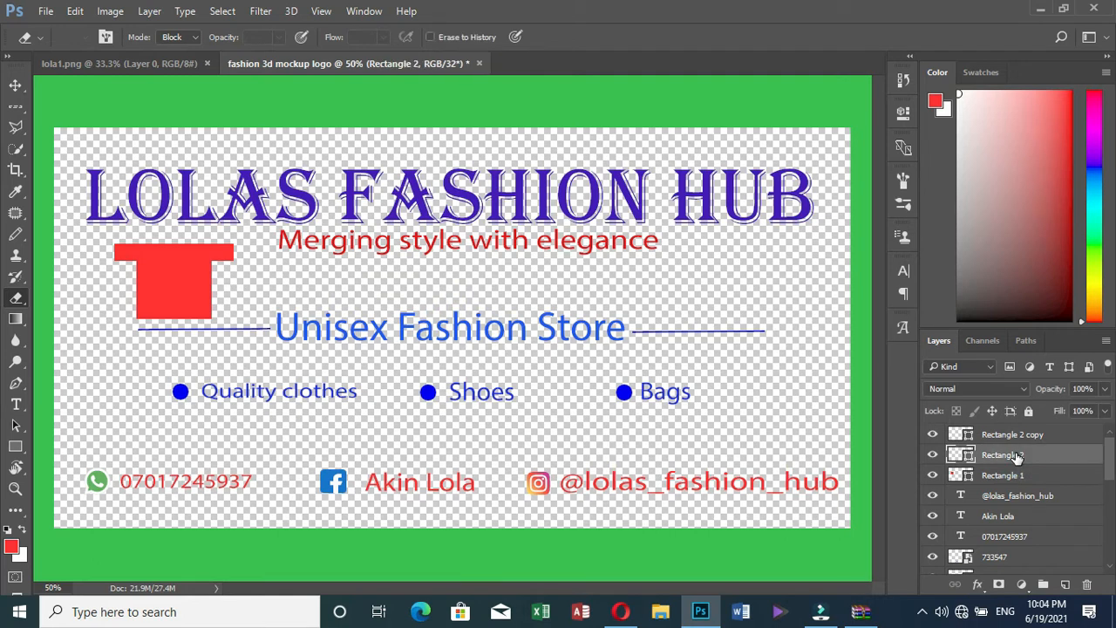
left_click(1021, 475)
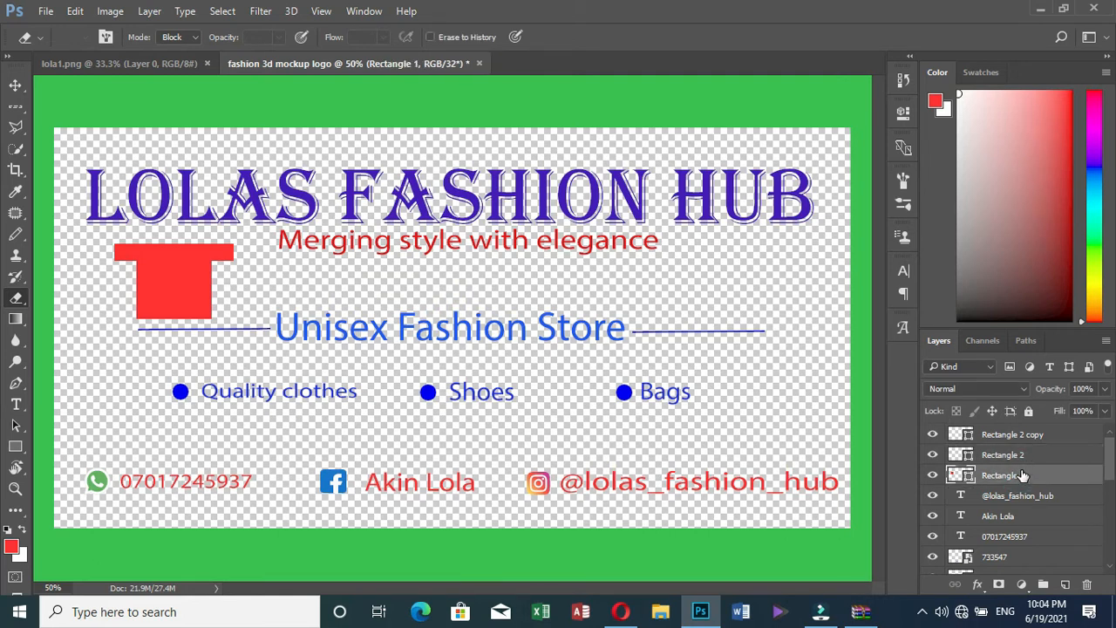
key("ctrl+t")
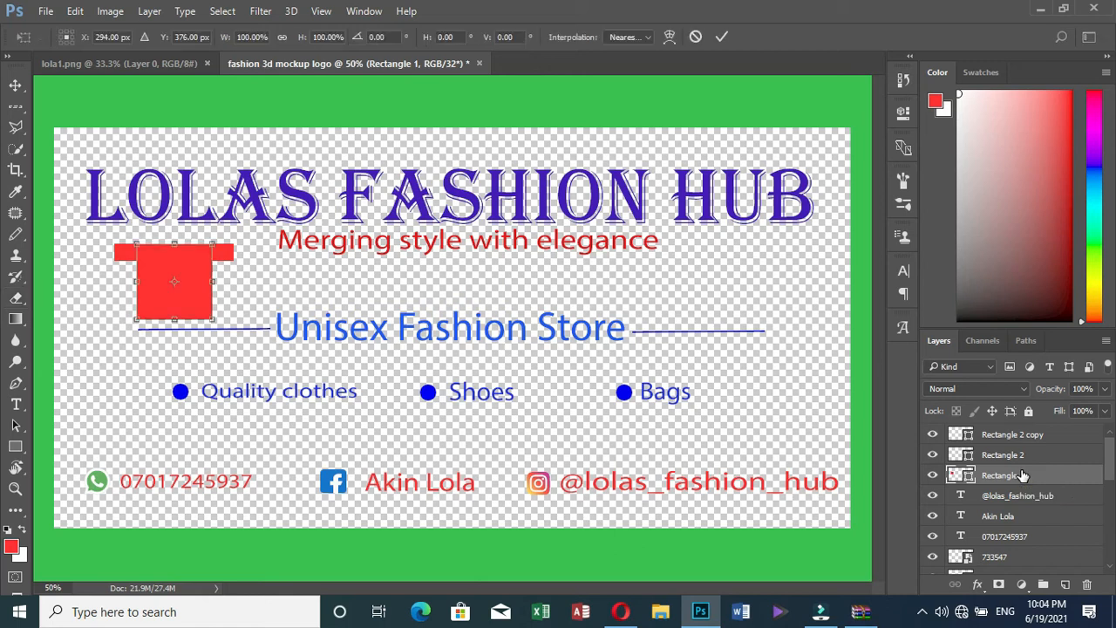
left_click(720, 37)
key("e")
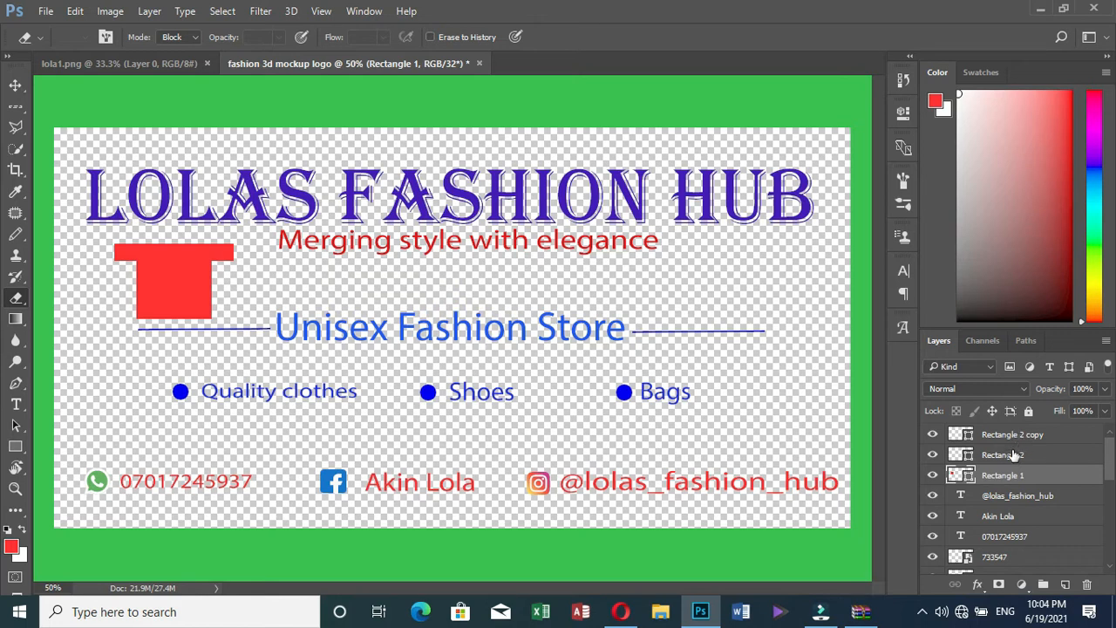
Rasterize the big square and erase a small neck notch at its top centre
left_click(15, 300)
left_click(172, 260)
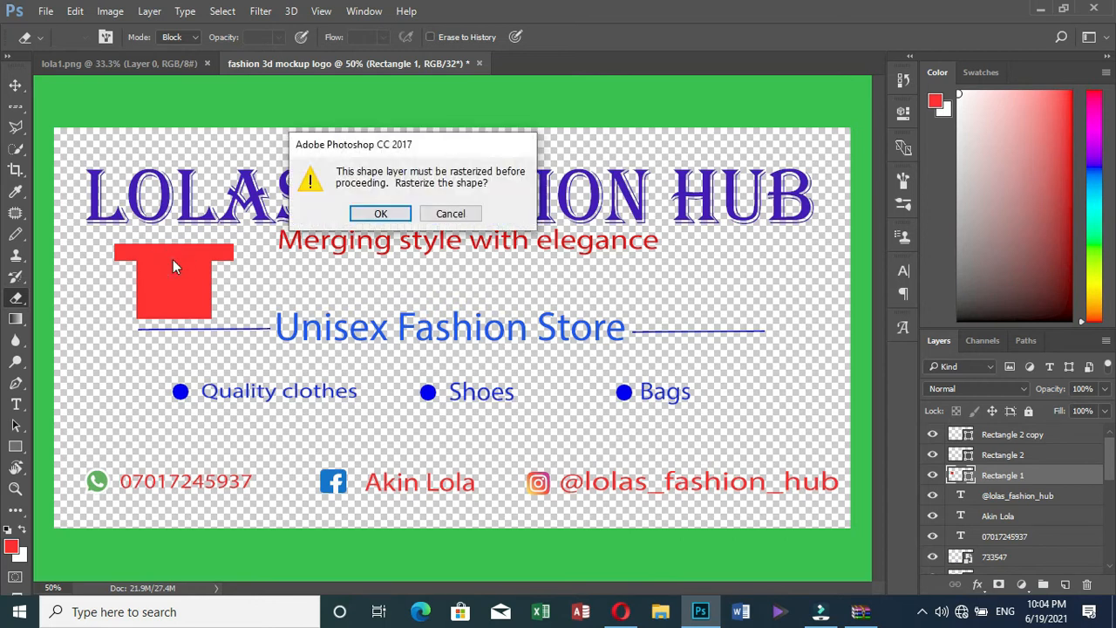
left_click(382, 213)
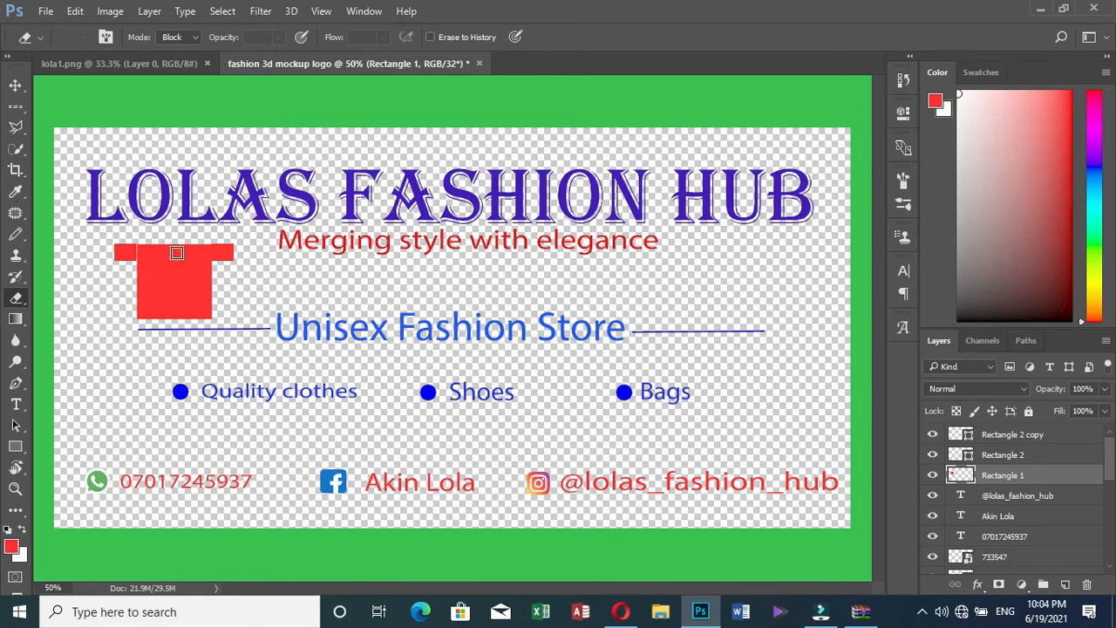
left_click(176, 250)
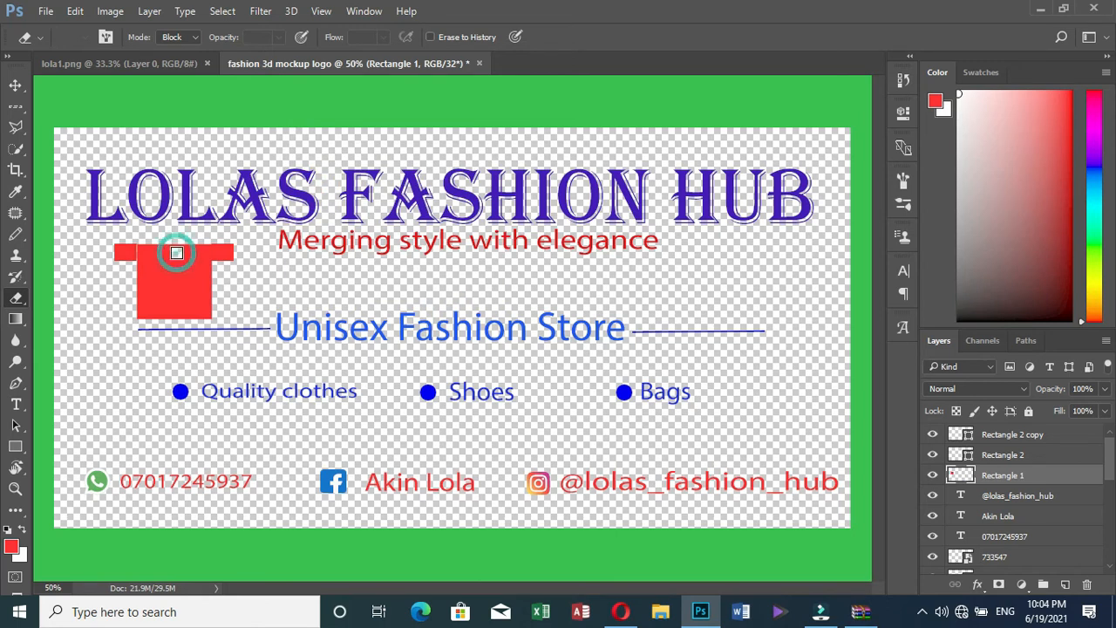
left_click(176, 251)
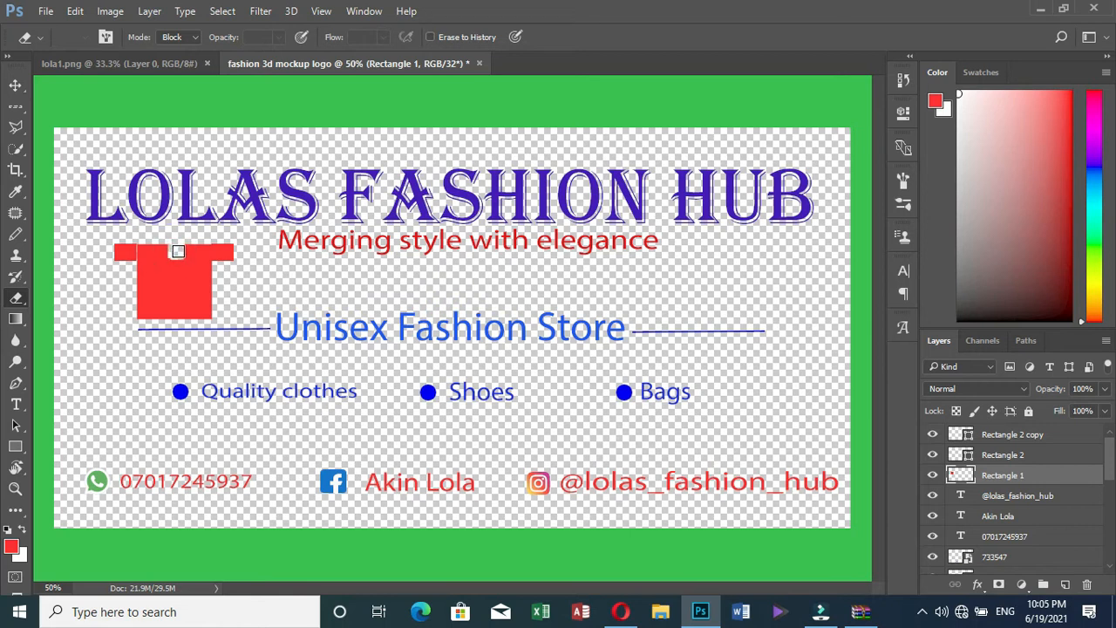
left_click(178, 251)
left_click(16, 85)
left_click(105, 284)
left_click(123, 253)
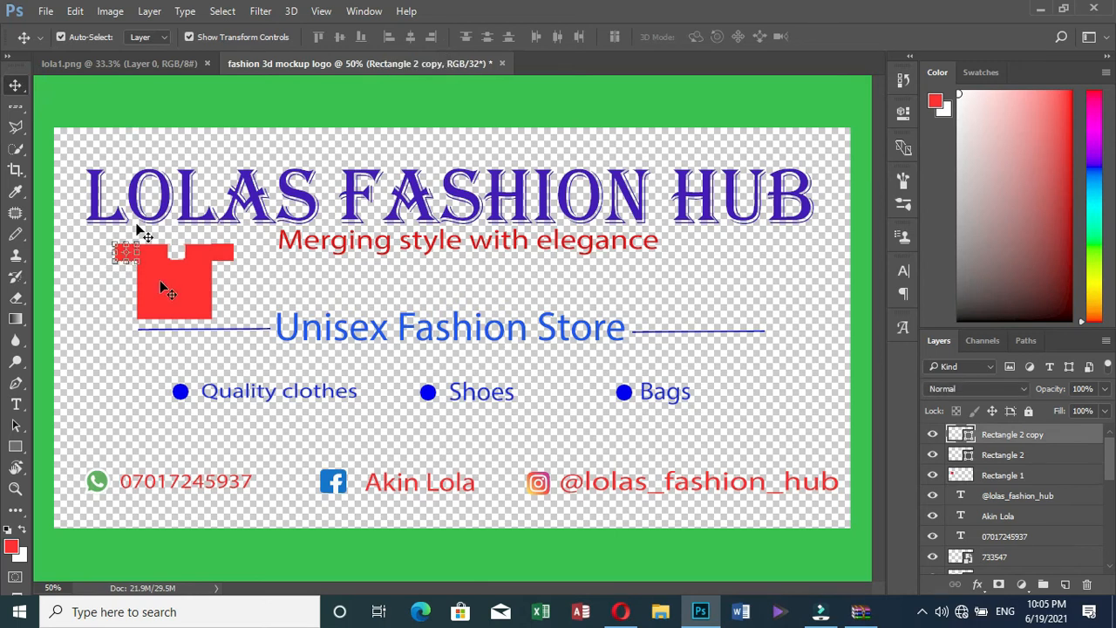
left_click(137, 225)
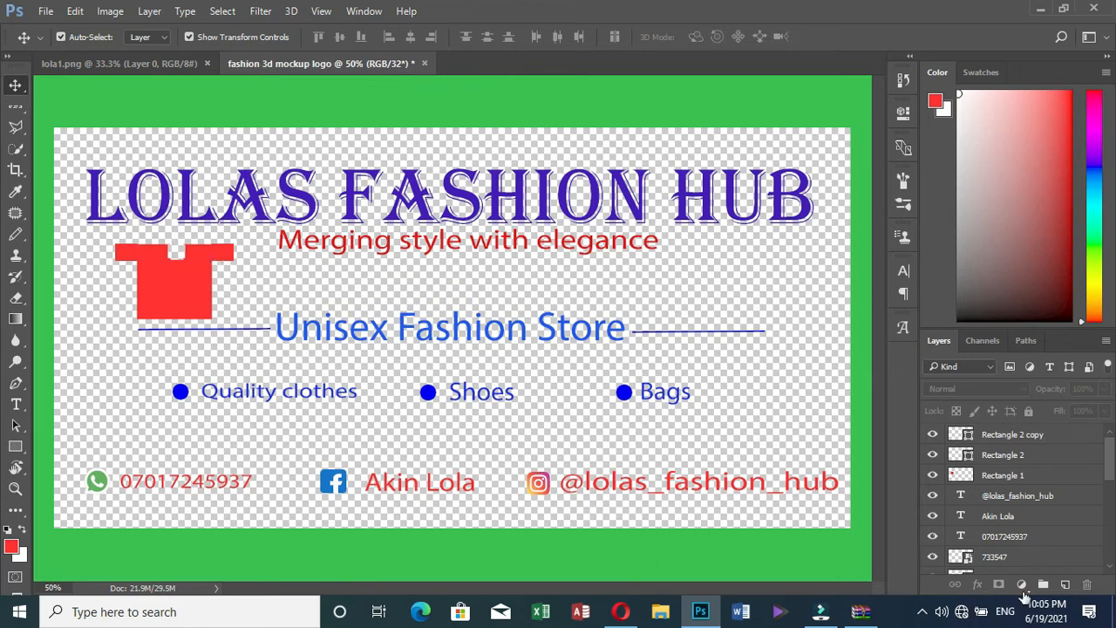
Combine Rectangle 1, Rectangle 2 and Rectangle 2 copy into one smart object
left_click(1027, 476)
key("ctrl")
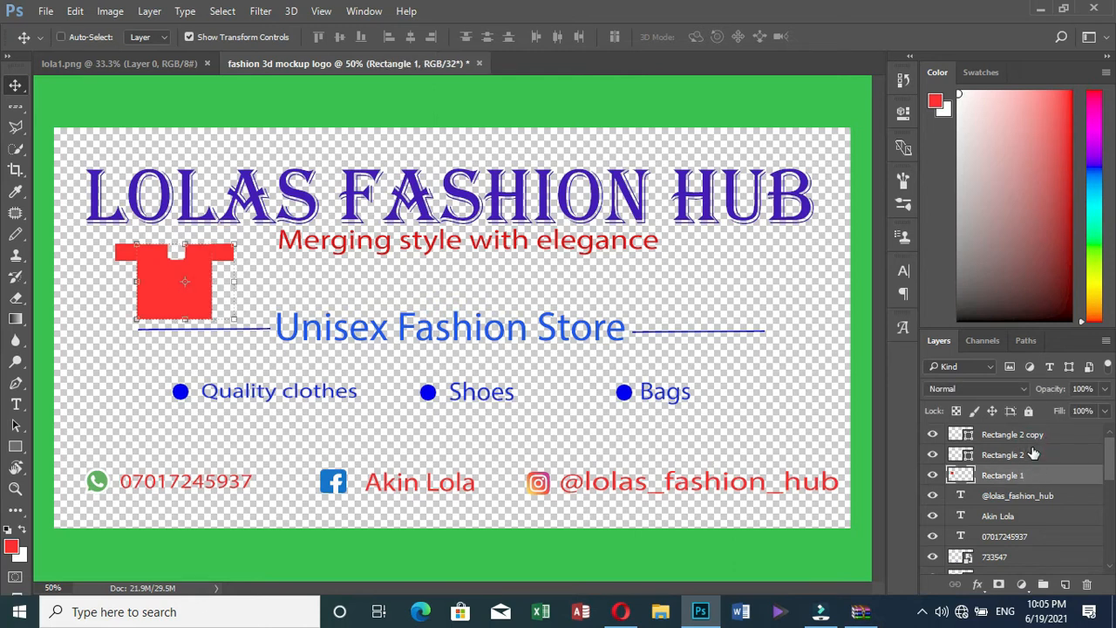
left_click(1040, 435, "shift")
left_click(1043, 436, "ctrl")
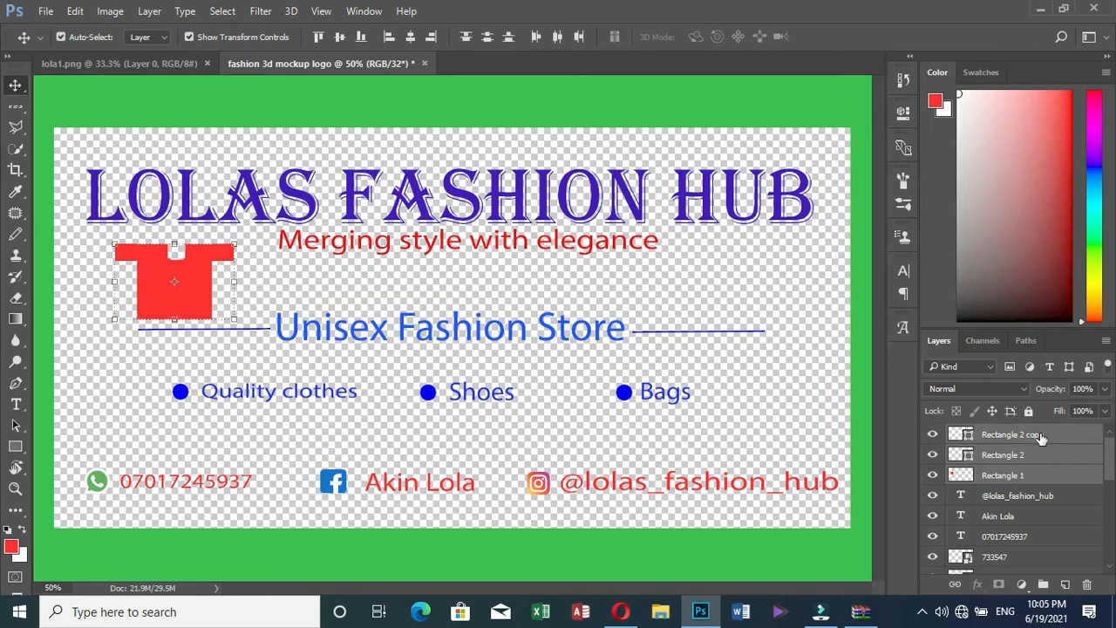
right_click(1015, 455)
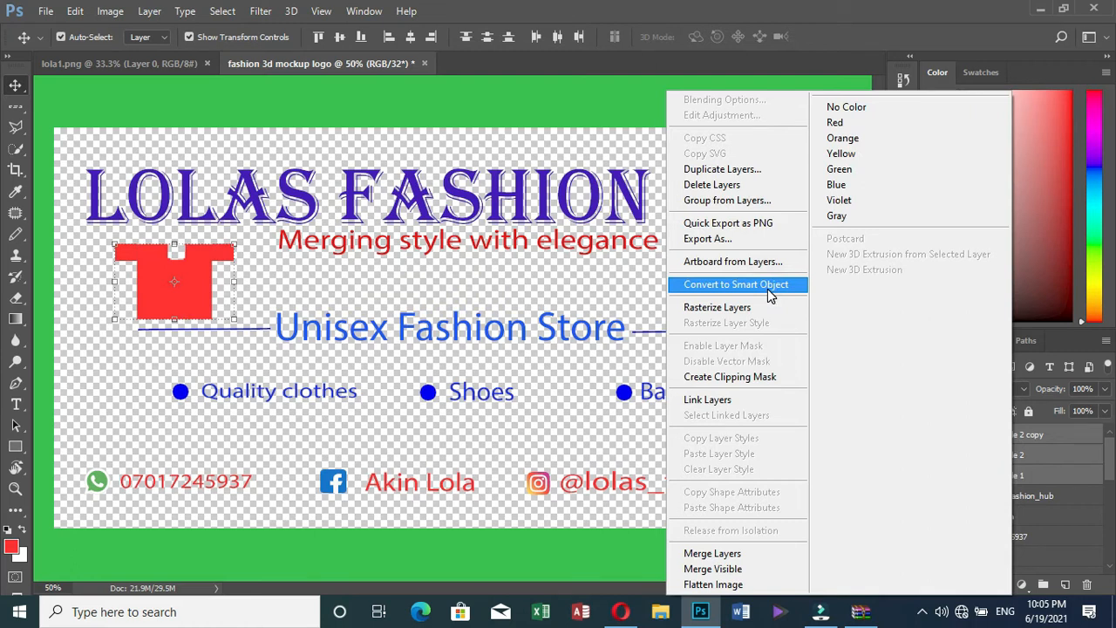
left_click(1057, 448)
right_click(1006, 454)
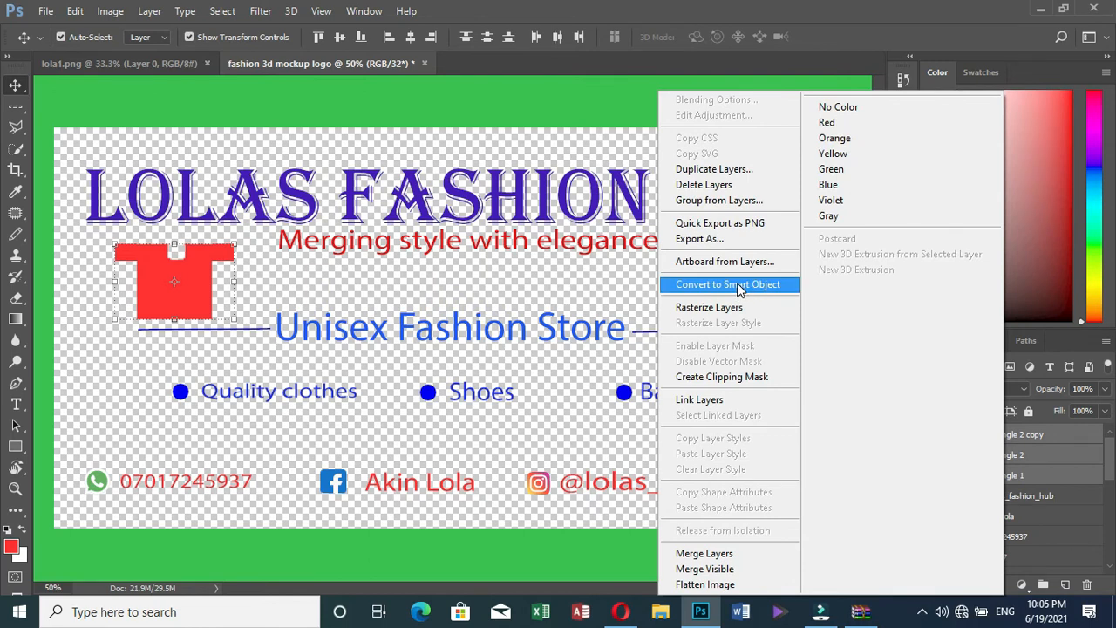
left_click(737, 287)
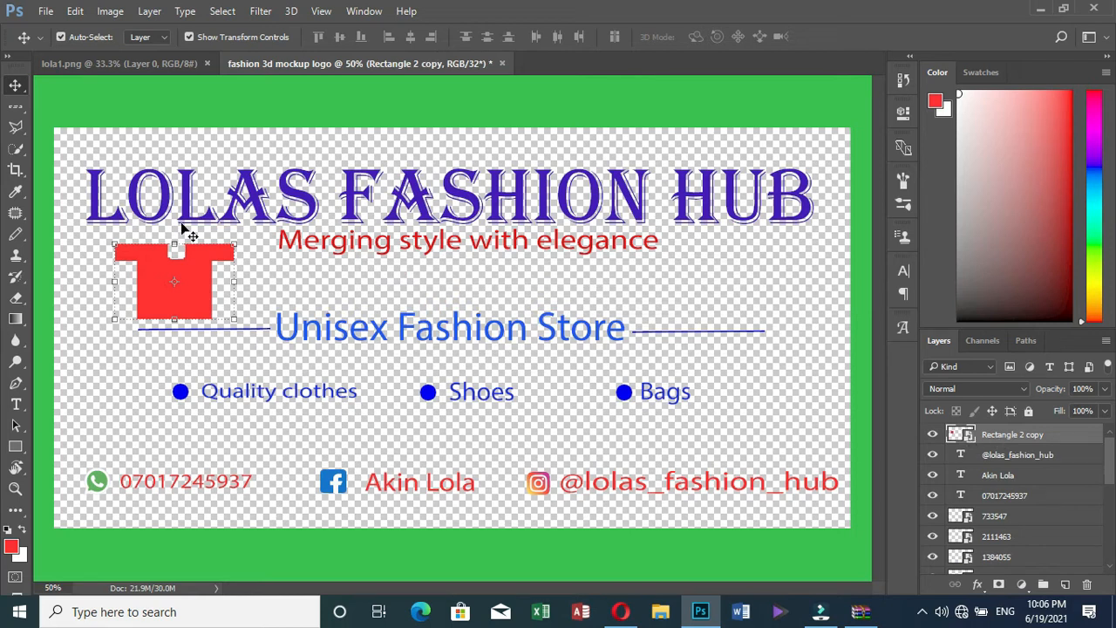
Shrink the red shirt and tilt it at an angle
left_click_drag(233, 247, 202, 287)
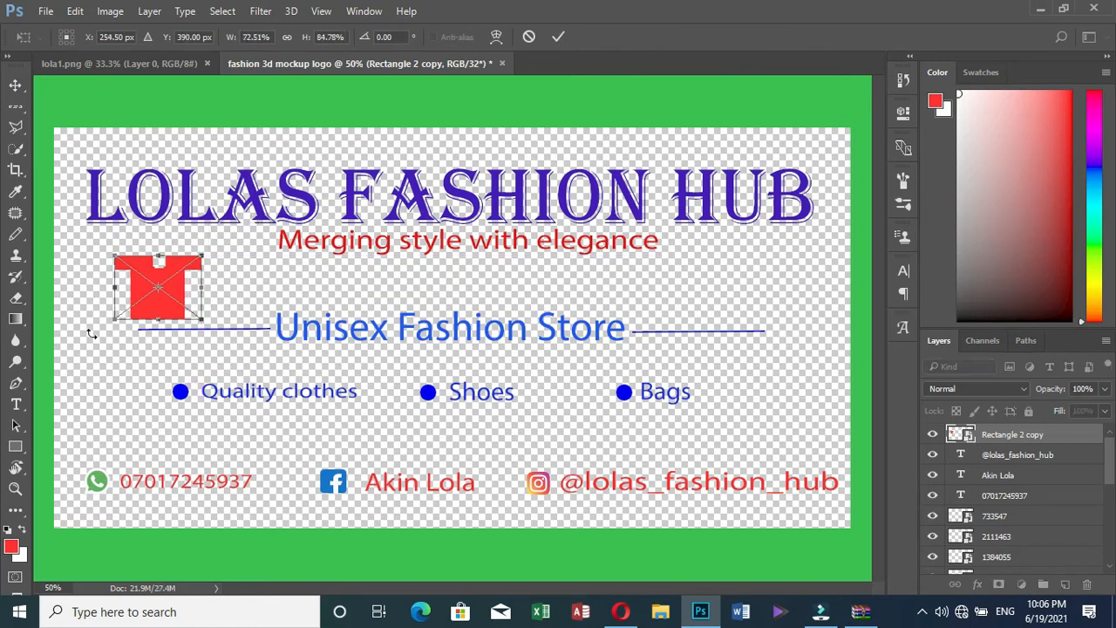
left_click_drag(102, 327, 175, 310)
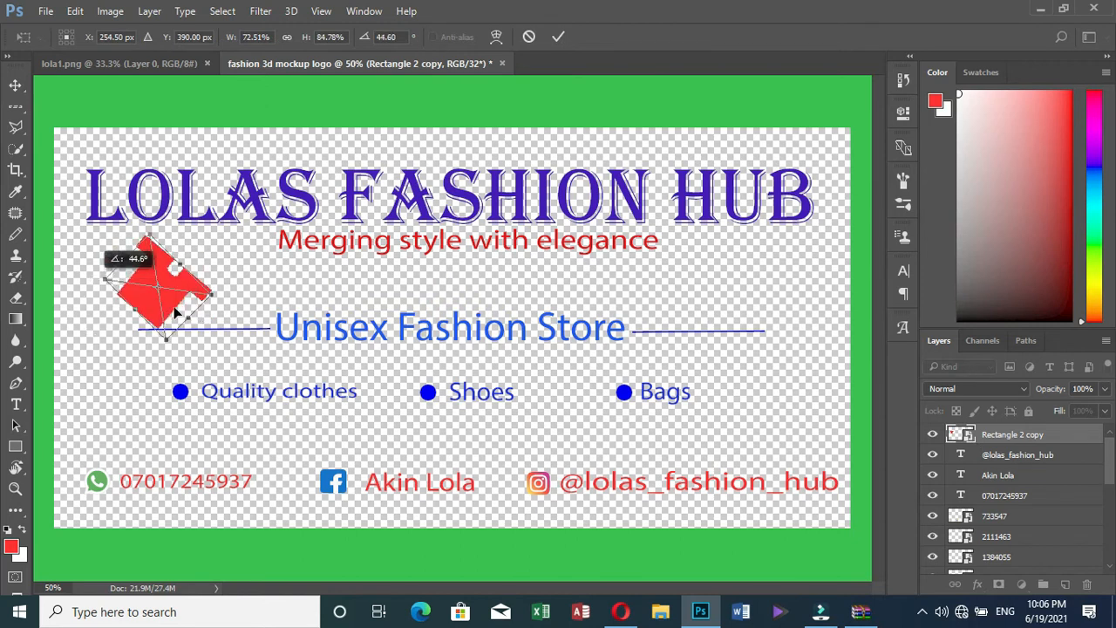
left_click(558, 37)
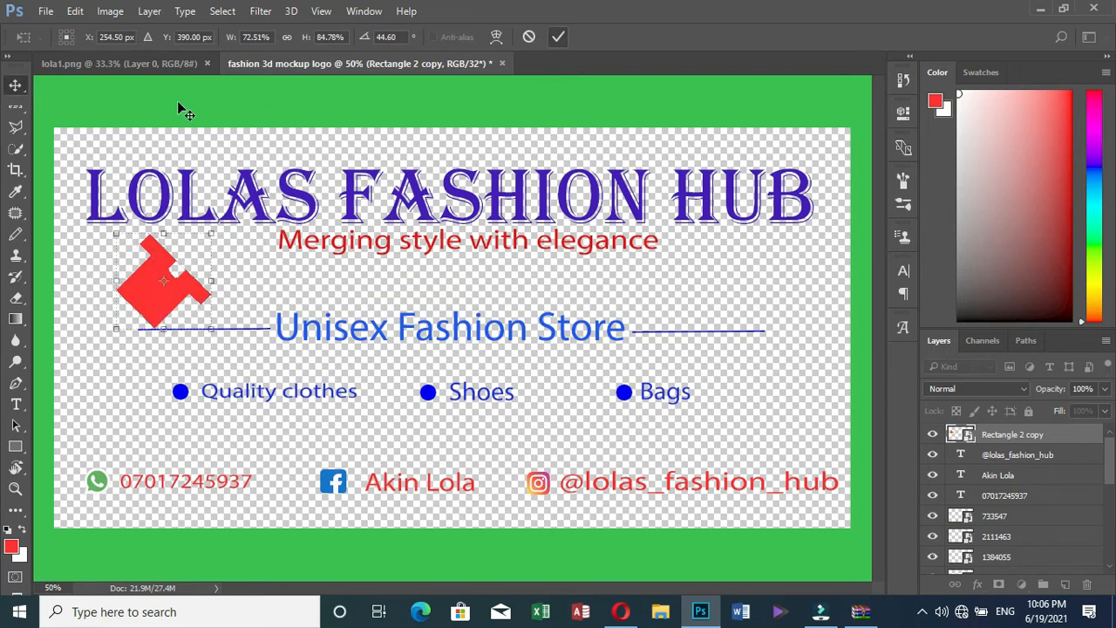
Nudge the shirt a few pixels up and to the right, then deselect it
left_click(152, 279)
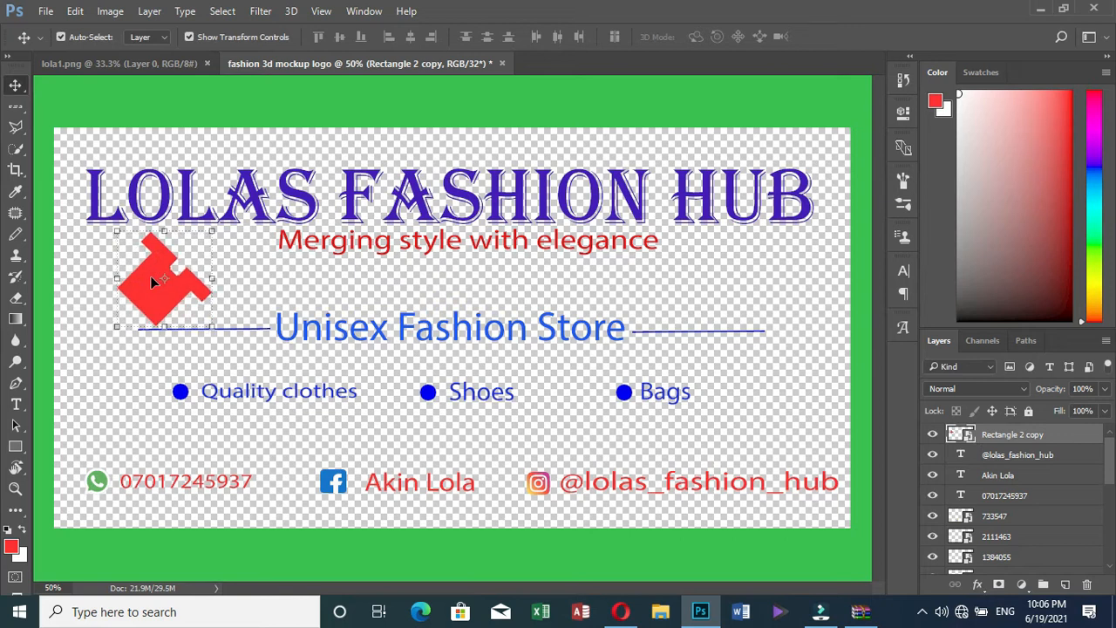
key("Up")
key("Up")
key("Right")
key("Up")
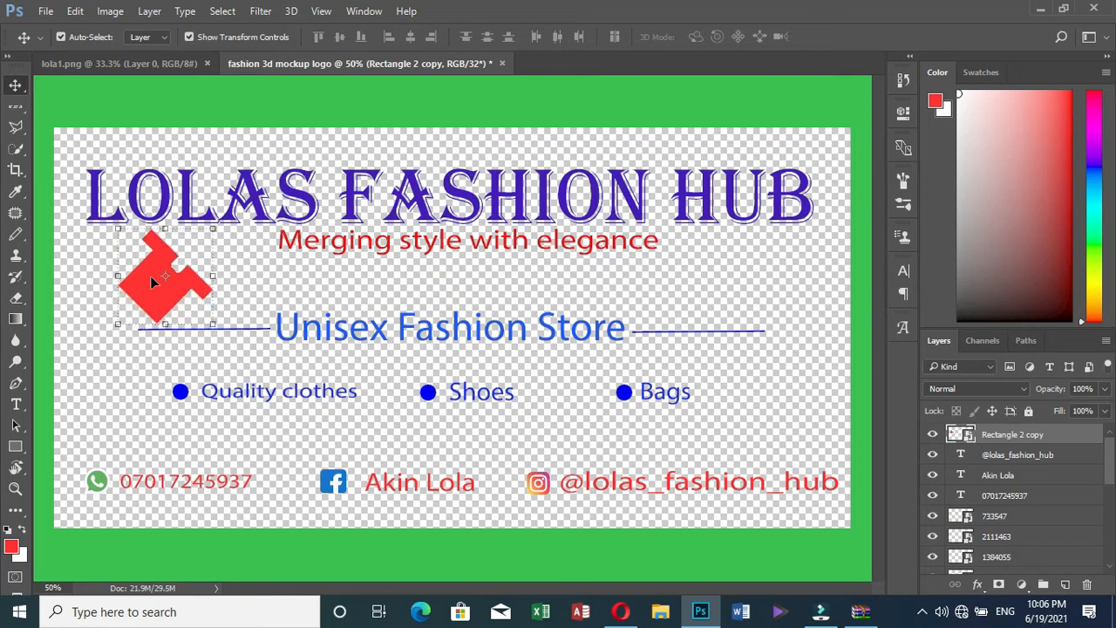
key("Right")
key("Up")
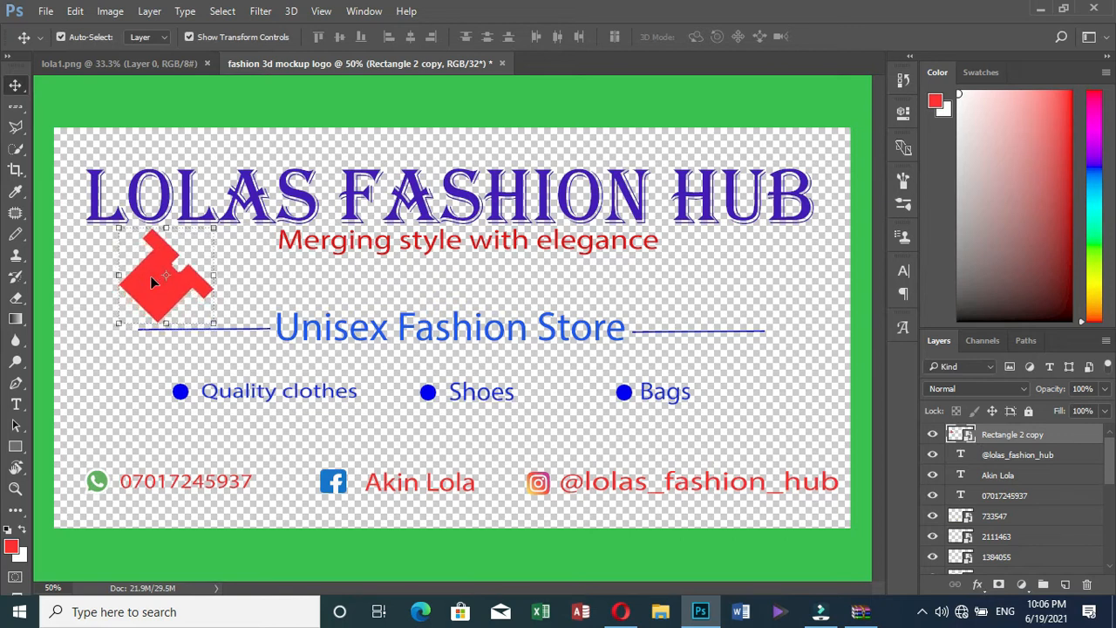
key("Up")
key("Up")
key("Up")
key("Up")
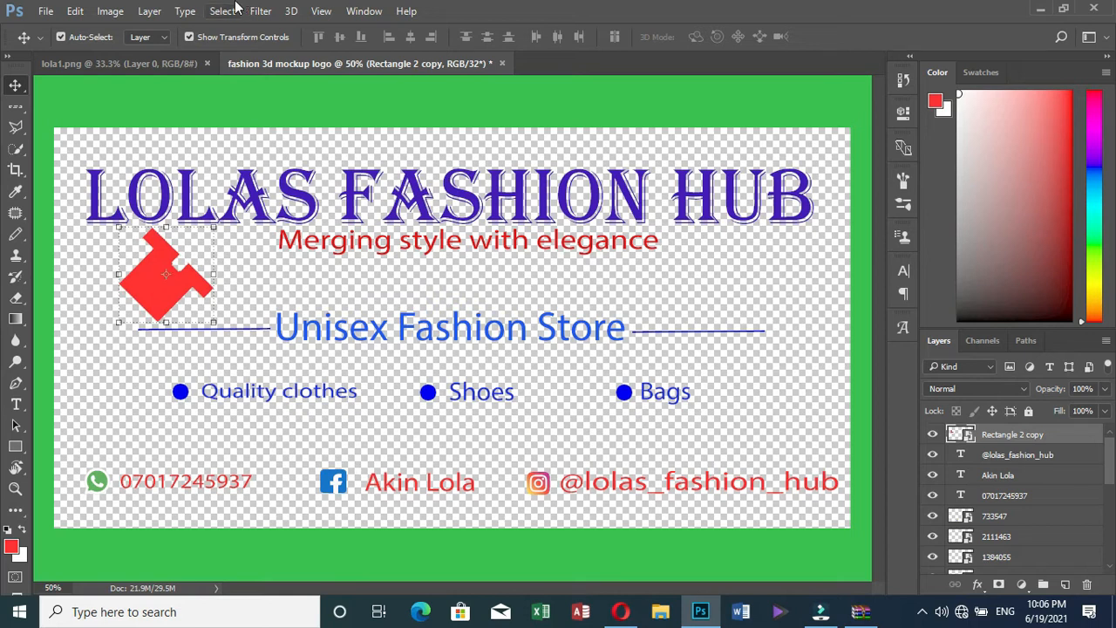
left_click(294, 105)
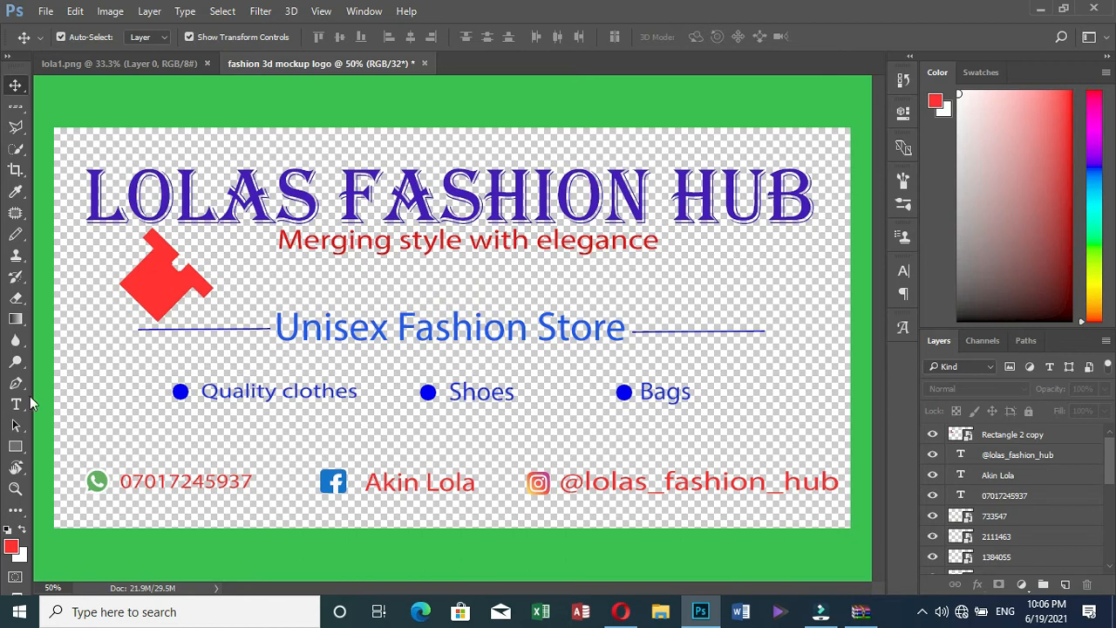
Draw a 184×136 px red rectangle beneath the word HUB
left_click(15, 448)
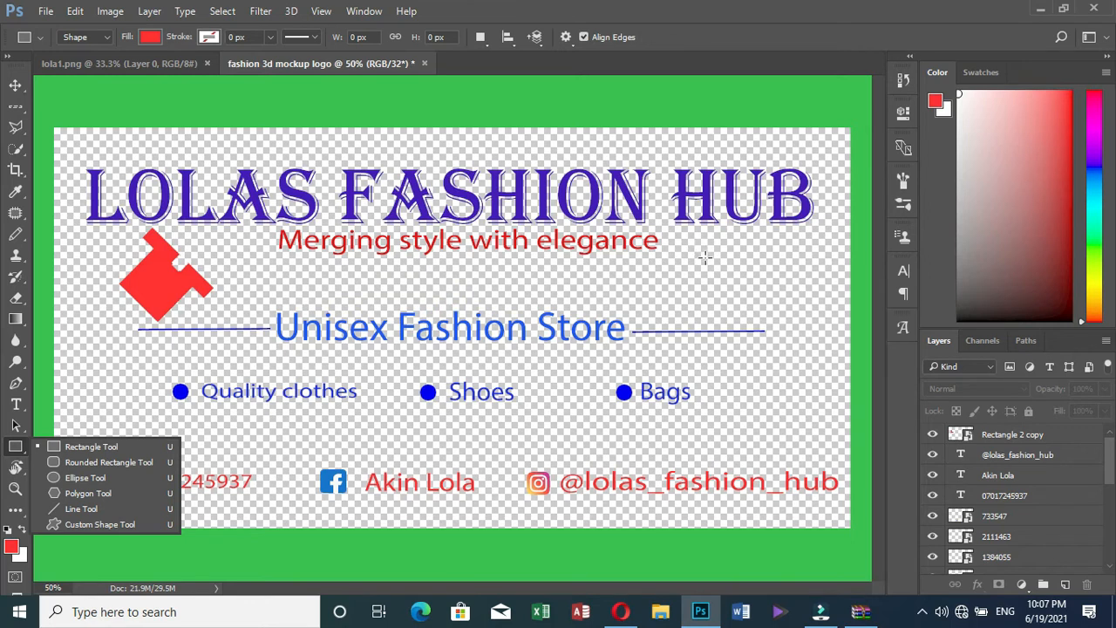
left_click(704, 256)
left_click_drag(705, 258, 779, 312)
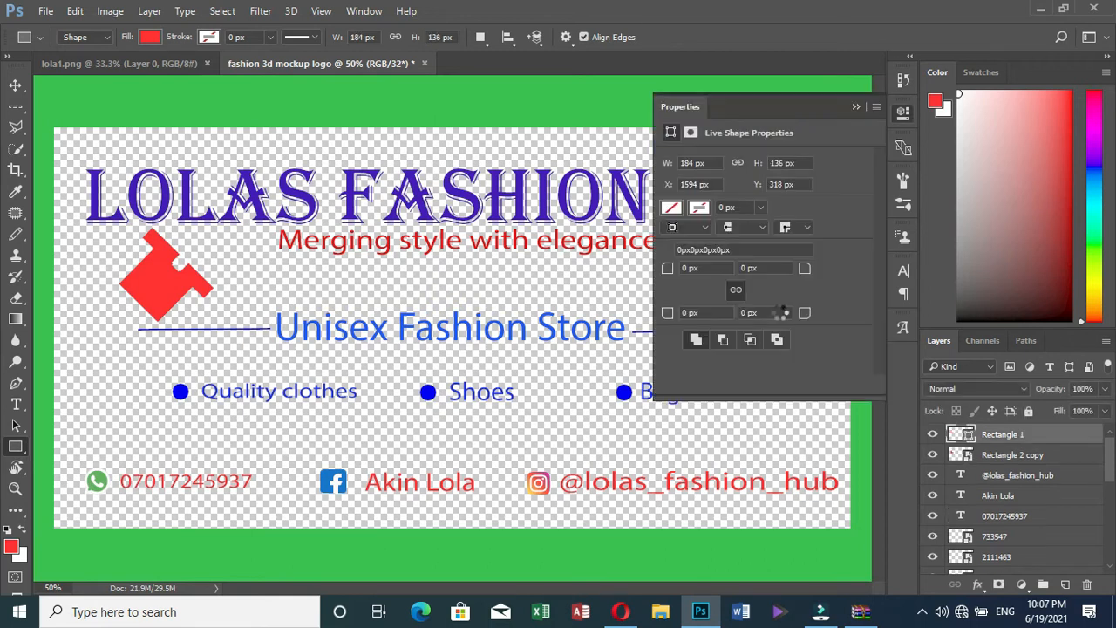
left_click(856, 106)
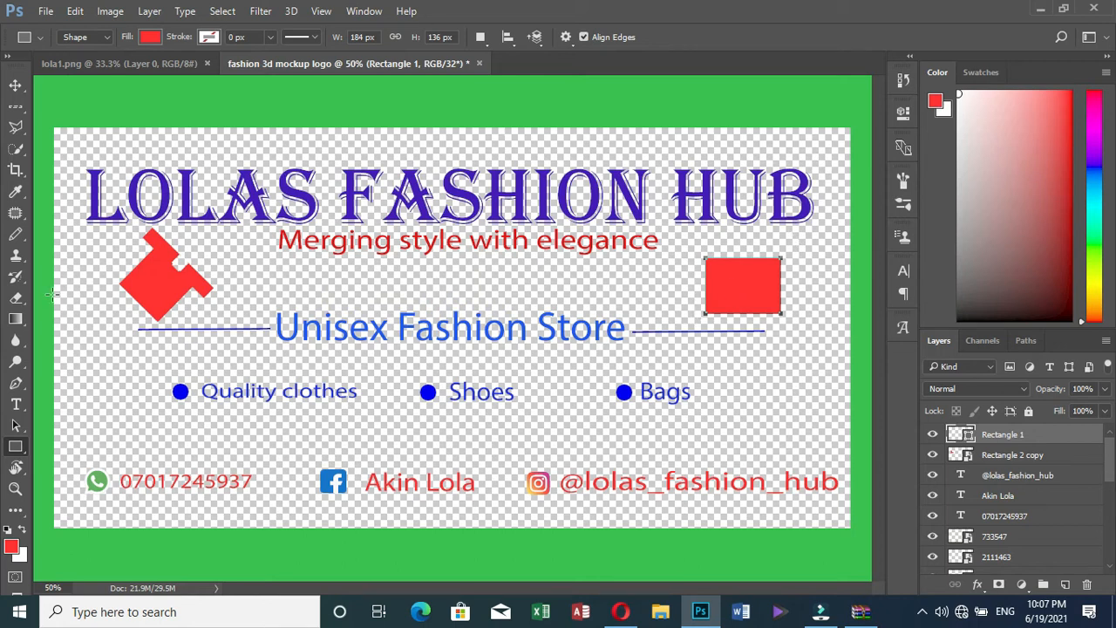
Draw a red ellipse over the rectangle's top and nudge it into place
right_click(24, 454)
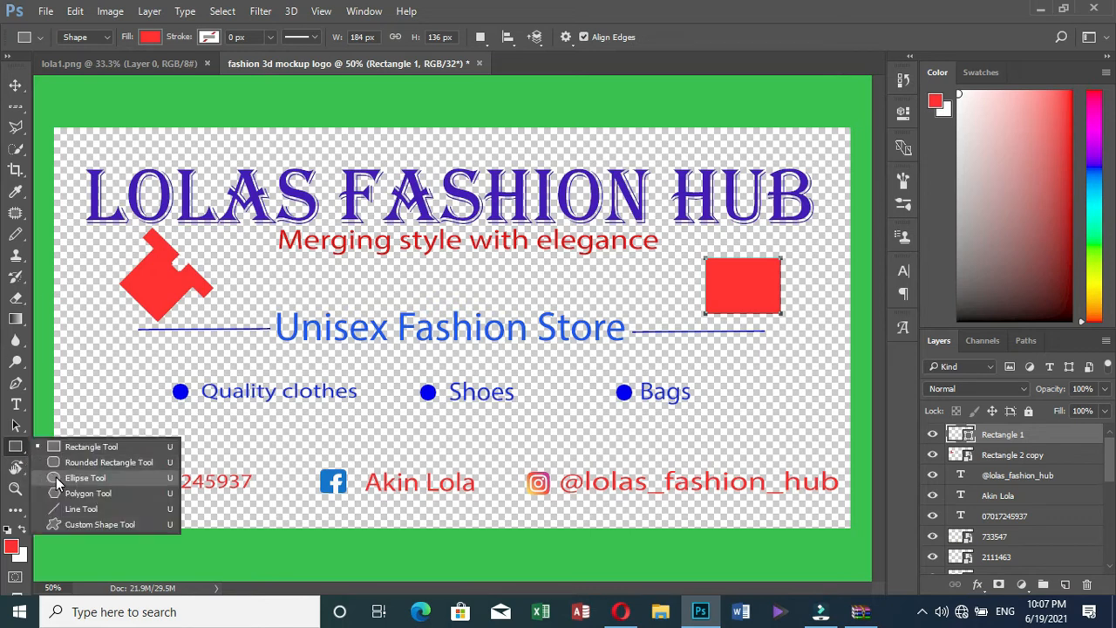
left_click(57, 477)
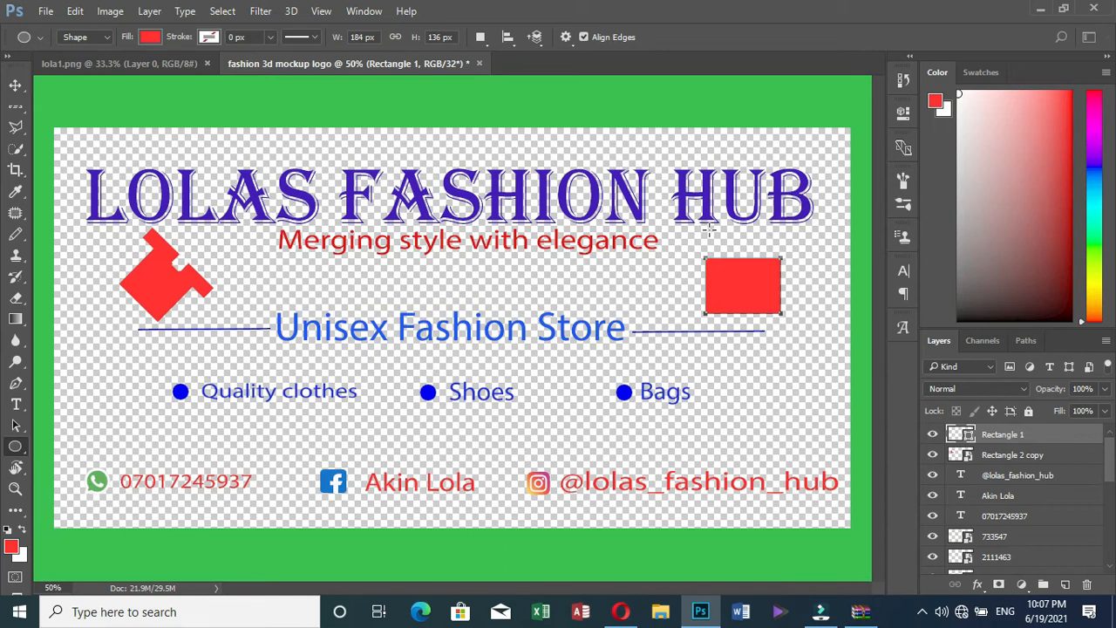
left_click_drag(709, 230, 781, 290)
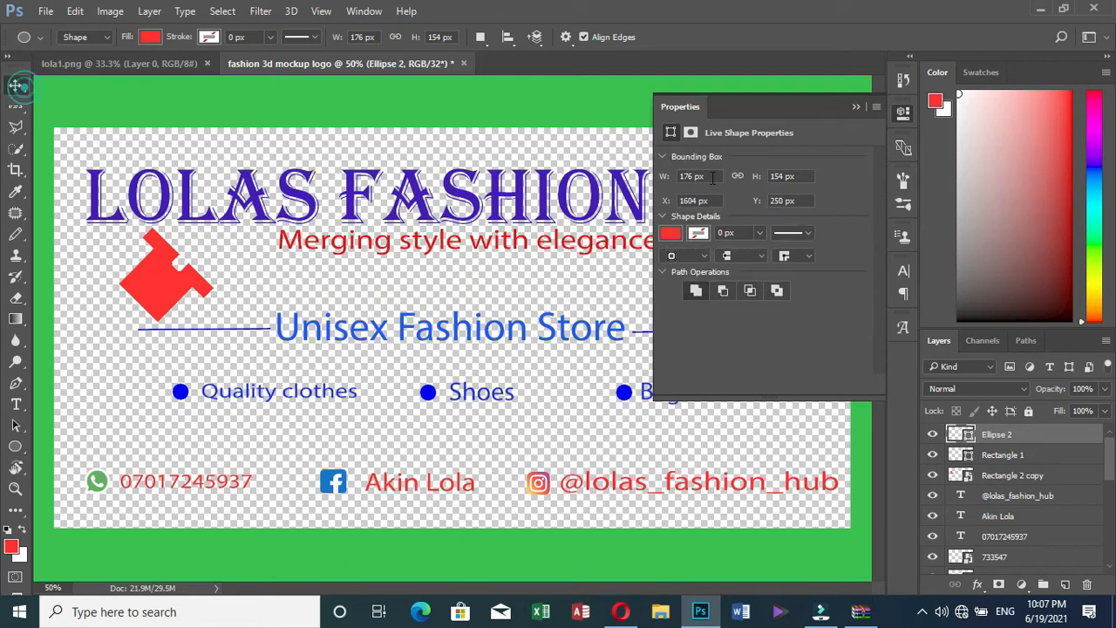
left_click(15, 86)
left_click(854, 107)
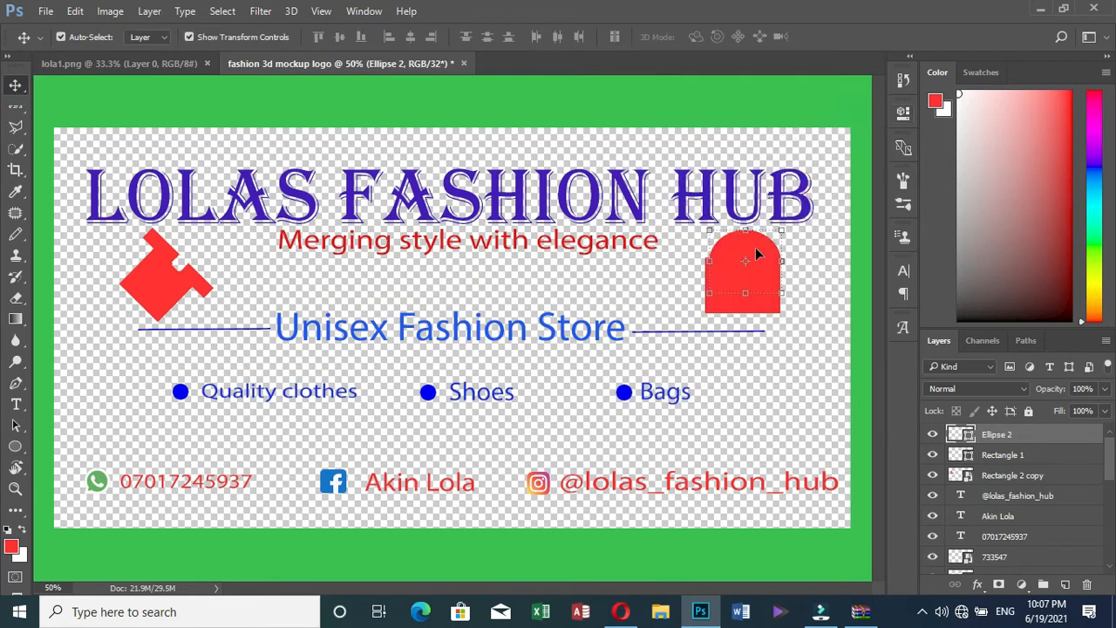
key("Left")
key("Left")
key("Left")
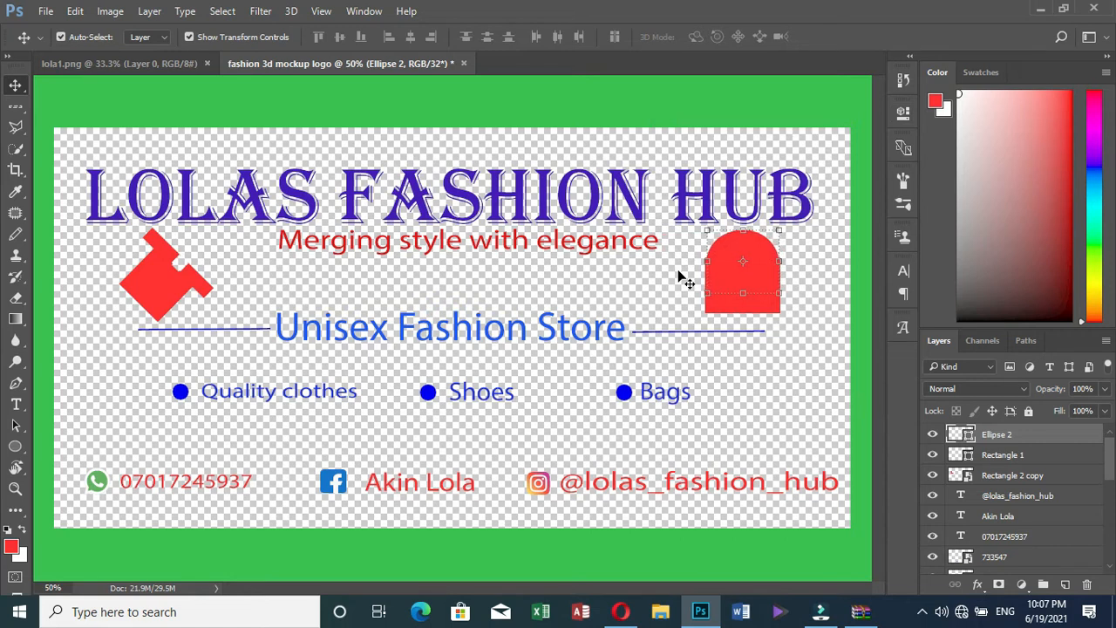
key("Left")
key("Right")
Widen the ellipse slightly to the left and apply the transform
left_click(705, 260)
left_click_drag(705, 260, 703, 260)
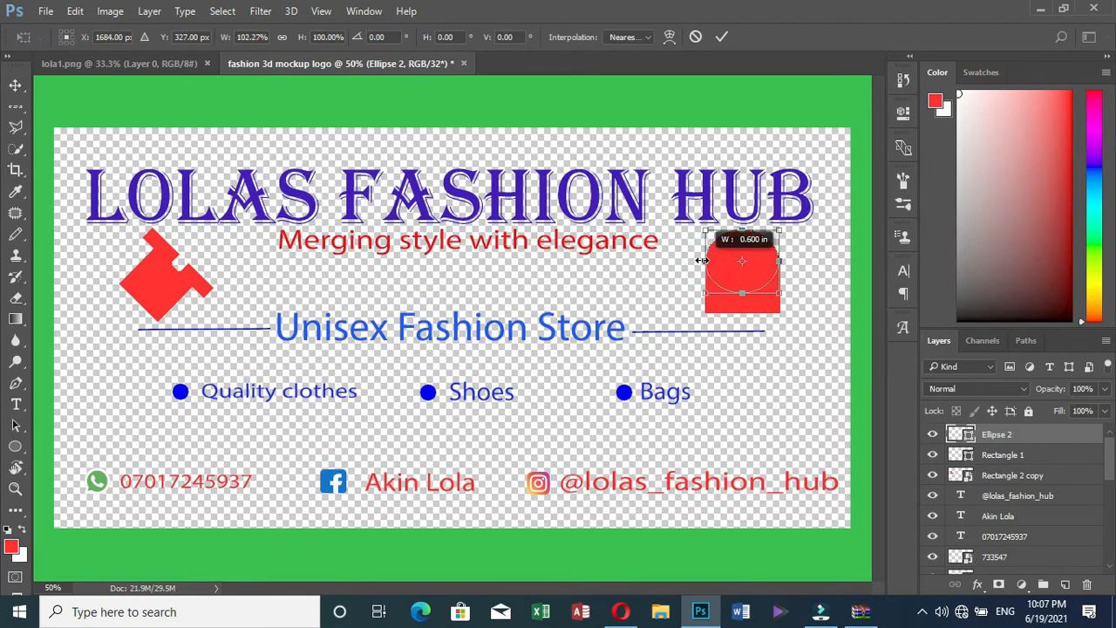
left_click(721, 36)
left_click(822, 262)
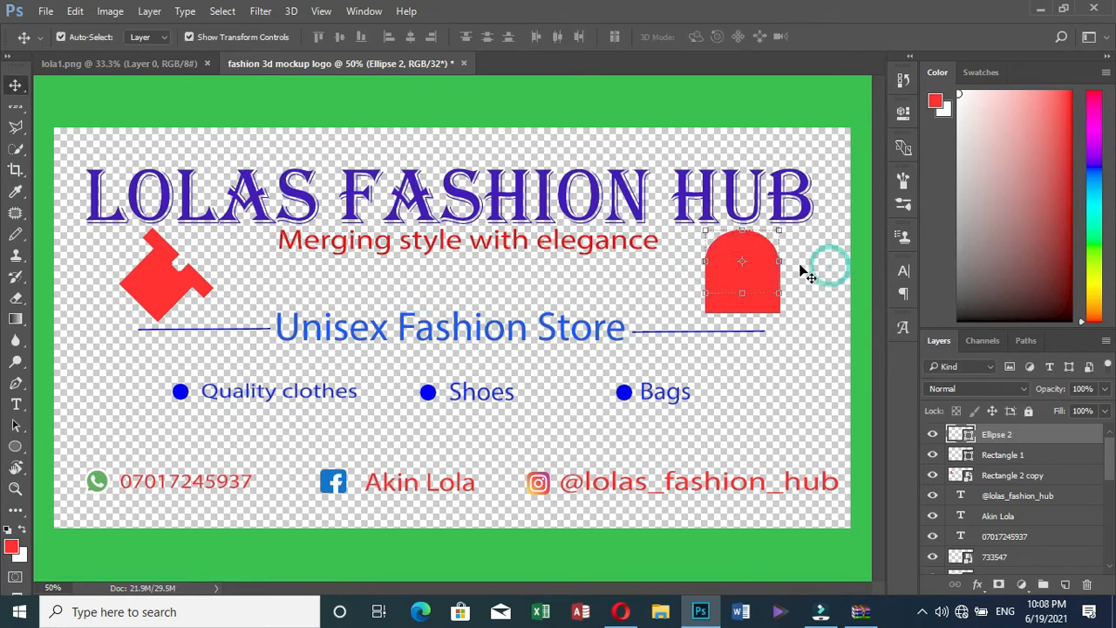
left_click(749, 242)
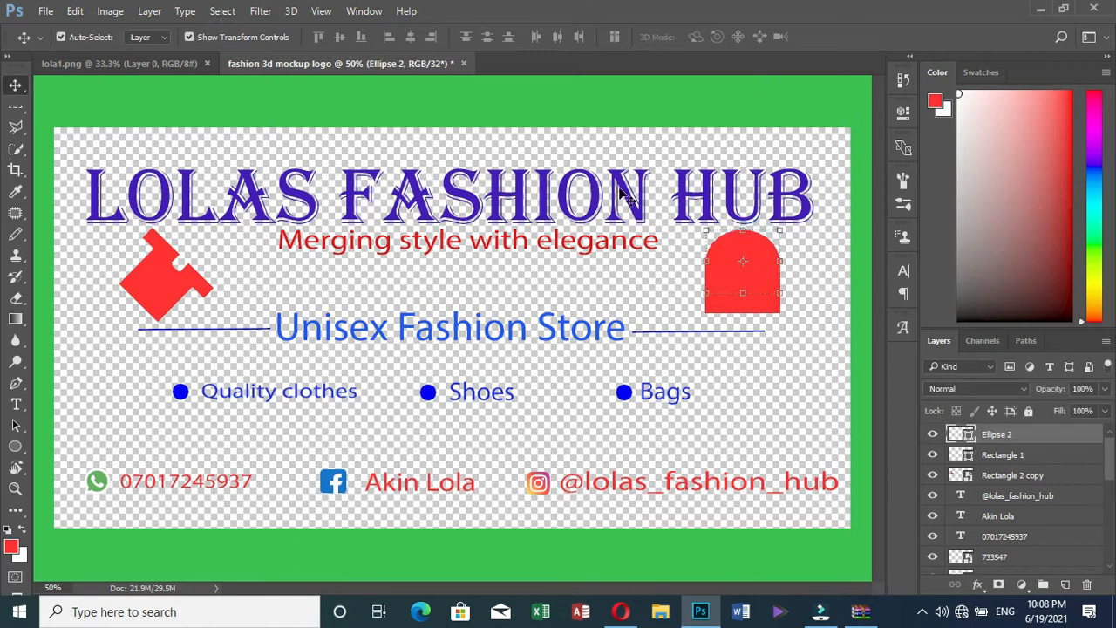
left_click(13, 448)
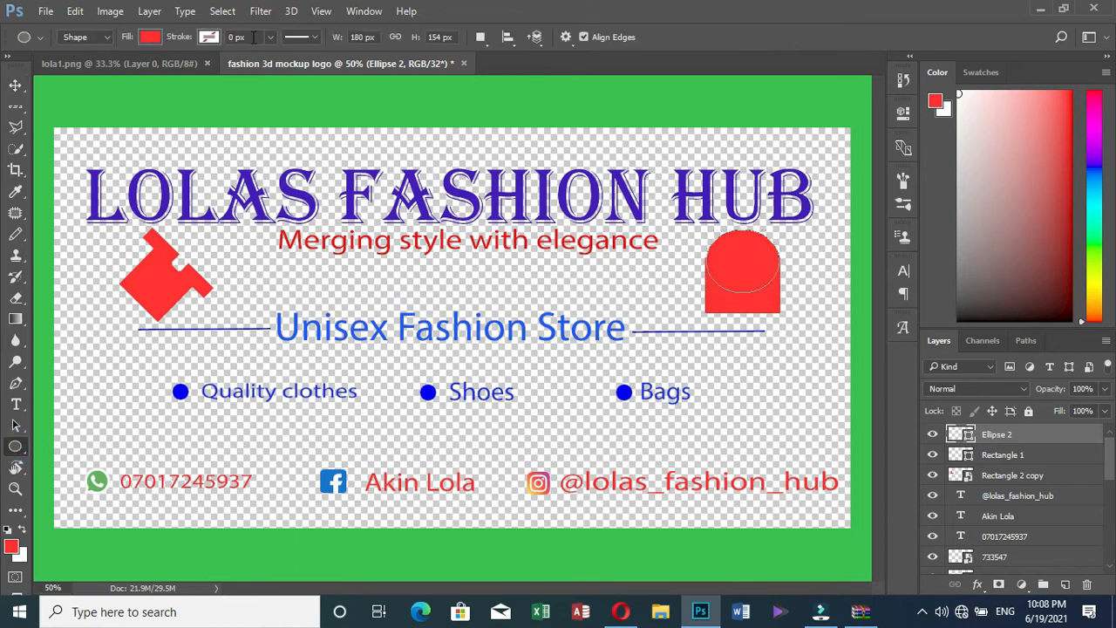
Give the ellipse a solid black outline, settling on a 6 px width
left_click(209, 38)
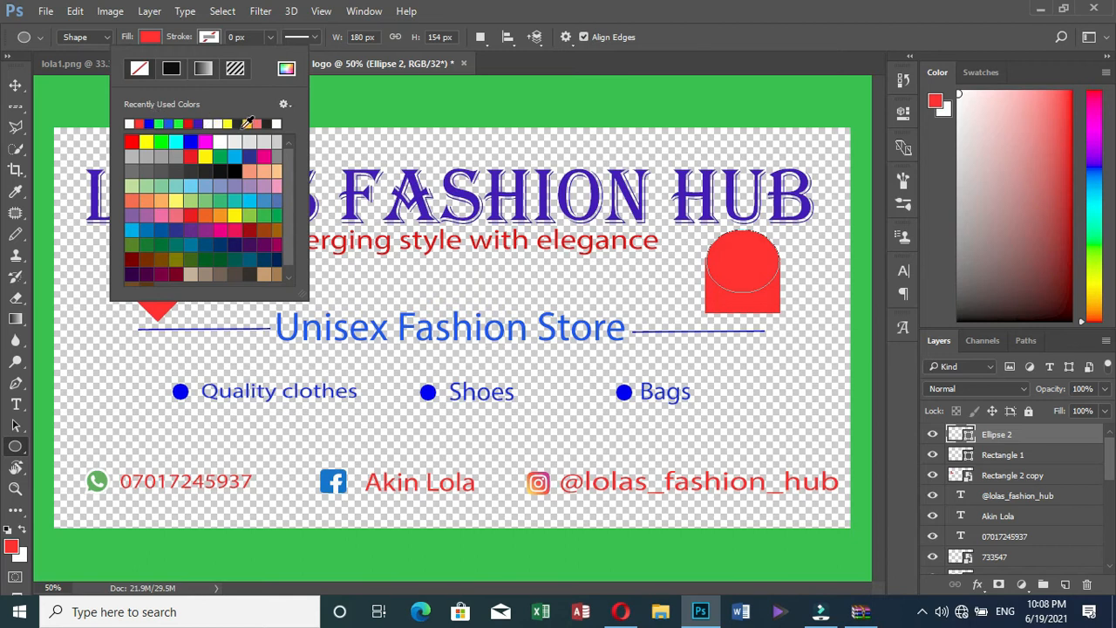
left_click(170, 68)
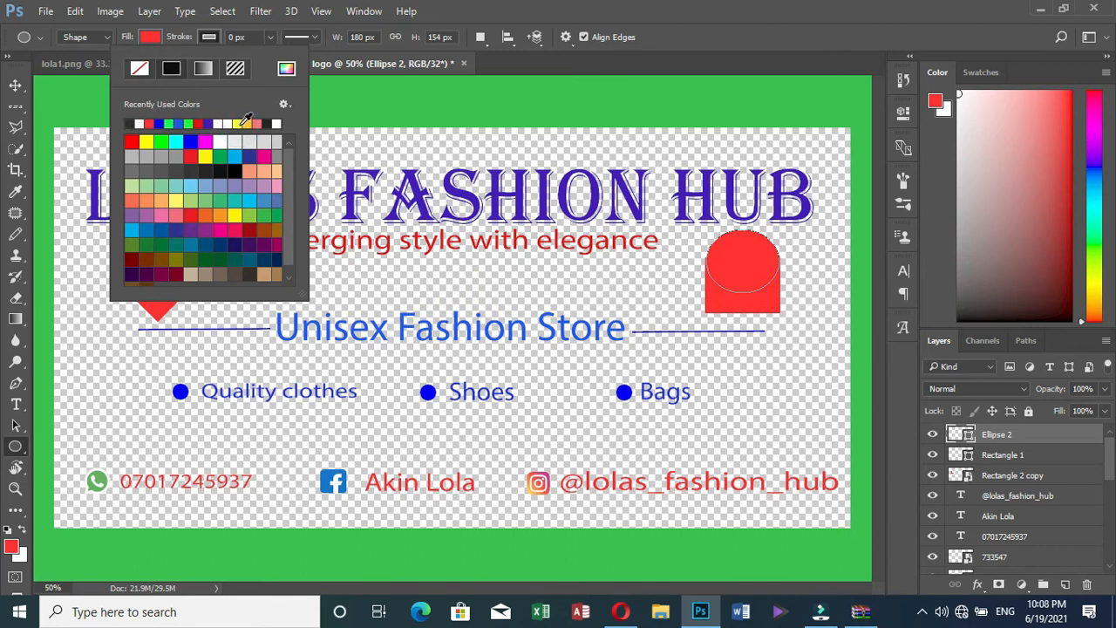
left_click(235, 37)
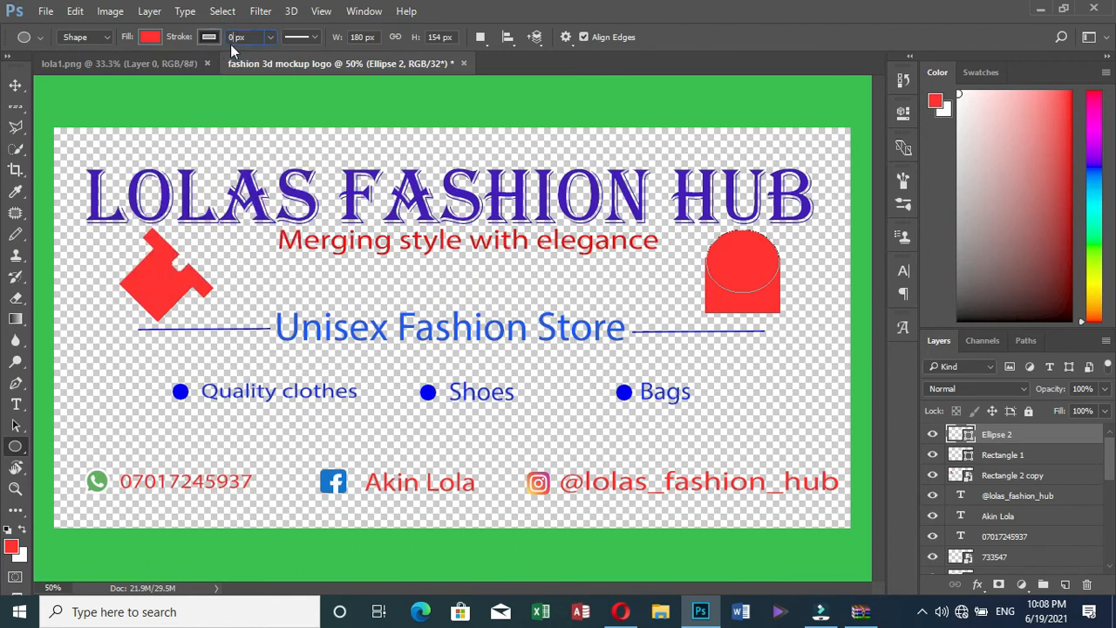
key("BackSpace")
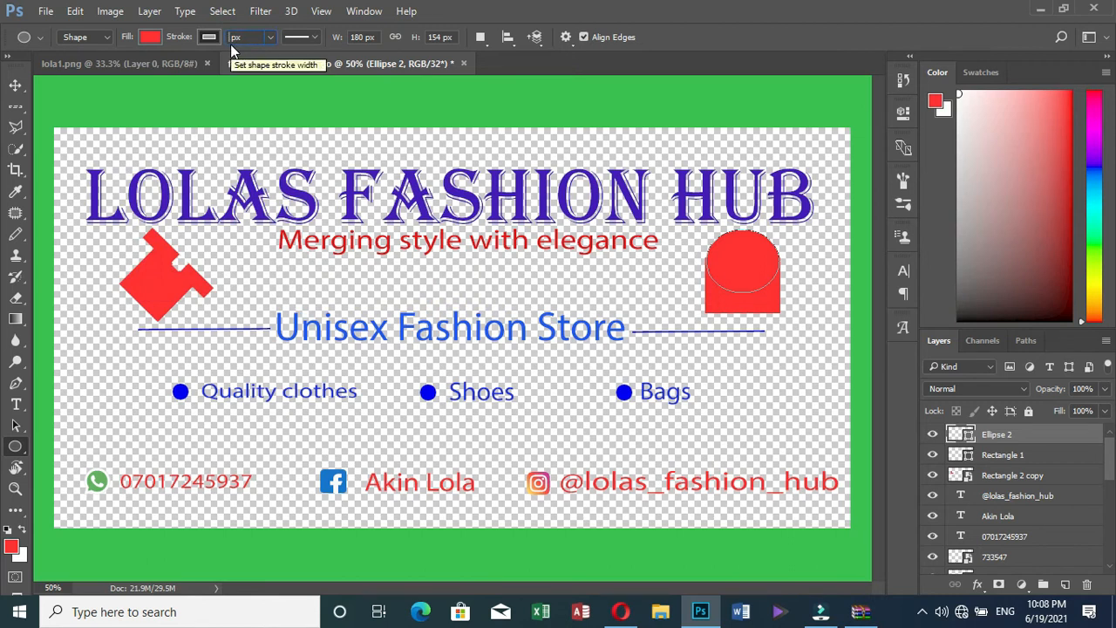
type("10")
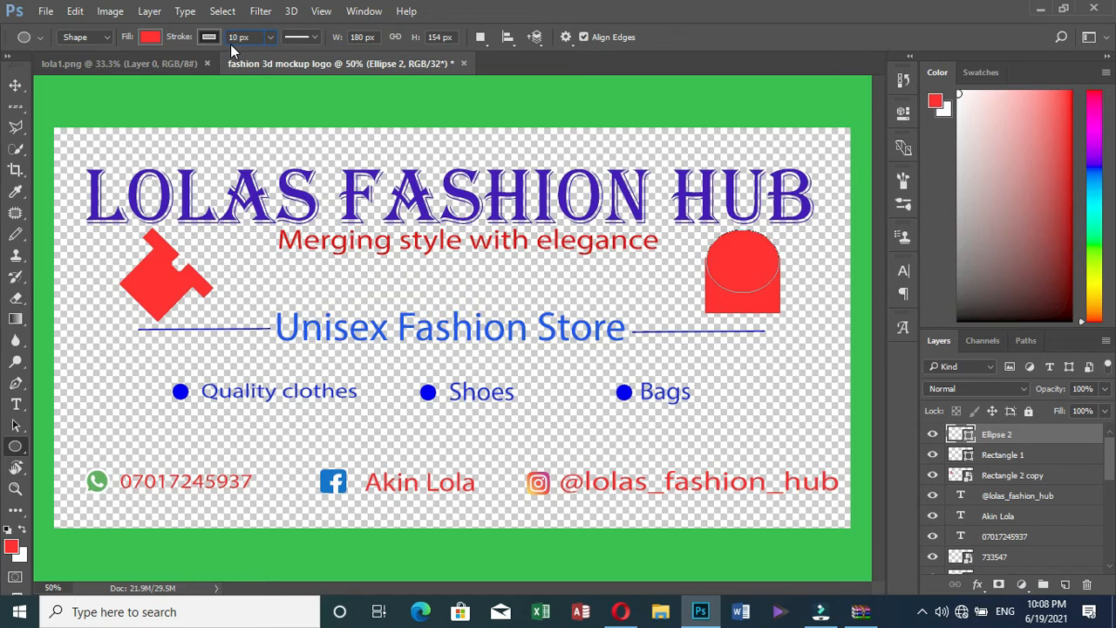
key("Return")
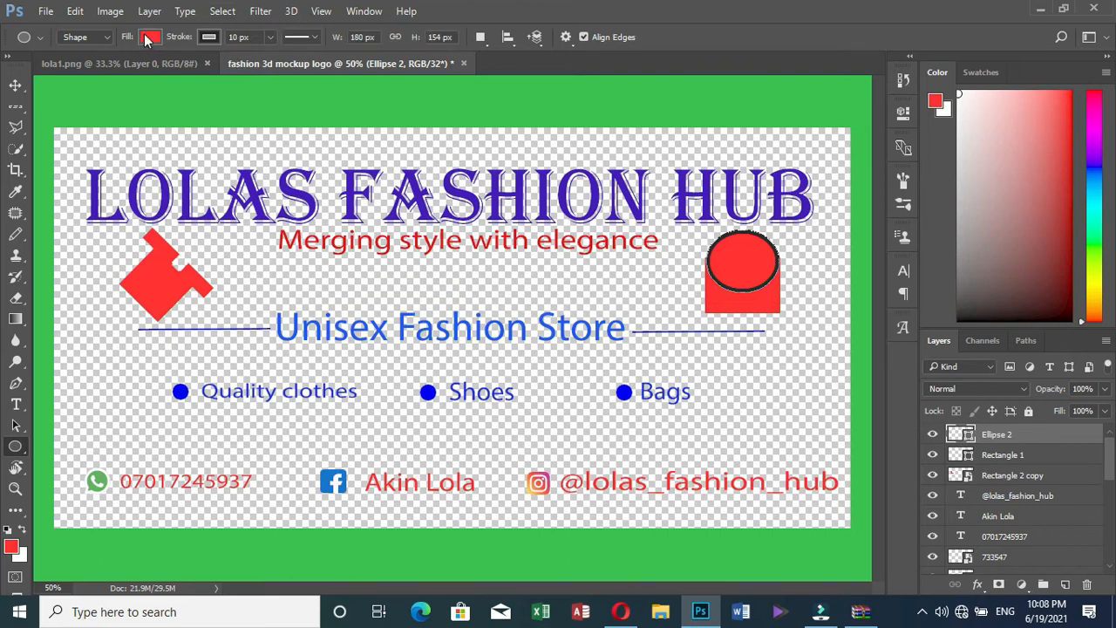
left_click(237, 37)
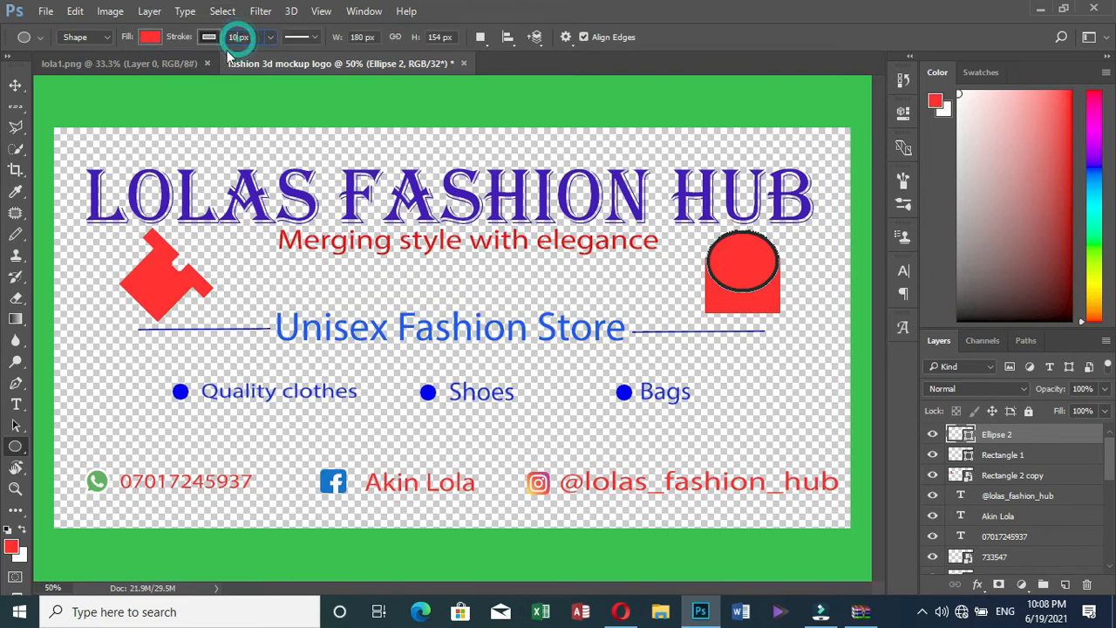
key("BackSpace")
key("BackSpace")
type("8")
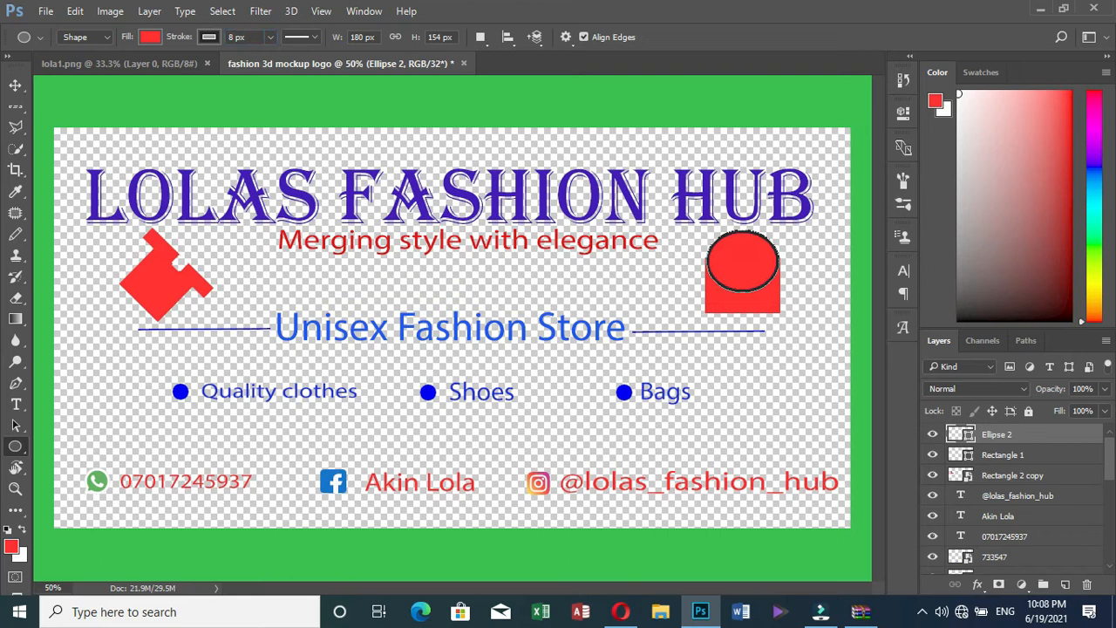
left_click(234, 36)
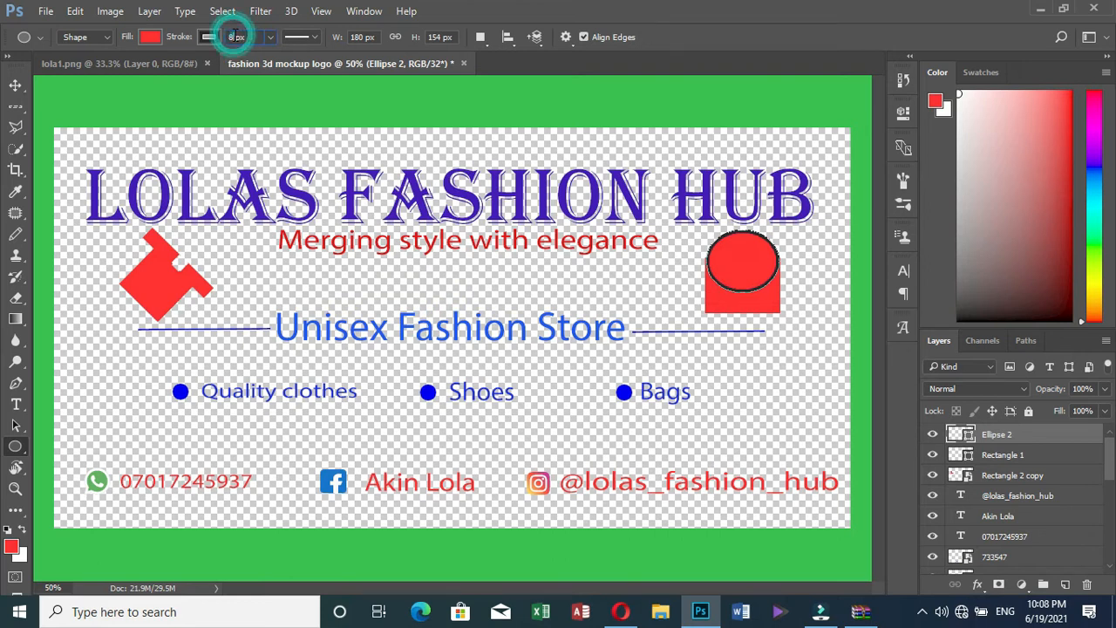
key("BackSpace")
type("7")
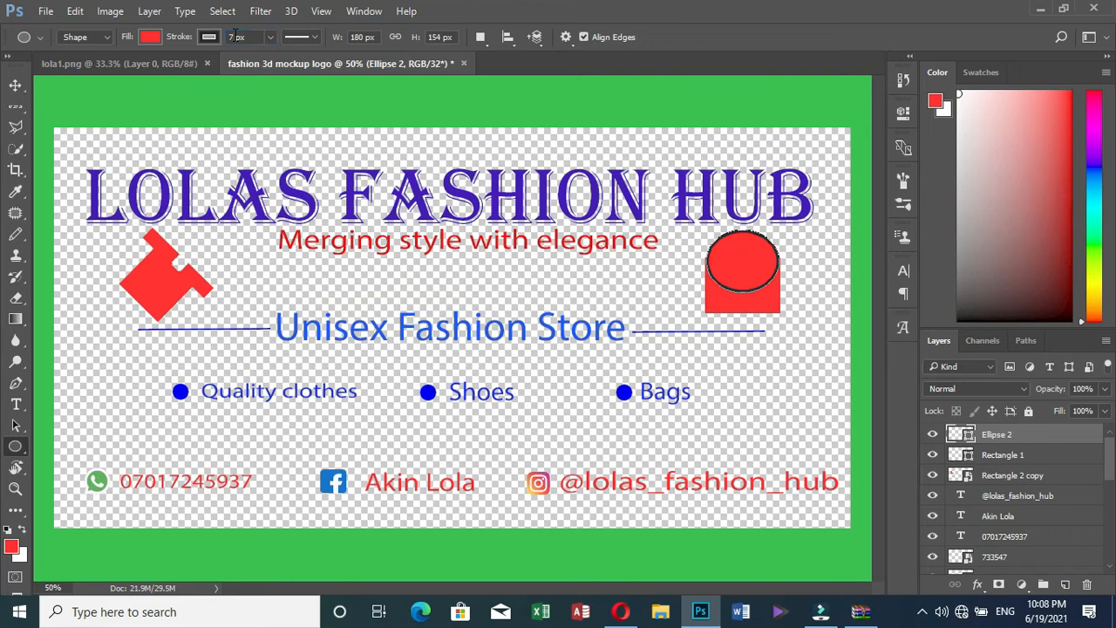
double_click(234, 37)
type("6")
Set the ellipse's fill to No Color
left_click(15, 86)
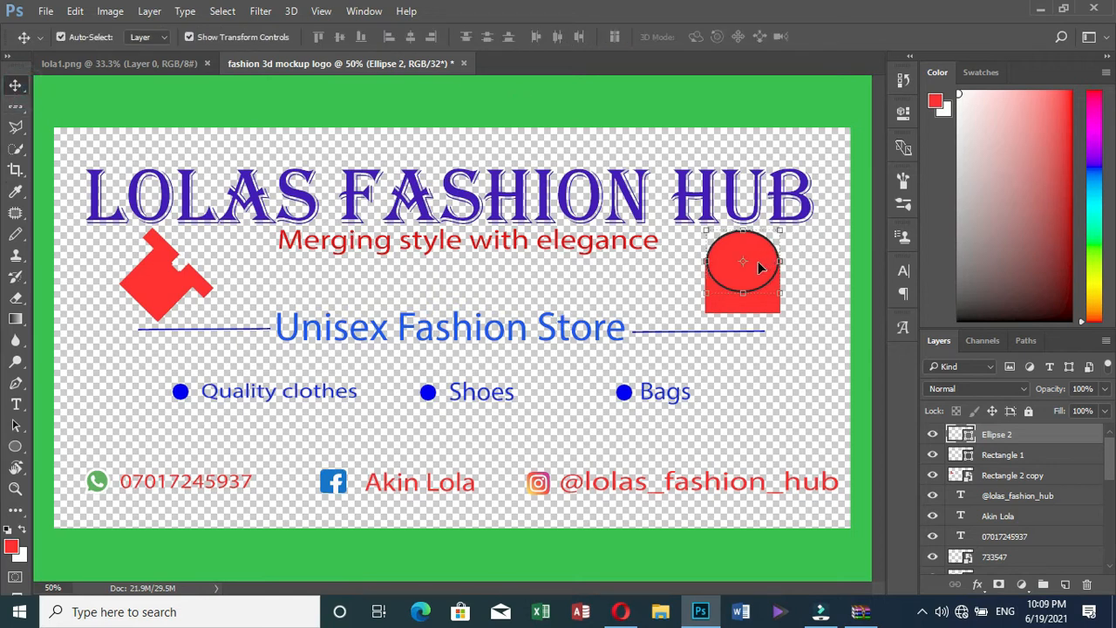
left_click(16, 446)
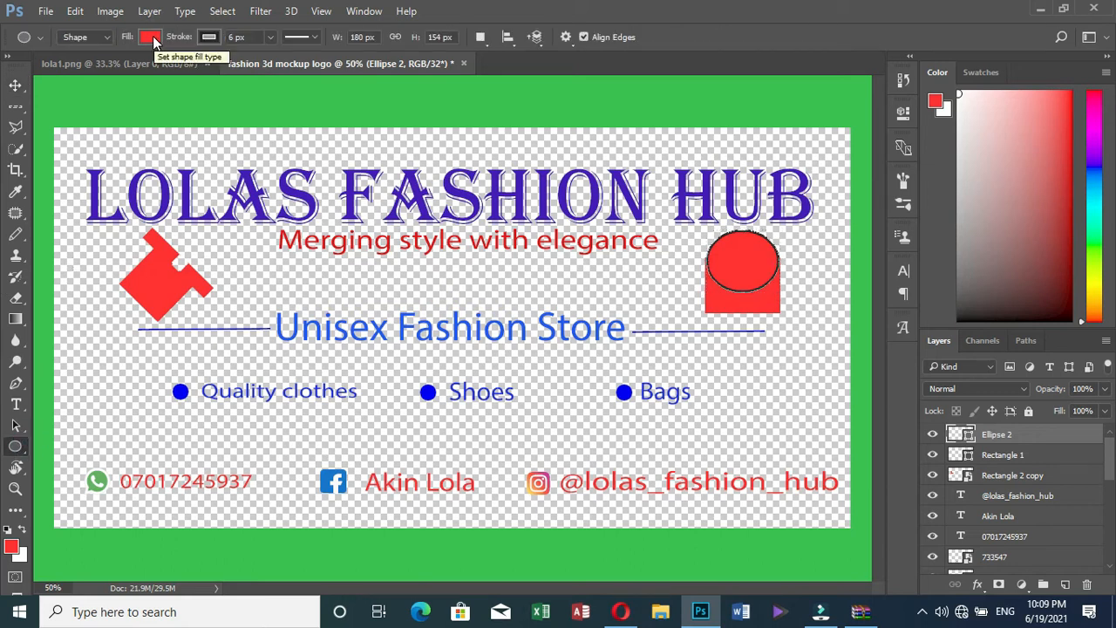
left_click(150, 38)
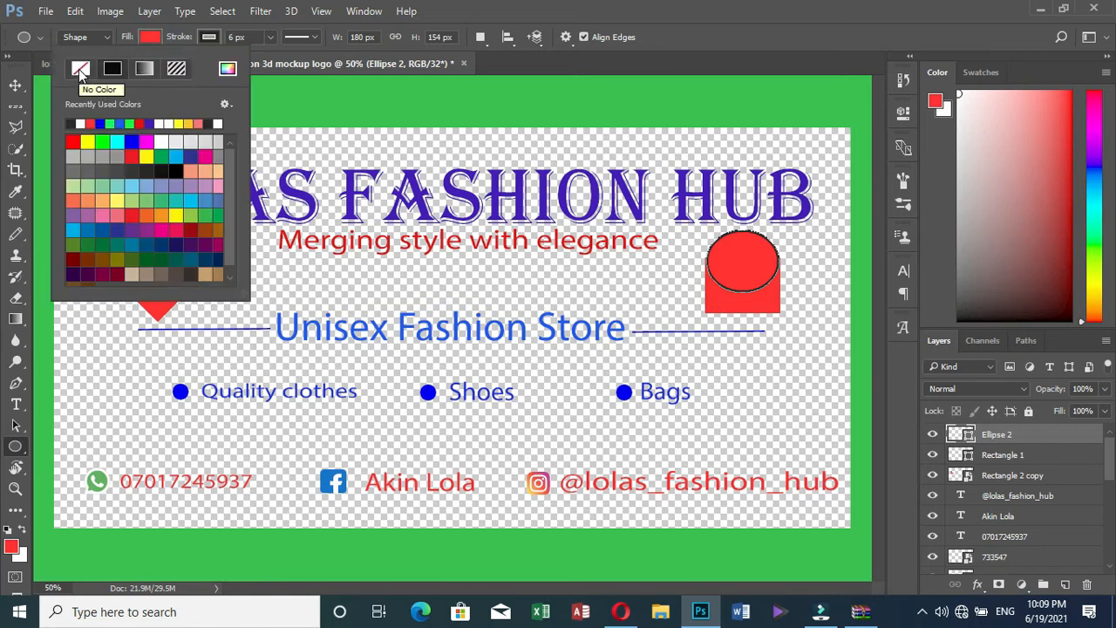
left_click(80, 69)
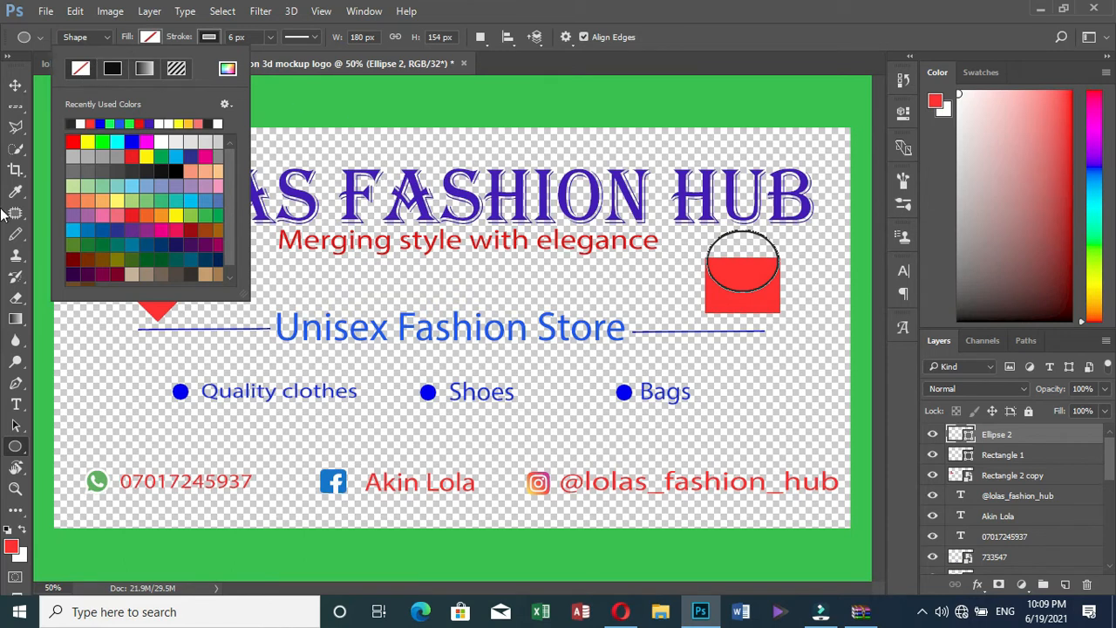
left_click(14, 89)
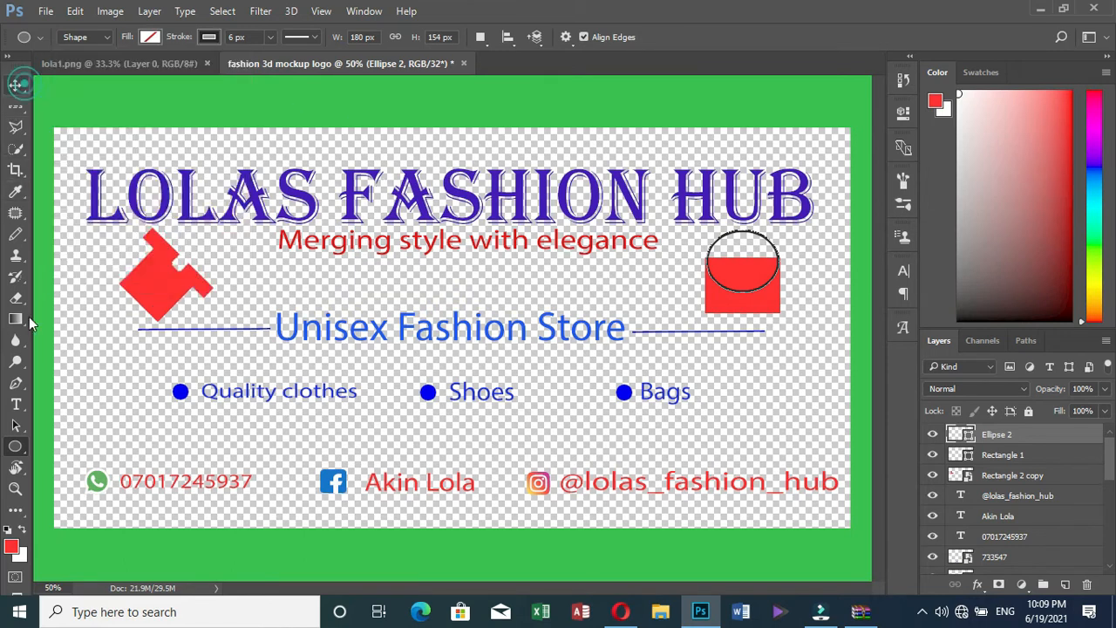
Draw a small 16×20 px rectangle at the bag's top edge
key("v")
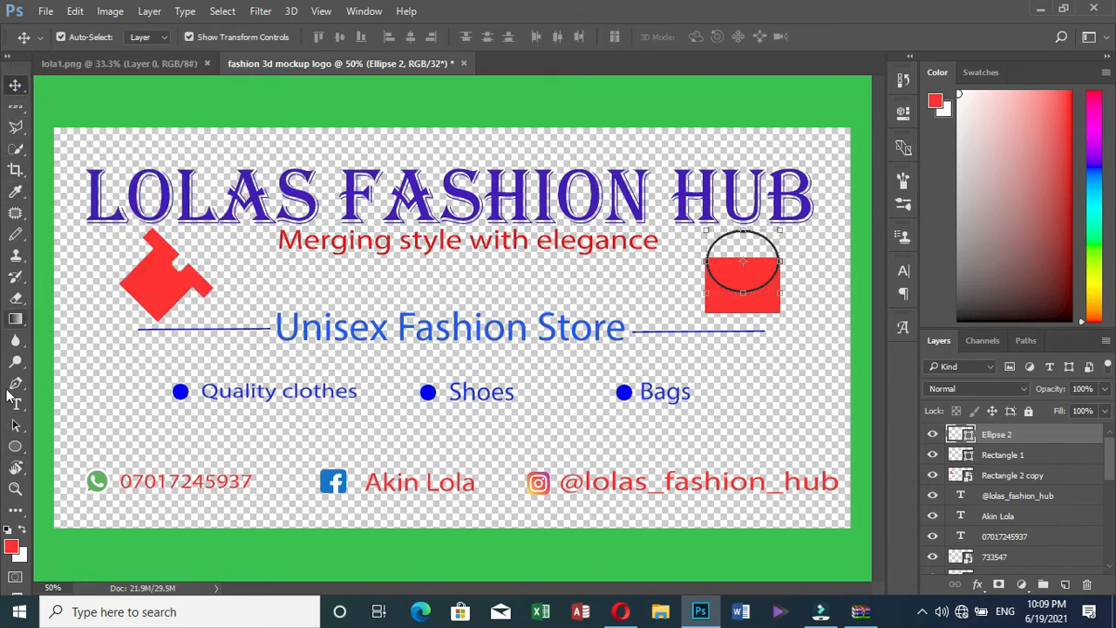
right_click(24, 450)
left_click(63, 448)
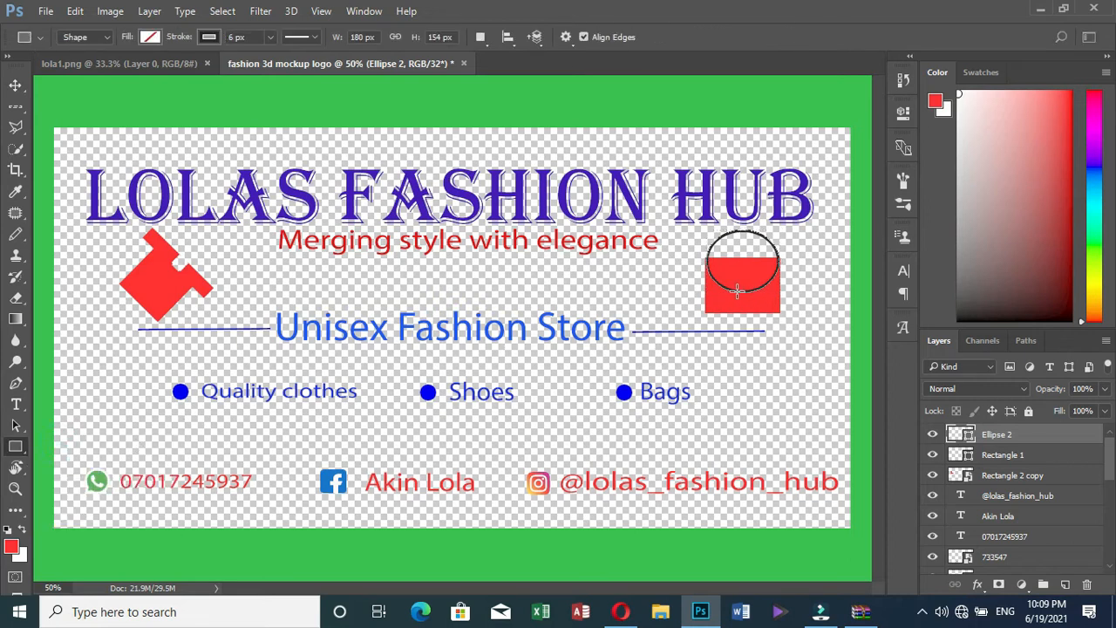
left_click_drag(744, 294, 749, 298)
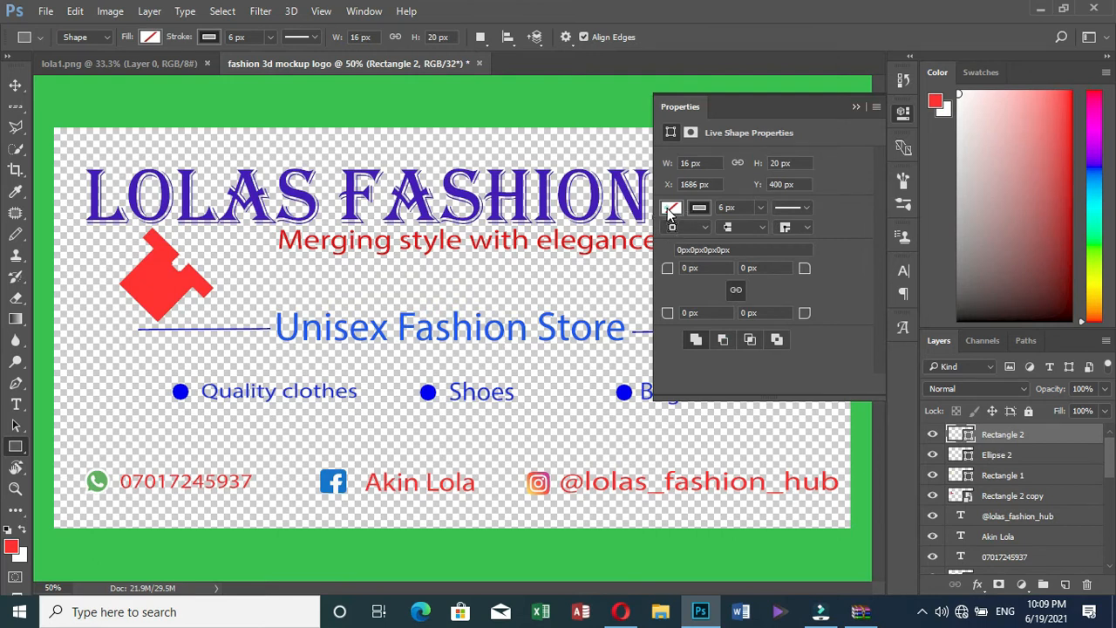
Fill the small rectangle with solid black to form the clasp
left_click(671, 208)
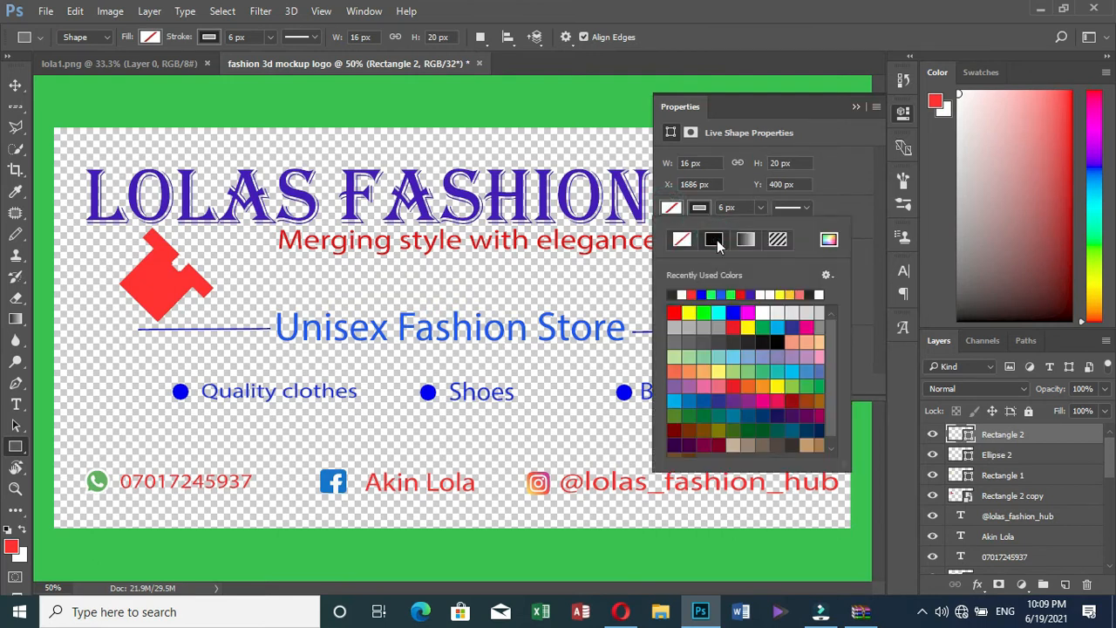
left_click(674, 312)
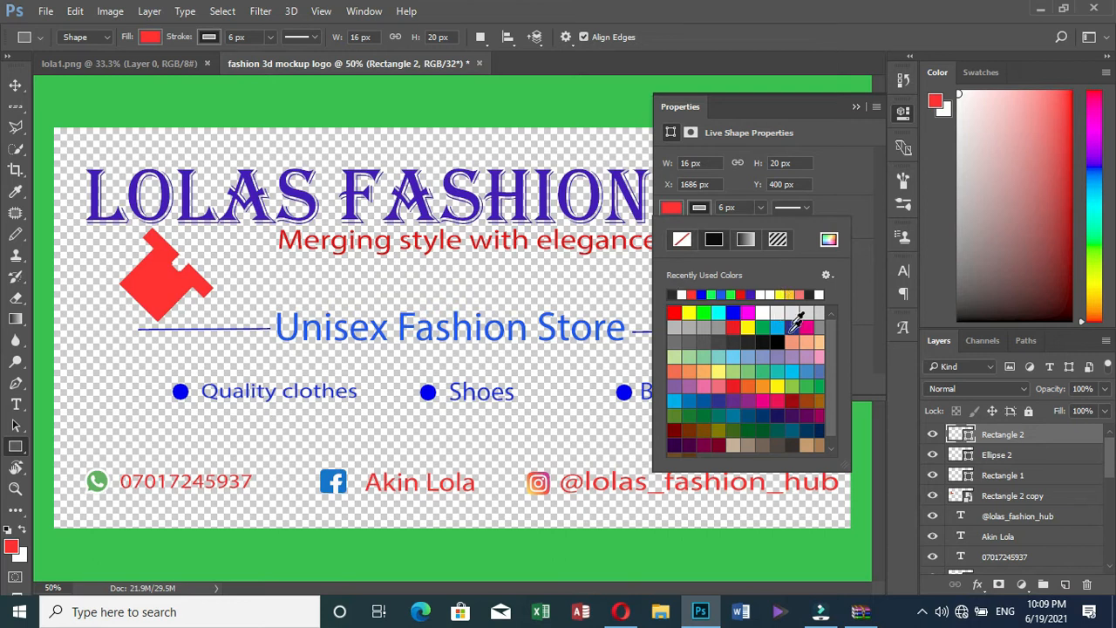
left_click(777, 340)
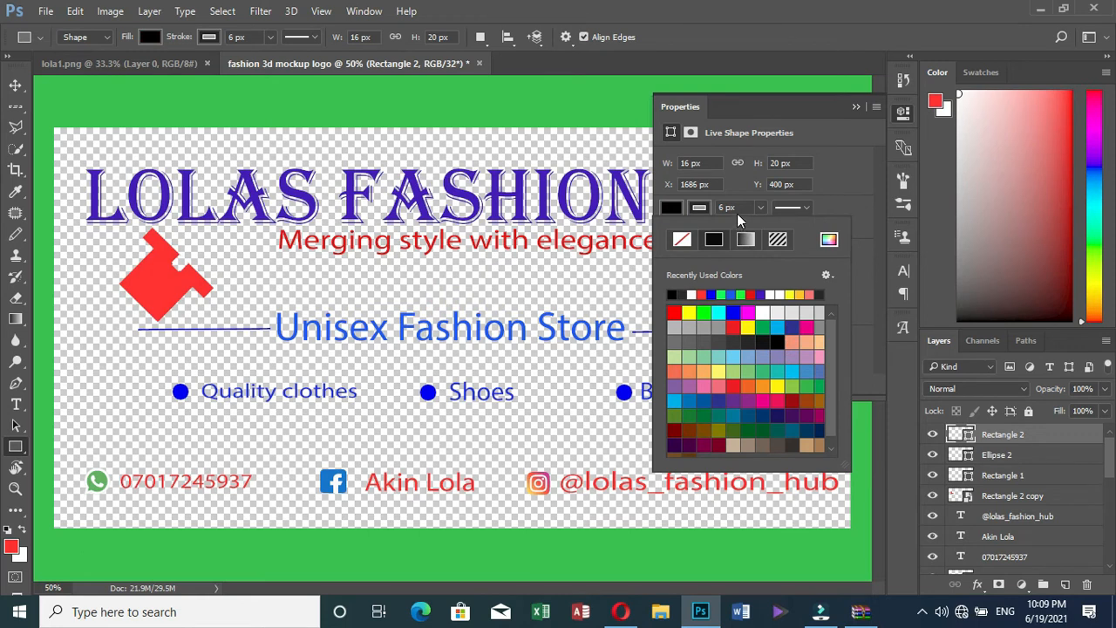
left_click(856, 108)
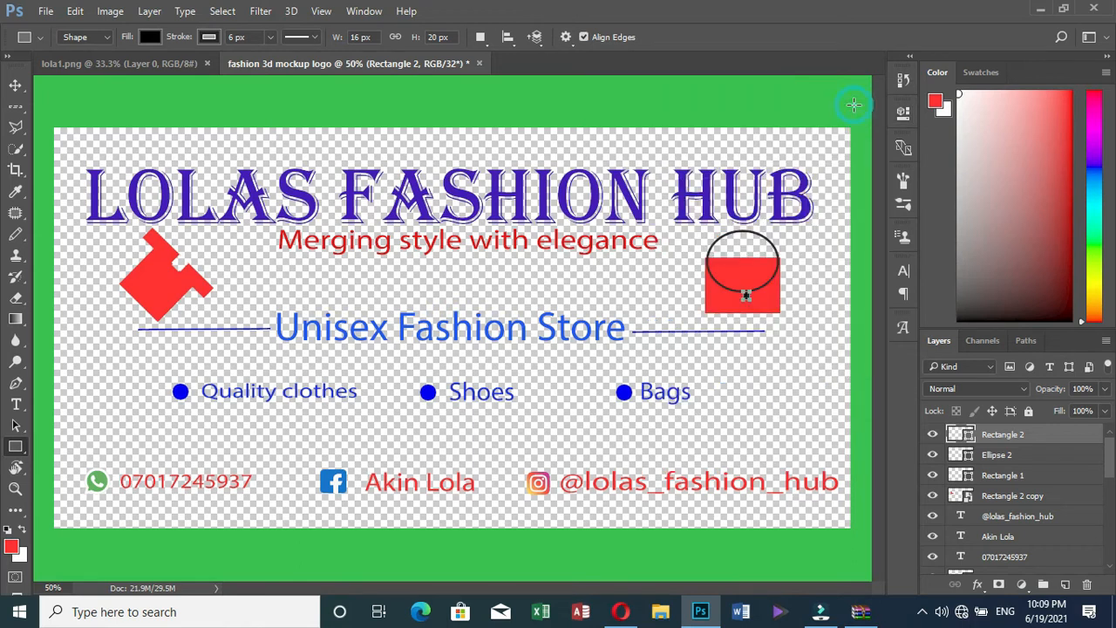
left_click(15, 85)
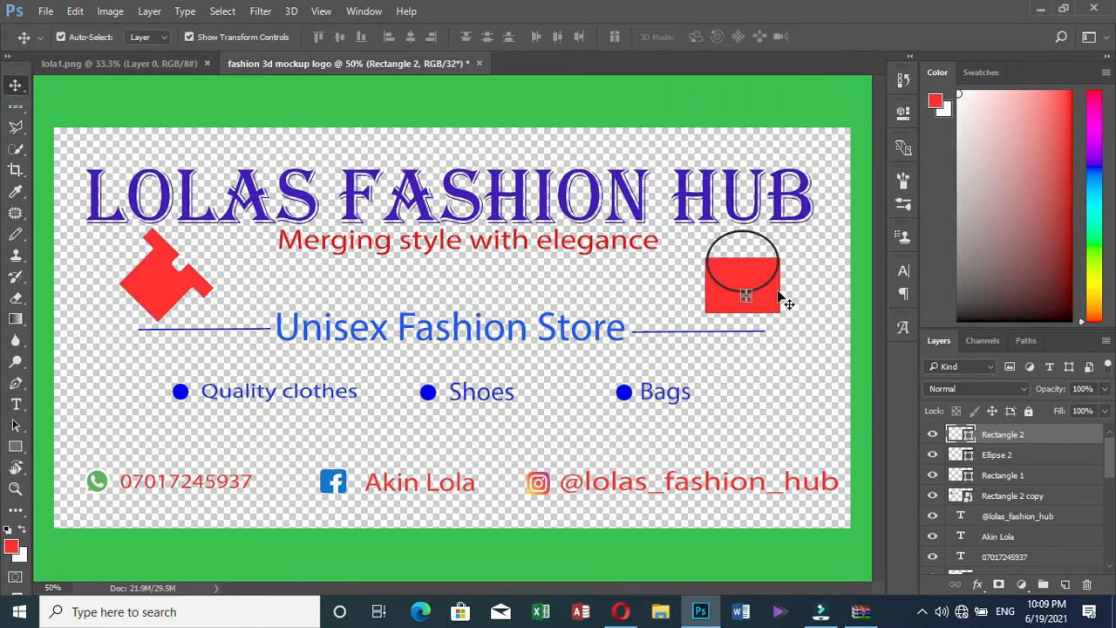
left_click(774, 293)
left_click(747, 296)
left_click(707, 103)
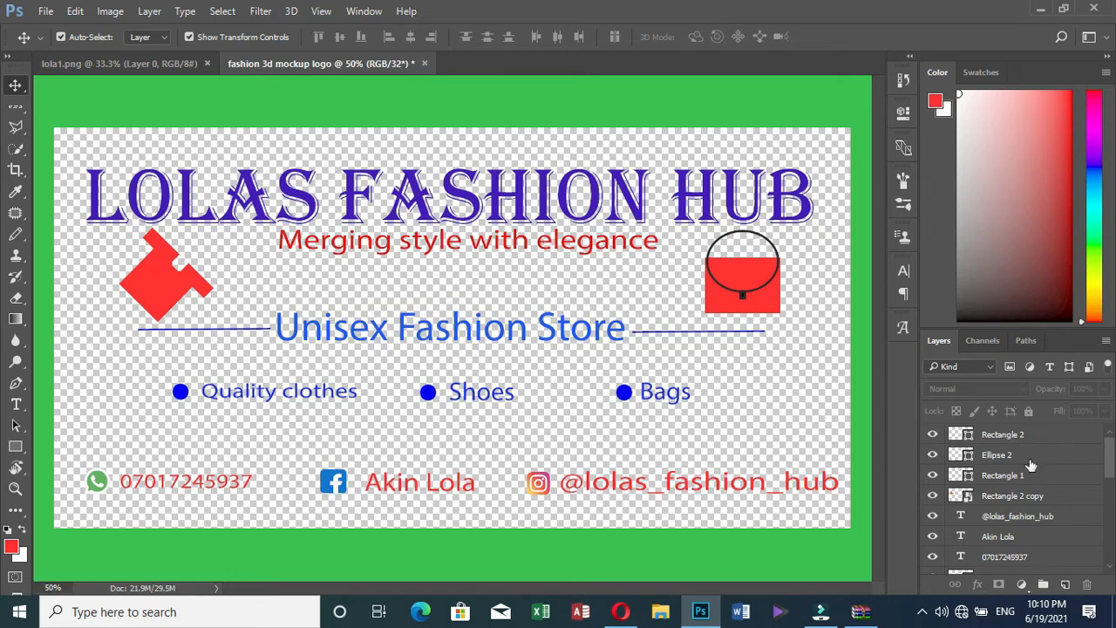
Merge Rectangle 2, Ellipse 2 and Rectangle 1 into a single smart object
left_click(1032, 436)
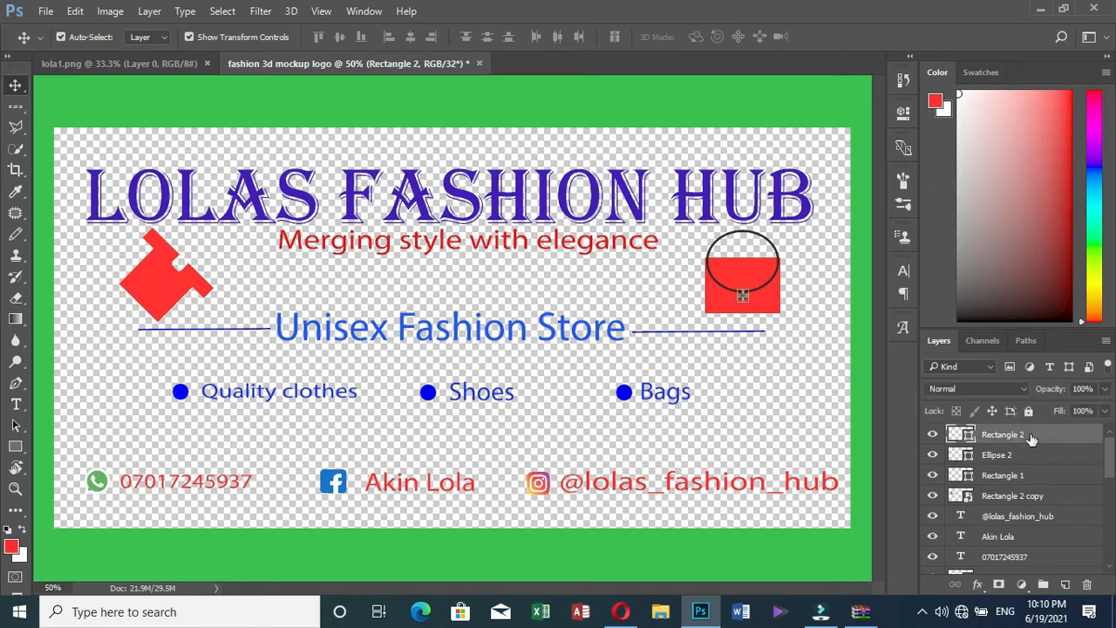
key("ctrl")
left_click(1009, 455, "ctrl")
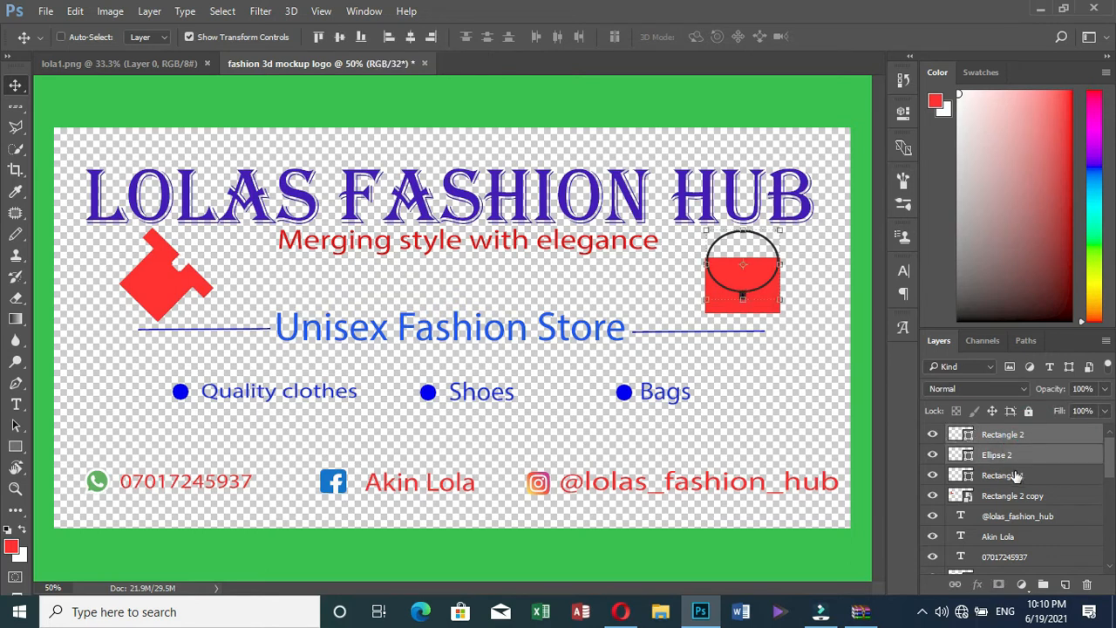
left_click(1016, 473, "ctrl")
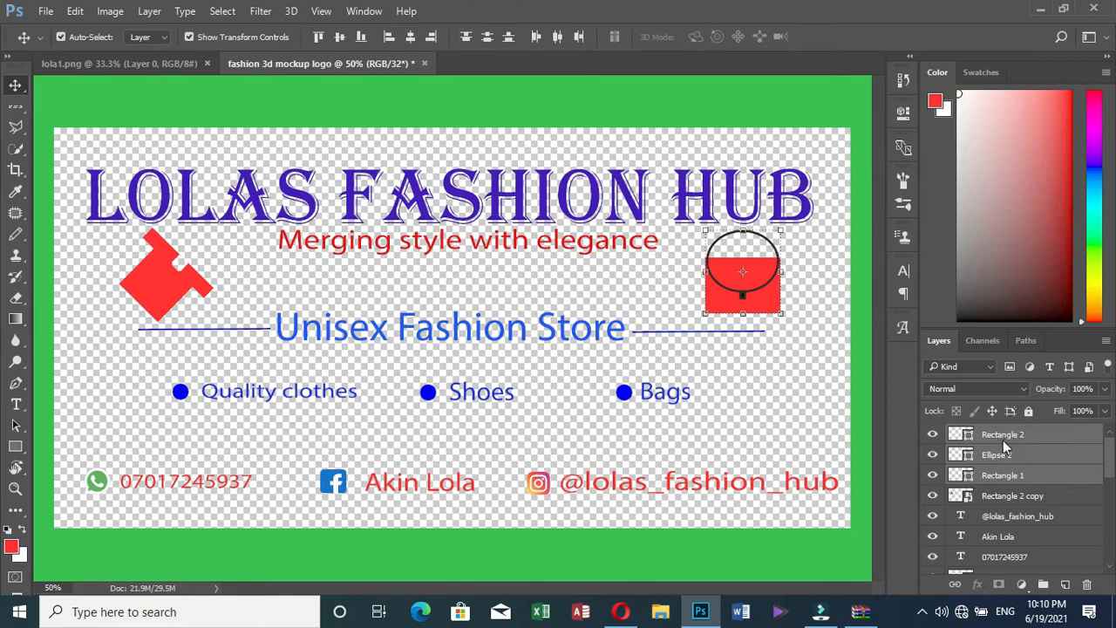
right_click(1003, 447)
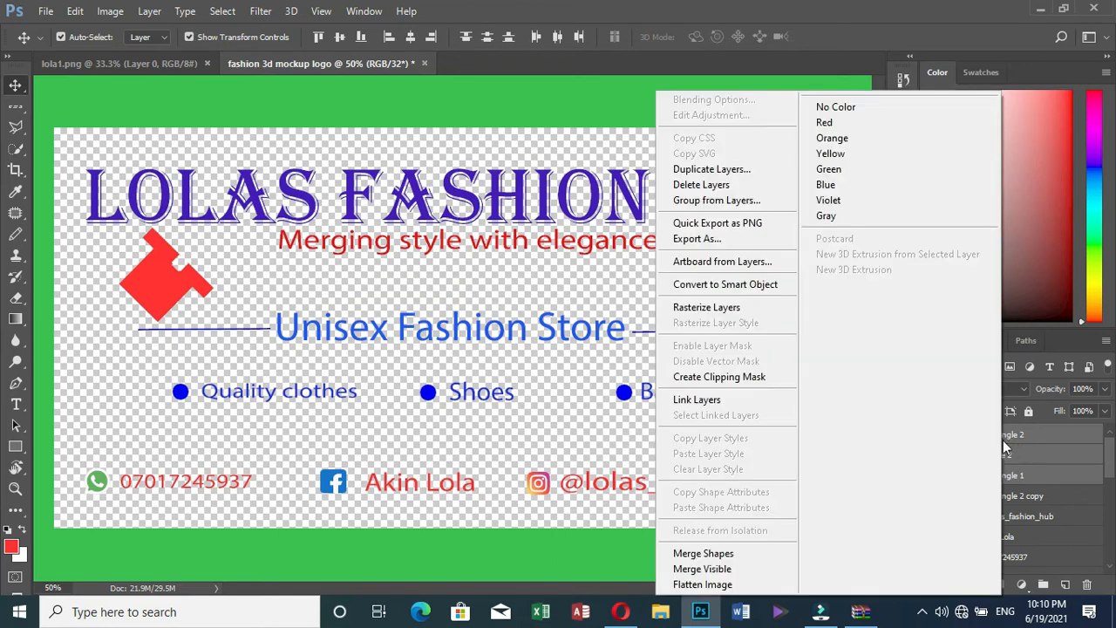
left_click(698, 285)
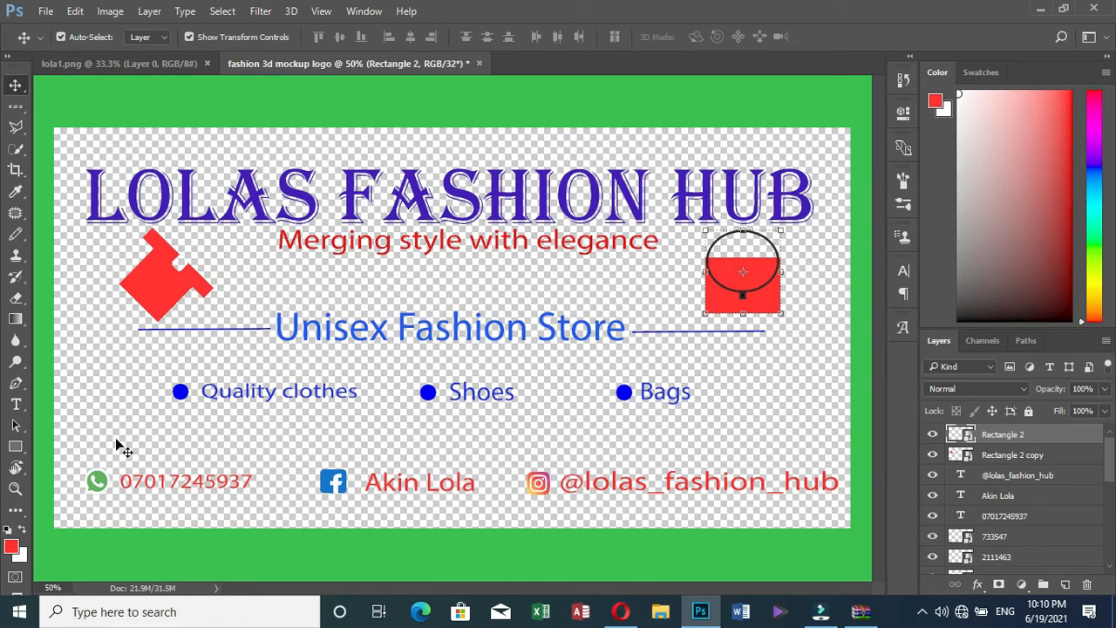
left_click(815, 270)
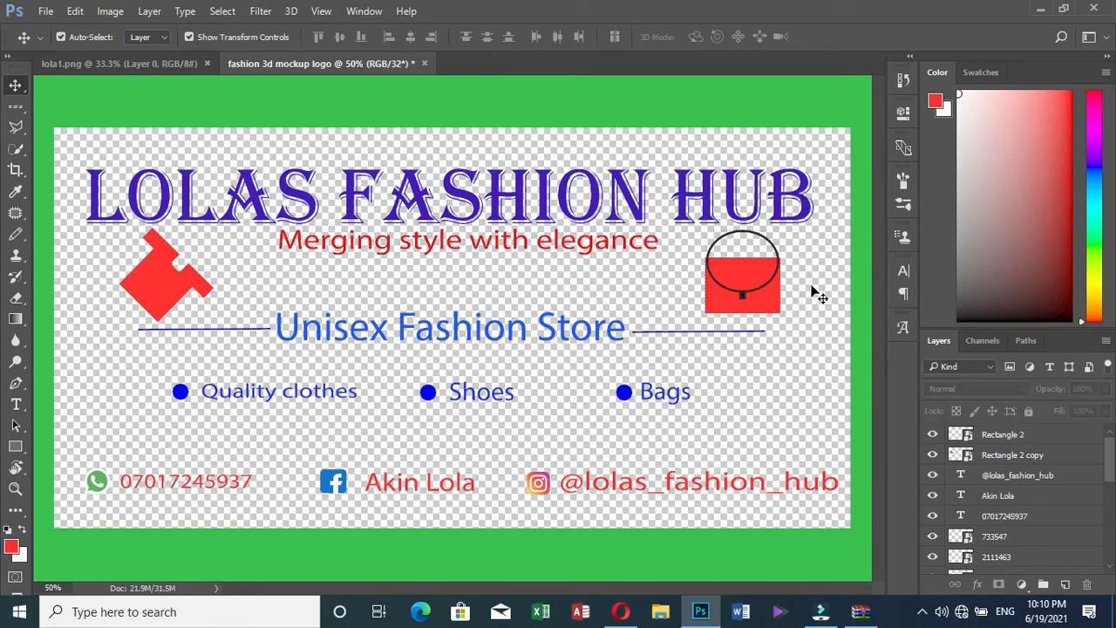
Rotate the red shirt shape until it stands nearly upright
left_click(160, 281)
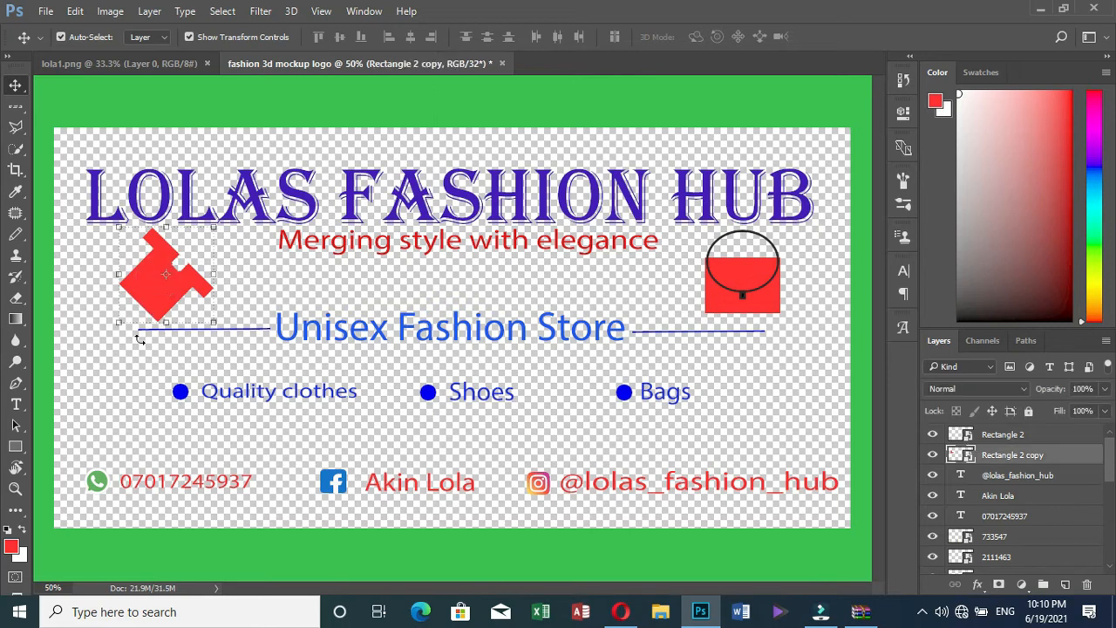
left_click_drag(105, 337, 182, 319)
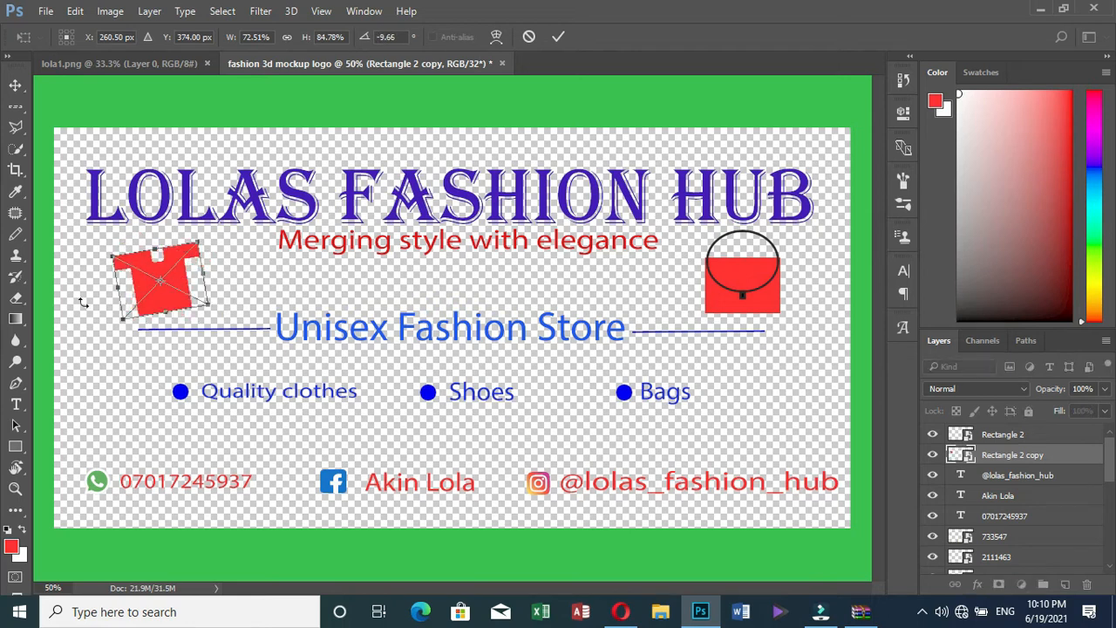
left_click(111, 319)
left_click_drag(110, 316, 104, 304)
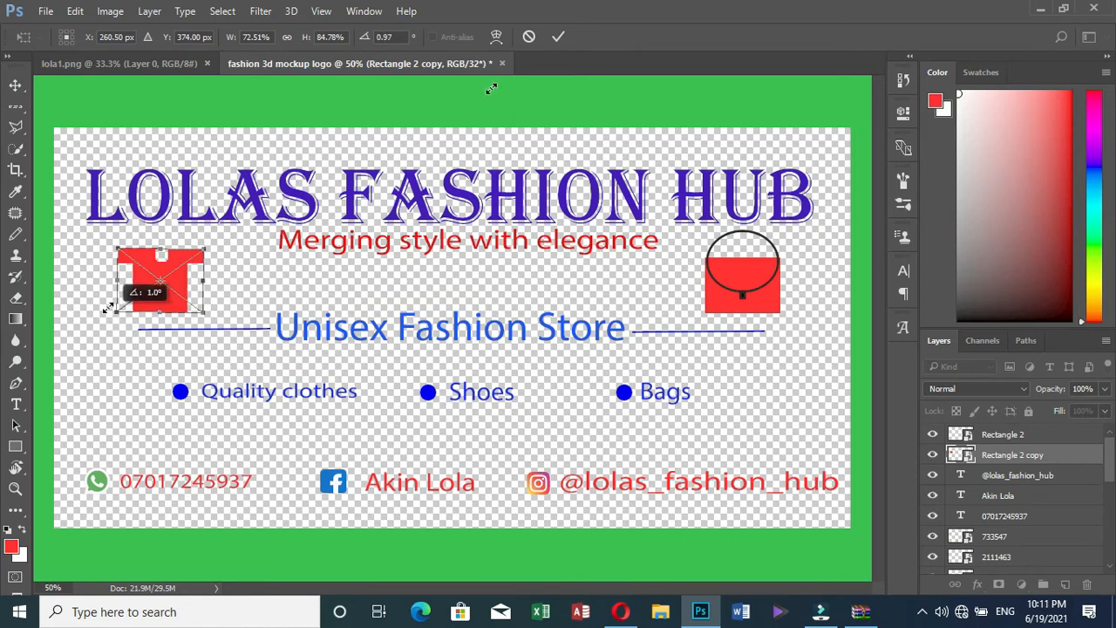
left_click(557, 36)
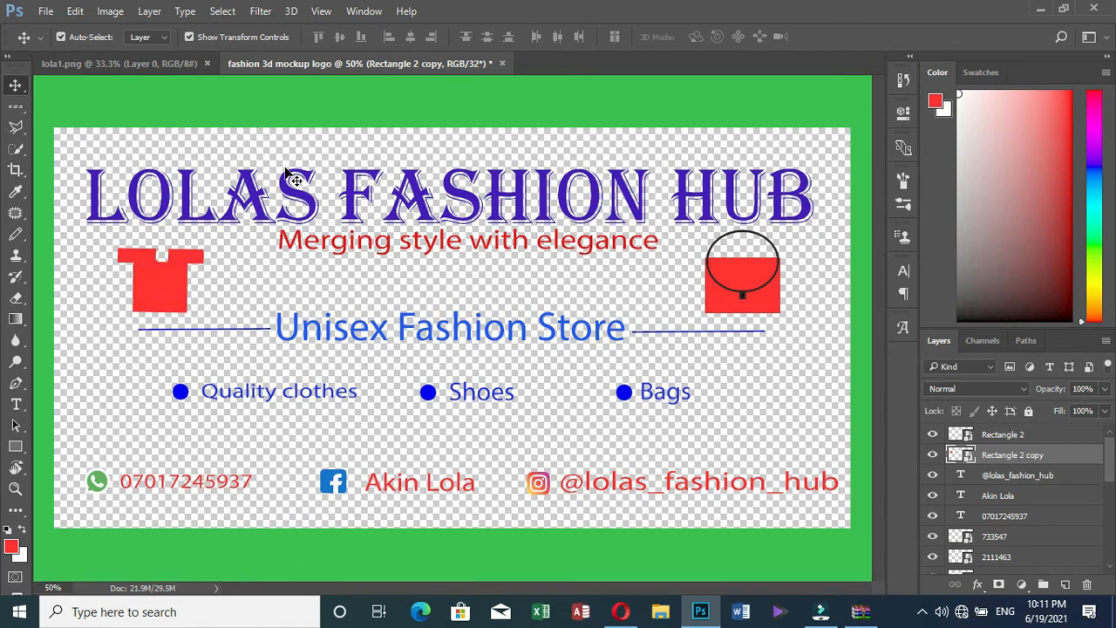
left_click(290, 288)
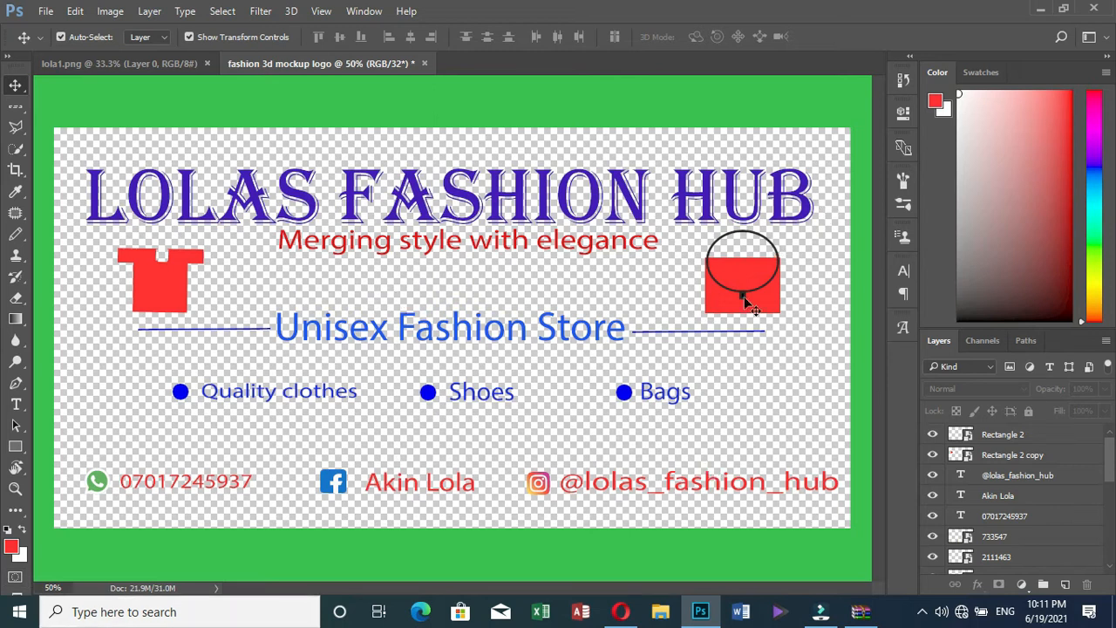
Nudge the shirt up a few pixels and leave no layer selected
left_click(178, 279)
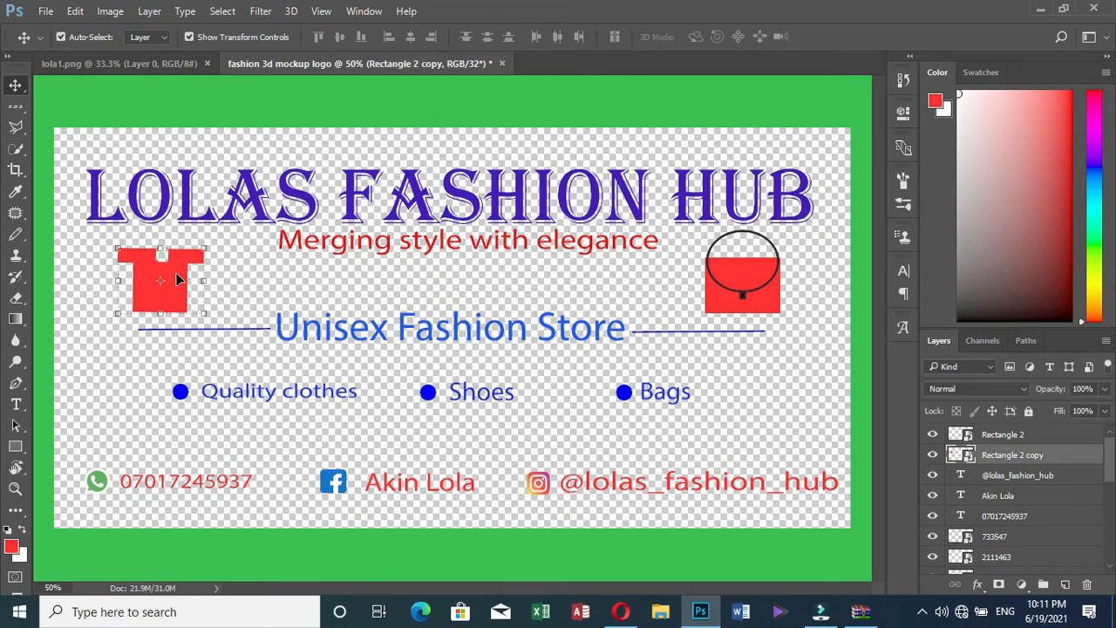
key("Up")
key("Up")
key("Up")
key("Up")
key("Up")
key("Up")
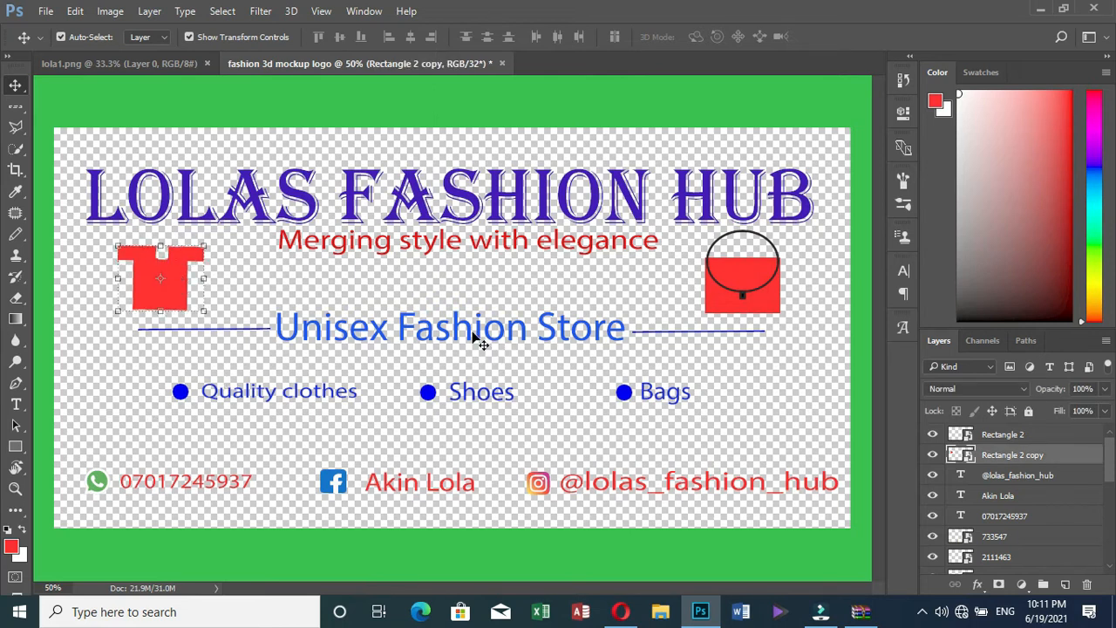
left_click(292, 101)
left_click(446, 433)
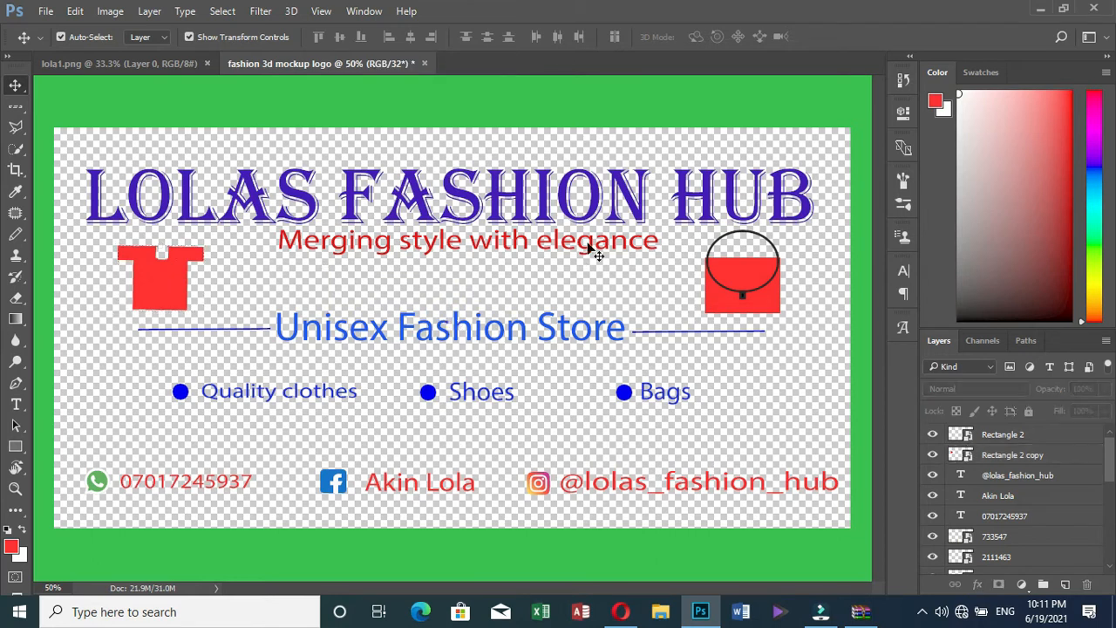
Save the document to the Desktop as 'lolas fashion 3d mockup logo.psd' in Photoshop format
left_click(46, 13)
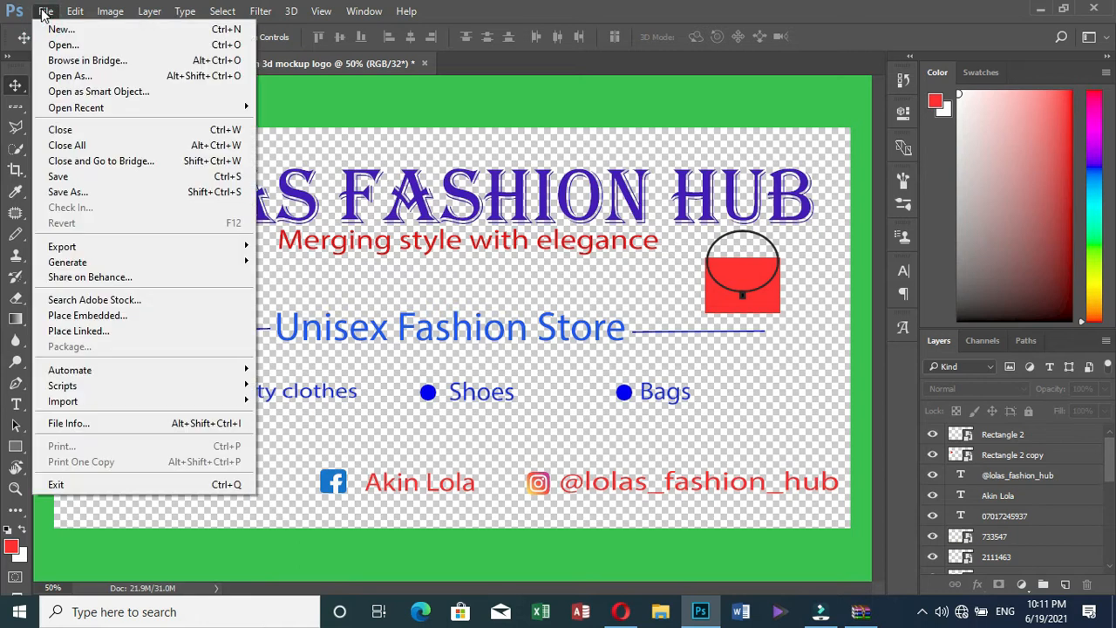
left_click(70, 192)
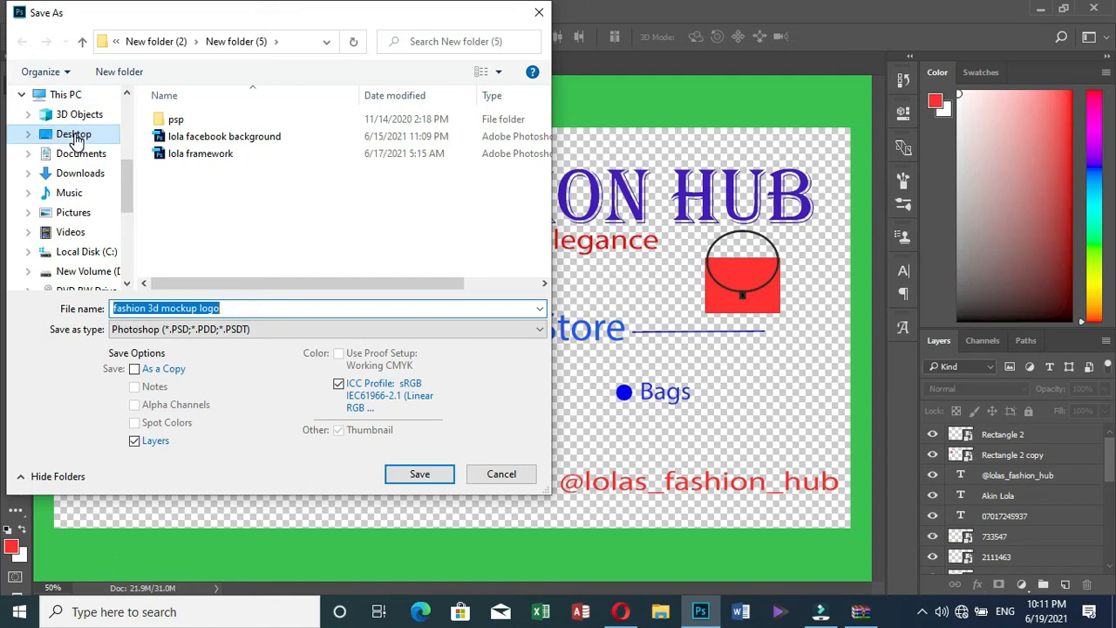
left_click_drag(128, 195, 127, 109)
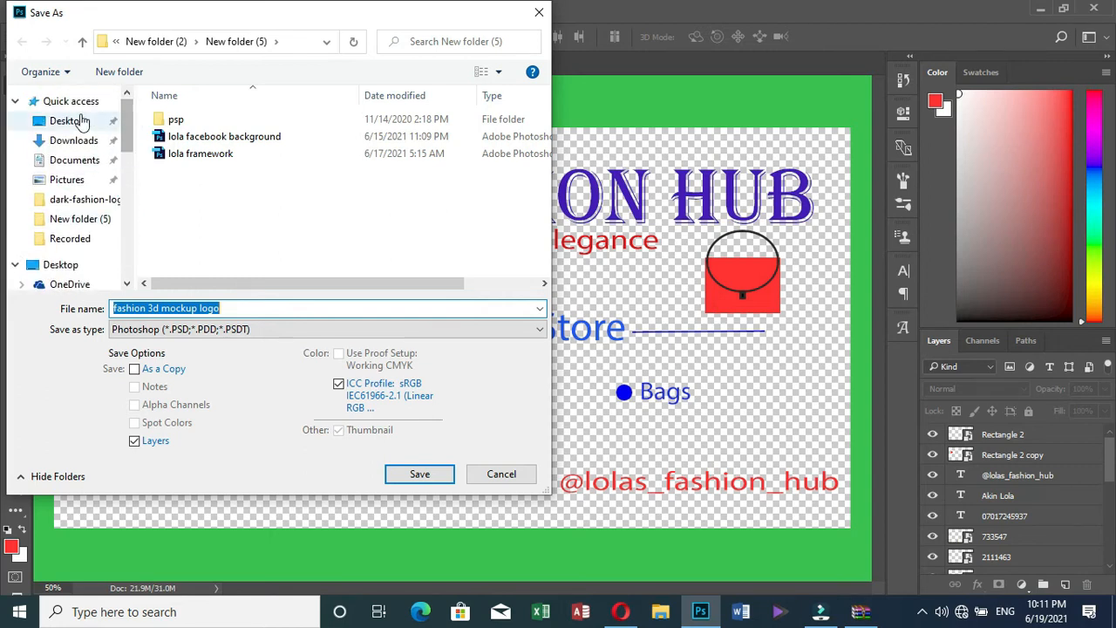
left_click(77, 119)
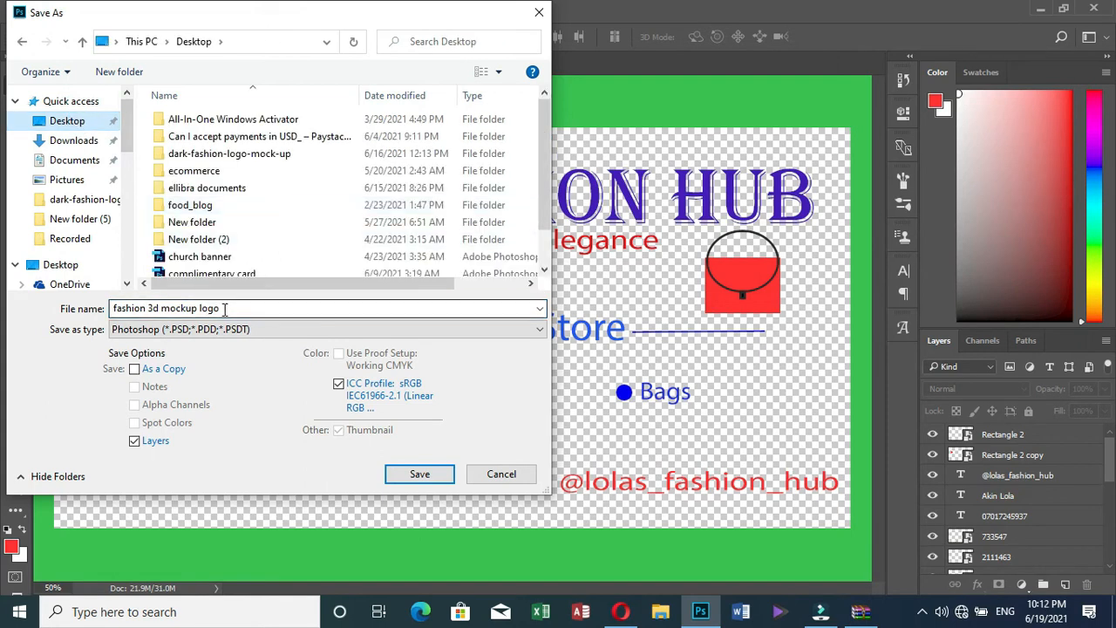
left_click(114, 313)
left_click(114, 313)
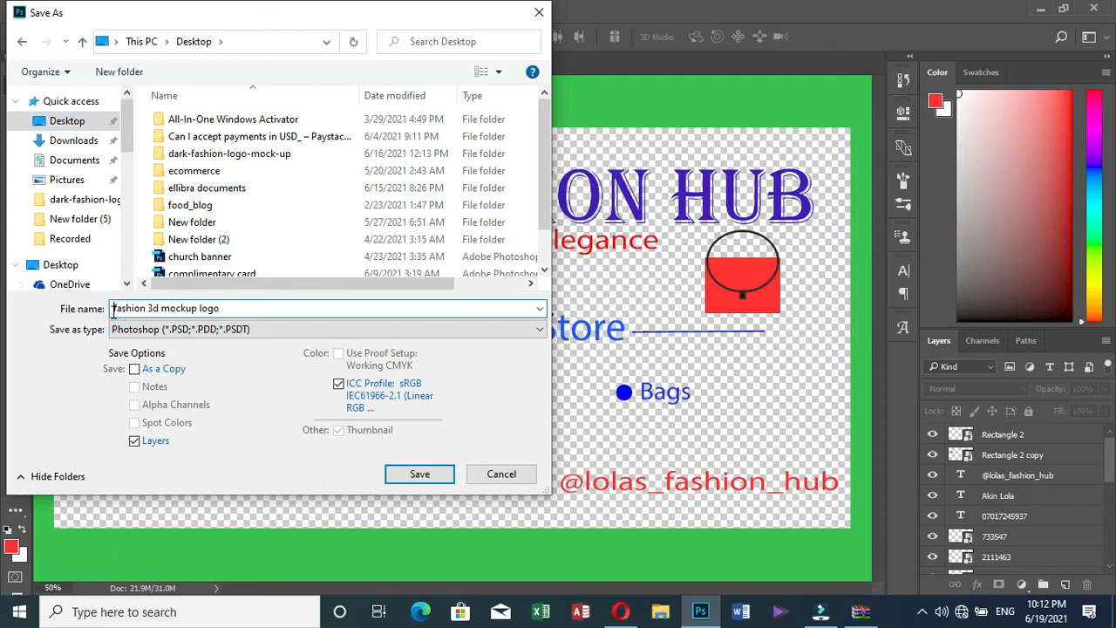
type("lolas")
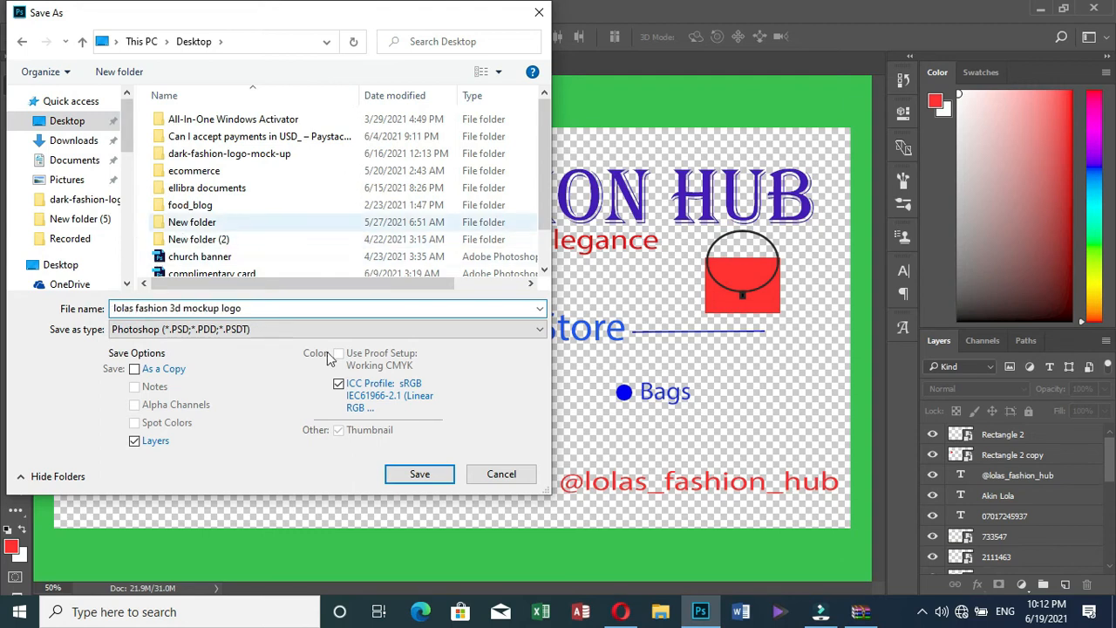
left_click(419, 473)
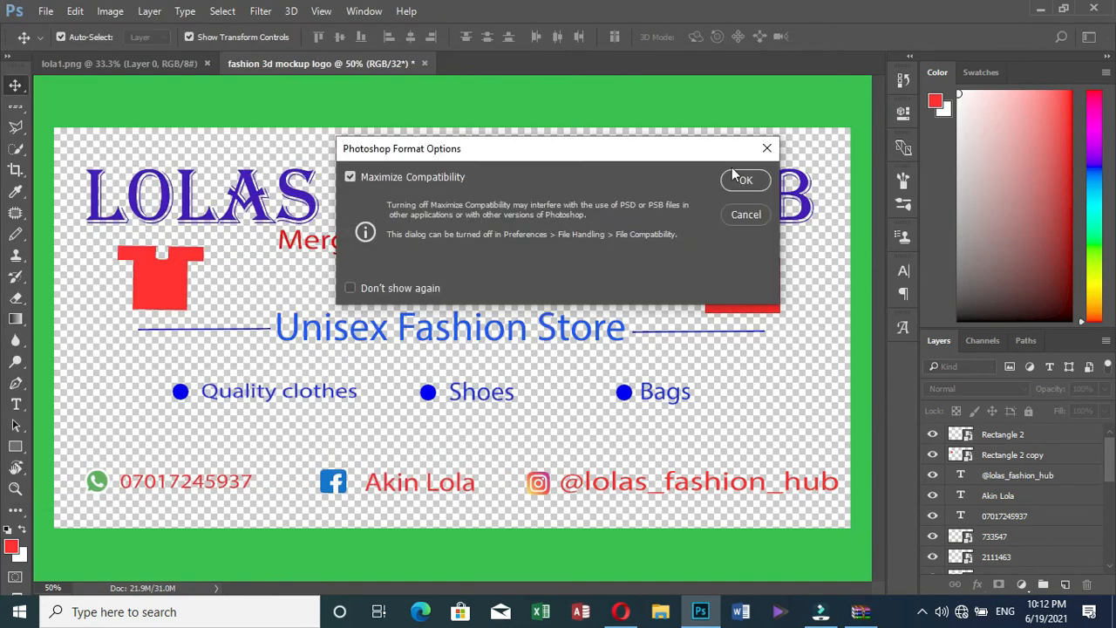
left_click(746, 182)
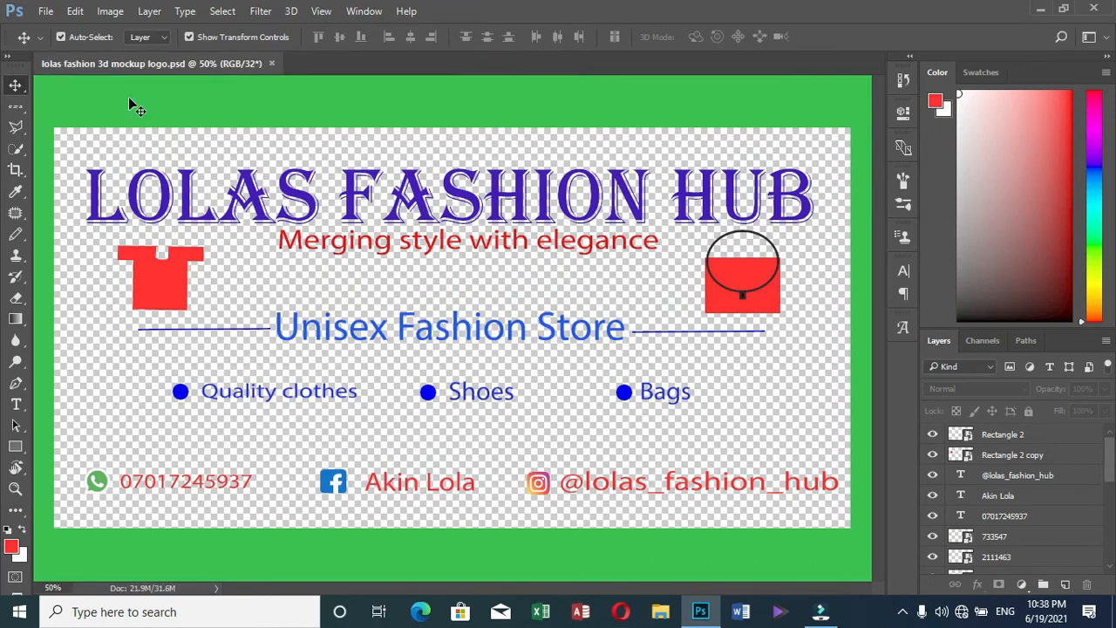
Quick-export the logo as 'lolas fashion 3d mockup logo' PNG to the desktop
left_click(45, 13)
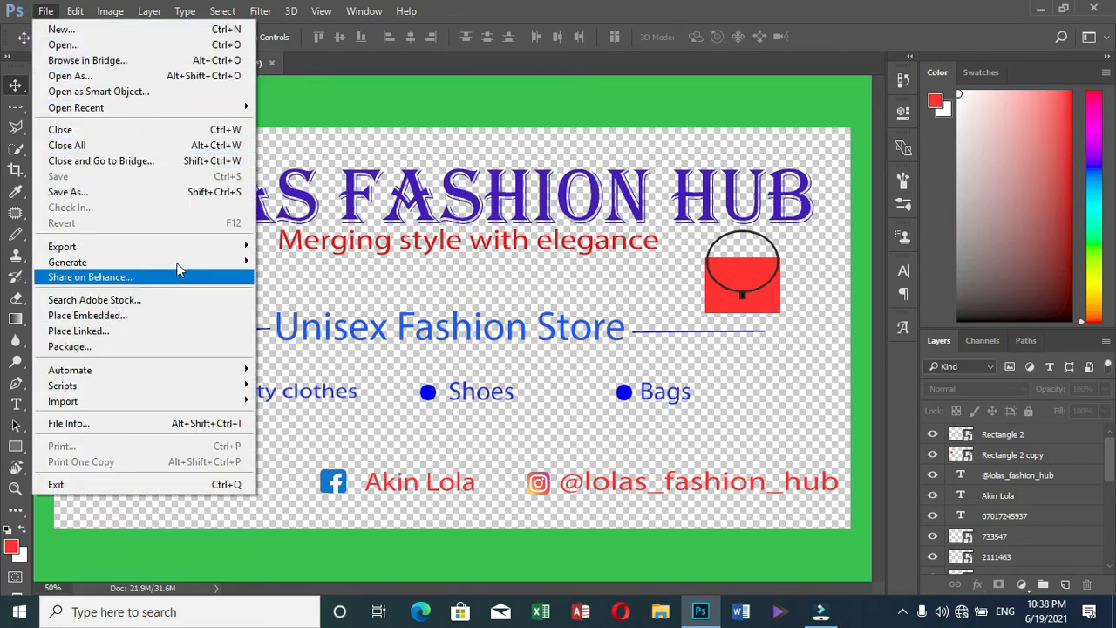
mouse_move(227, 251)
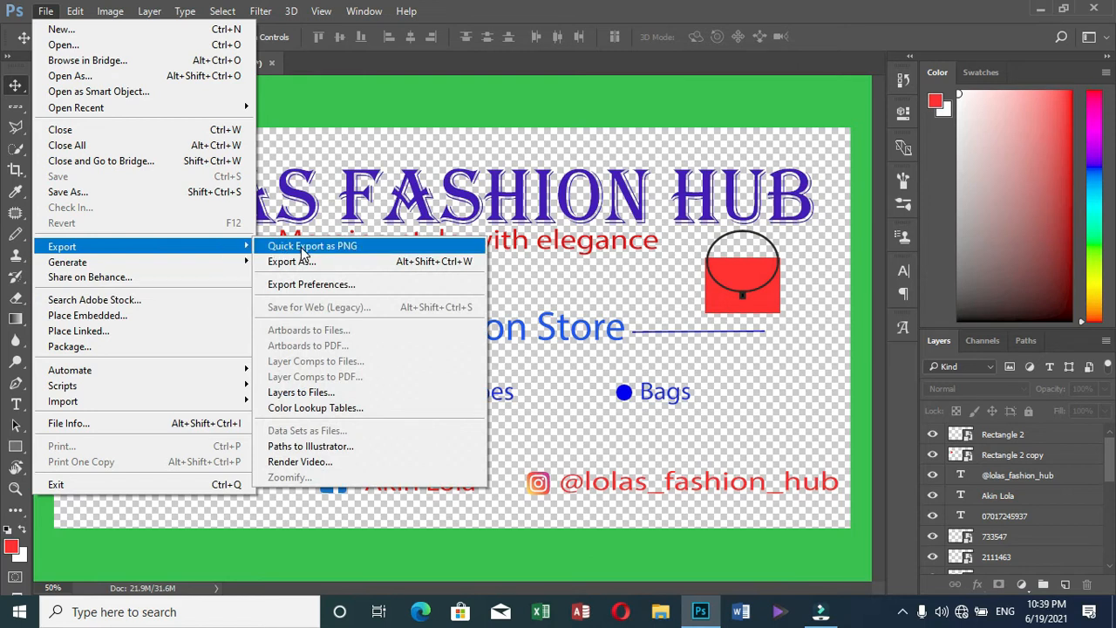
left_click(302, 246)
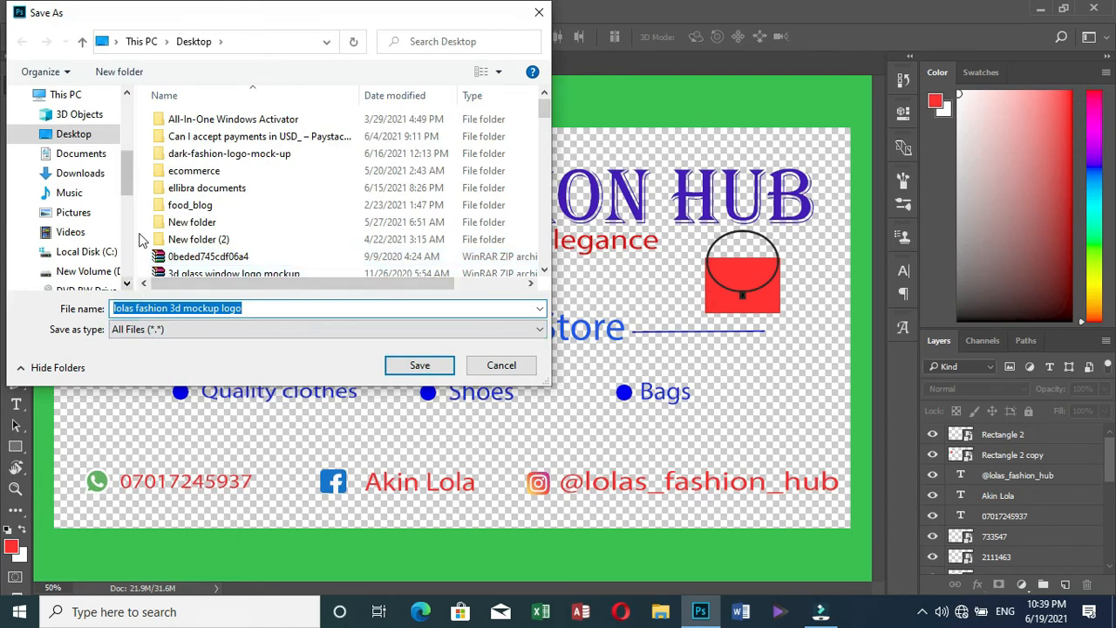
left_click(414, 369)
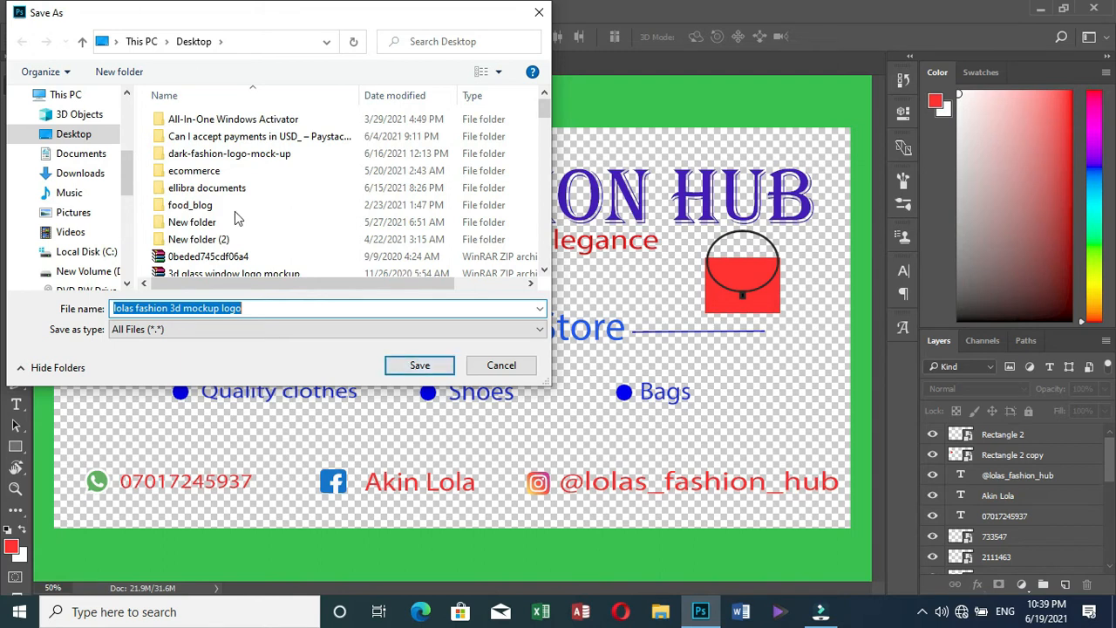
left_click(427, 371)
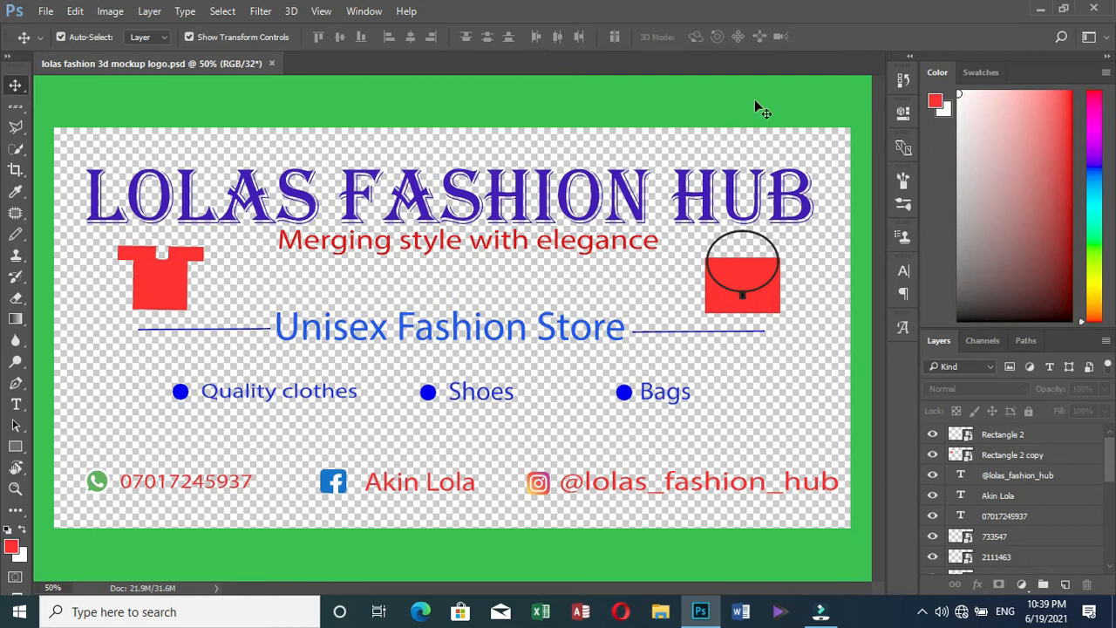
Minimize Photoshop and open lolas fashion 3d mockup logo.png from the desktop in Photos
left_click(1039, 10)
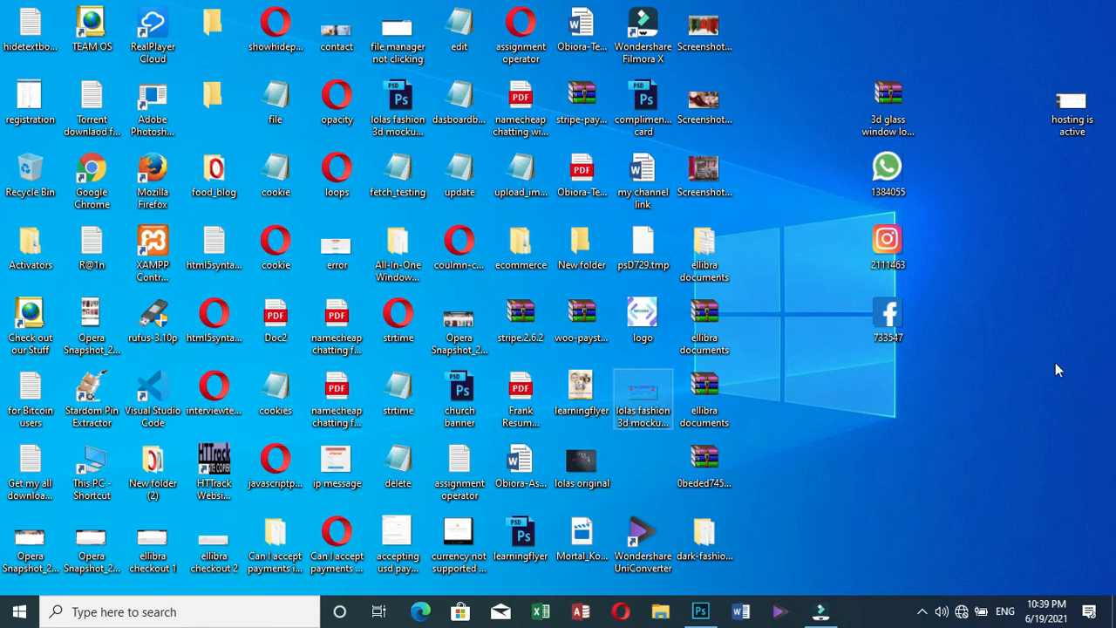
left_click(633, 417)
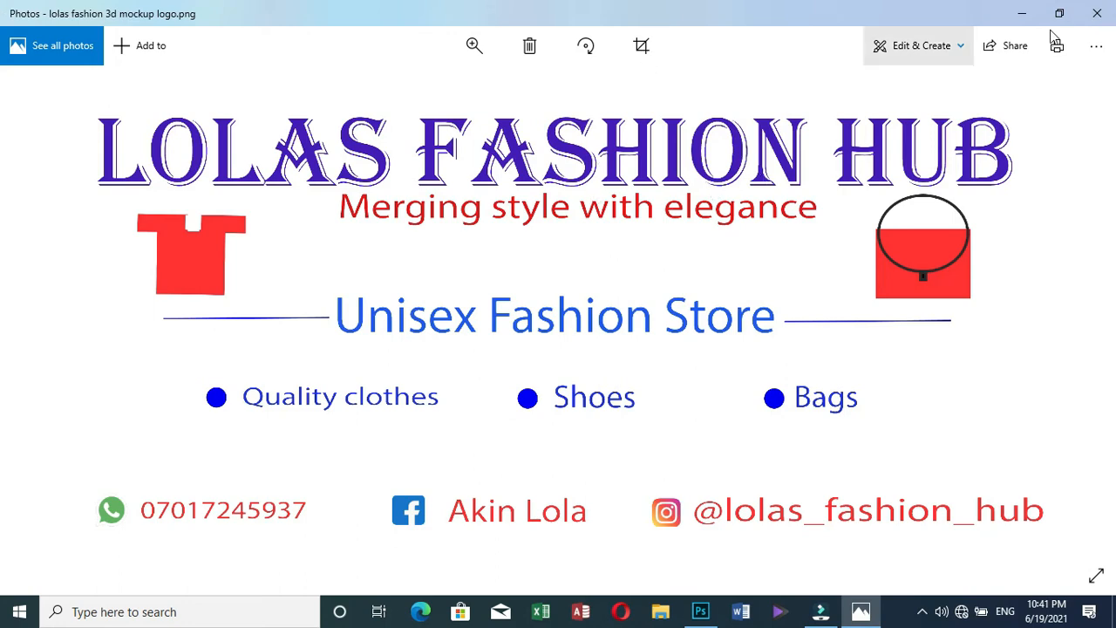
Close Photos, return to Photoshop and start placing an embedded file
left_click(1022, 13)
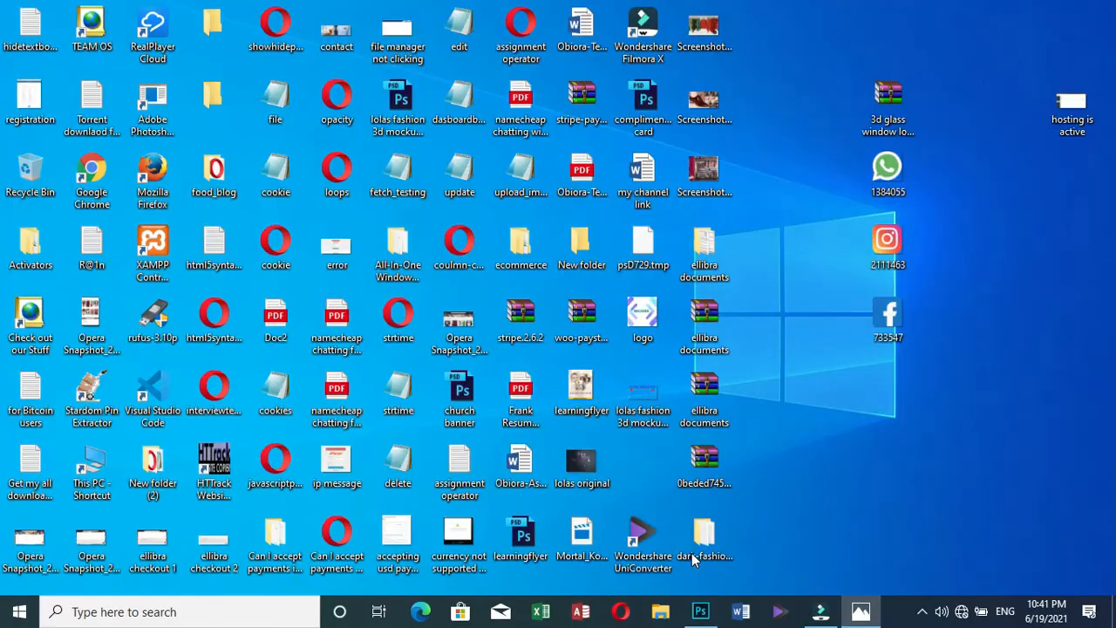
left_click(700, 612)
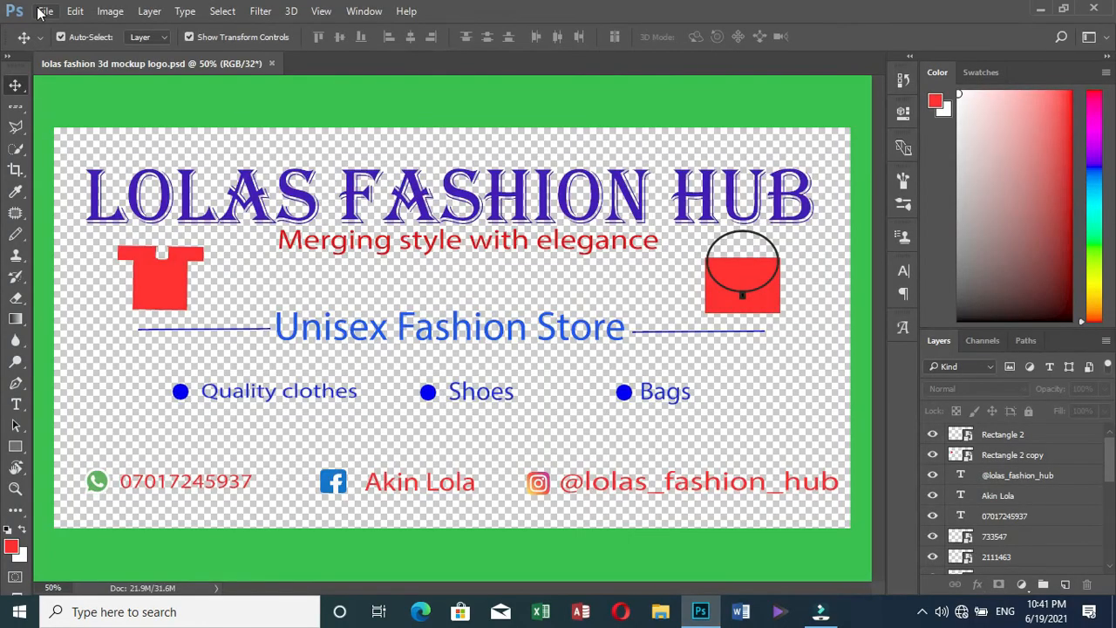
left_click(40, 12)
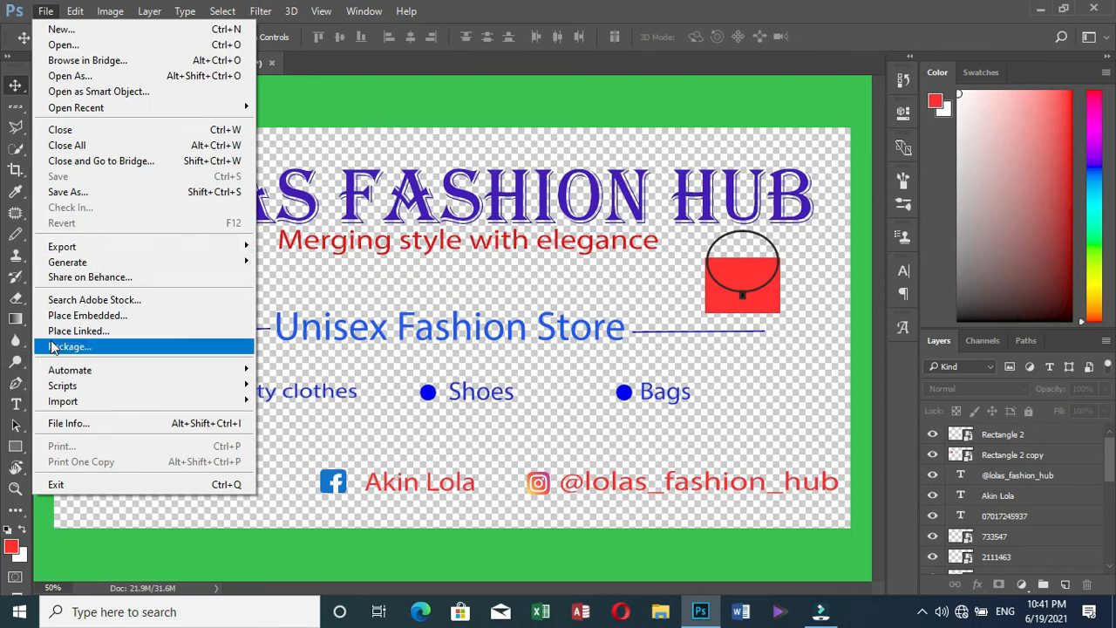
key("Escape")
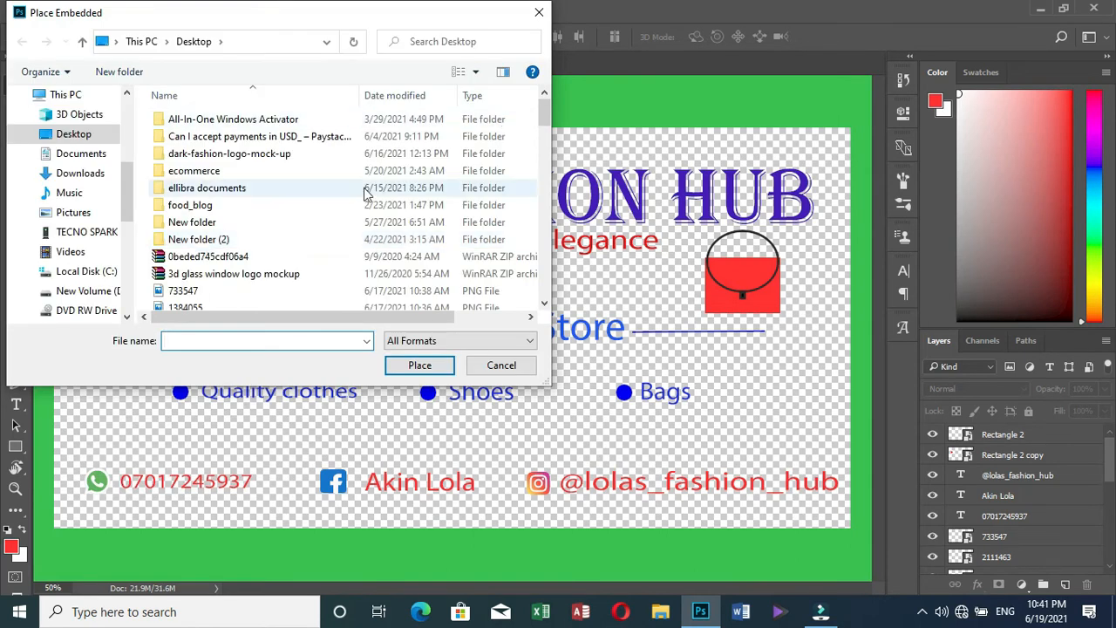
Try placing the zipped 3d glass window logo mockup and dismiss the could-not-place error
scroll(366, 192, "down", 5)
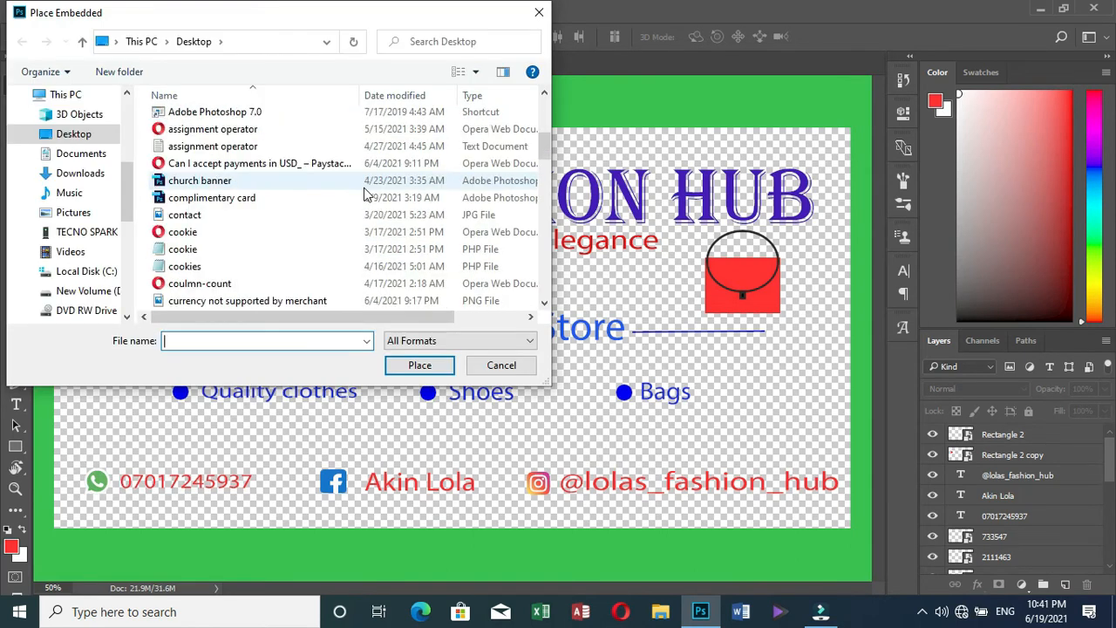
scroll(366, 193, "down", 2)
scroll(366, 193, "down", 5)
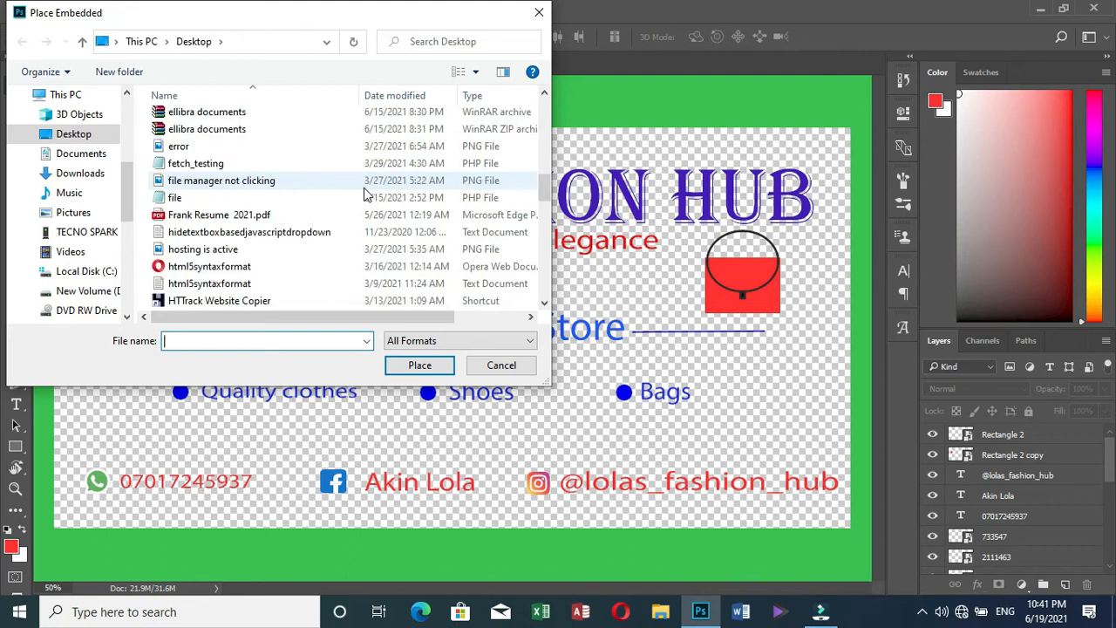
scroll(366, 193, "down", 5)
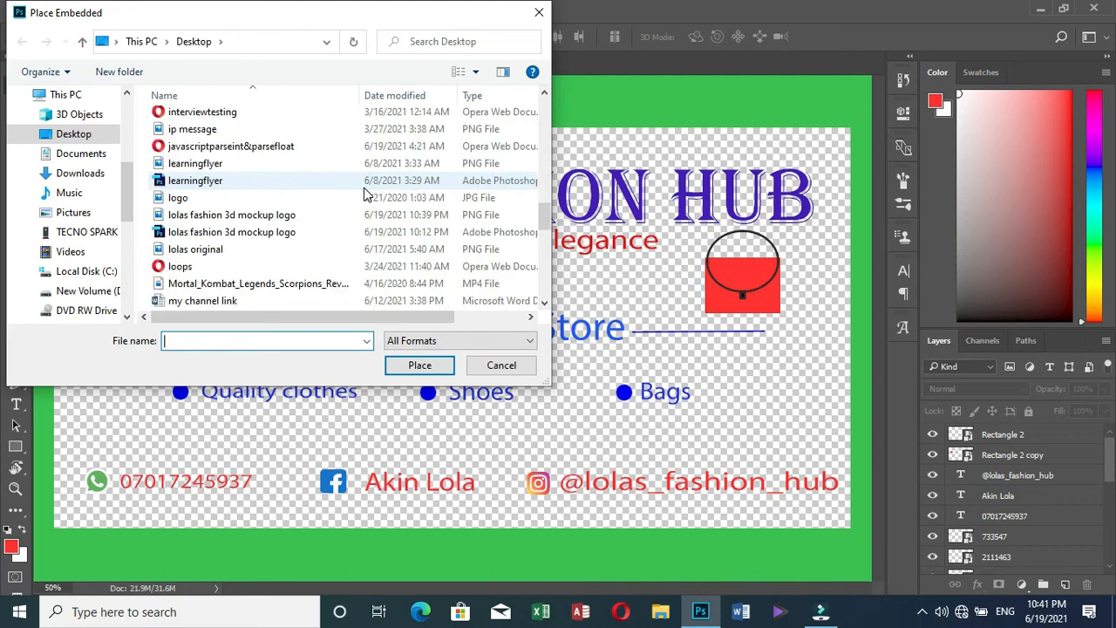
scroll(367, 194, "down", 3)
scroll(366, 193, "down", 6)
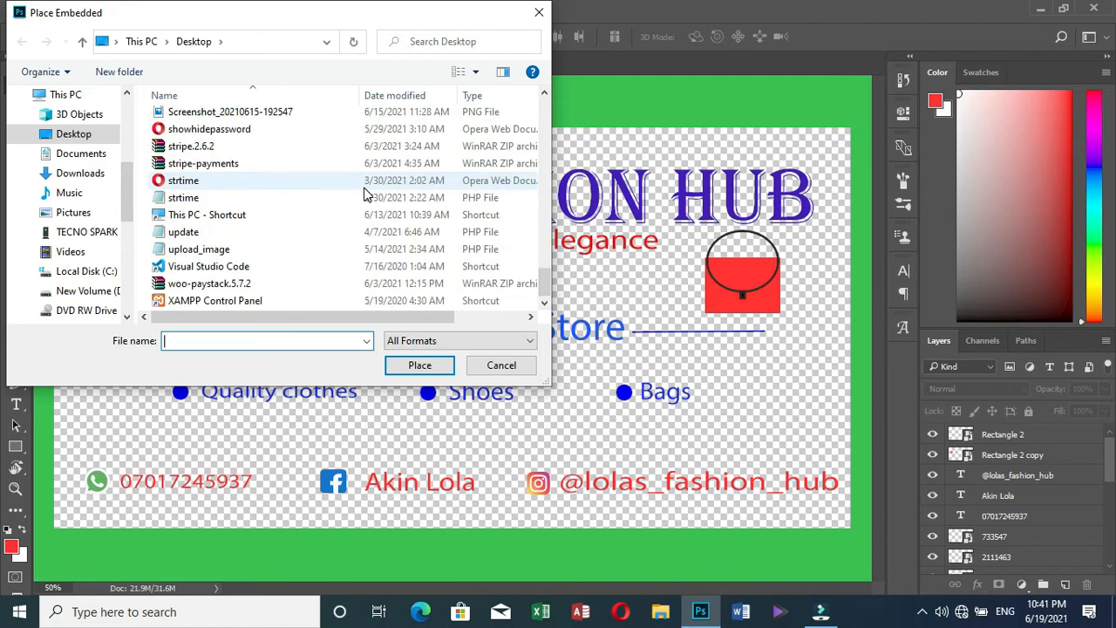
scroll(366, 194, "up", 8)
scroll(366, 194, "up", 7)
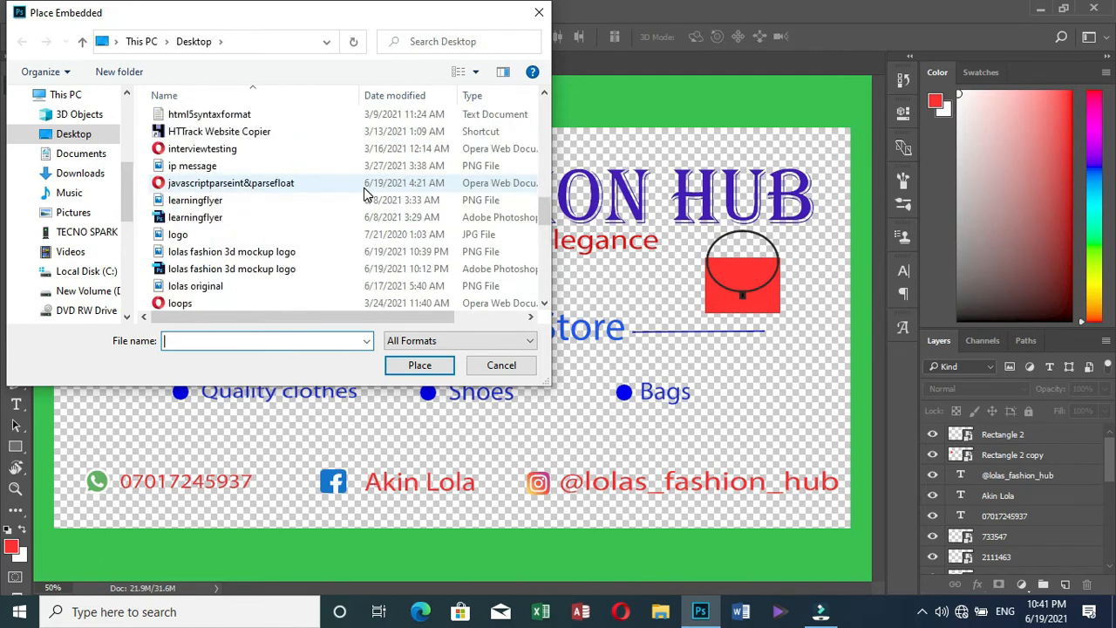
scroll(367, 194, "up", 4)
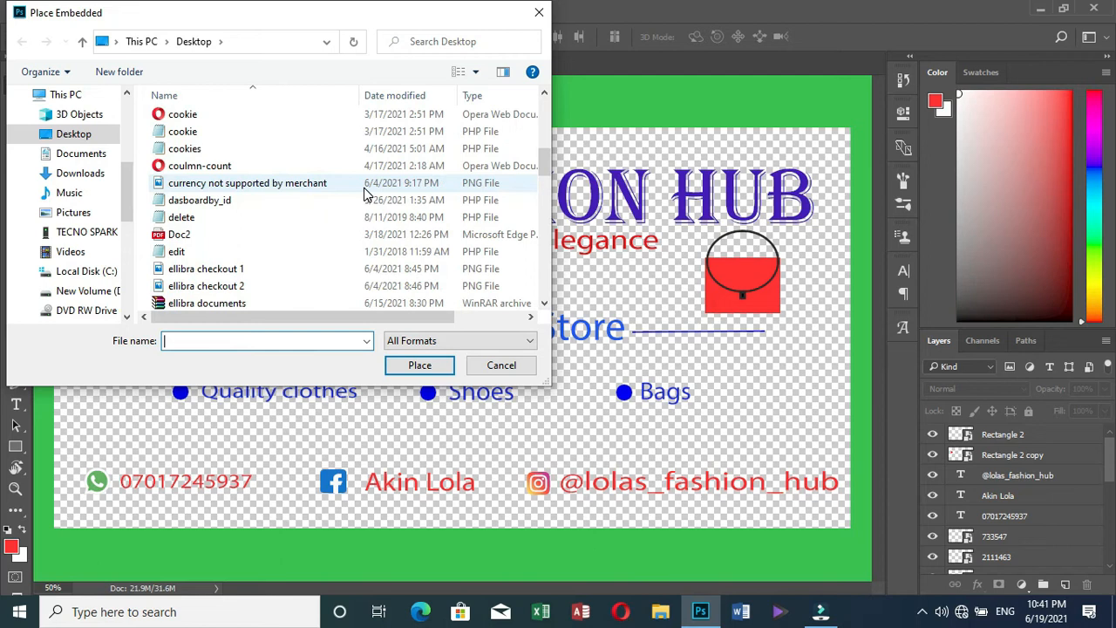
scroll(364, 188, "up", 5)
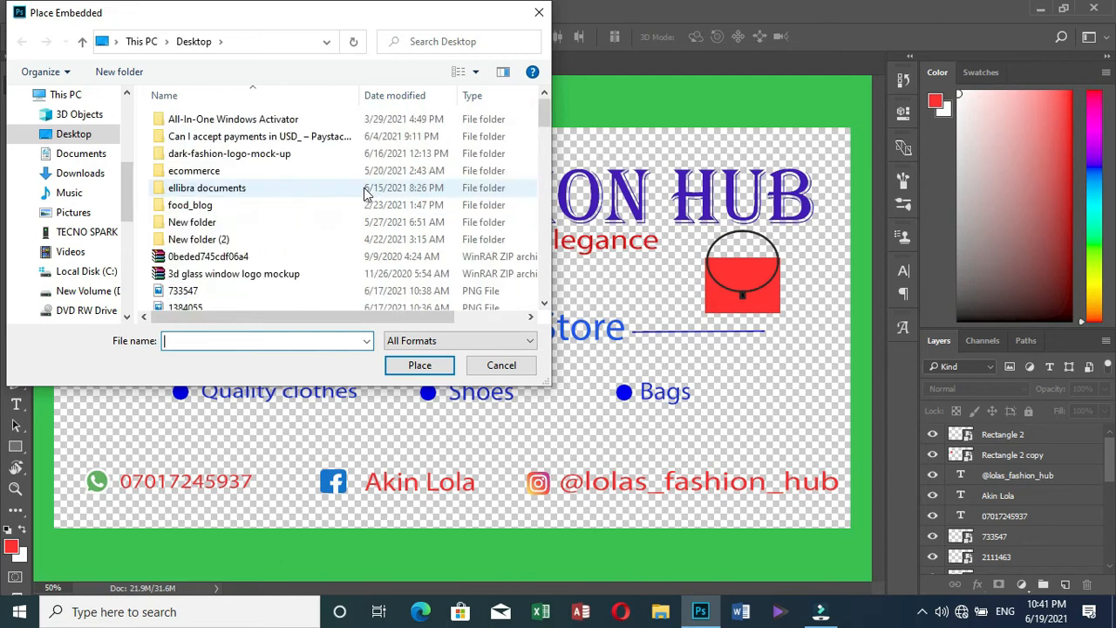
double_click(193, 278)
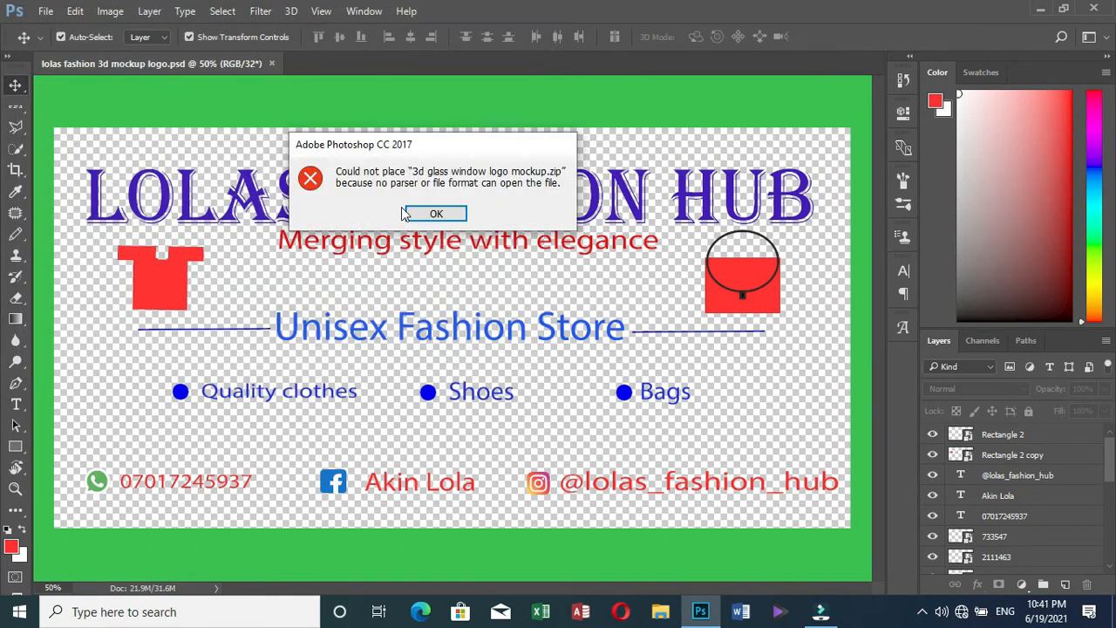
left_click(431, 217)
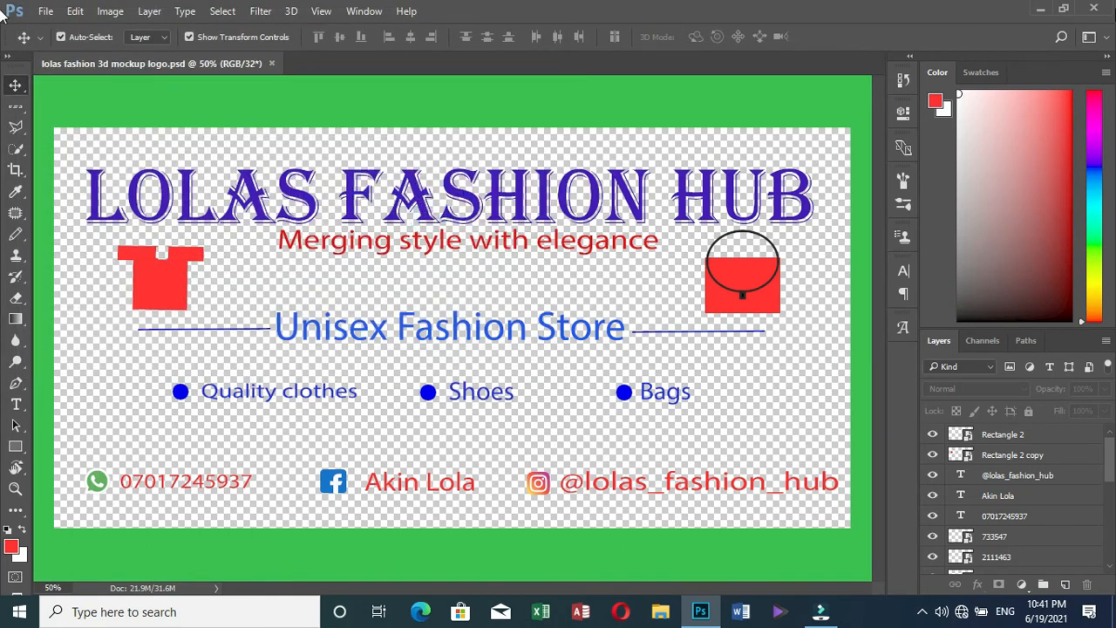
Open the 3d glass window logo mockup zip in WinRAR and launch its mockup PSD
left_click(1064, 8)
left_click_drag(895, 37, 529, 84)
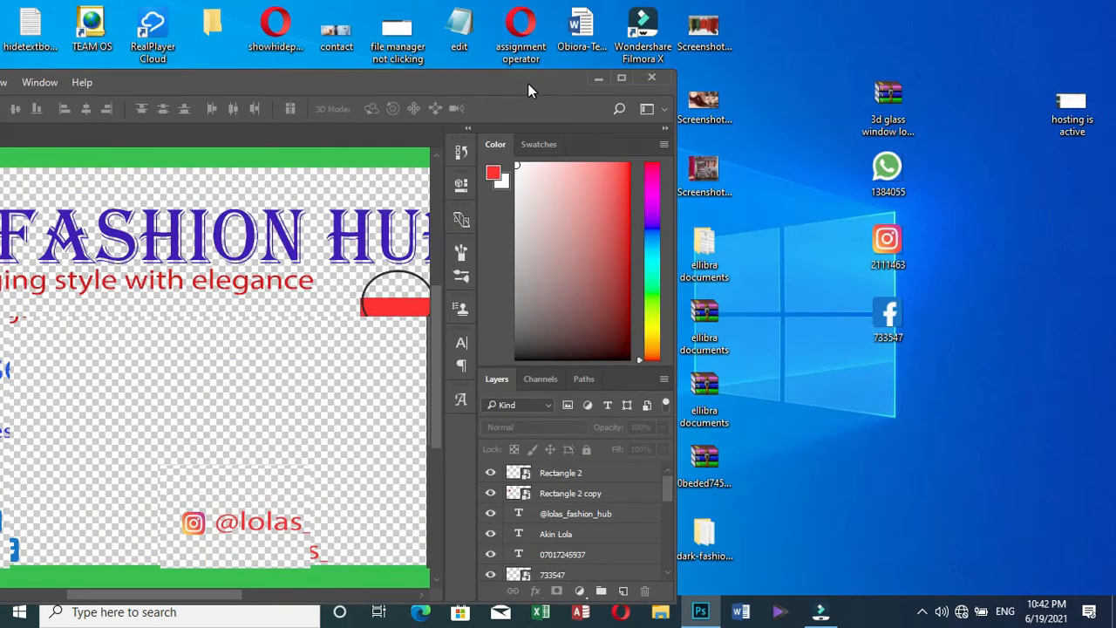
double_click(895, 112)
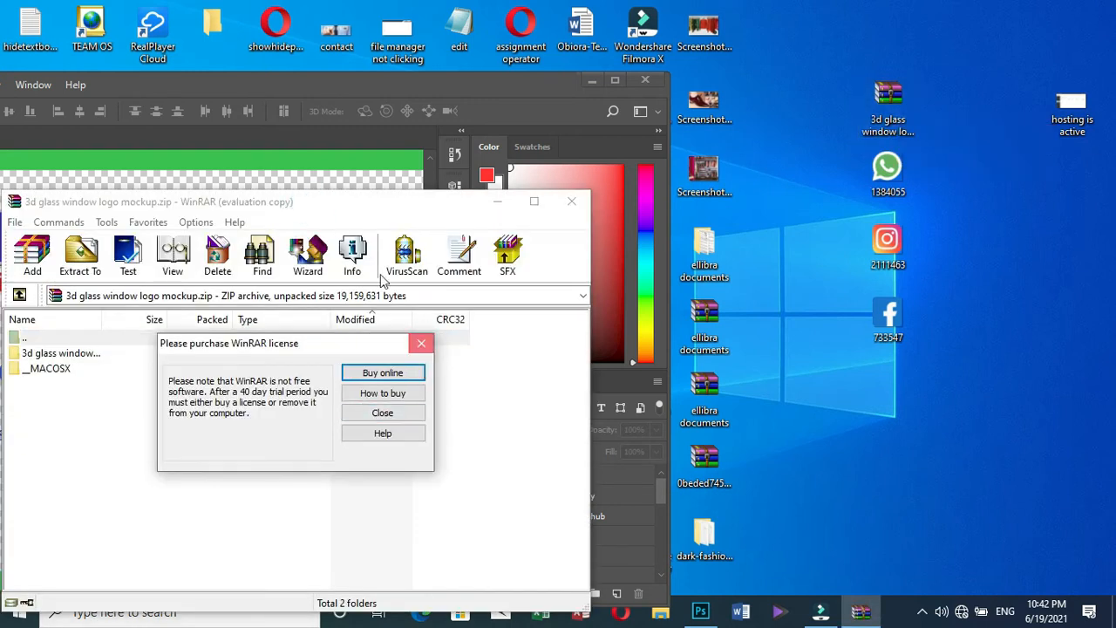
left_click(364, 412)
left_click_drag(368, 210, 714, 106)
double_click(415, 249)
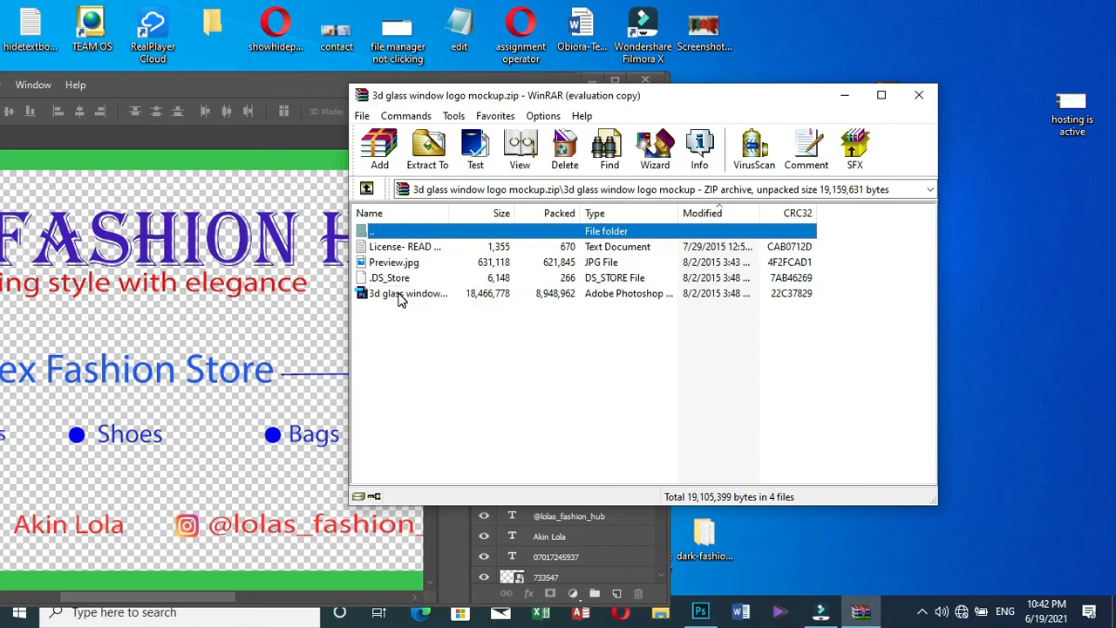
double_click(399, 295)
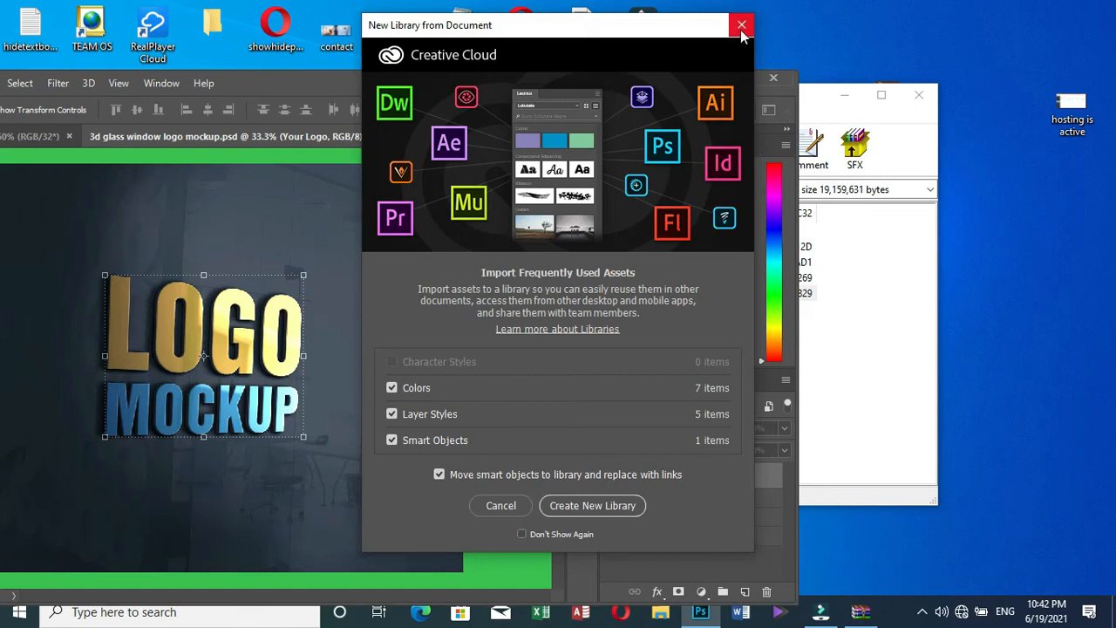
Dismiss the New Library prompt, maximize Photoshop and deselect the Your Logo layer
left_click(742, 25)
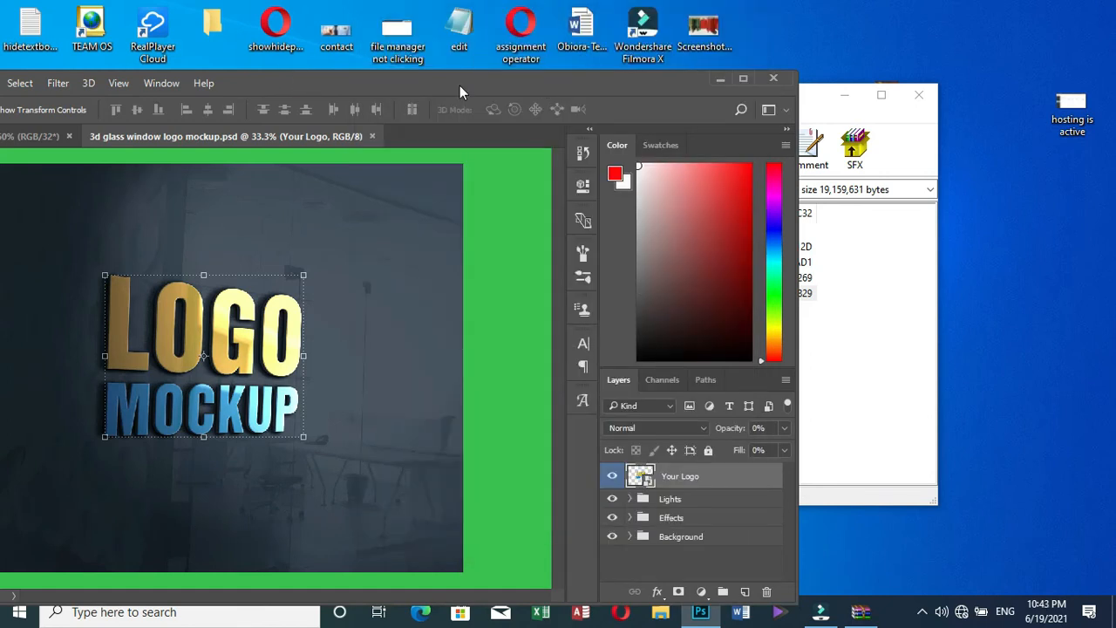
left_click_drag(459, 86, 854, 65)
double_click(769, 60)
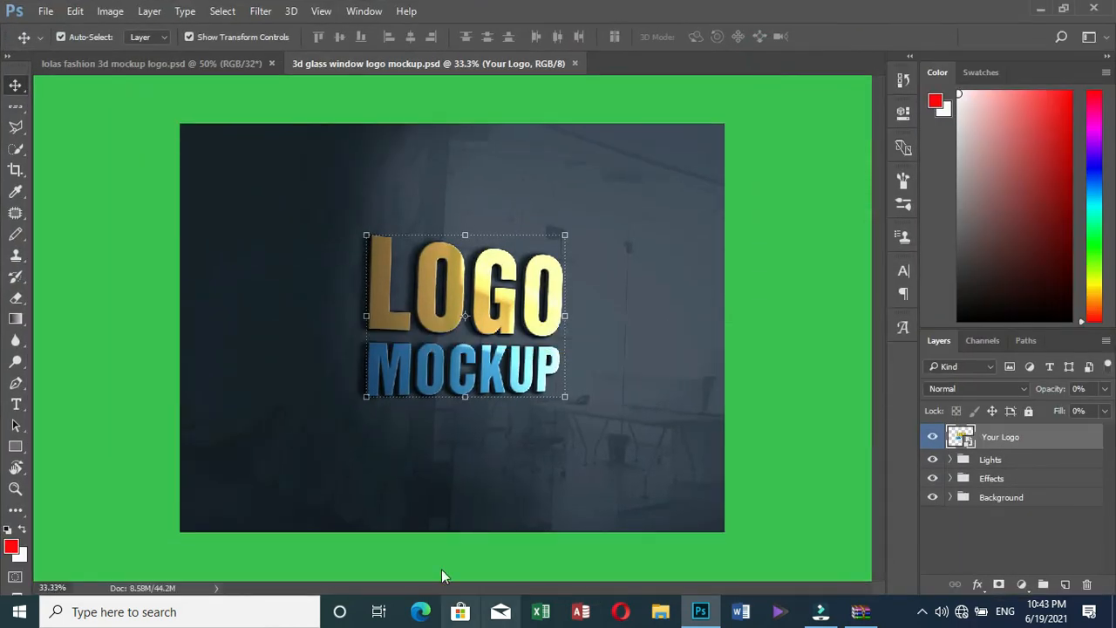
left_click(762, 337)
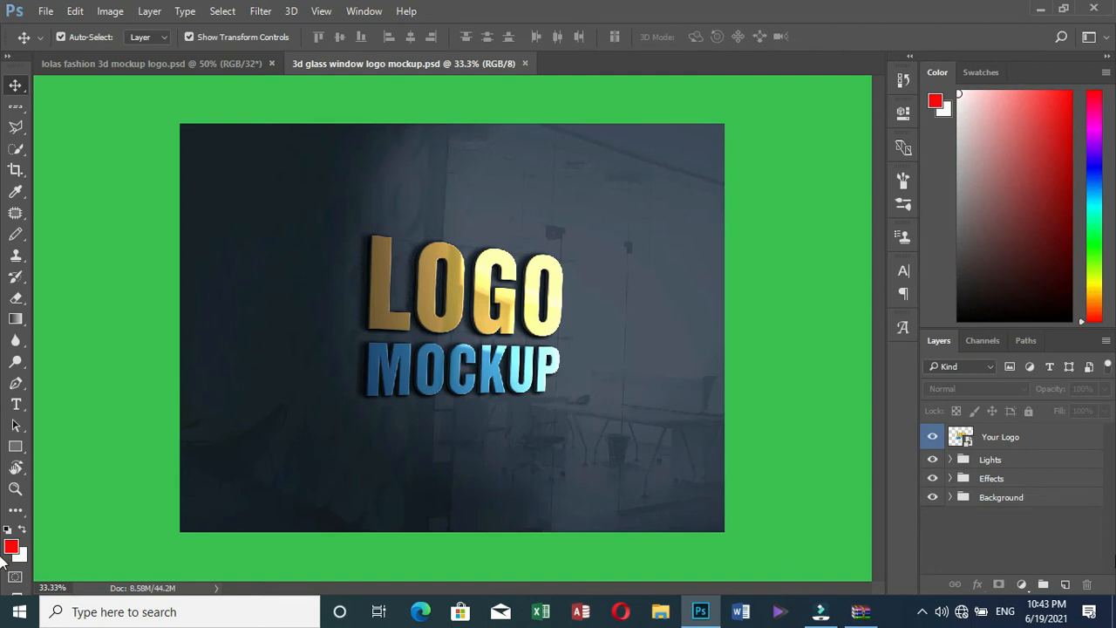
Open the Your Logo smart object and hide its Preview logo placeholder layer
left_click(960, 436)
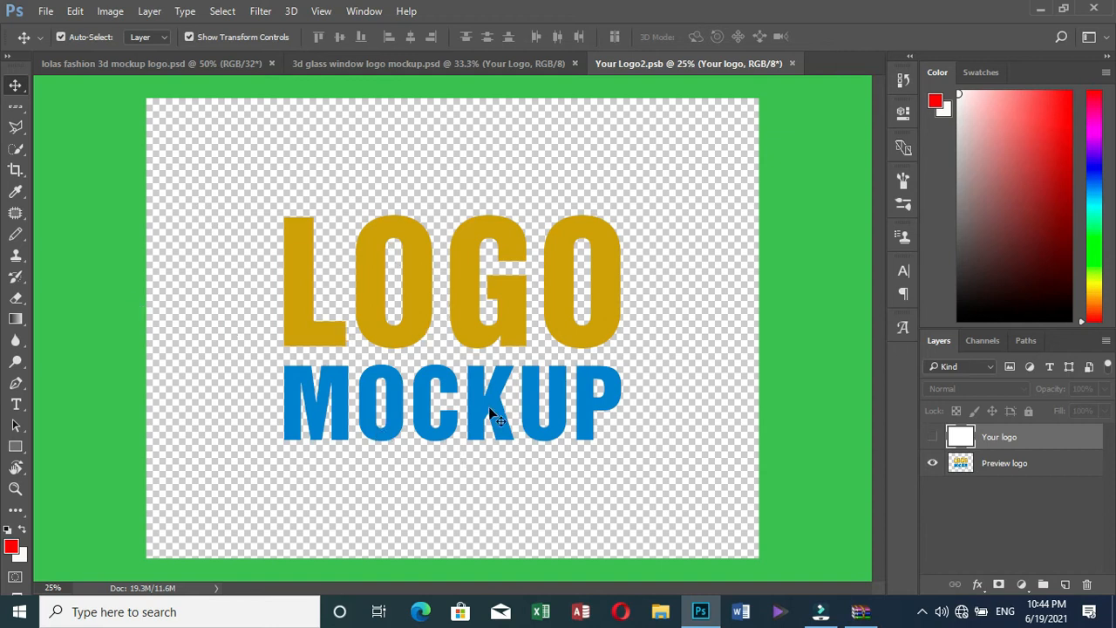
left_click(934, 465)
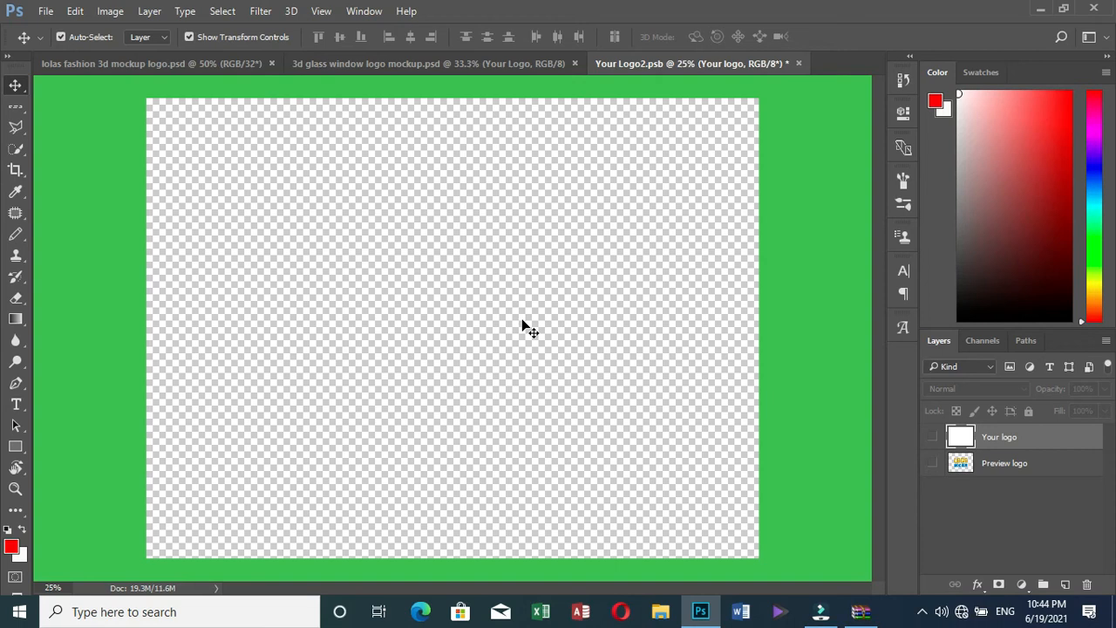
left_click(46, 12)
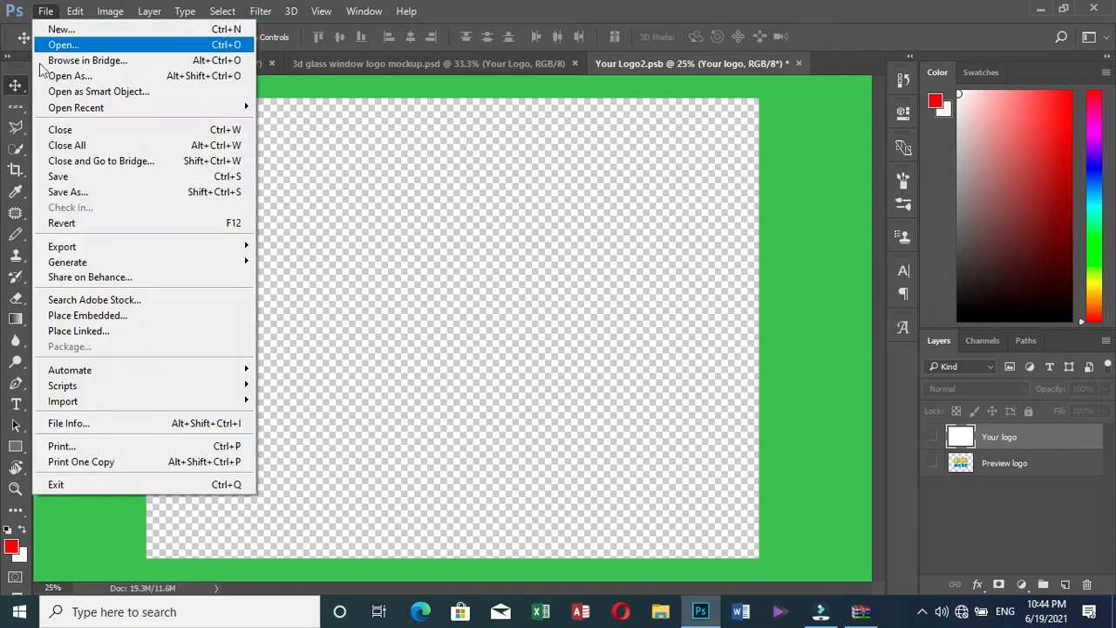
Embed lolas fashion 3d mockup logo PNG from the Desktop into the smart-object canvas
mouse_move(67, 387)
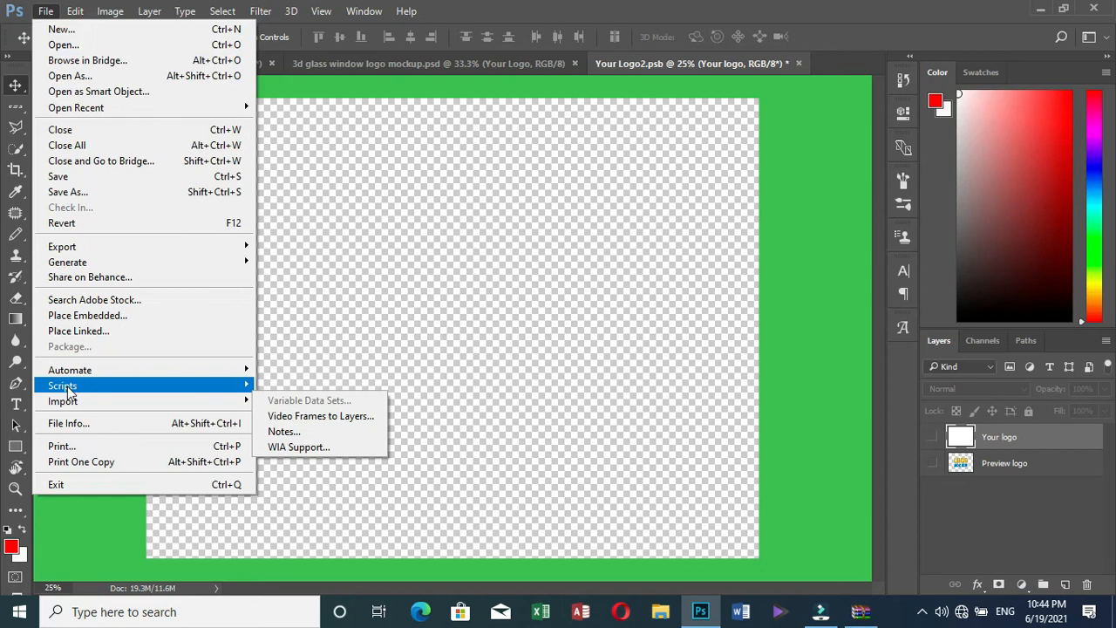
left_click(97, 319)
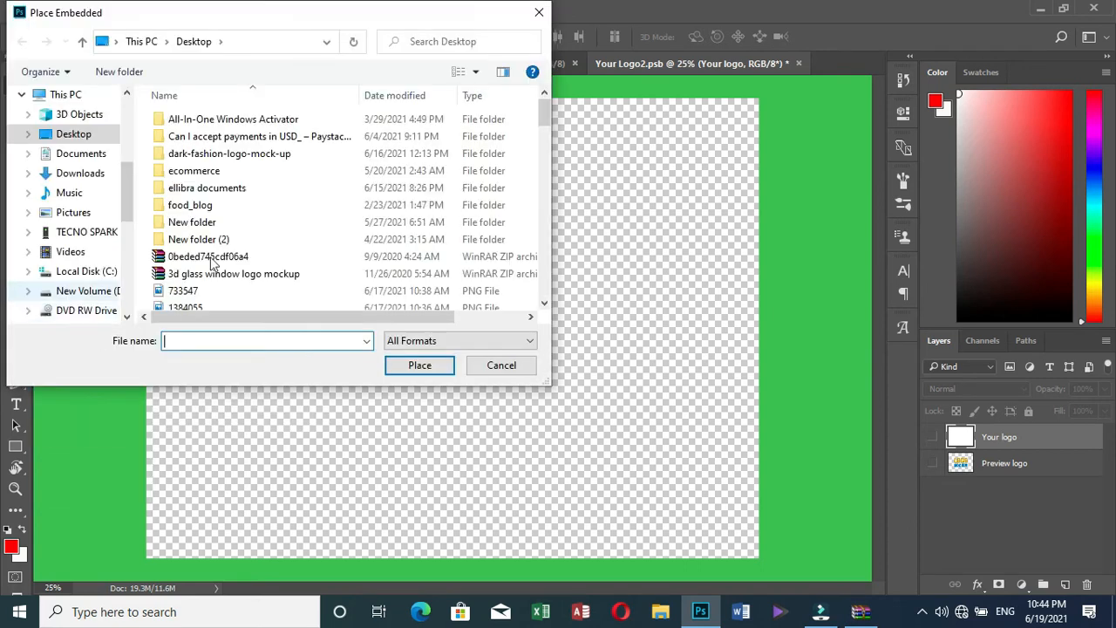
scroll(331, 185, "down", 4)
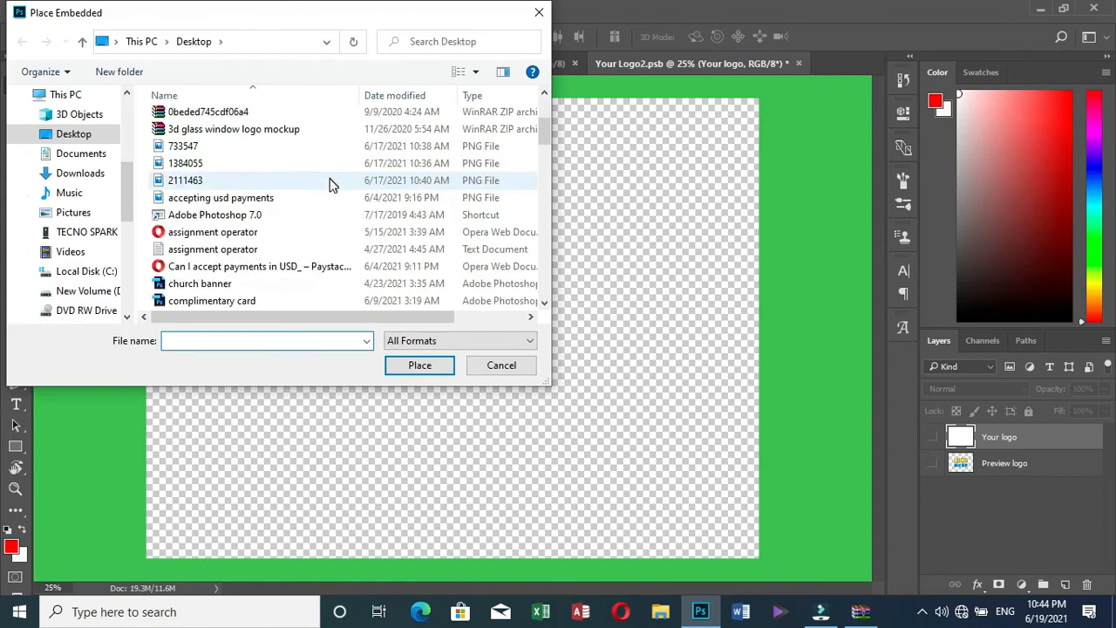
scroll(331, 185, "down", 4)
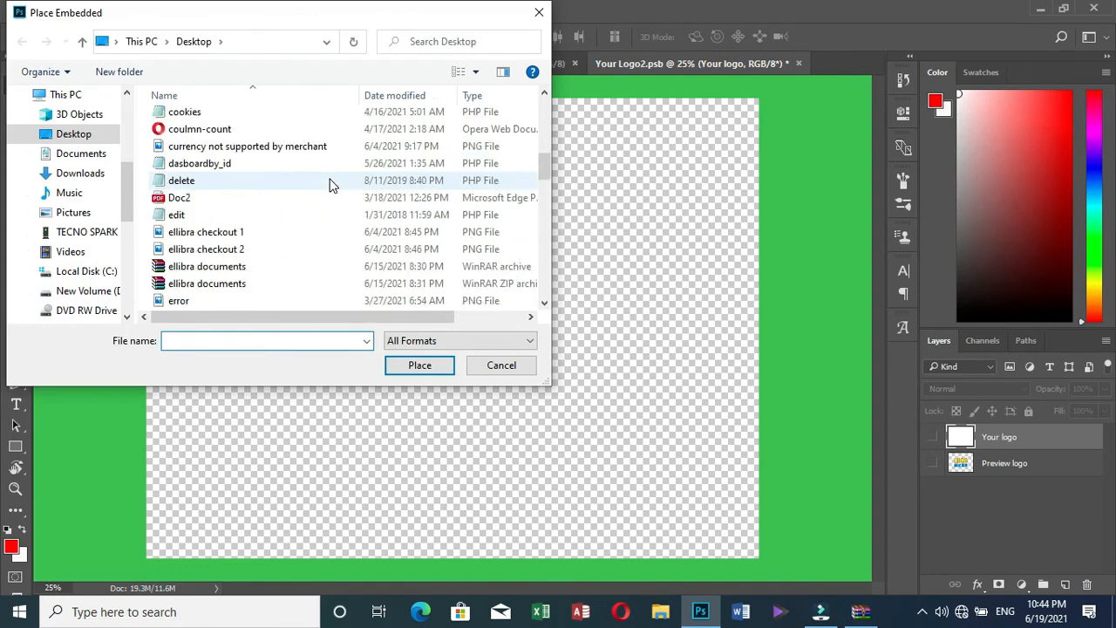
scroll(332, 185, "down", 4)
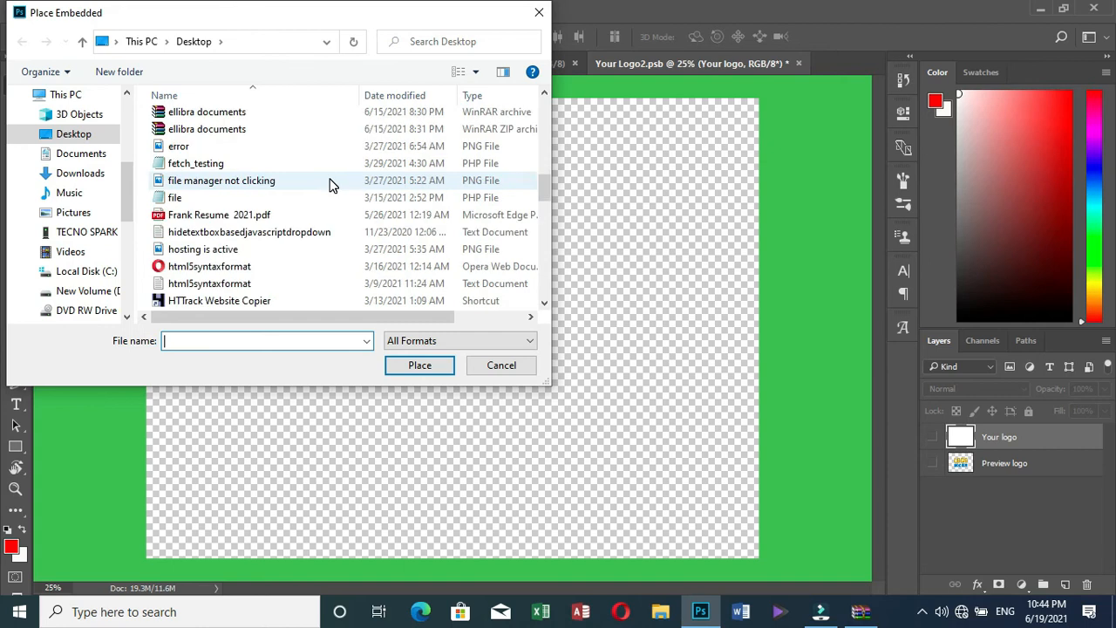
scroll(331, 185, "down", 2)
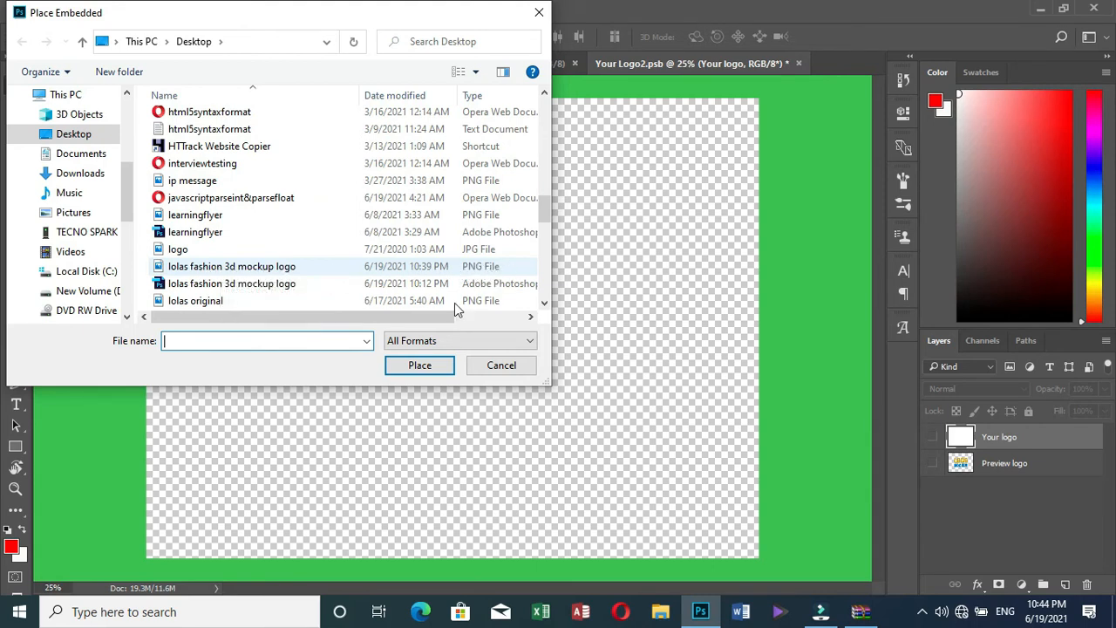
left_click(404, 369)
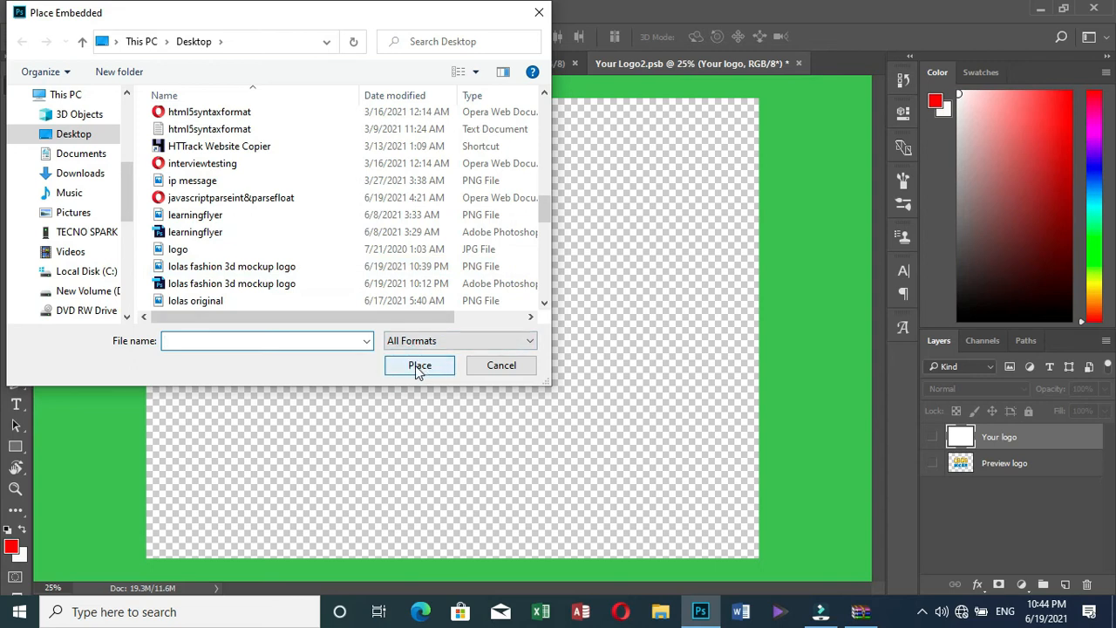
left_click(415, 365)
left_click(419, 368)
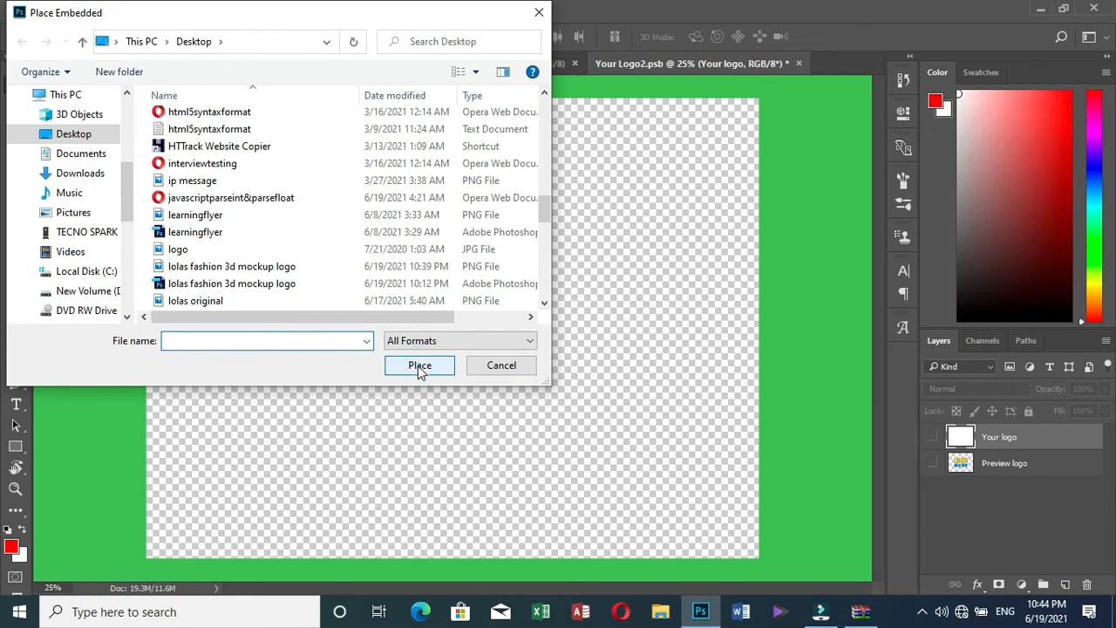
left_click(211, 270)
left_click(435, 367)
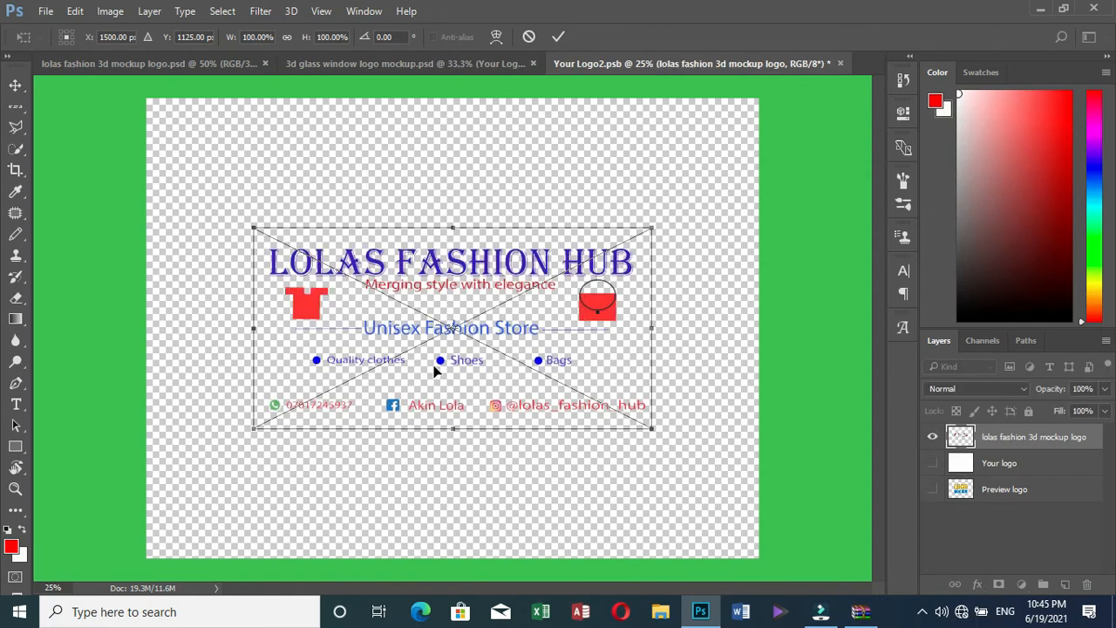
Stretch the placed logo to about 158% width and 230% height, then commit
left_click_drag(656, 227, 750, 112)
left_click_drag(253, 428, 138, 551)
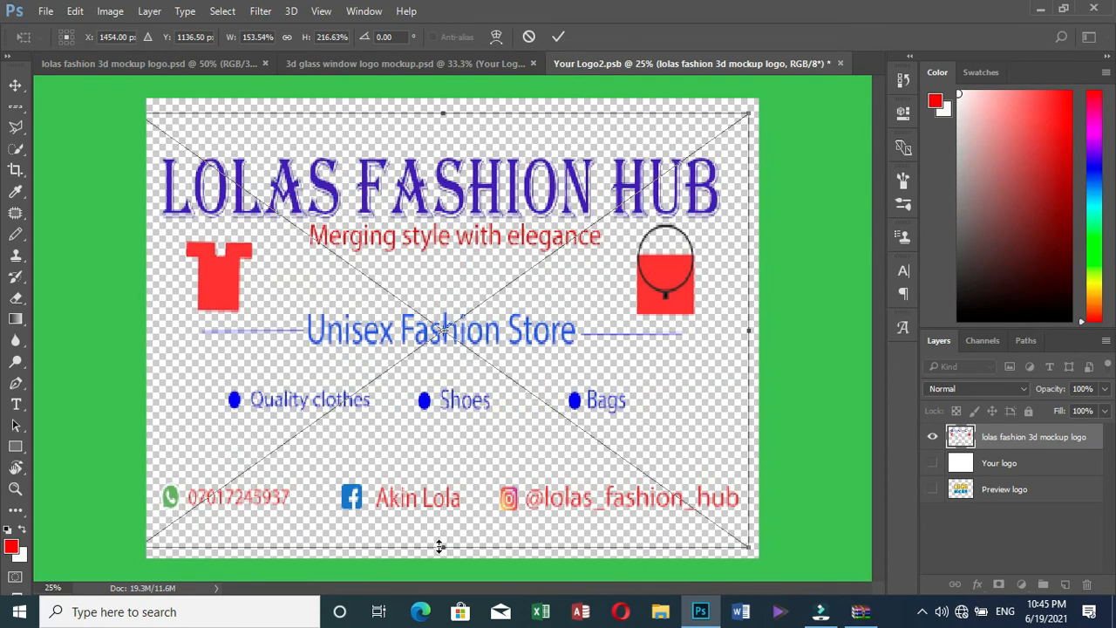
left_click_drag(442, 550, 444, 564)
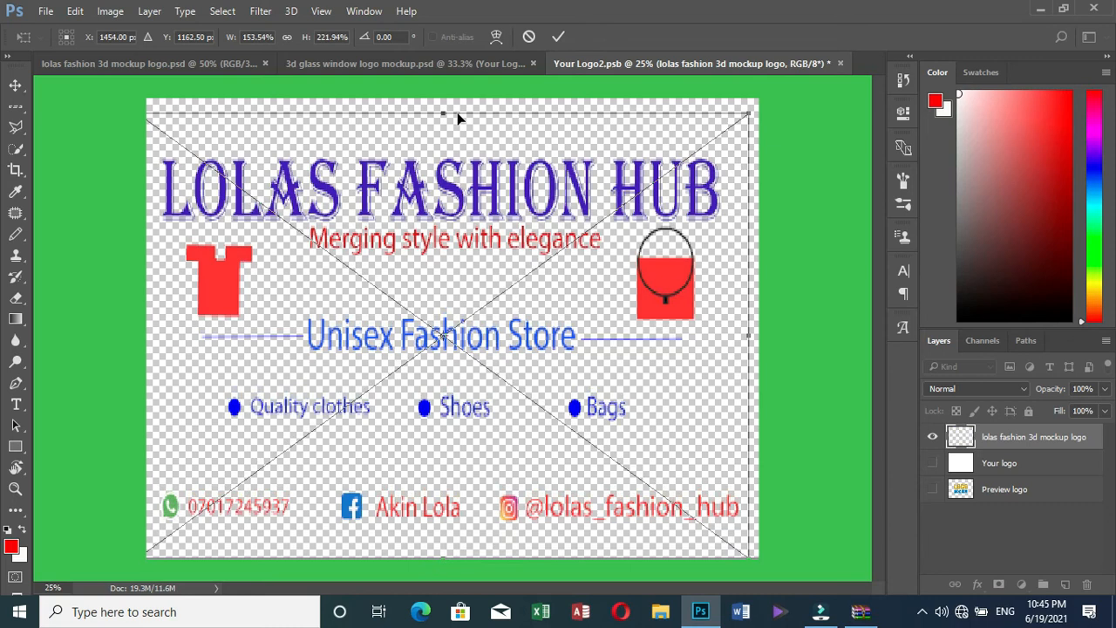
left_click_drag(444, 113, 444, 93)
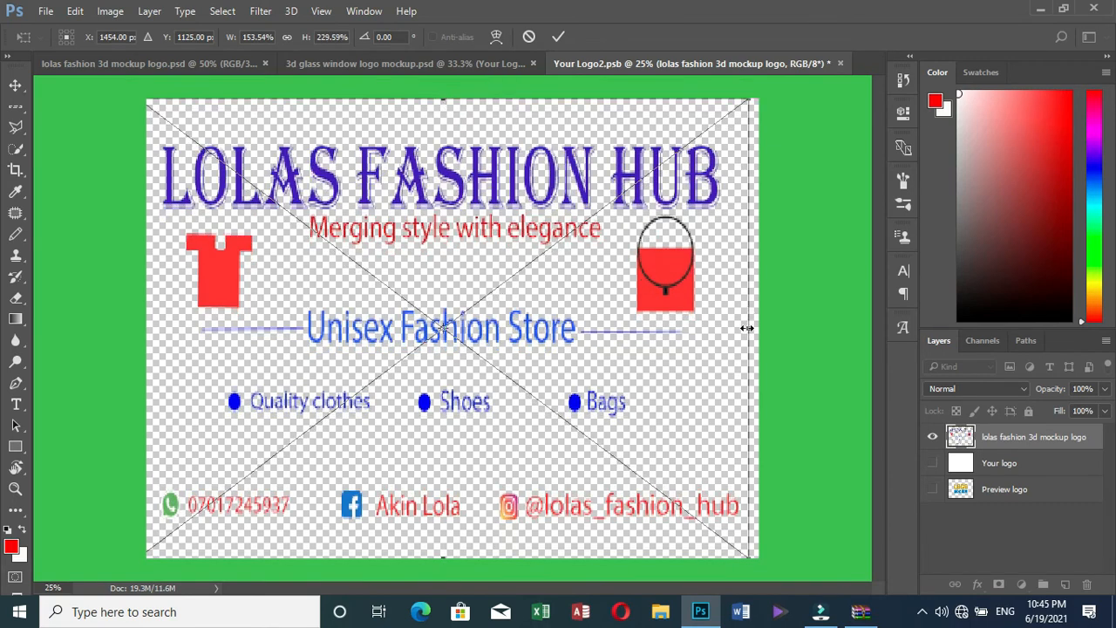
left_click_drag(747, 323, 764, 323)
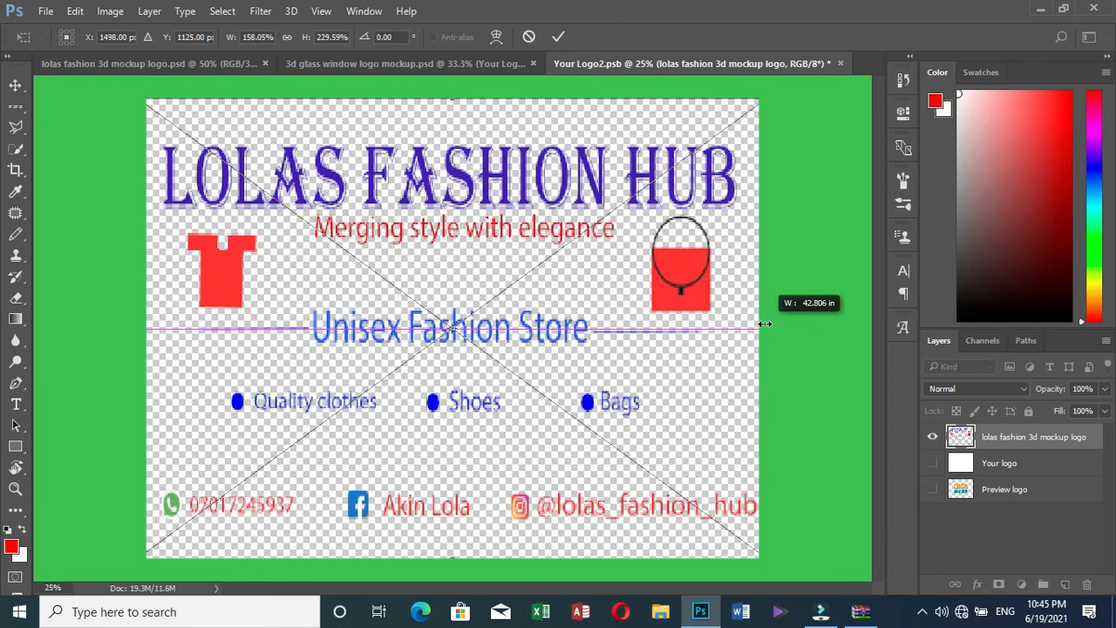
left_click_drag(764, 323, 766, 324)
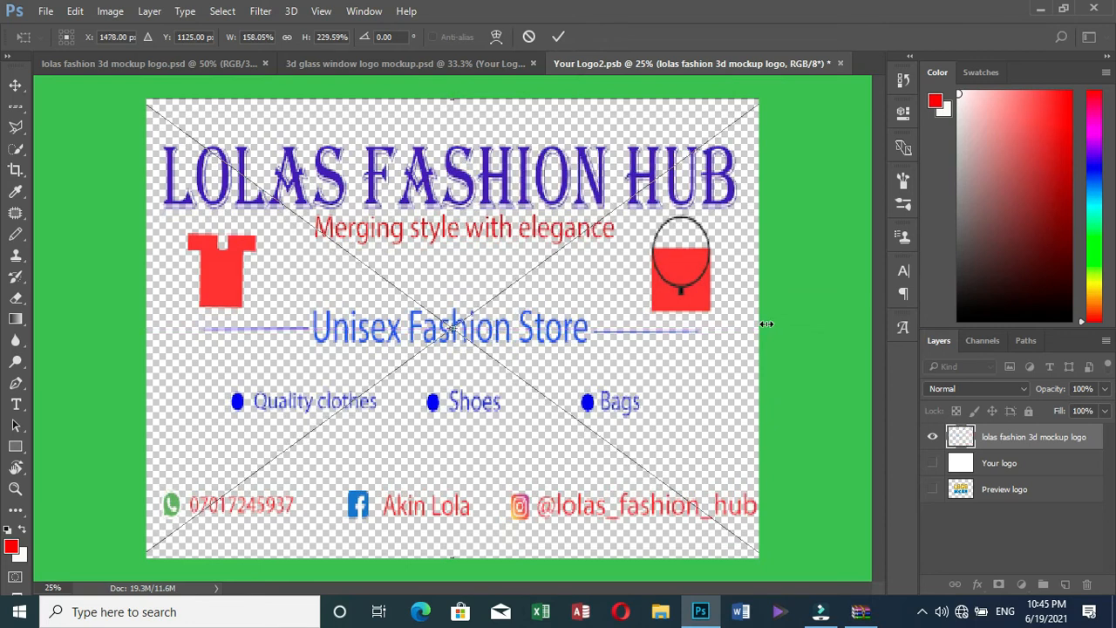
key("shift+Left")
key("shift+Left")
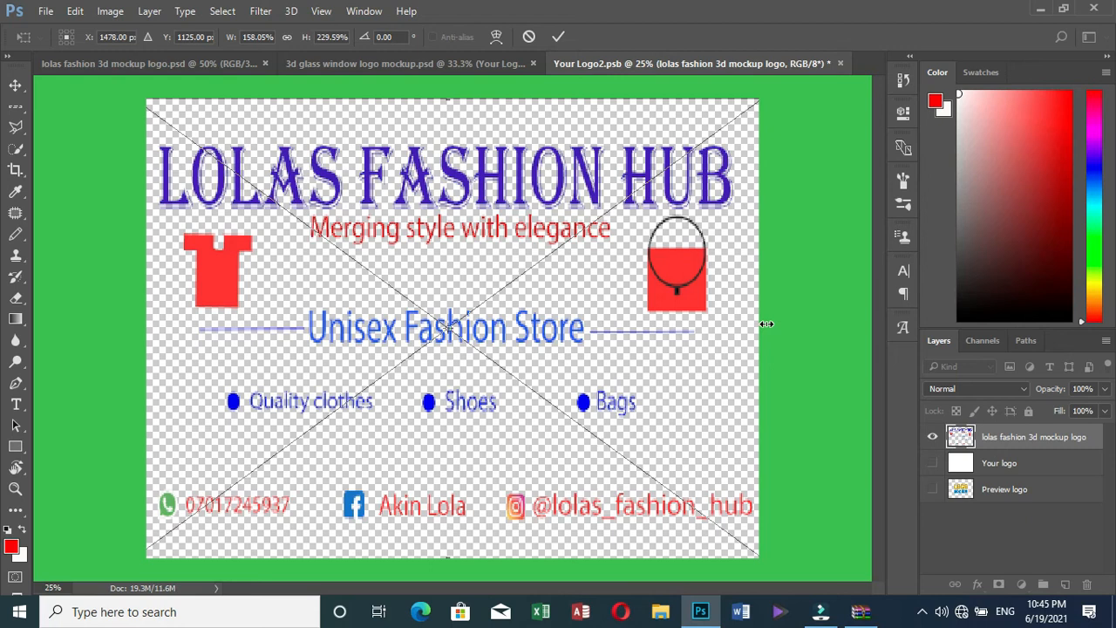
key("Up")
key("Up")
key("Up")
key("Up")
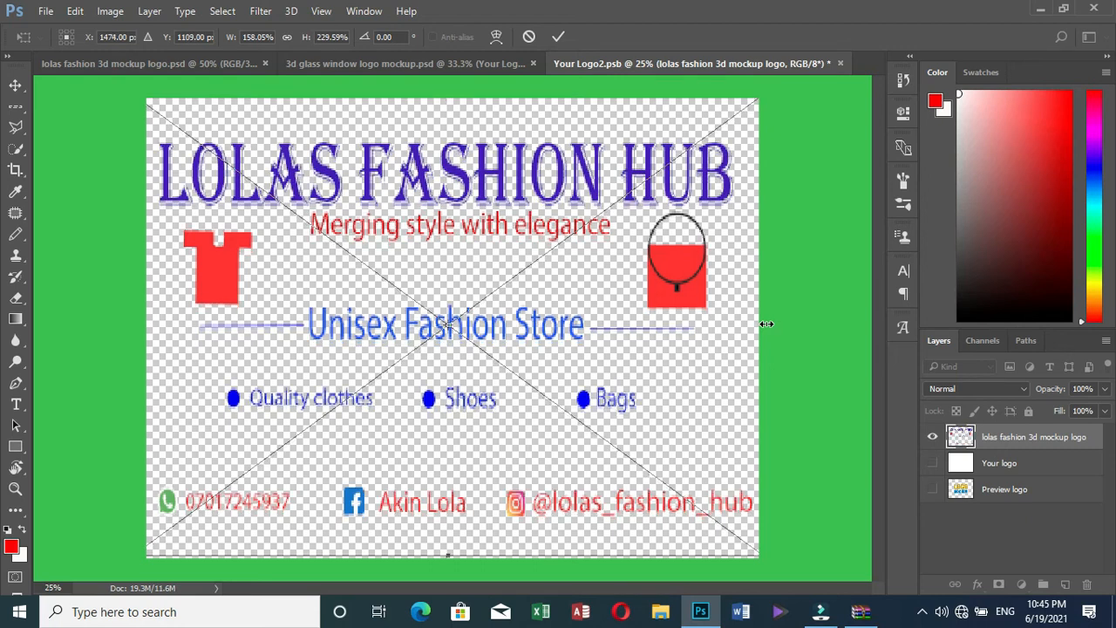
key("Left")
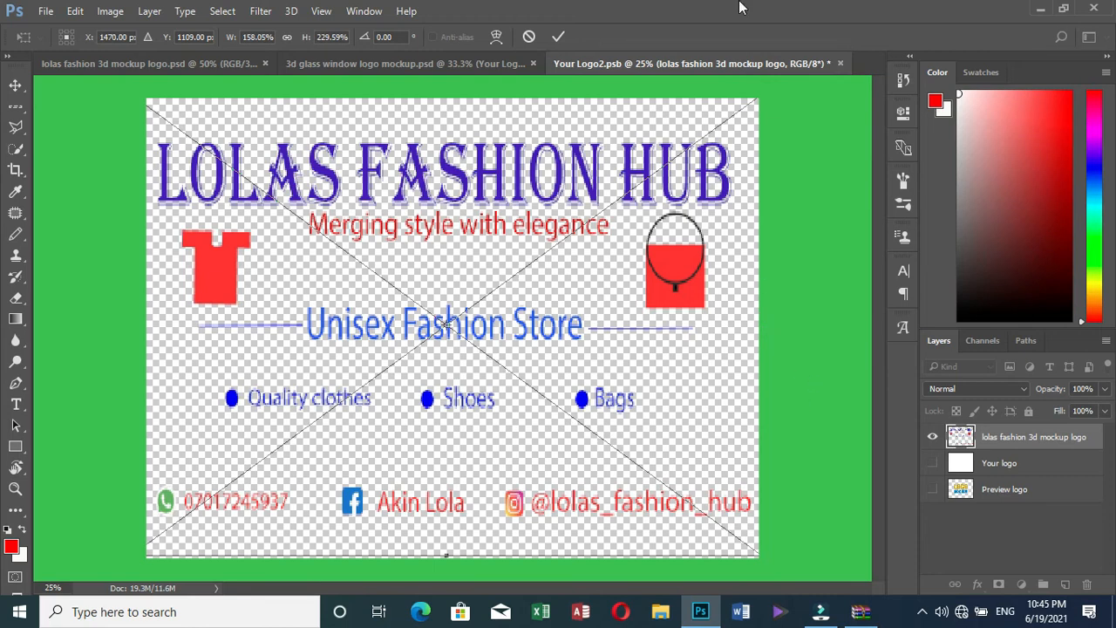
left_click(559, 37)
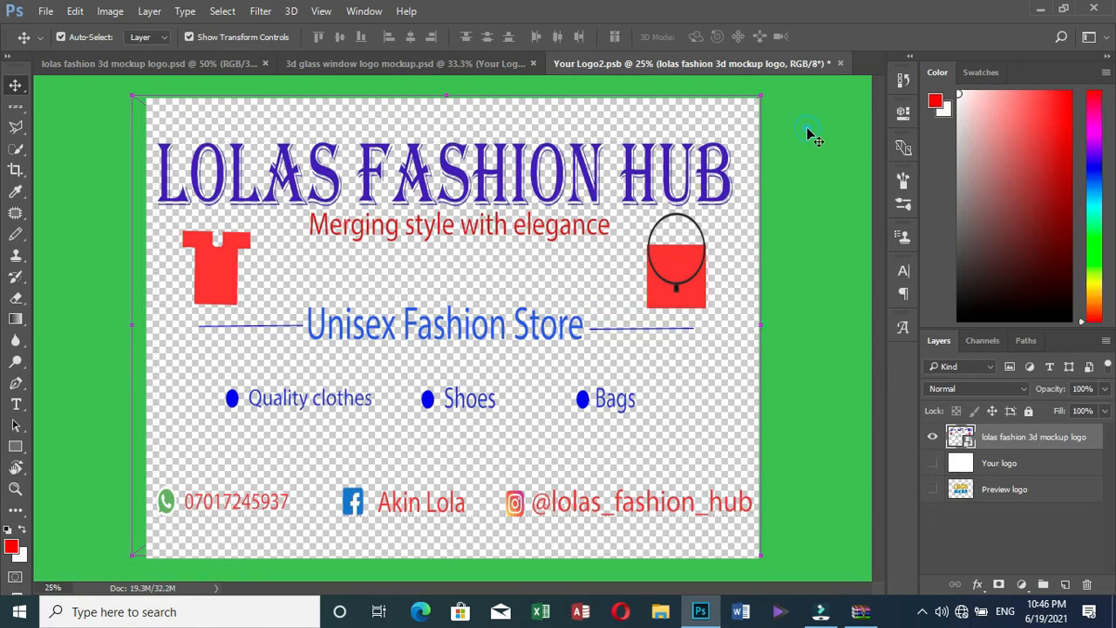
Deselect the logo layer by clicking an empty area of the canvas
left_click(811, 142)
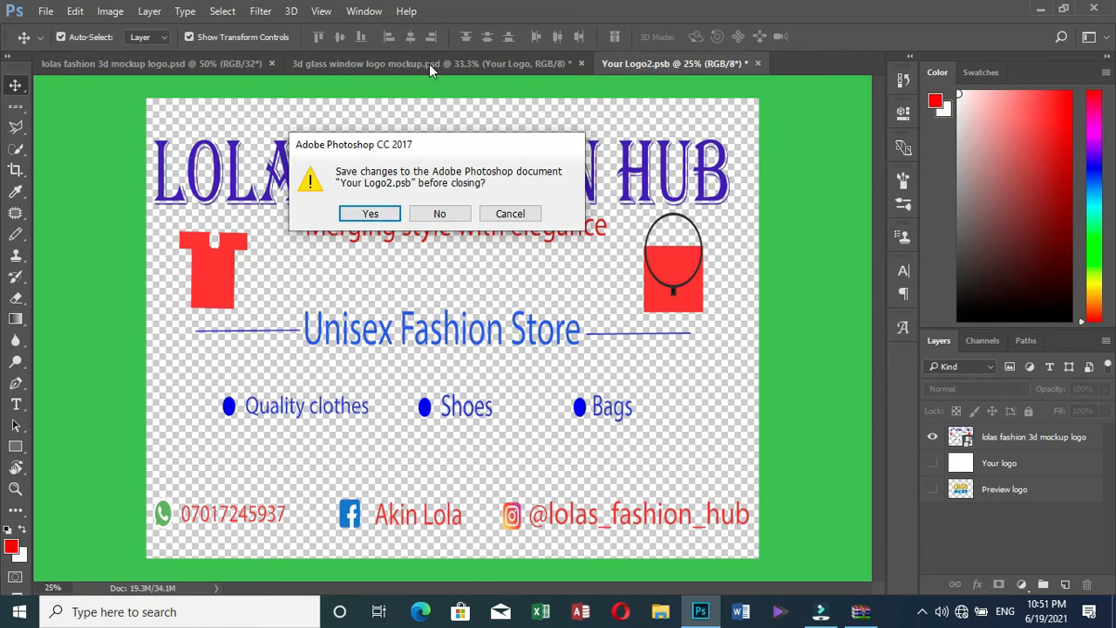
Confirm saving the smart object changes, then bring Microsoft Word's start screen in front of Photoshop
left_click(379, 217)
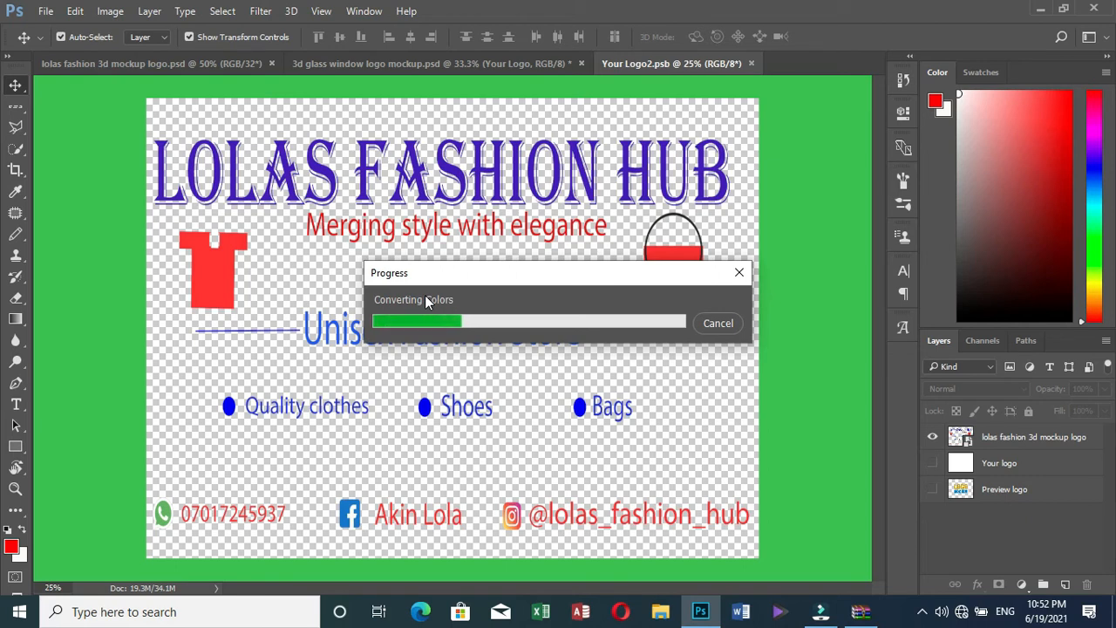
left_click(740, 613)
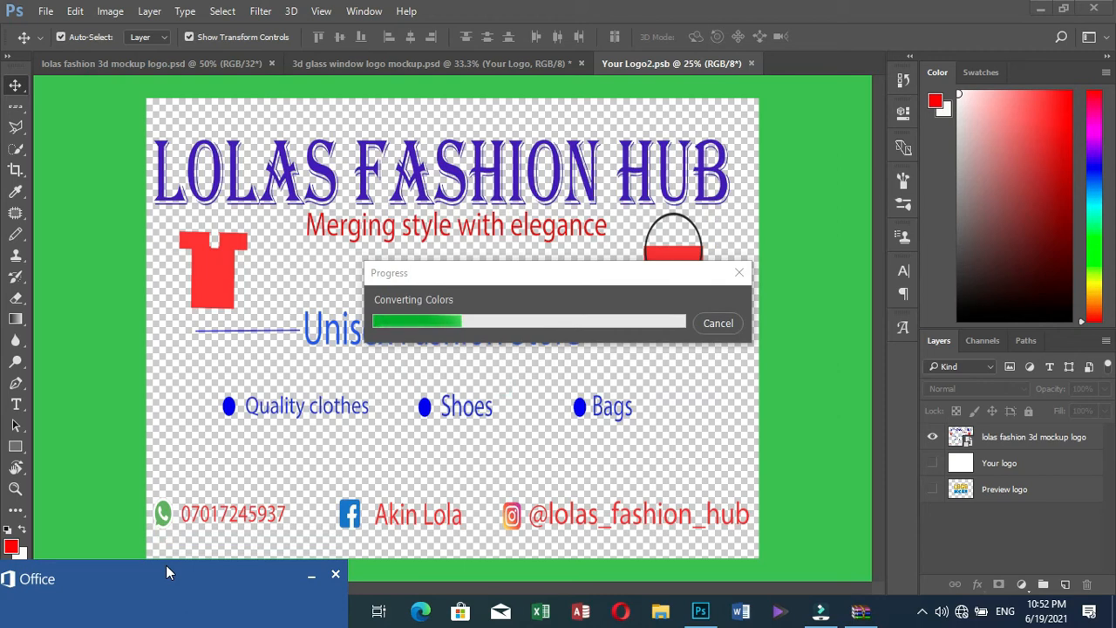
left_click_drag(164, 565, 159, 620)
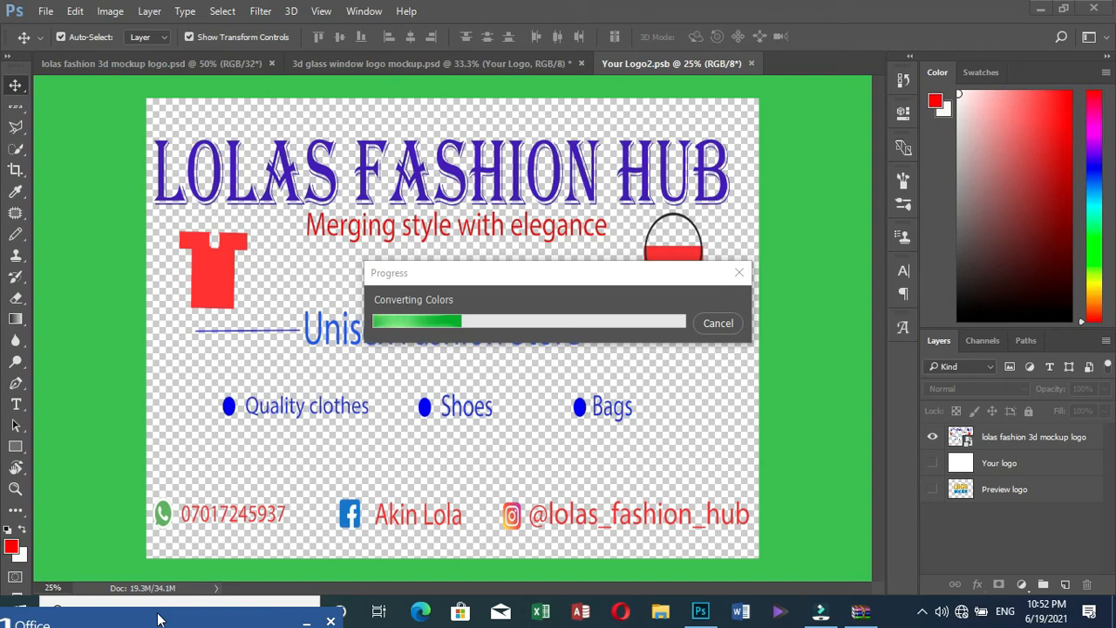
left_click(160, 619)
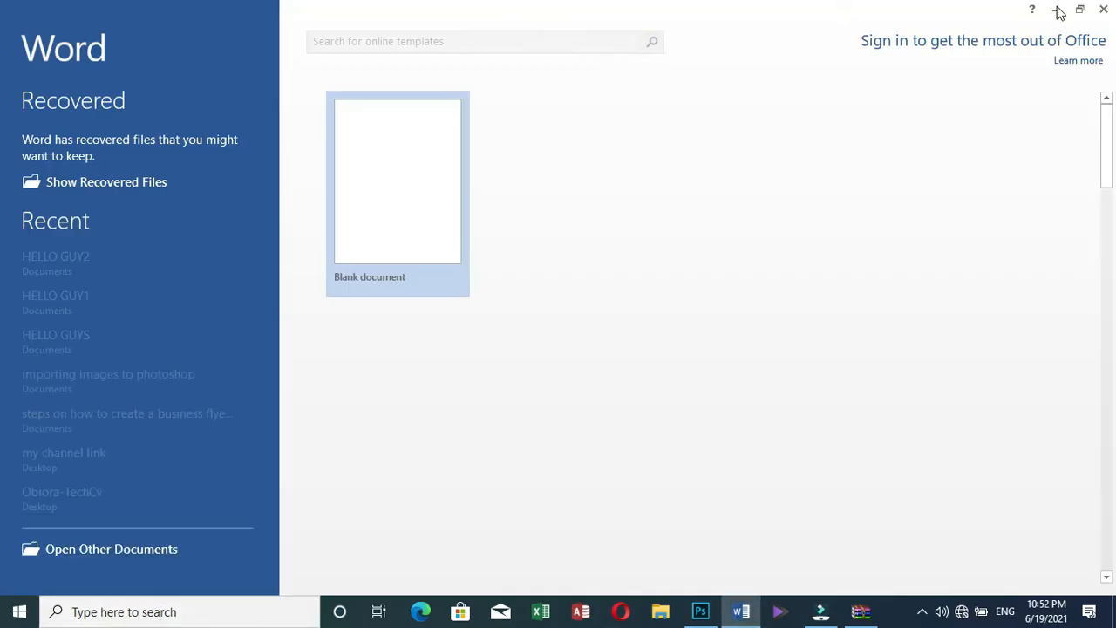
Create a blank Word document, then minimize the Word window
left_click(384, 165)
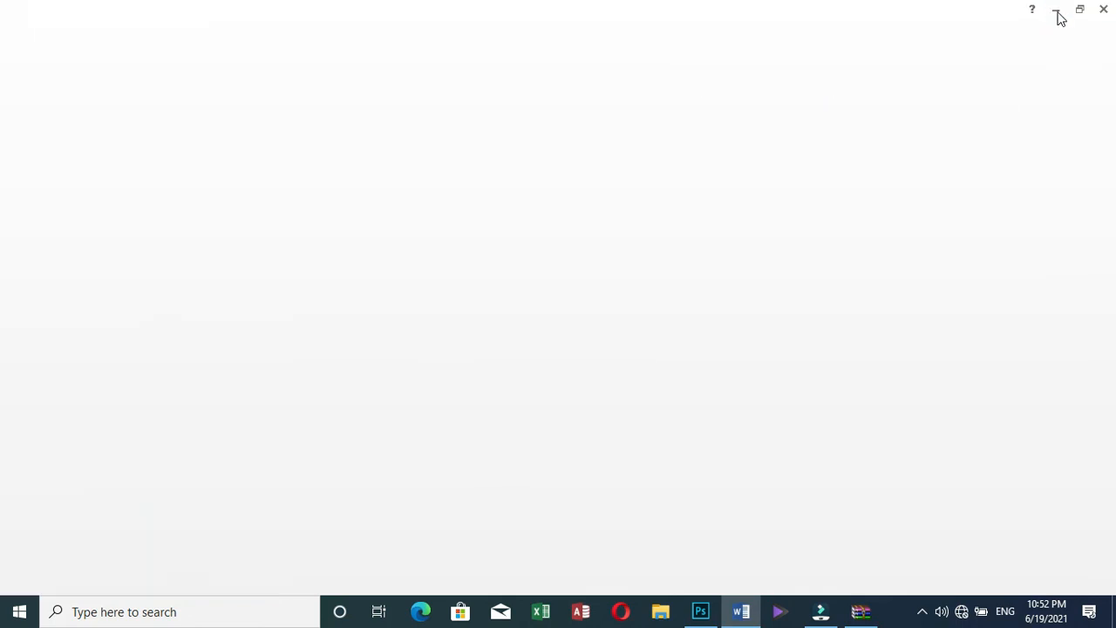
left_click(1058, 12)
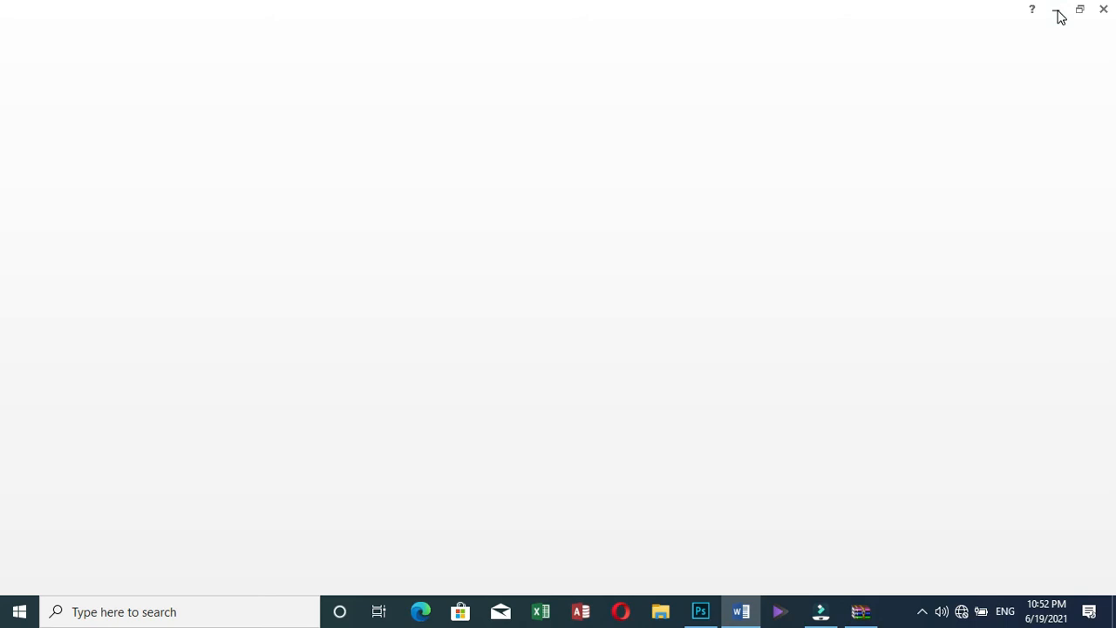
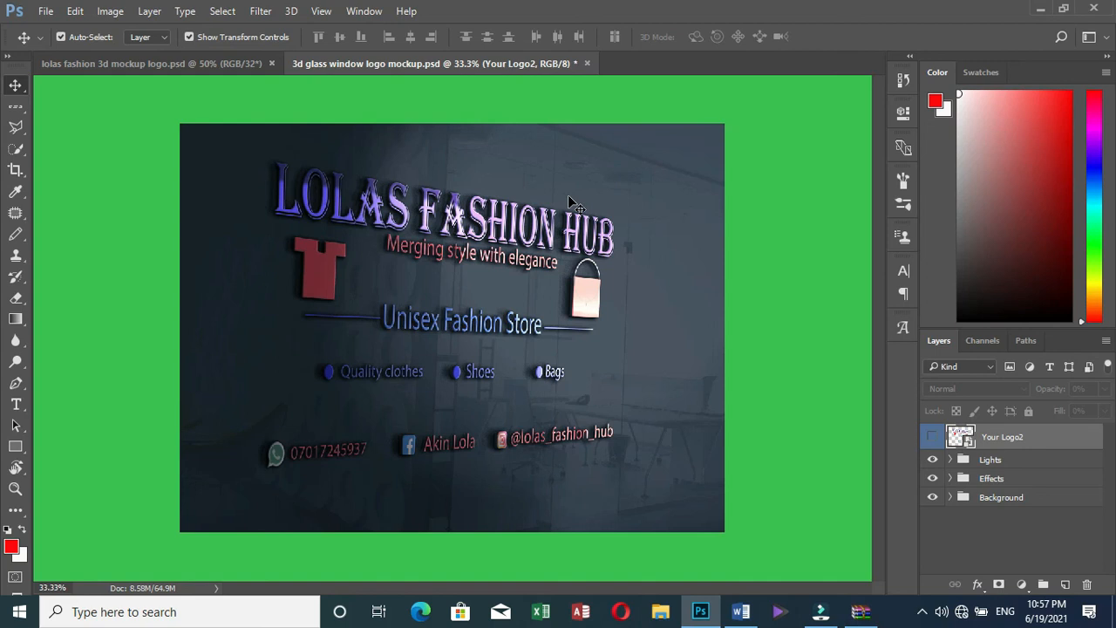
Quick-export the mockup as PNG 'lolas 3d fashion hub logo' and save it to the Desktop
left_click(43, 11)
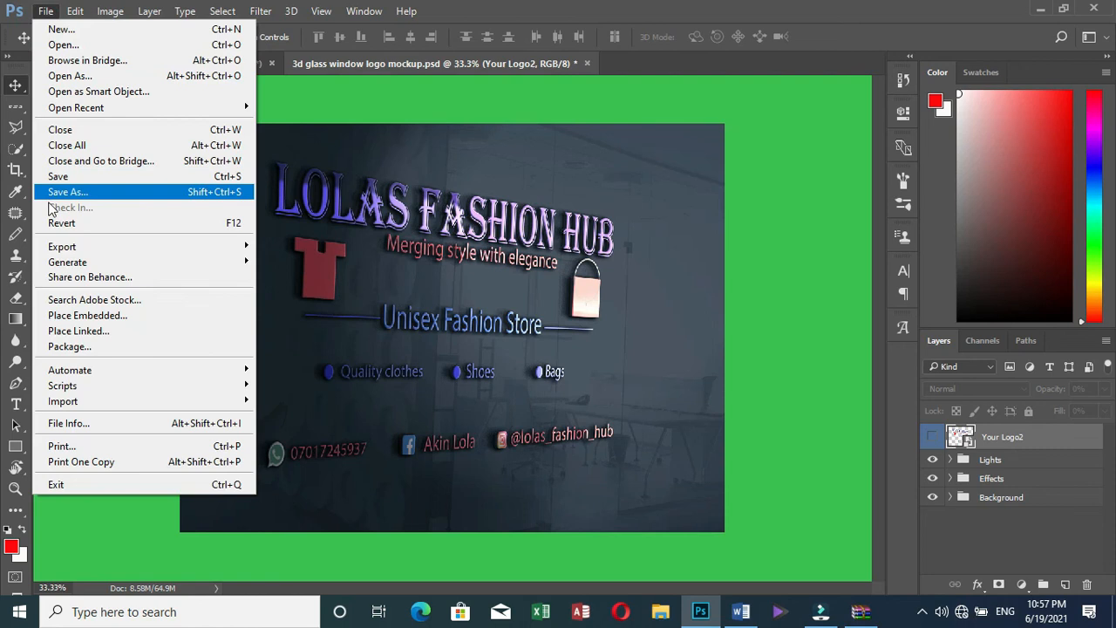
mouse_move(67, 246)
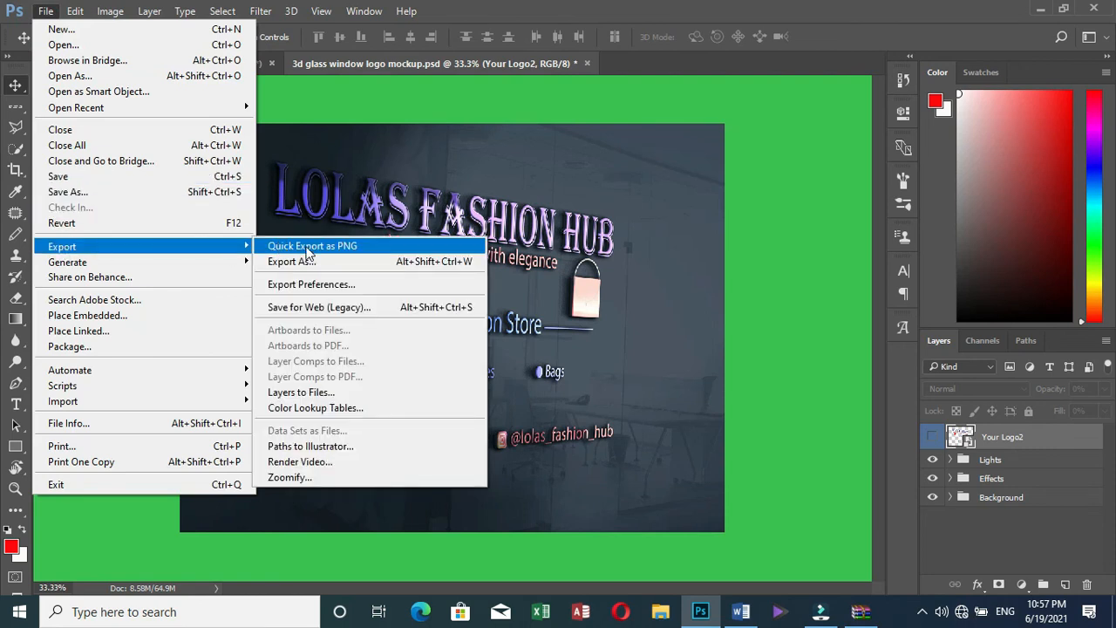
left_click(470, 260)
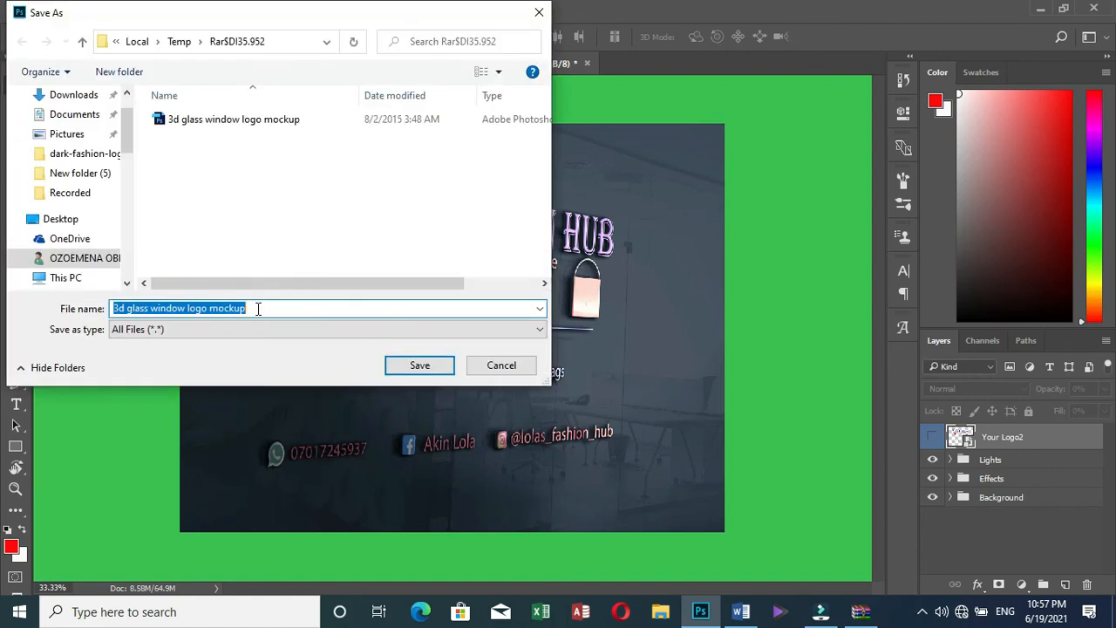
type("lola")
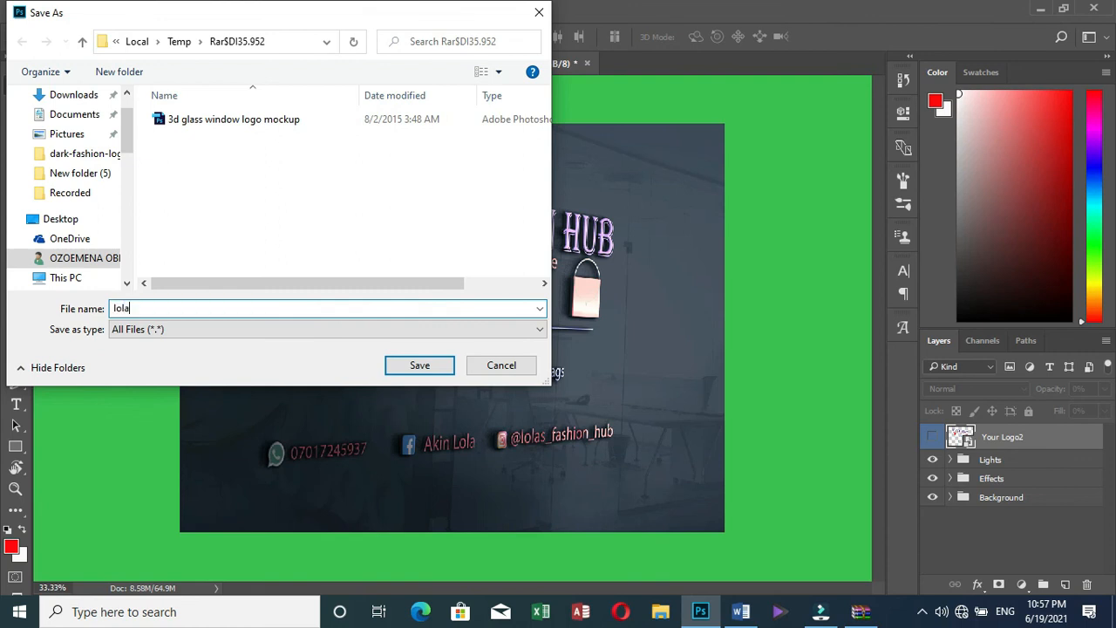
type("s fashion hub logo")
left_click(137, 312)
type("3d")
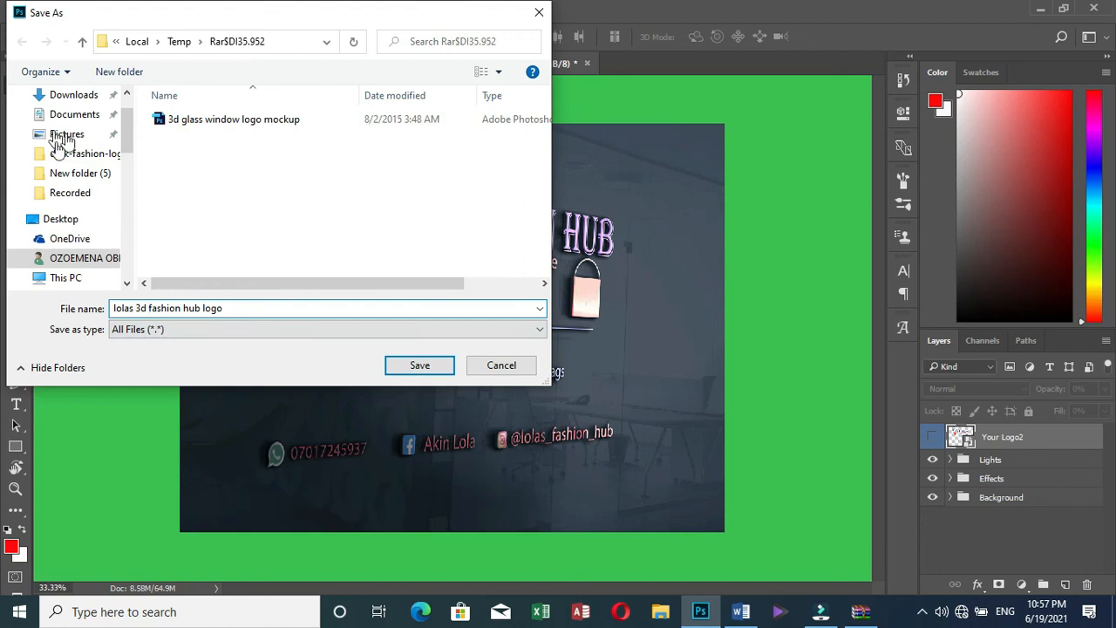
left_click_drag(128, 139, 91, 123)
left_click(88, 122)
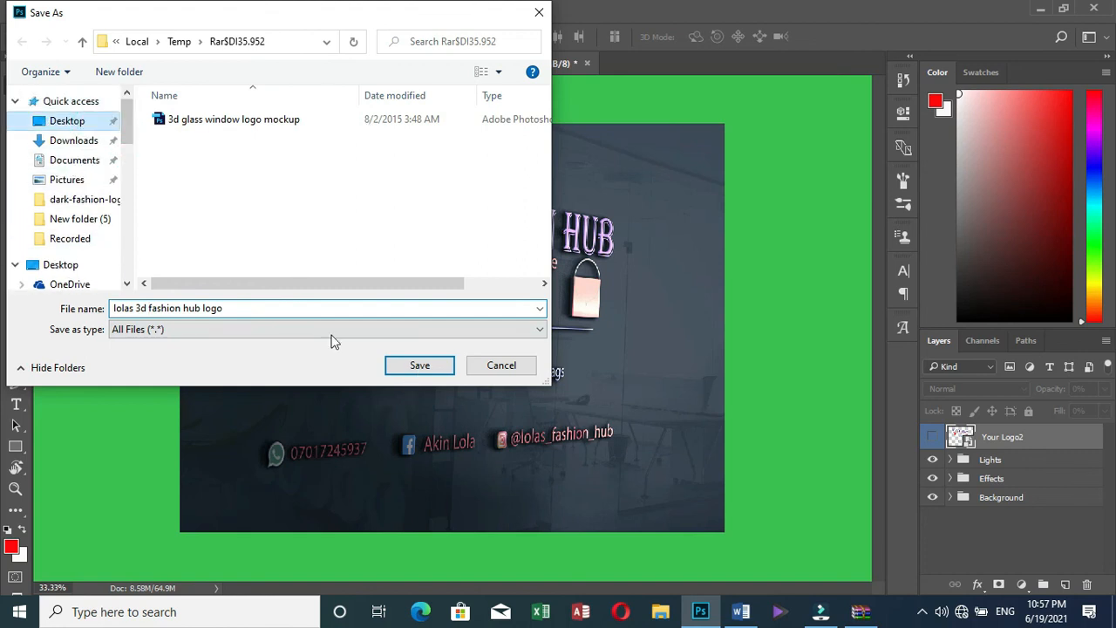
left_click(423, 365)
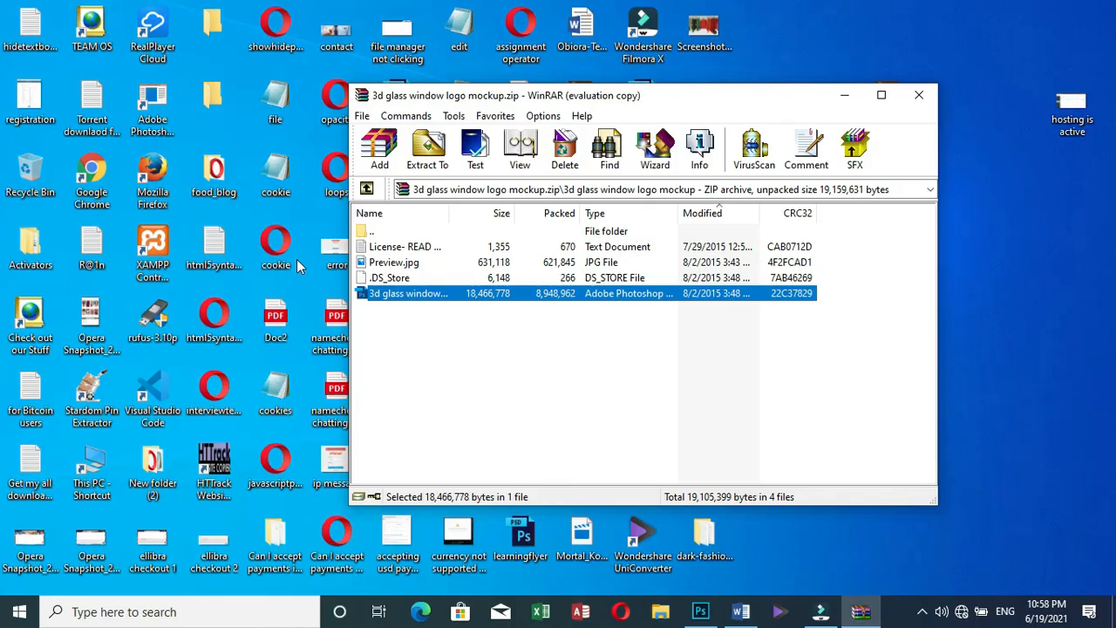
Move the WinRAR archive window aside, close it, and return to Photoshop
left_click_drag(708, 95, 813, 249)
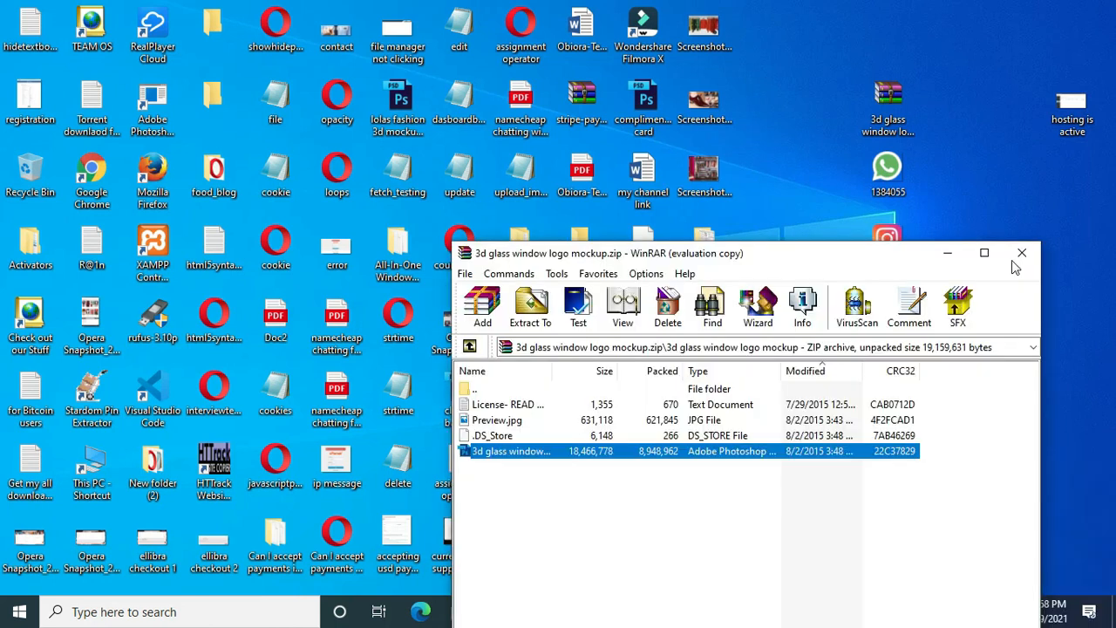
left_click(1021, 253)
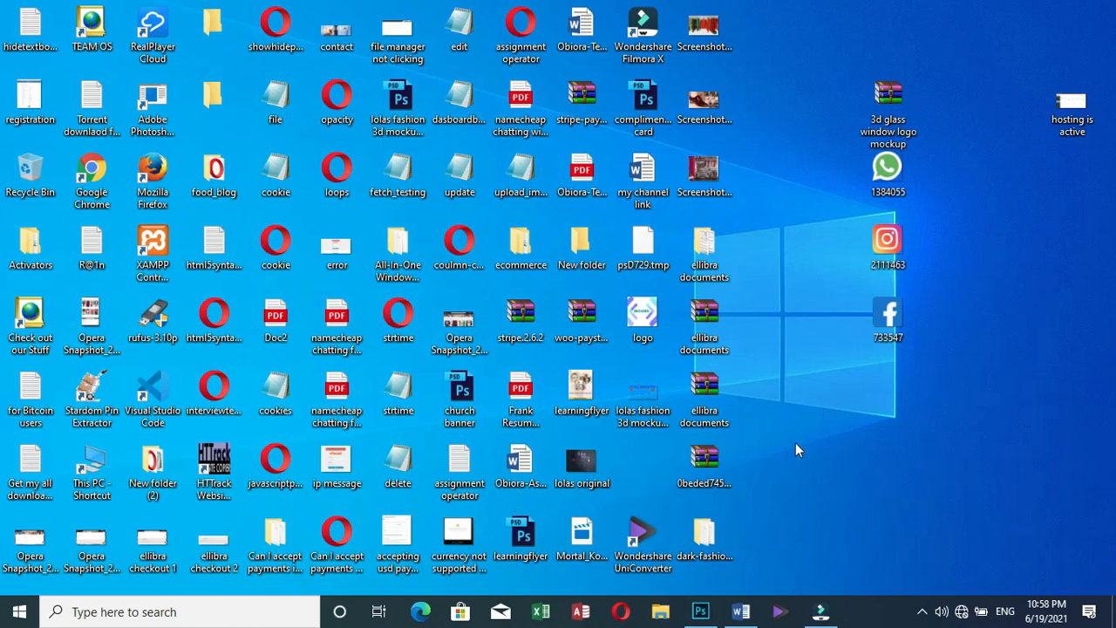
left_click(703, 611)
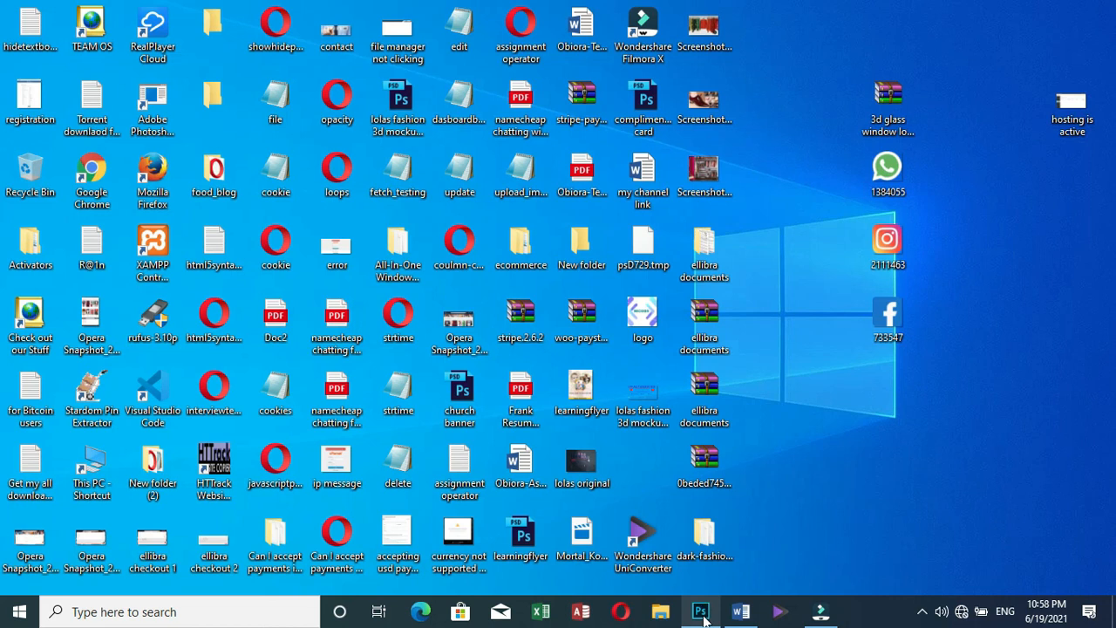
Re-export the mockup as PNG 'lolas 3d glass window logo mockup' to the Desktop, then minimize Photoshop
mouse_move(703, 612)
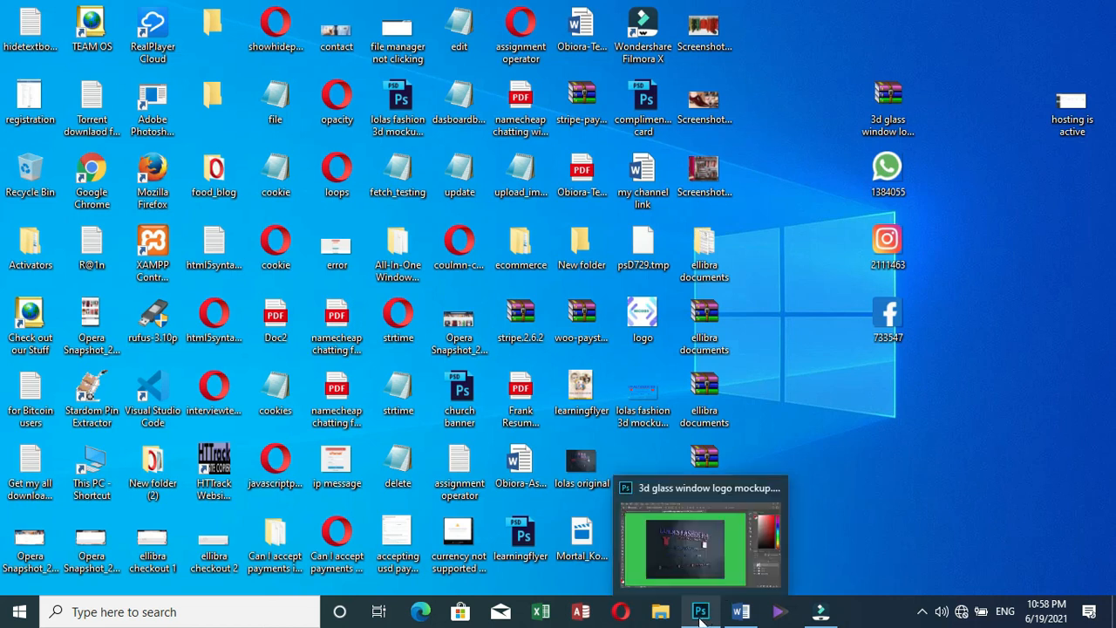
left_click(712, 570)
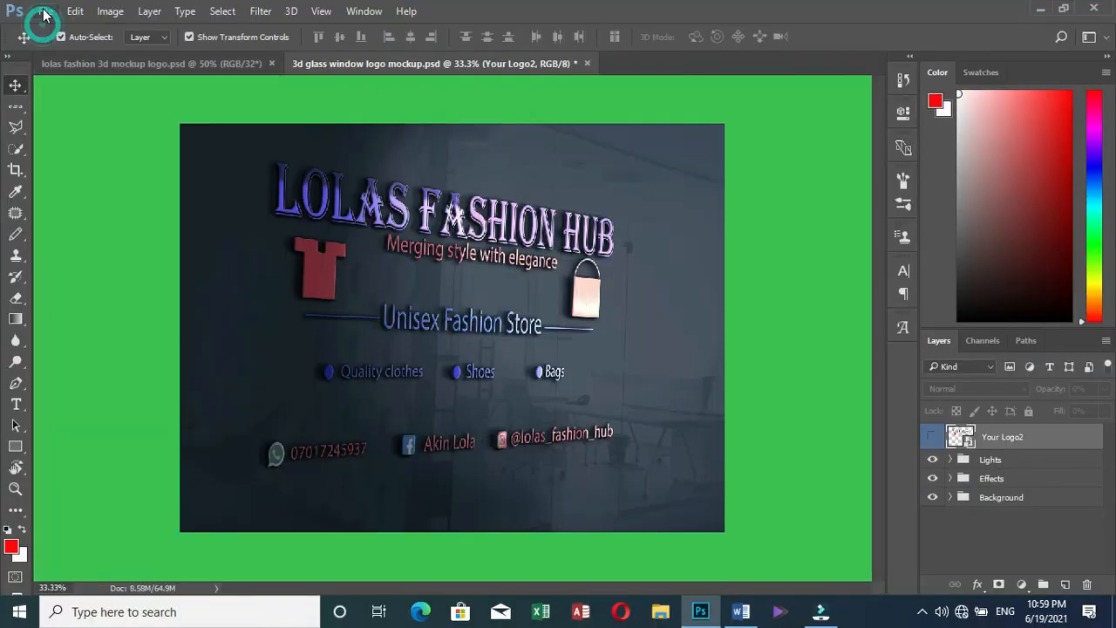
left_click(45, 12)
mouse_move(92, 246)
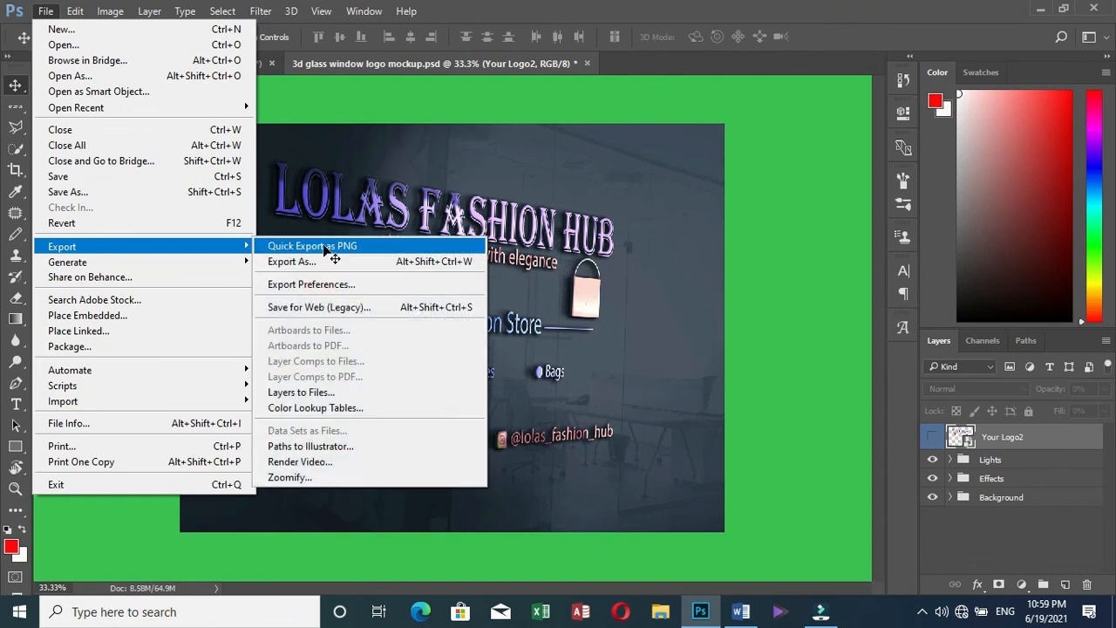
left_click(324, 247)
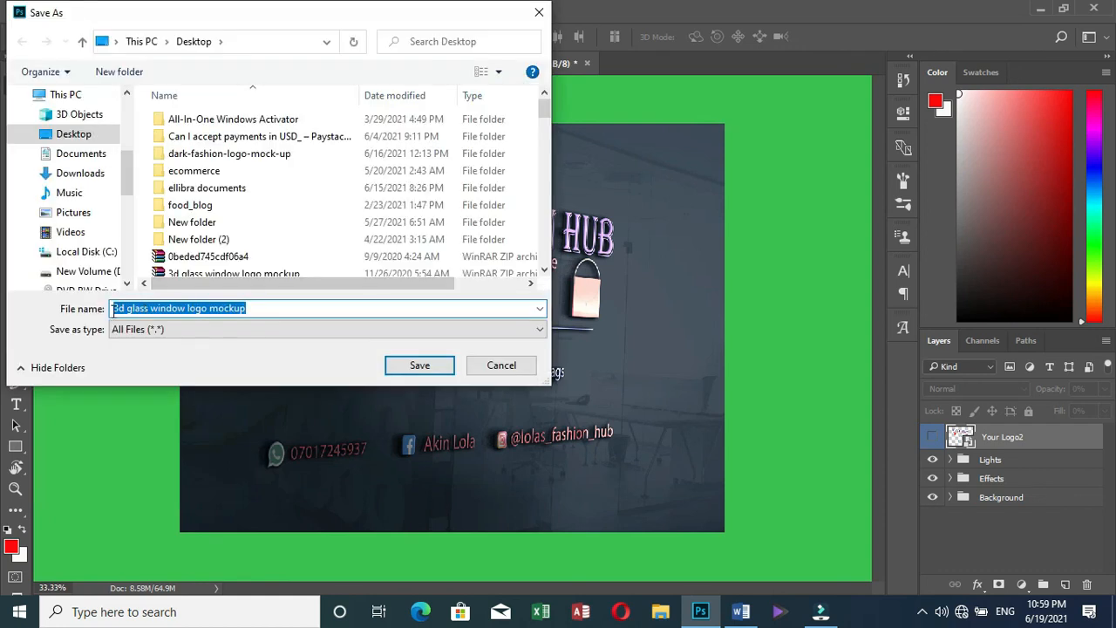
left_click(113, 312)
type("lolas")
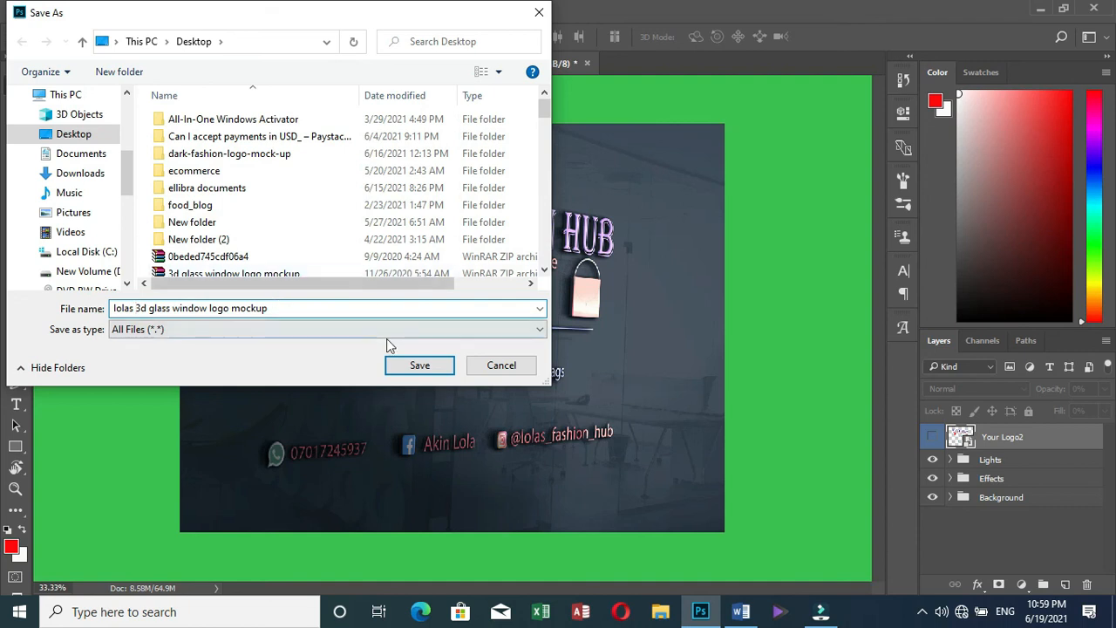
left_click(414, 367)
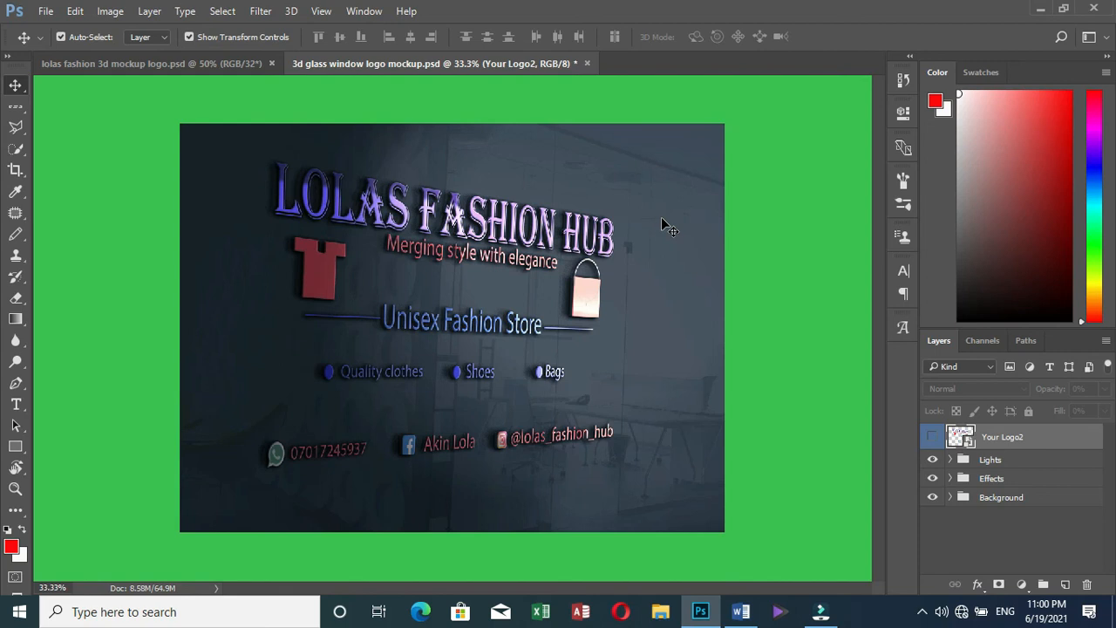
left_click(1041, 10)
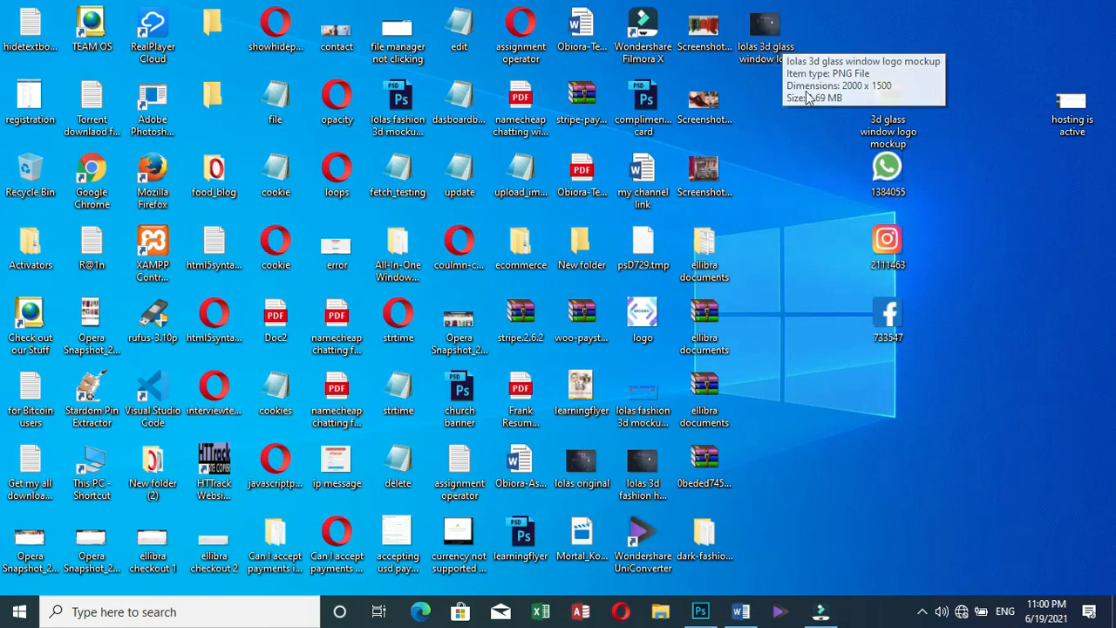
View lolas 3d glass window logo mockup.png in Photos, then switch to the Word document
double_click(768, 37)
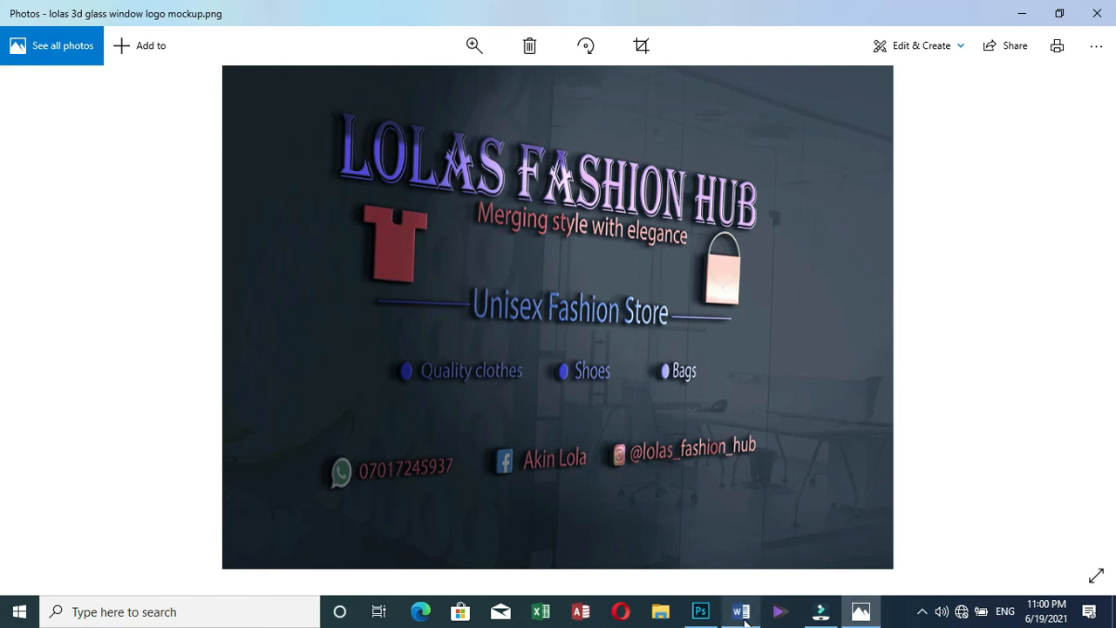
left_click(741, 612)
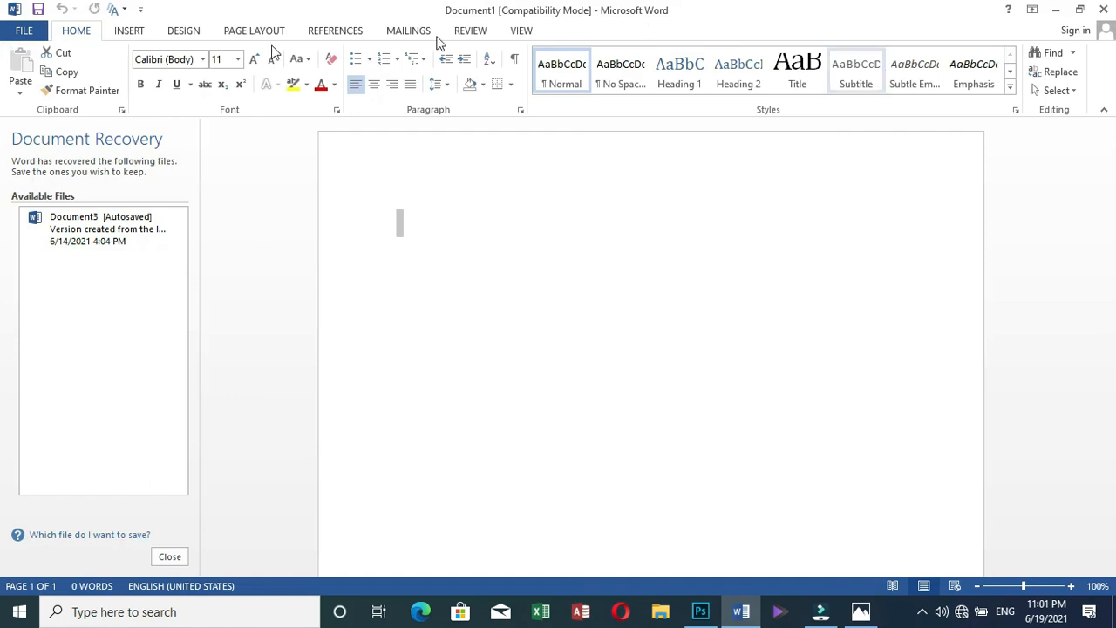
At font size 20, type 'THANKS FOR WATCHING....' and a second line asking viewers to subscribe
left_click(237, 60)
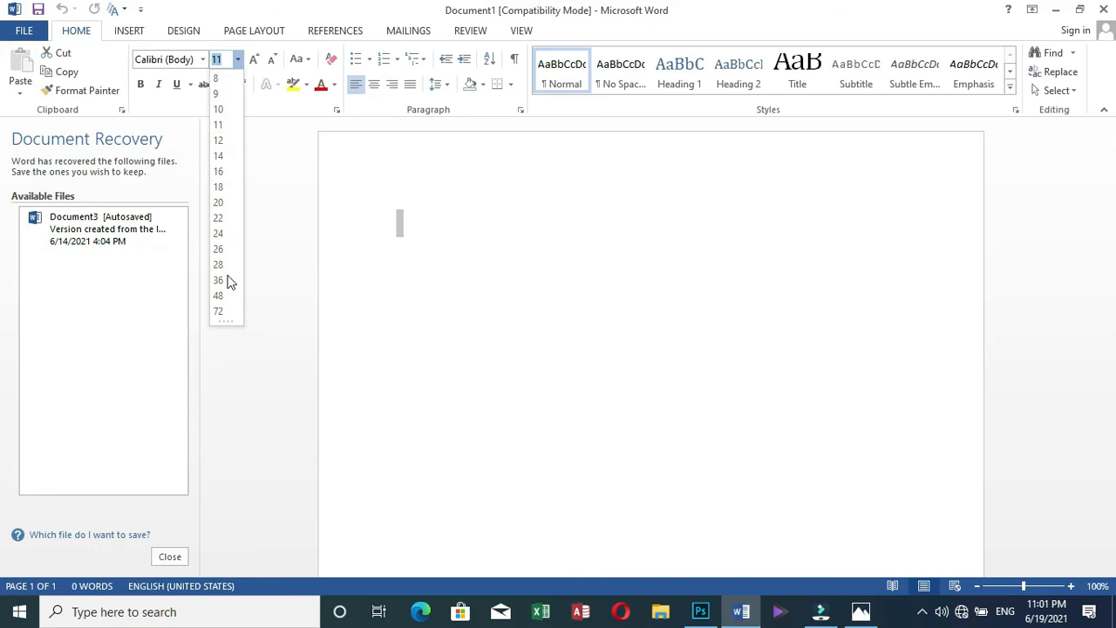
left_click(218, 200)
type("THANKS FOR WATCHING....")
key("Return")
type("PLEASE")
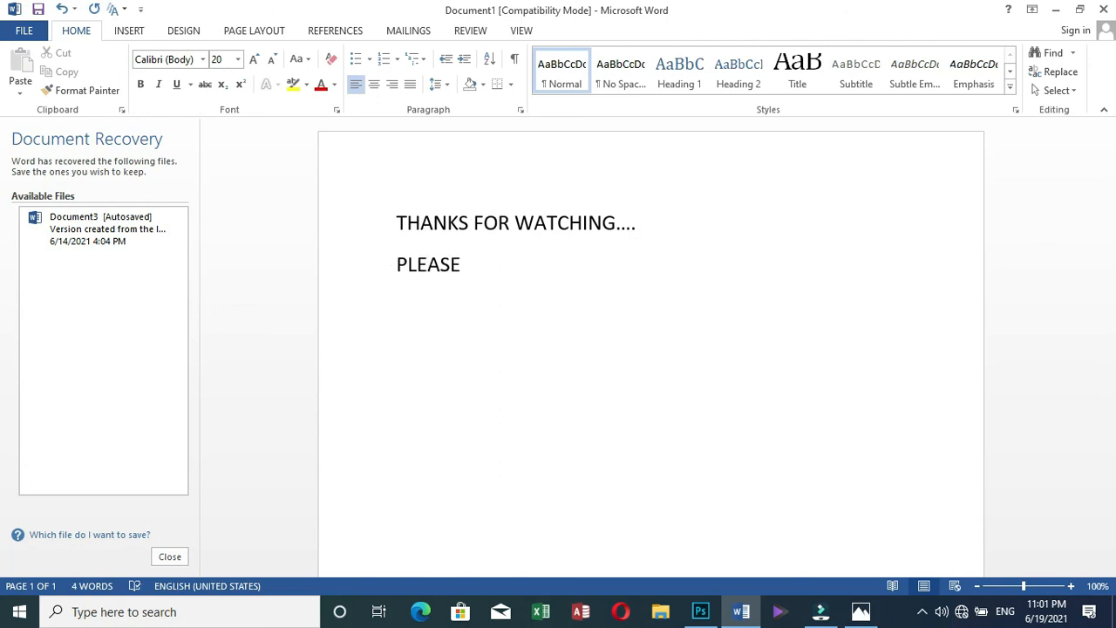
type("SUBSCRI")
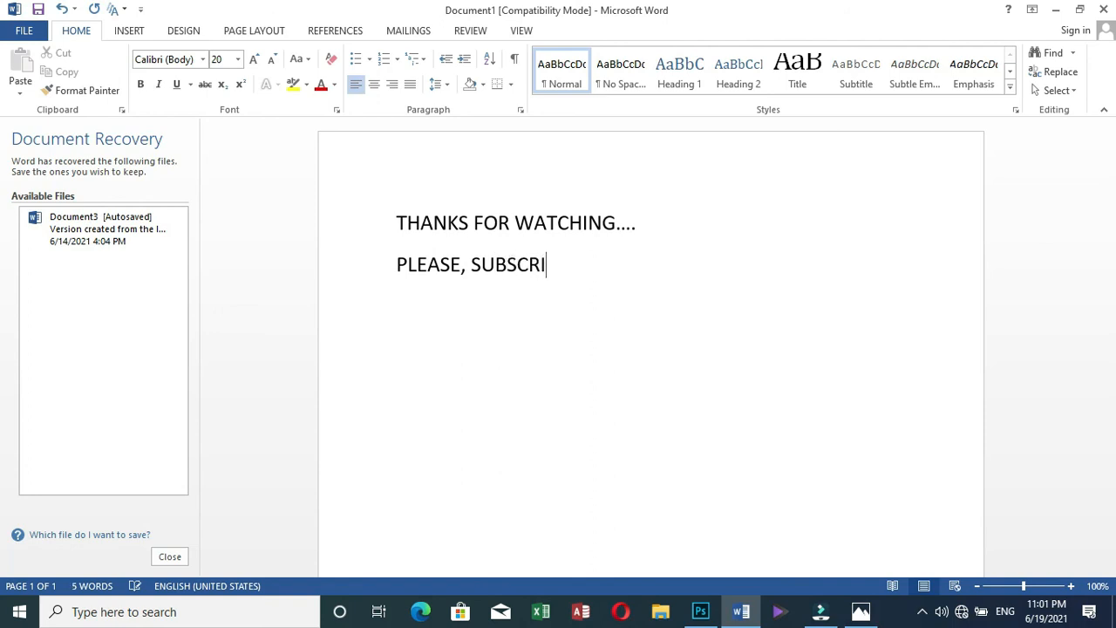
type("BE TO M")
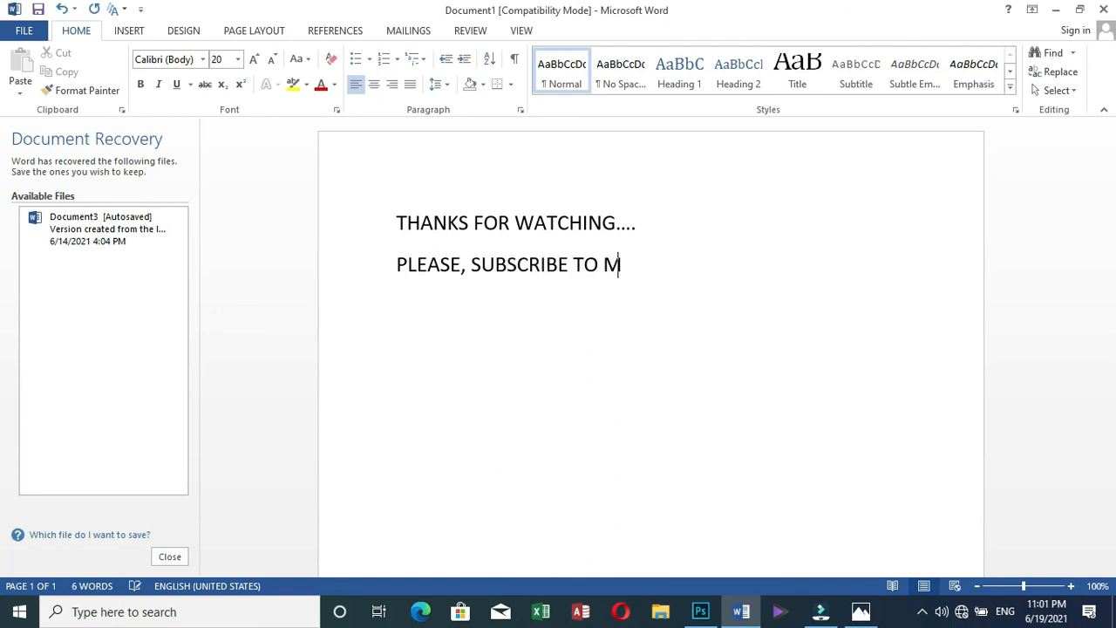
type("Y CHANNEL ")
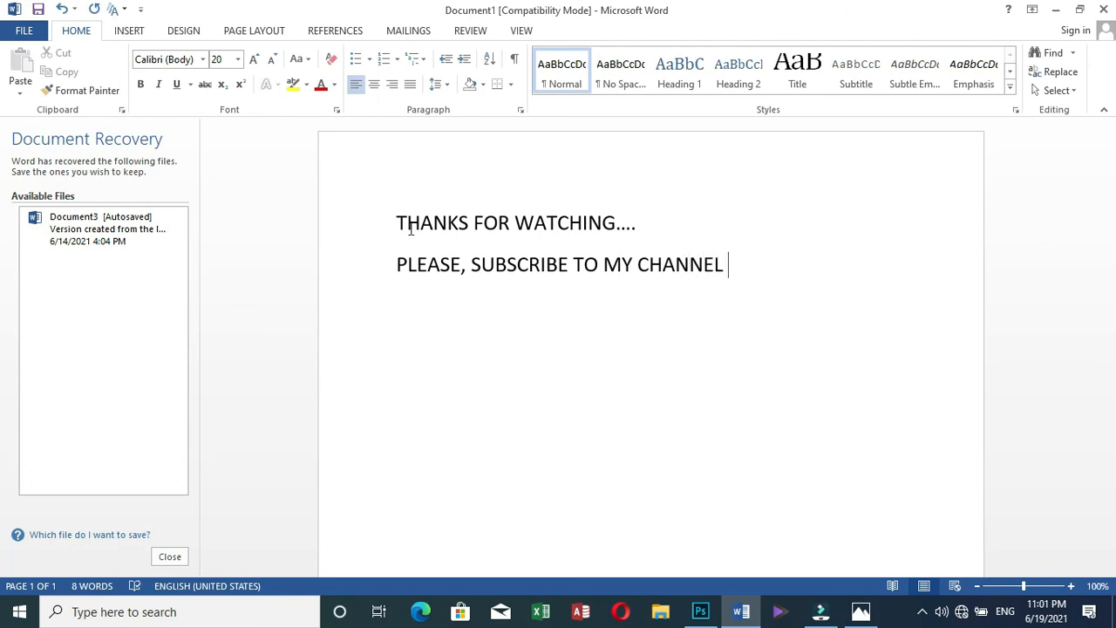
type("nicobst")
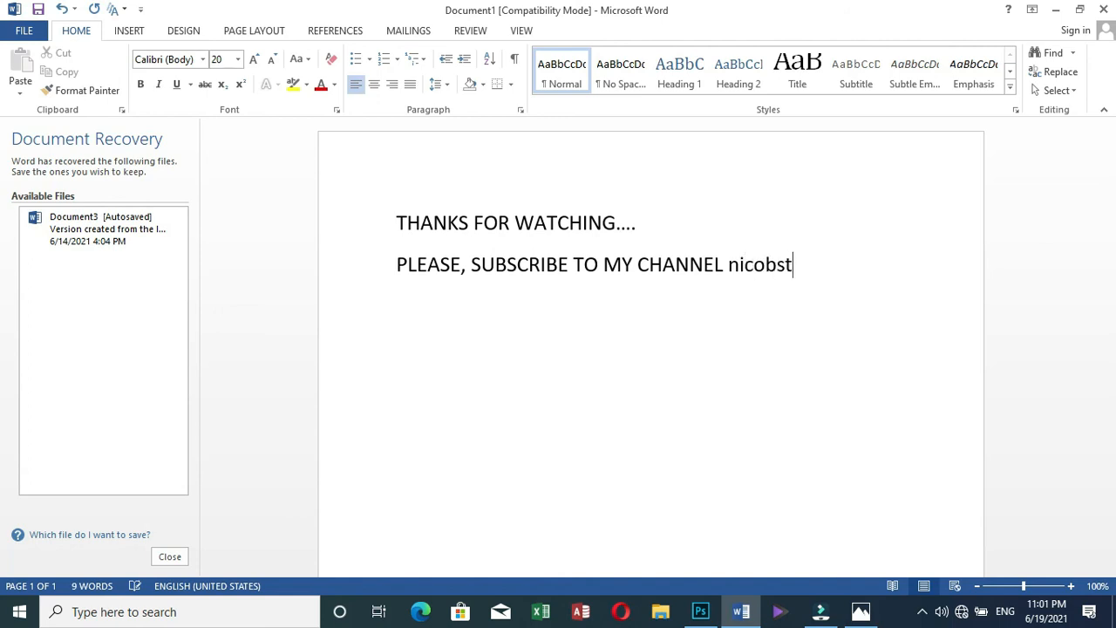
type("ech")
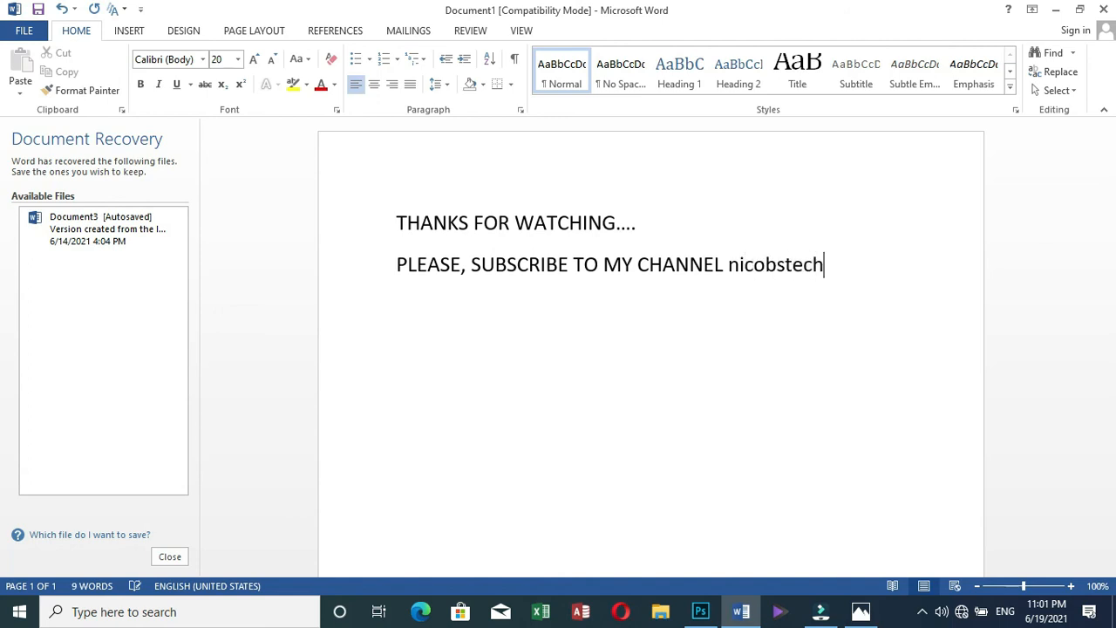